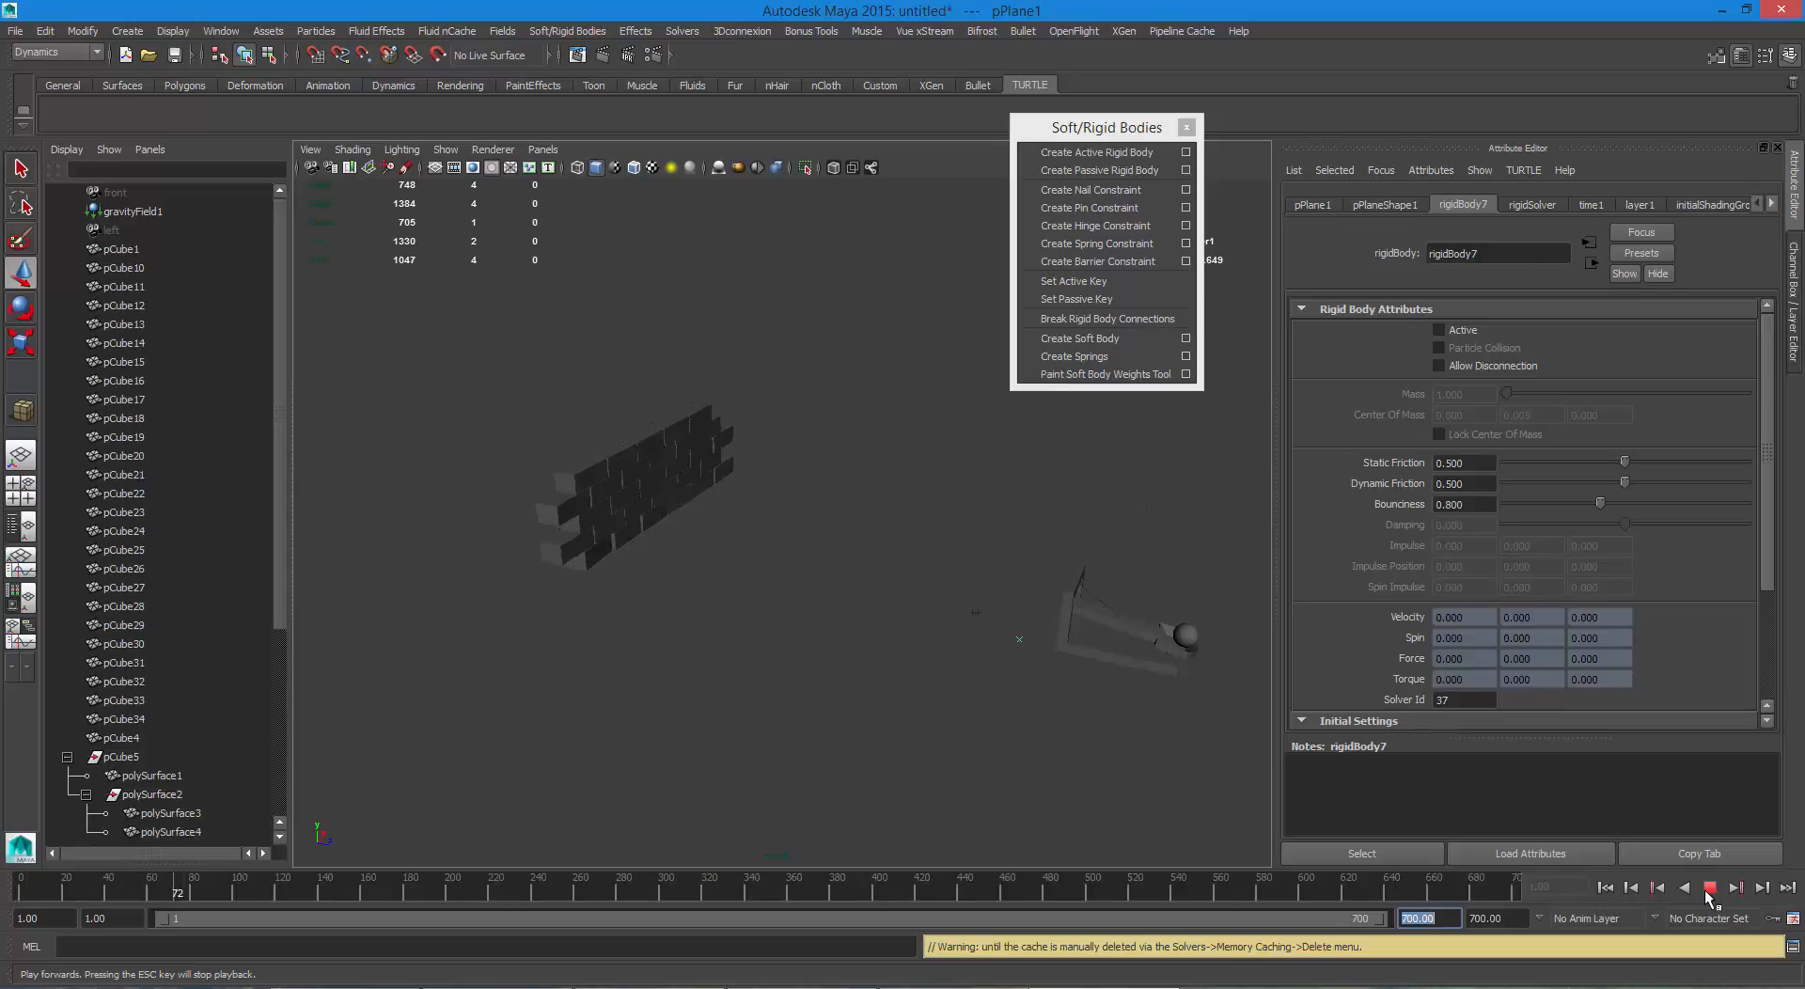
Stop and rewind the simulation, replay it, then orbit close to the wall and pick a brick.
{"action": "left_click", "coordinate": [1706, 888]}
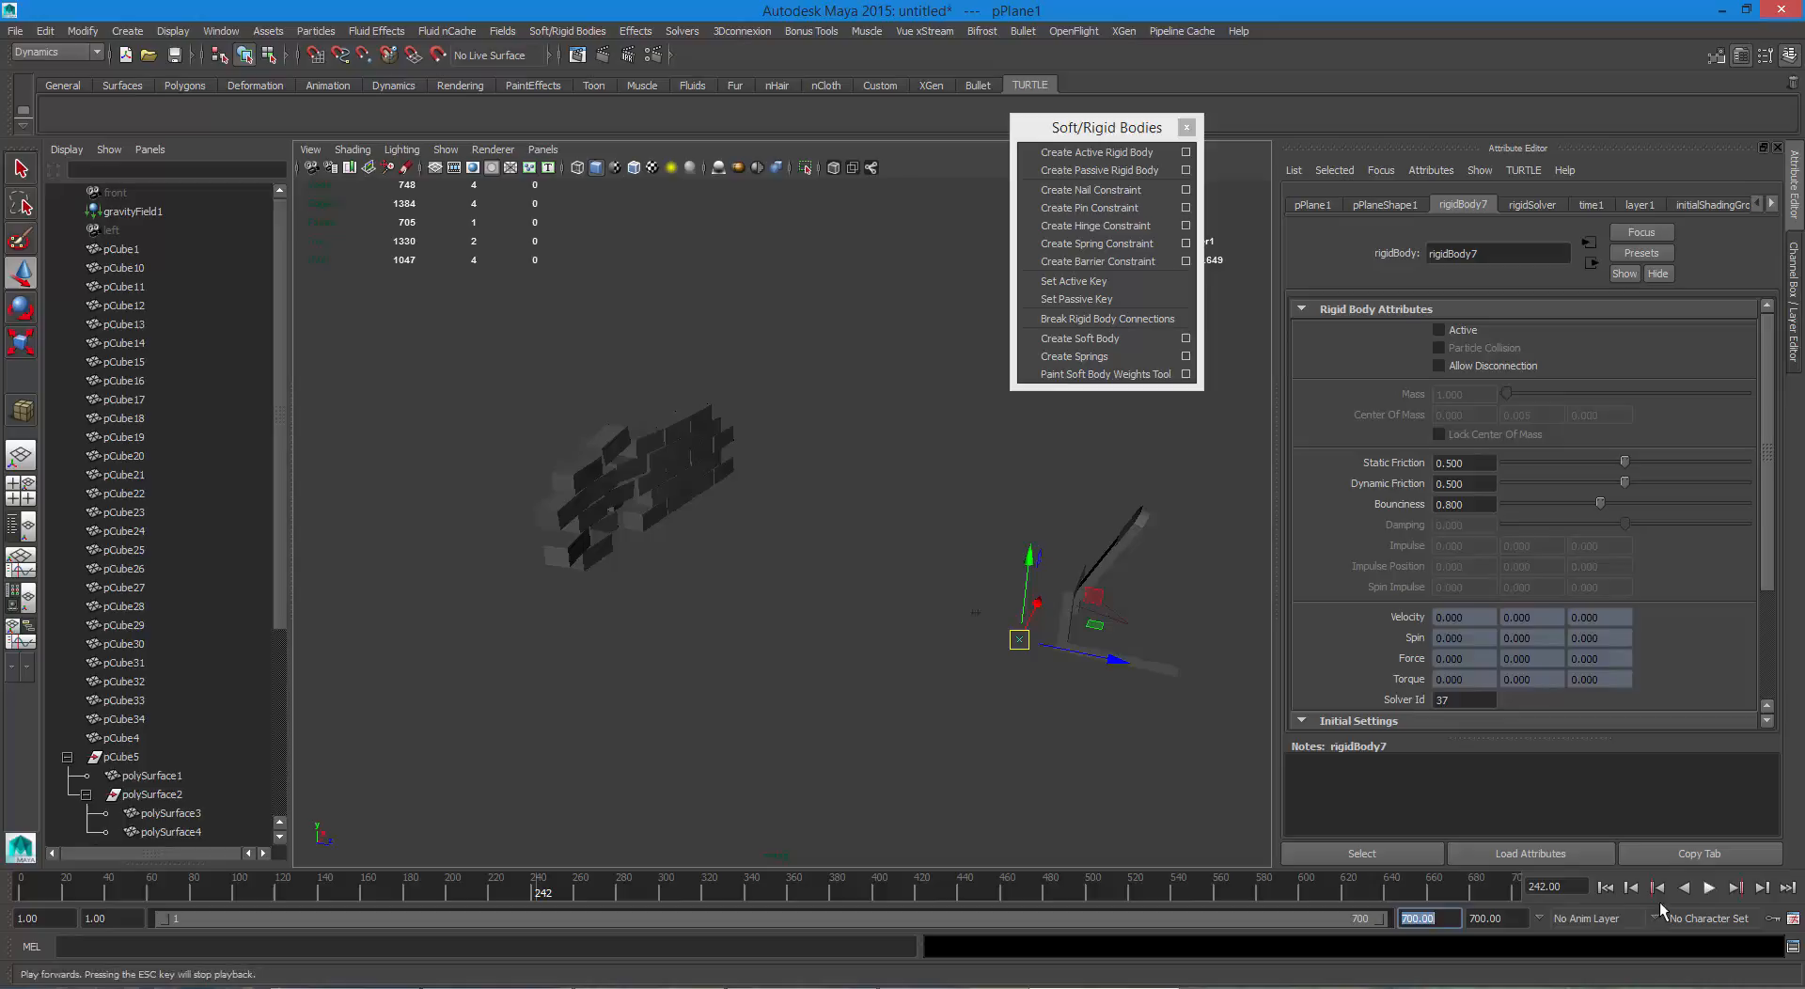
{"action": "left_click", "coordinate": [1606, 887]}
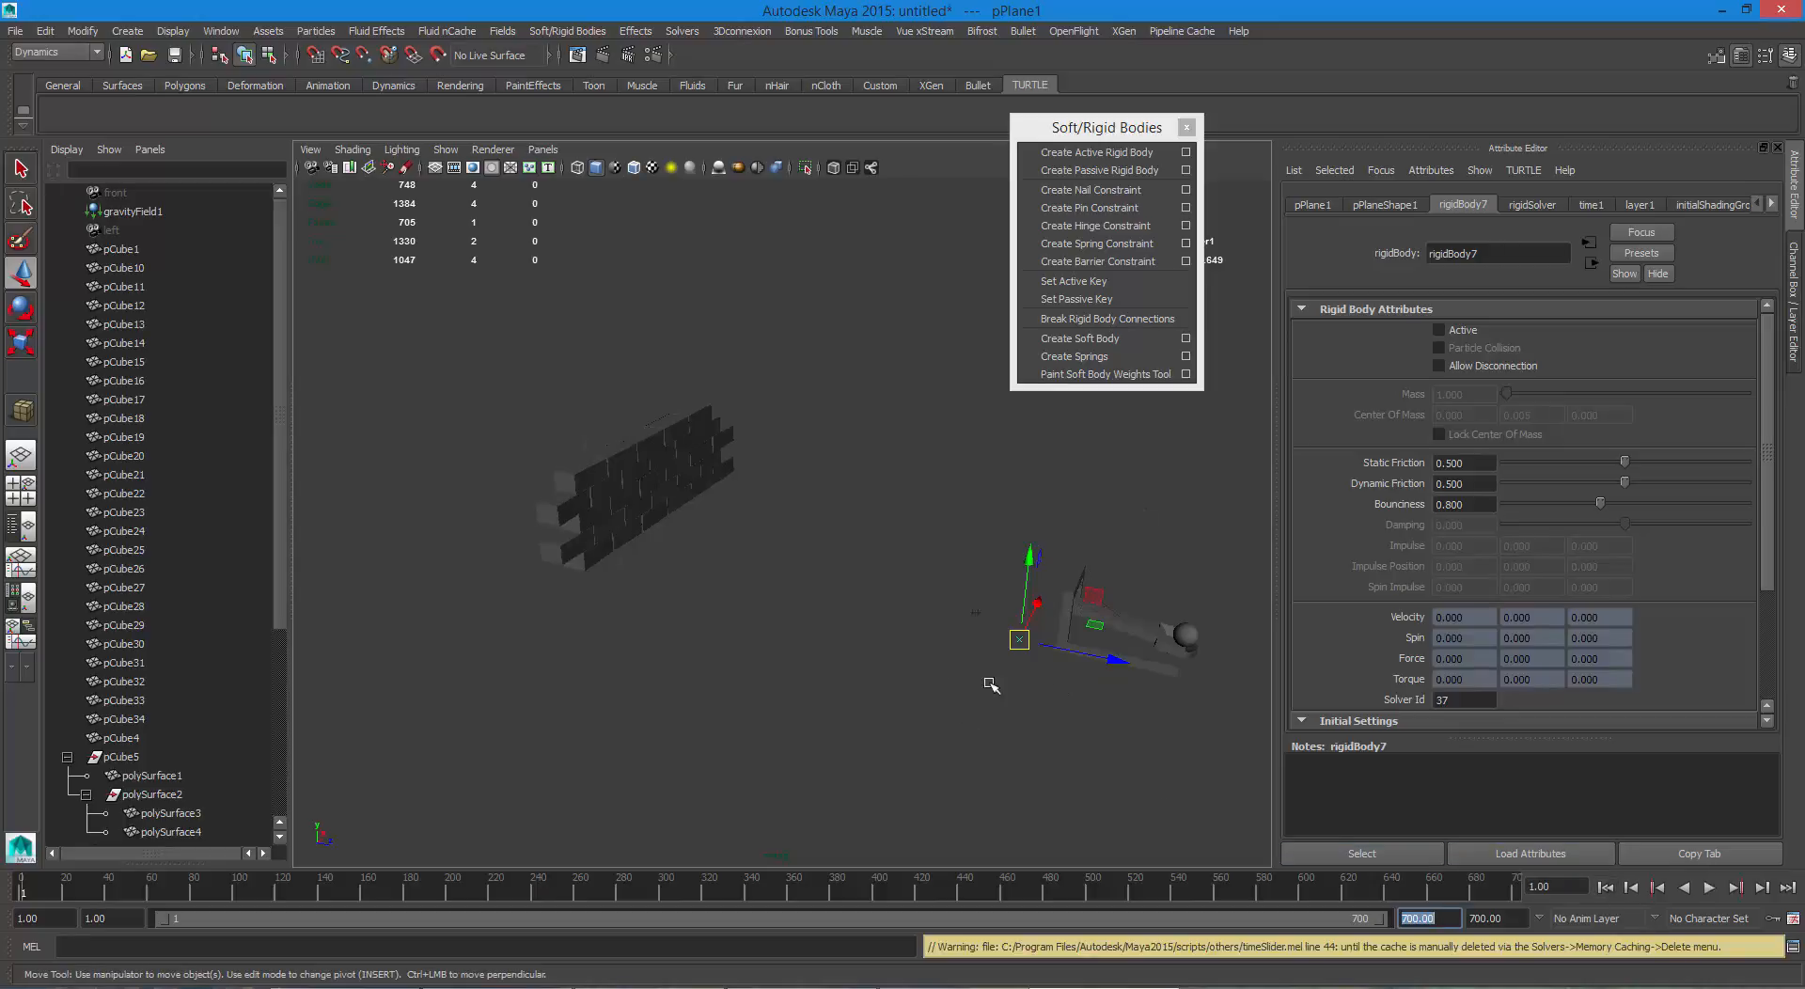
{"action": "mouse_move", "coordinate": [991, 685]}
{"action": "left_mouse_down", "text": "alt"}
{"action": "mouse_move", "coordinate": [850, 686]}
{"action": "mouse_move", "coordinate": [920, 680]}
{"action": "left_mouse_up", "text": "alt"}
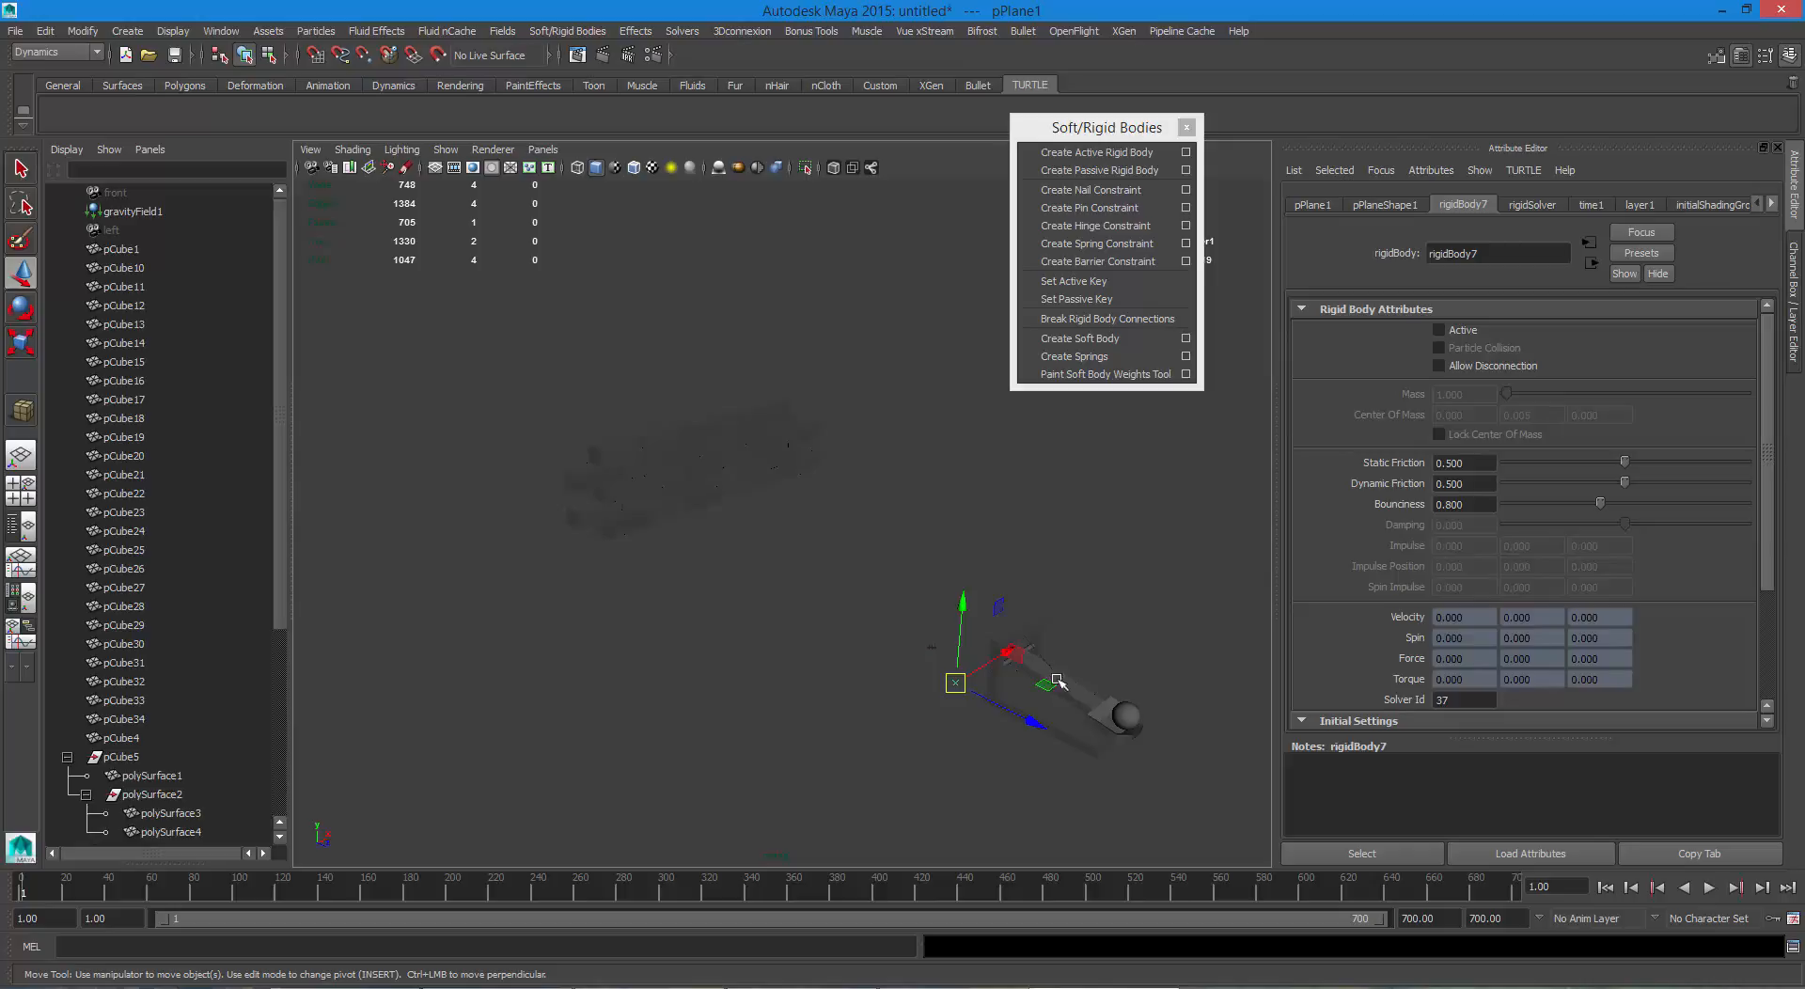
{"action": "left_click", "coordinate": [1709, 889]}
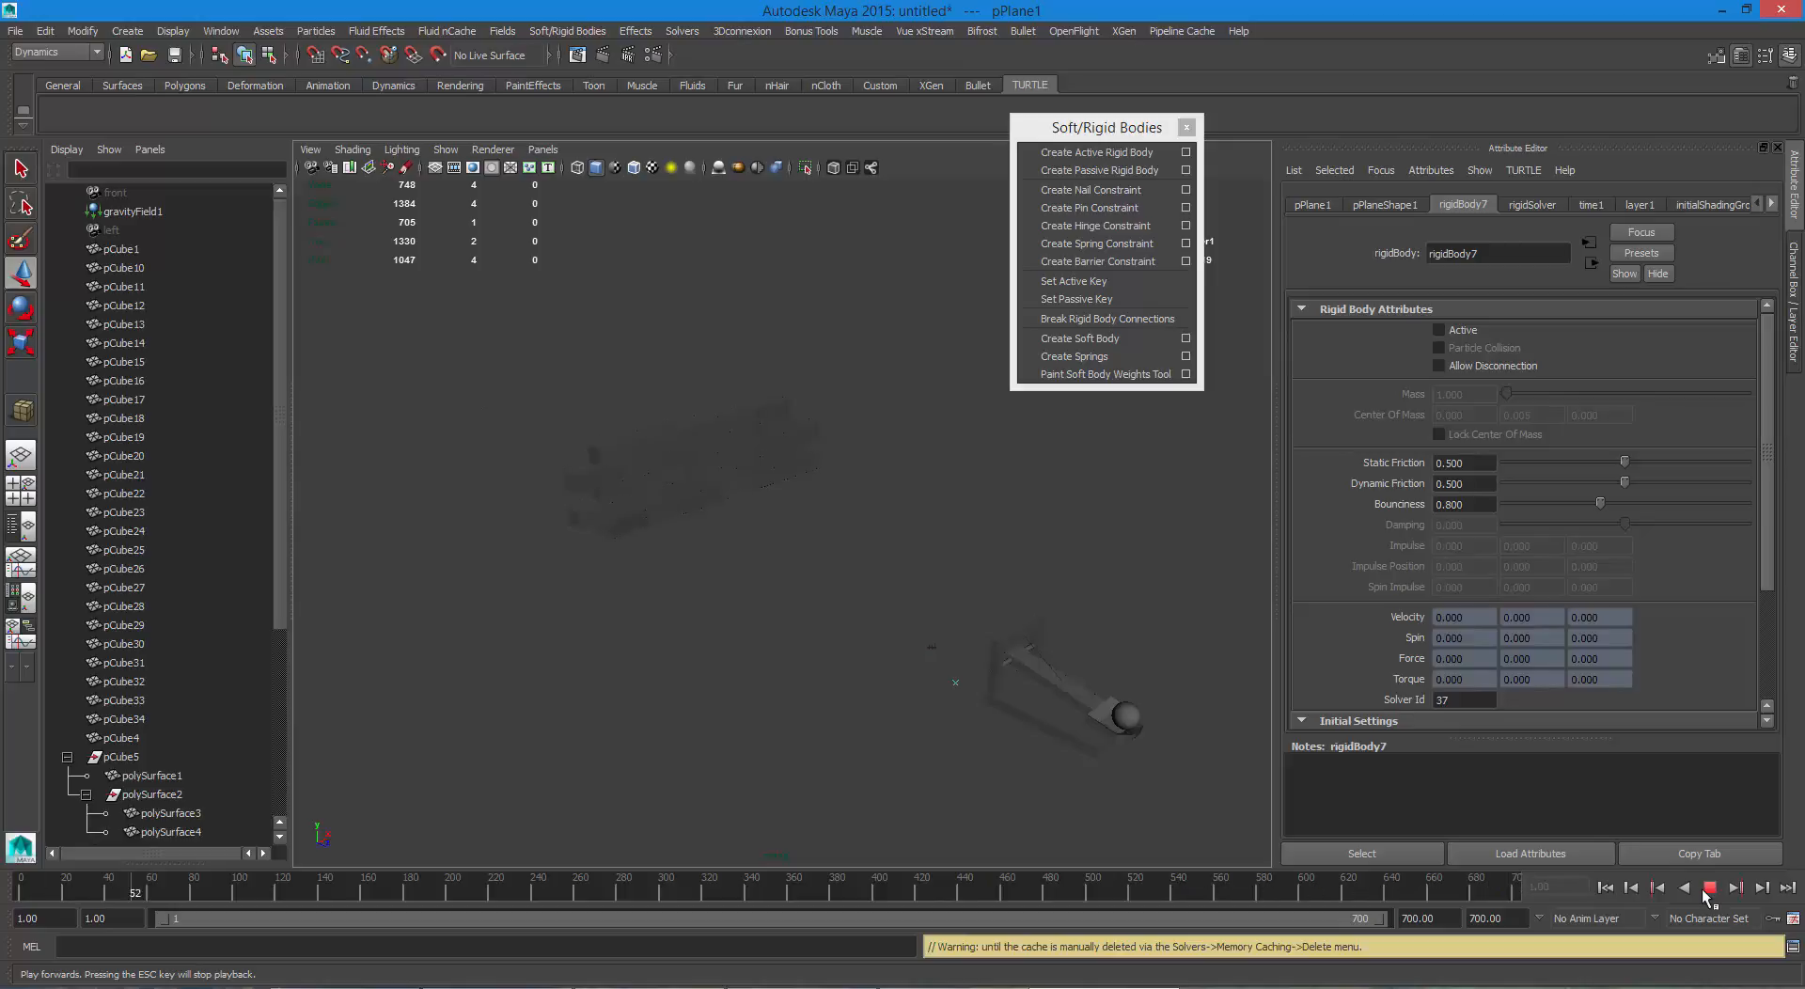
{"action": "left_click", "coordinate": [1709, 890]}
{"action": "mouse_move", "coordinate": [987, 655]}
{"action": "left_mouse_down", "text": "alt"}
{"action": "mouse_move", "coordinate": [769, 559]}
{"action": "mouse_move", "coordinate": [951, 569]}
{"action": "left_mouse_up", "text": "alt"}
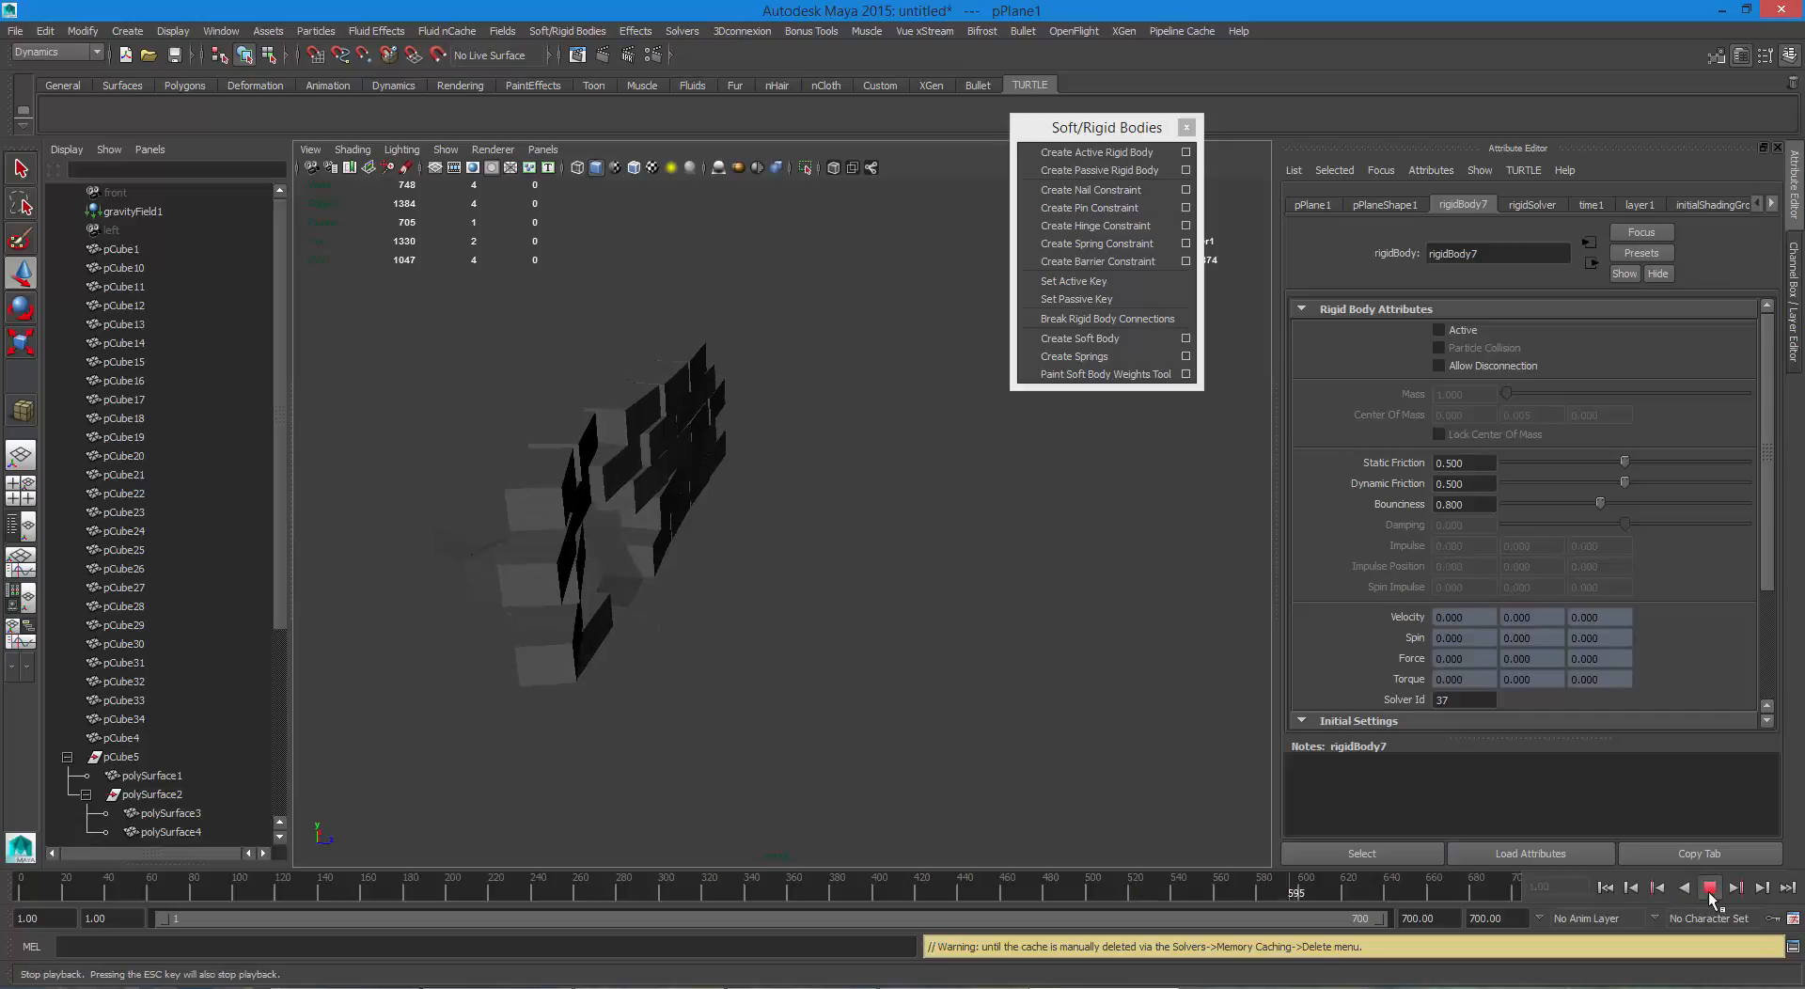
{"action": "left_click", "coordinate": [1607, 887]}
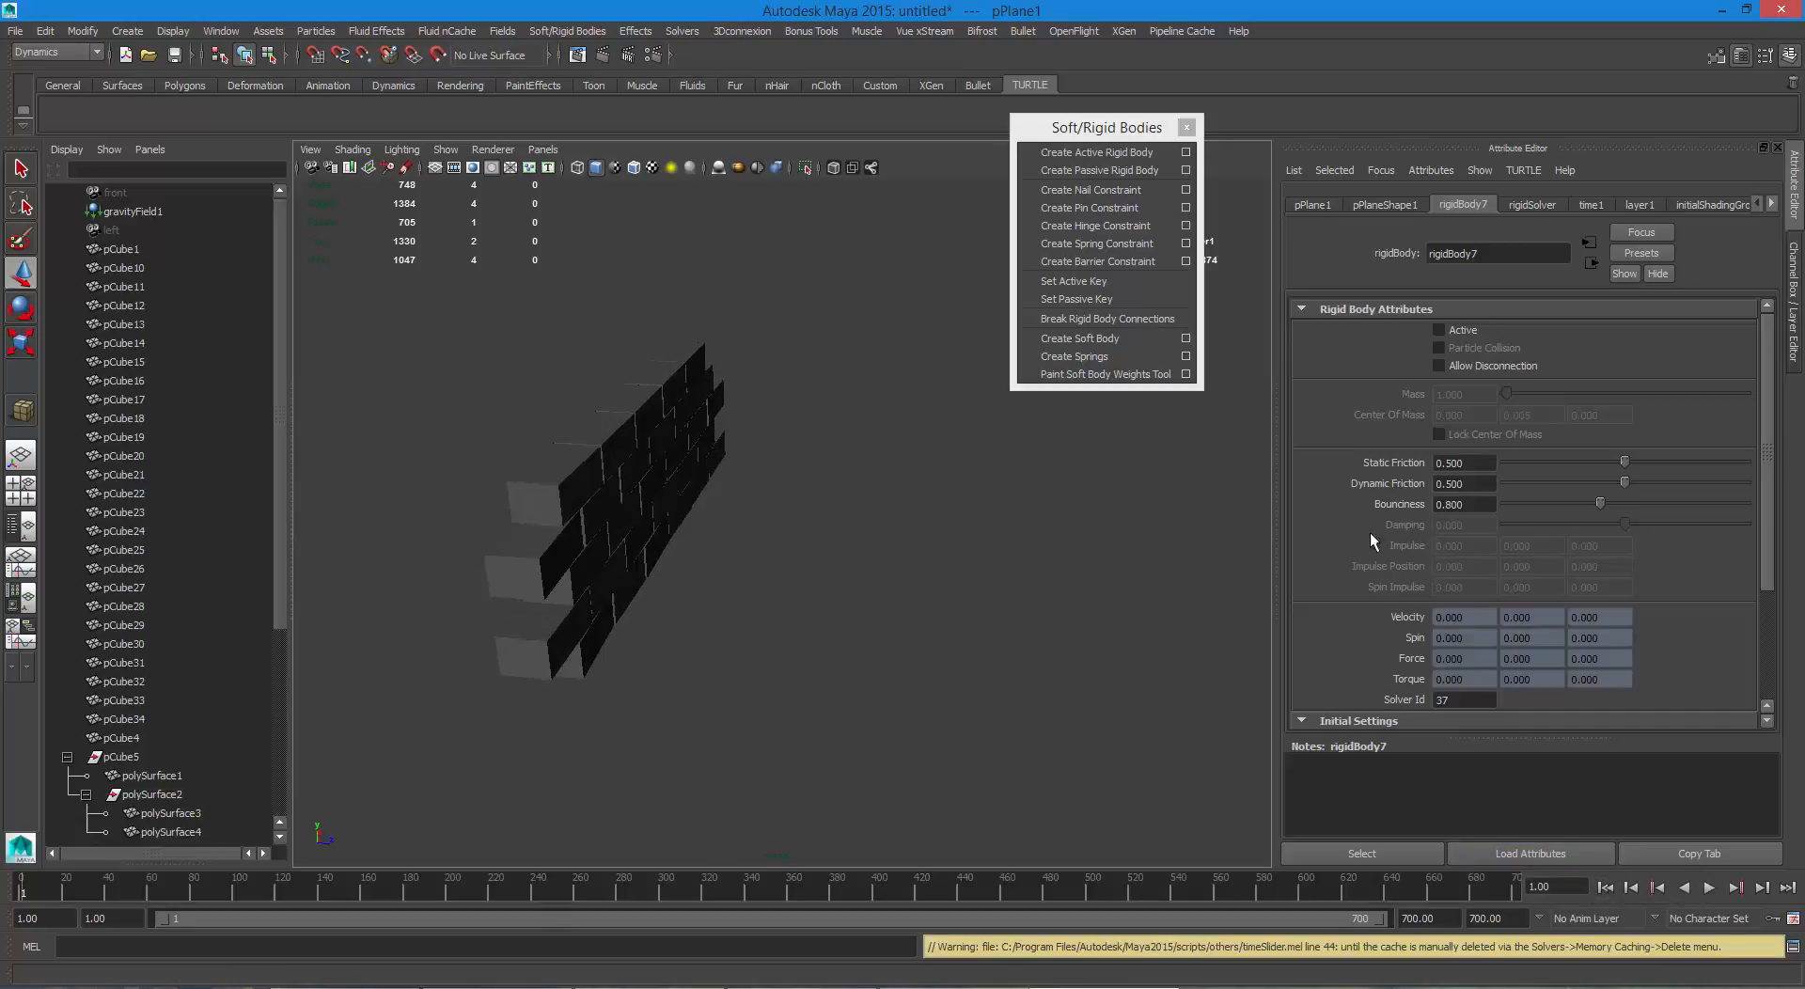
{"action": "left_click", "coordinate": [594, 633]}
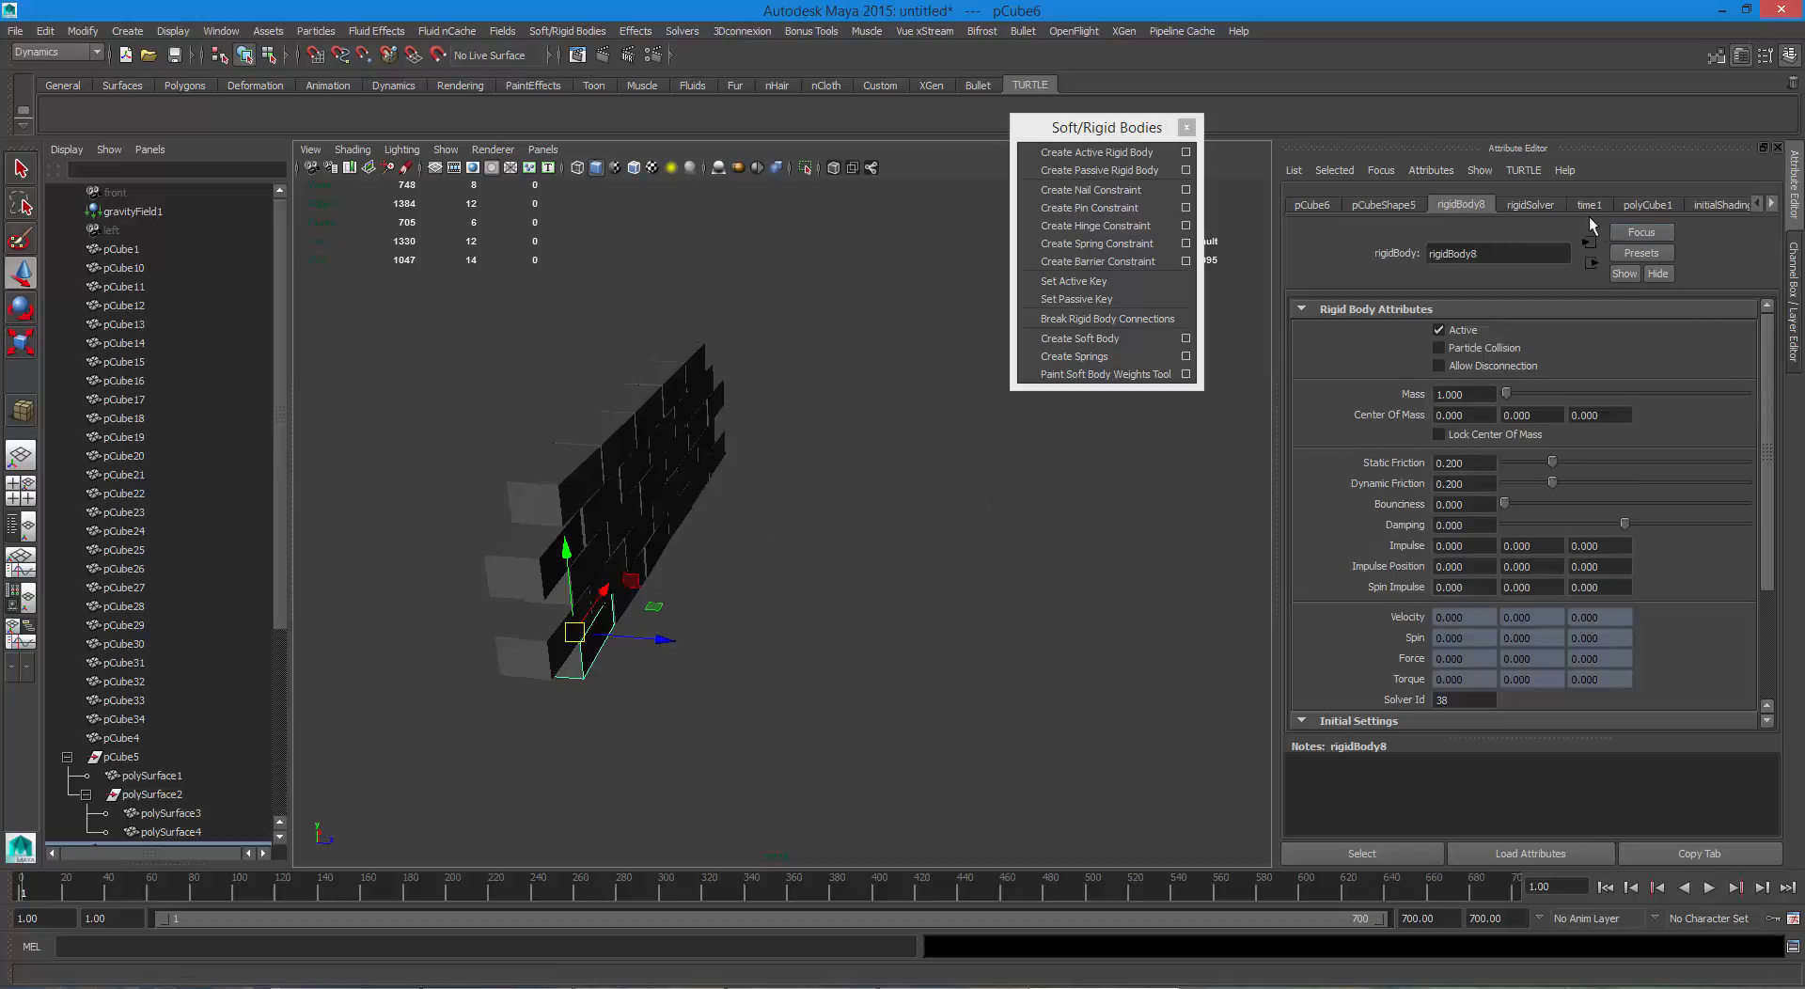
{"action": "left_click", "coordinate": [1531, 204]}
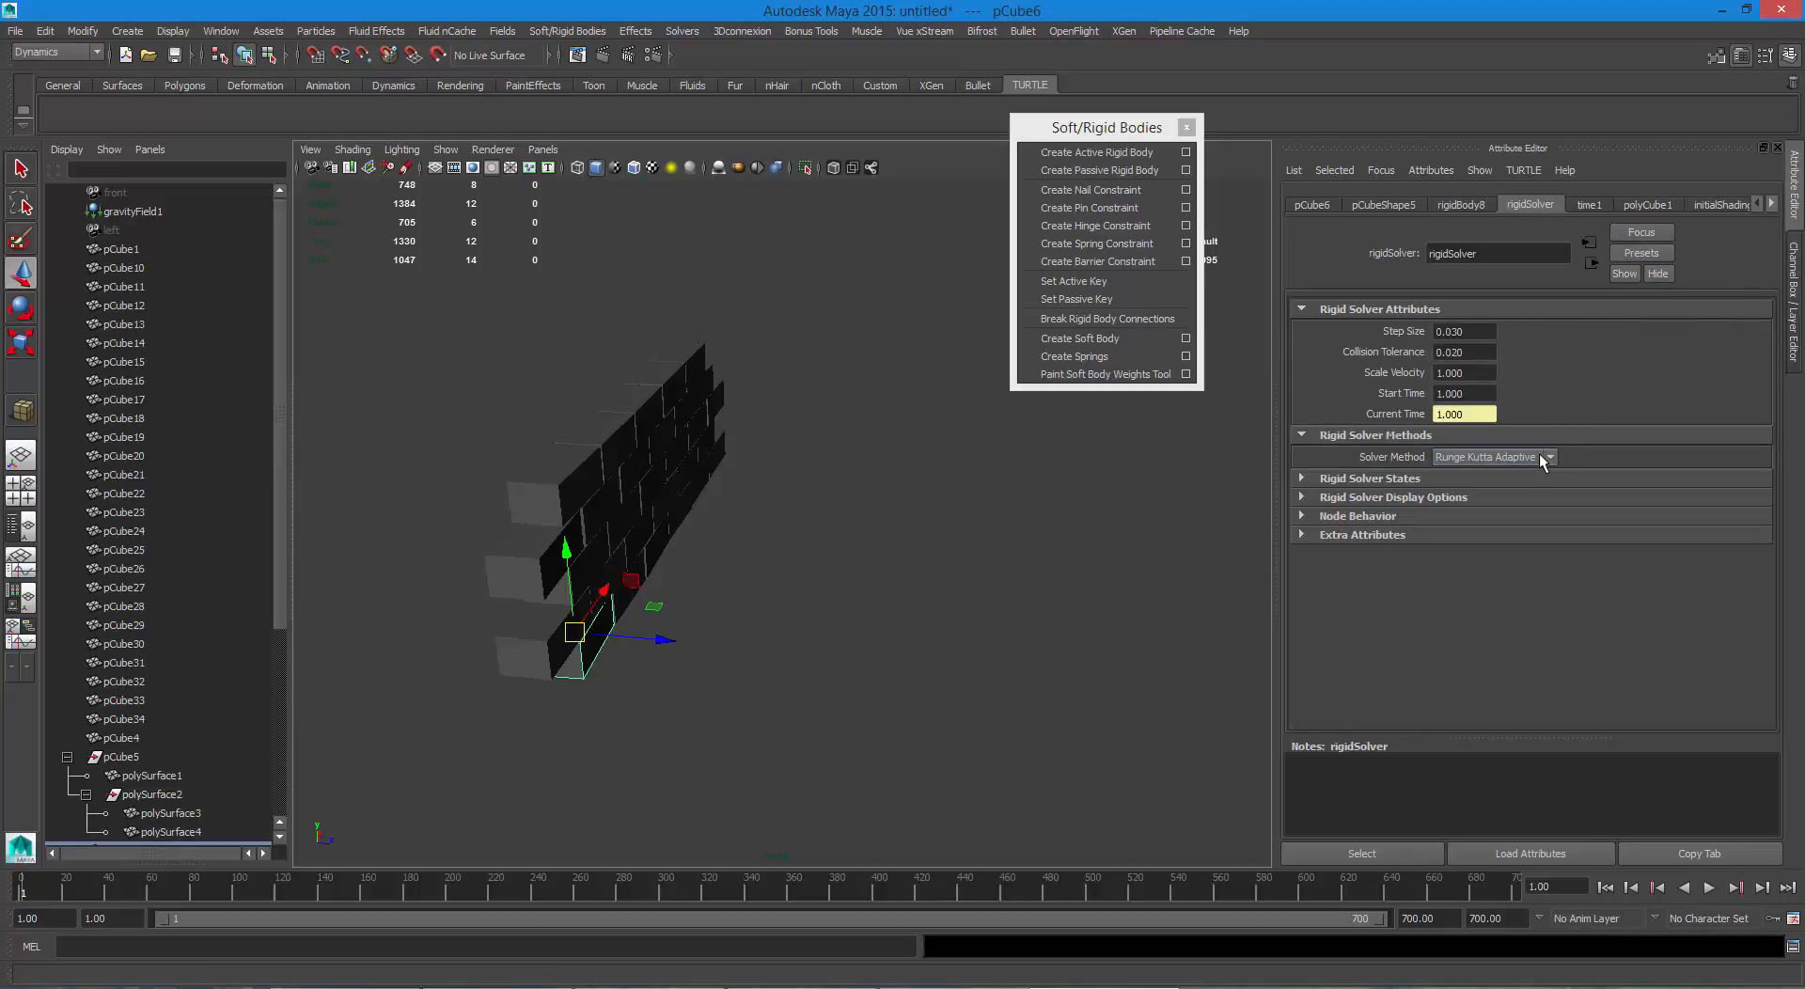
{"action": "left_click", "coordinate": [1470, 457]}
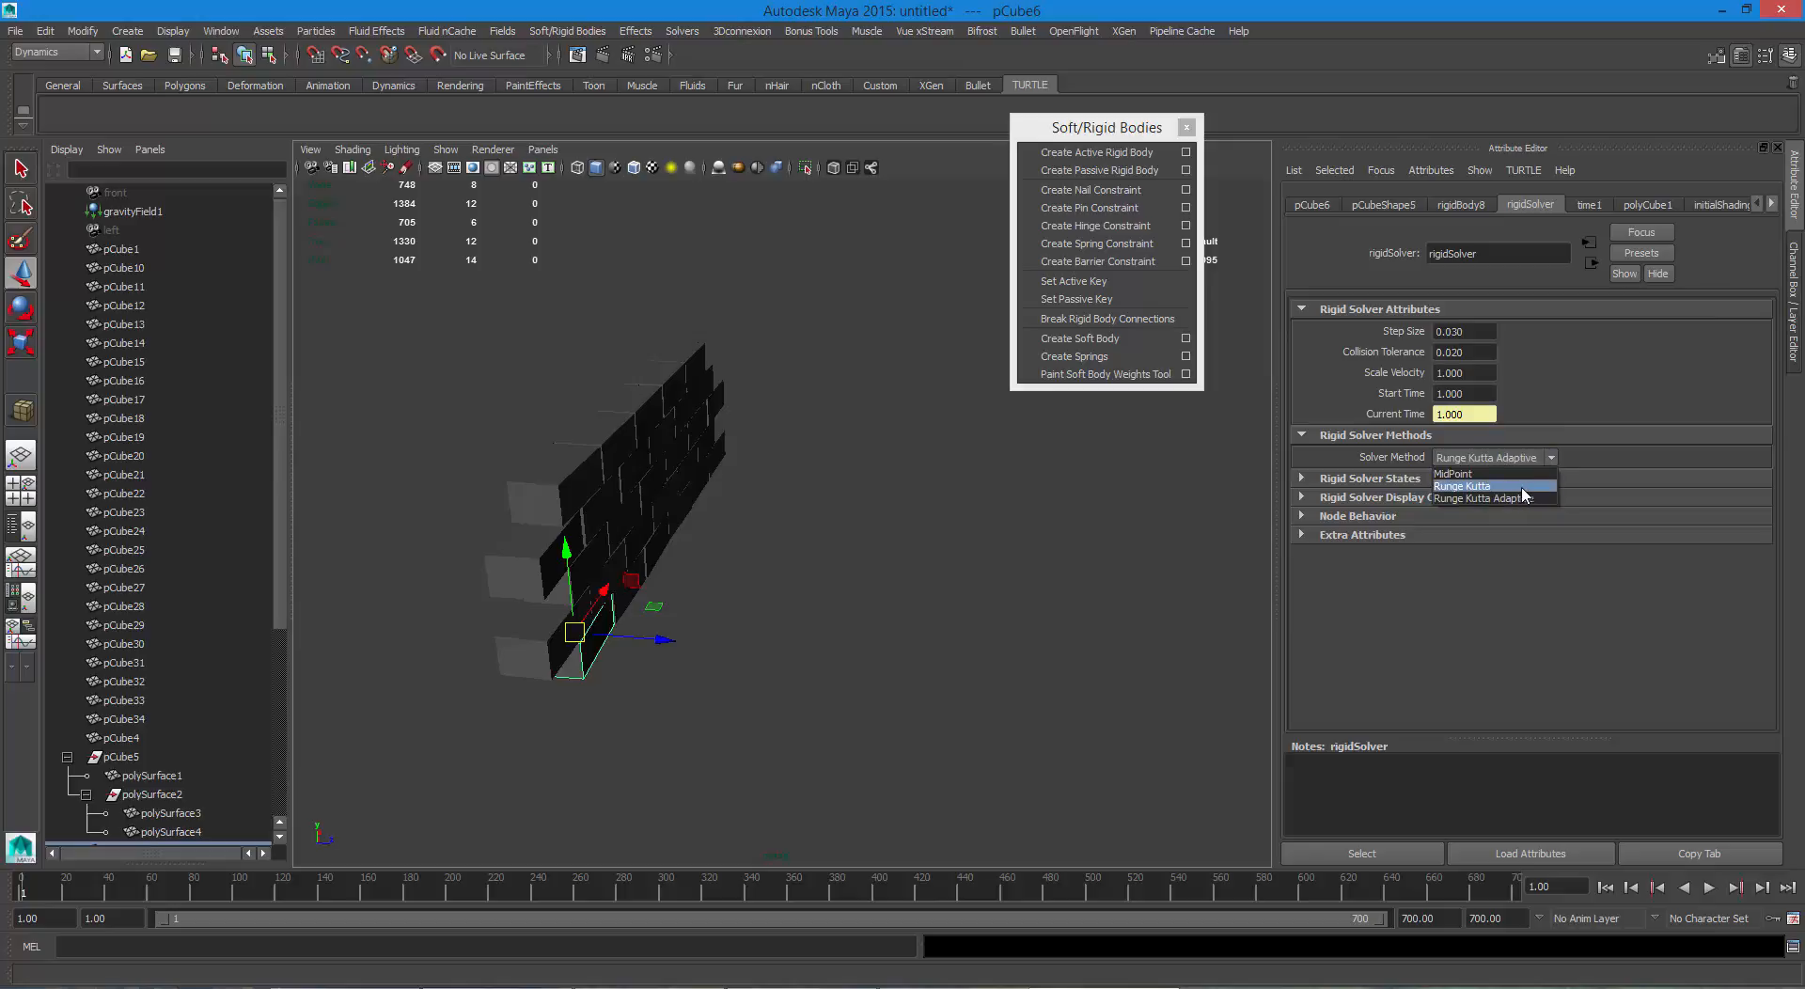
{"action": "left_click", "coordinate": [1431, 480]}
{"action": "left_click", "coordinate": [1431, 480]}
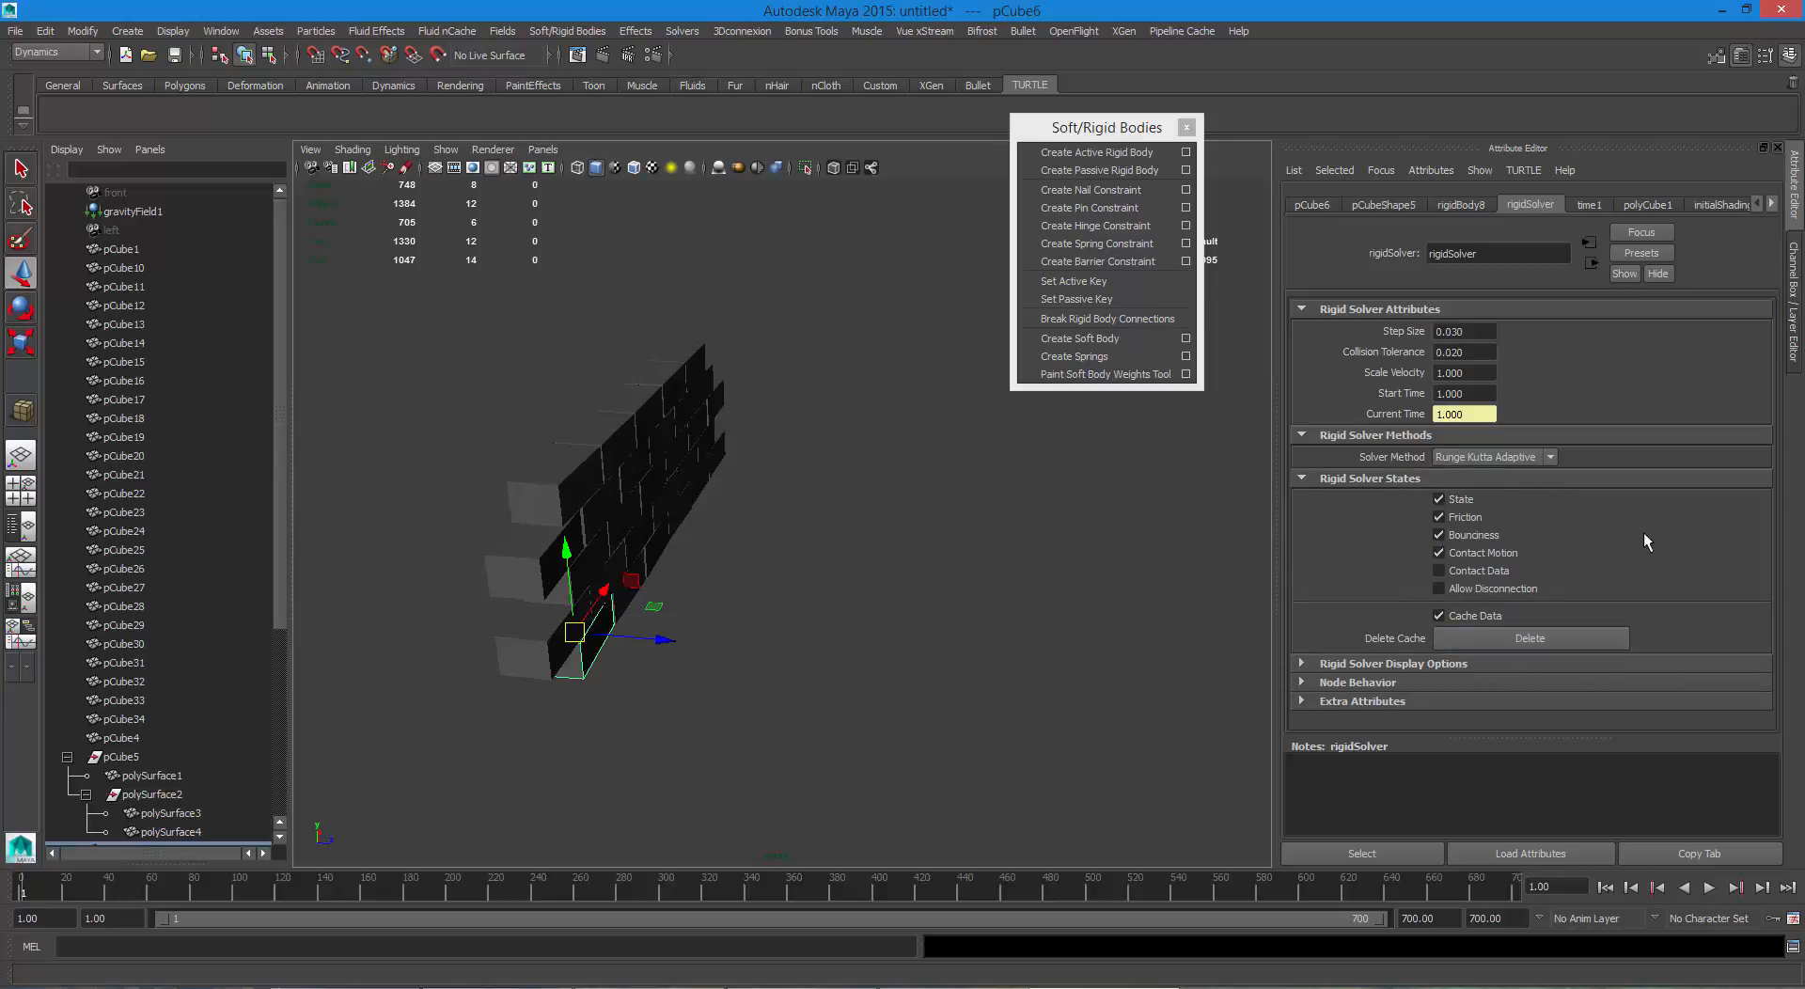
{"action": "left_click", "coordinate": [1424, 664]}
{"action": "scroll", "coordinate": [1645, 571], "scroll_direction": "down", "scroll_amount": 2}
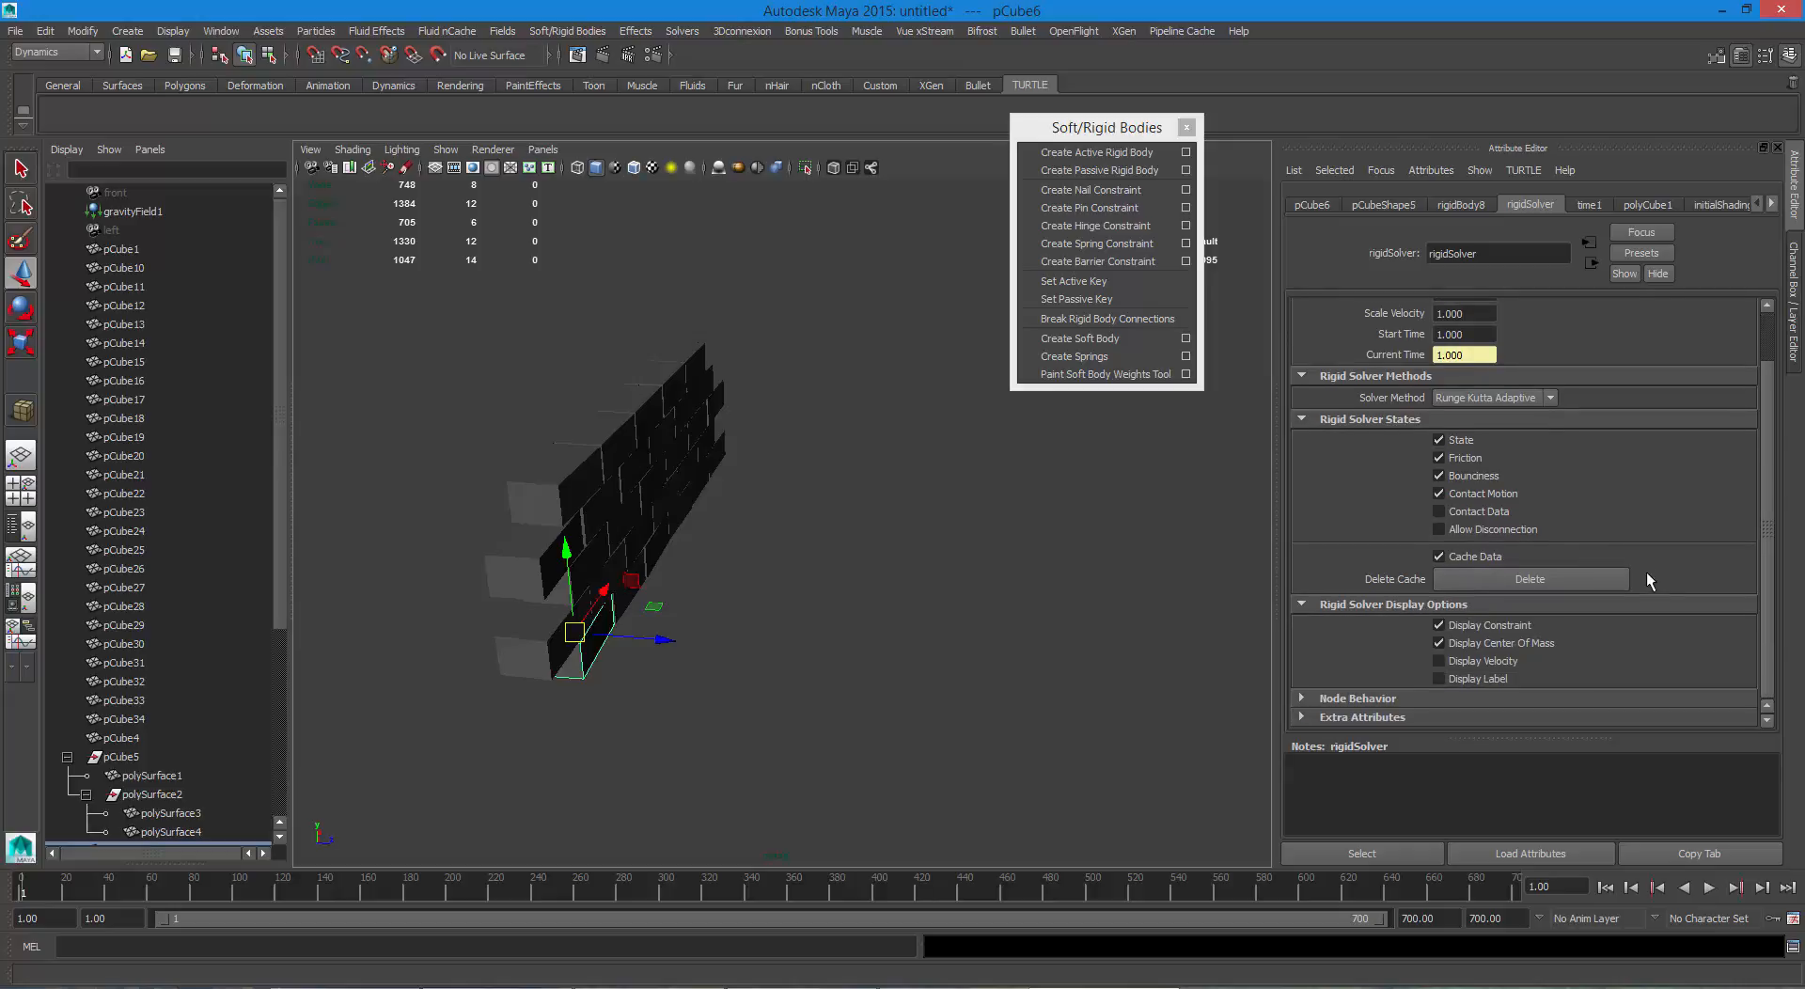
{"action": "scroll", "coordinate": [1645, 571], "scroll_direction": "up", "scroll_amount": 2}
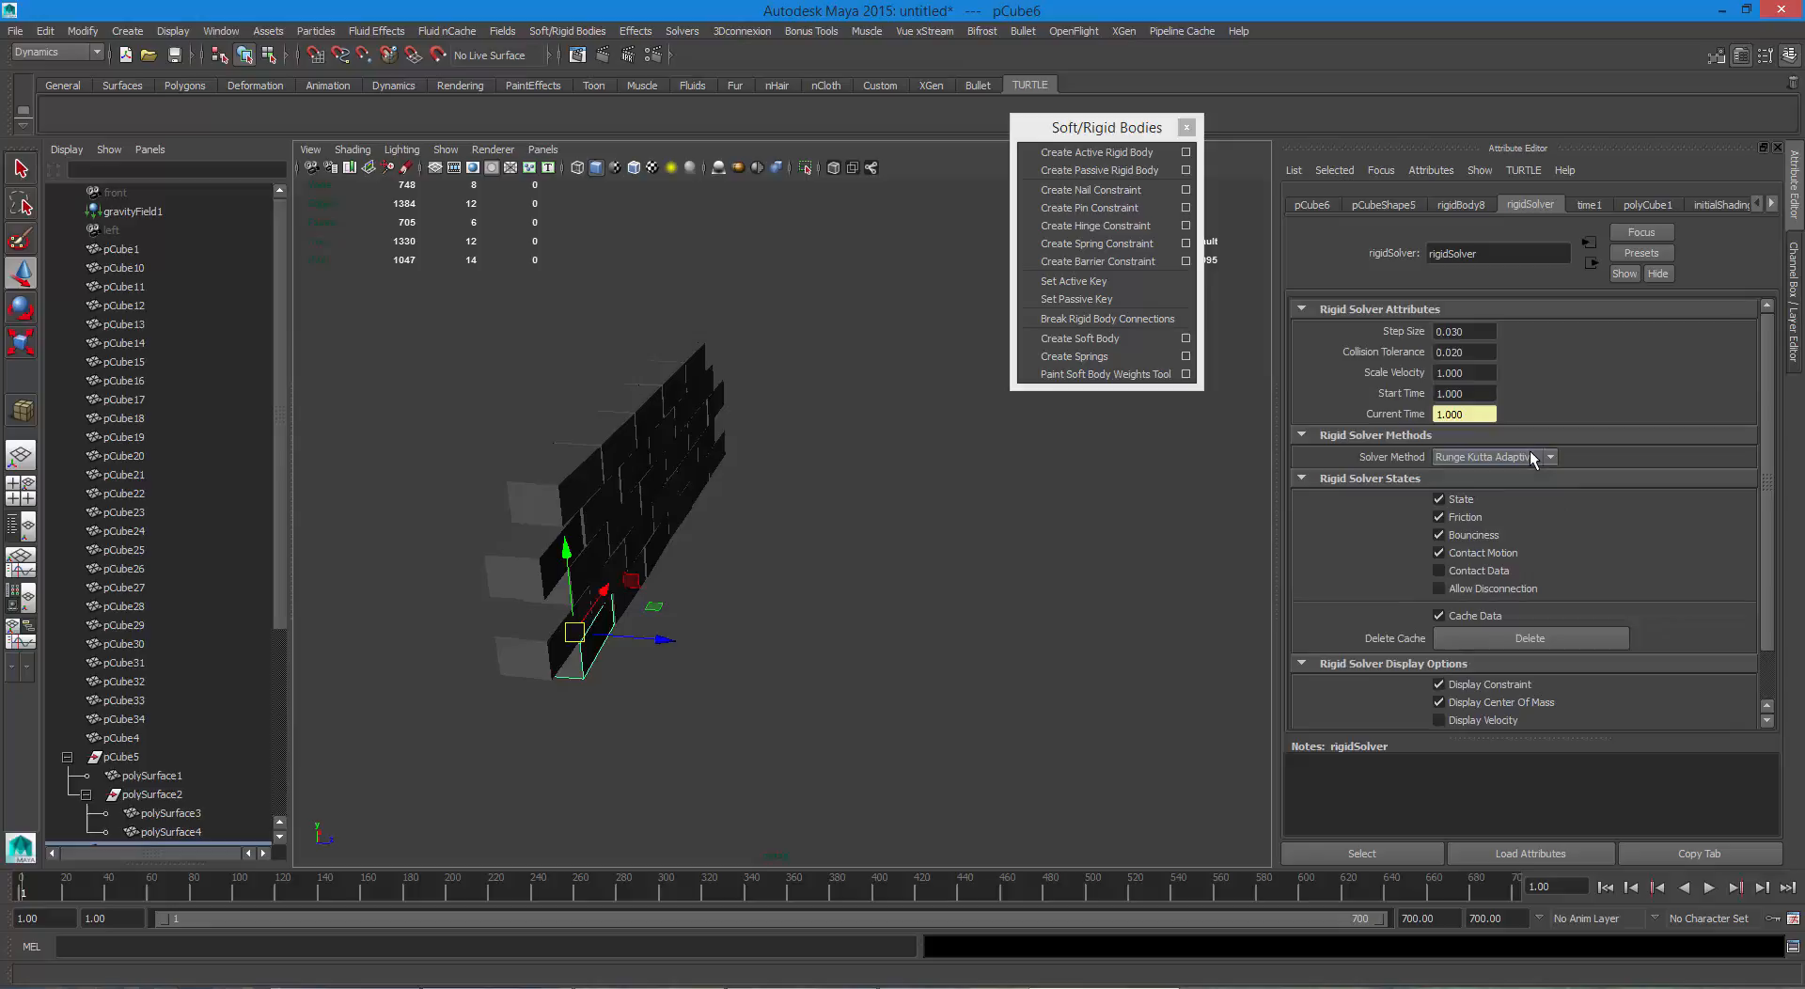
{"action": "left_click", "coordinate": [1526, 457]}
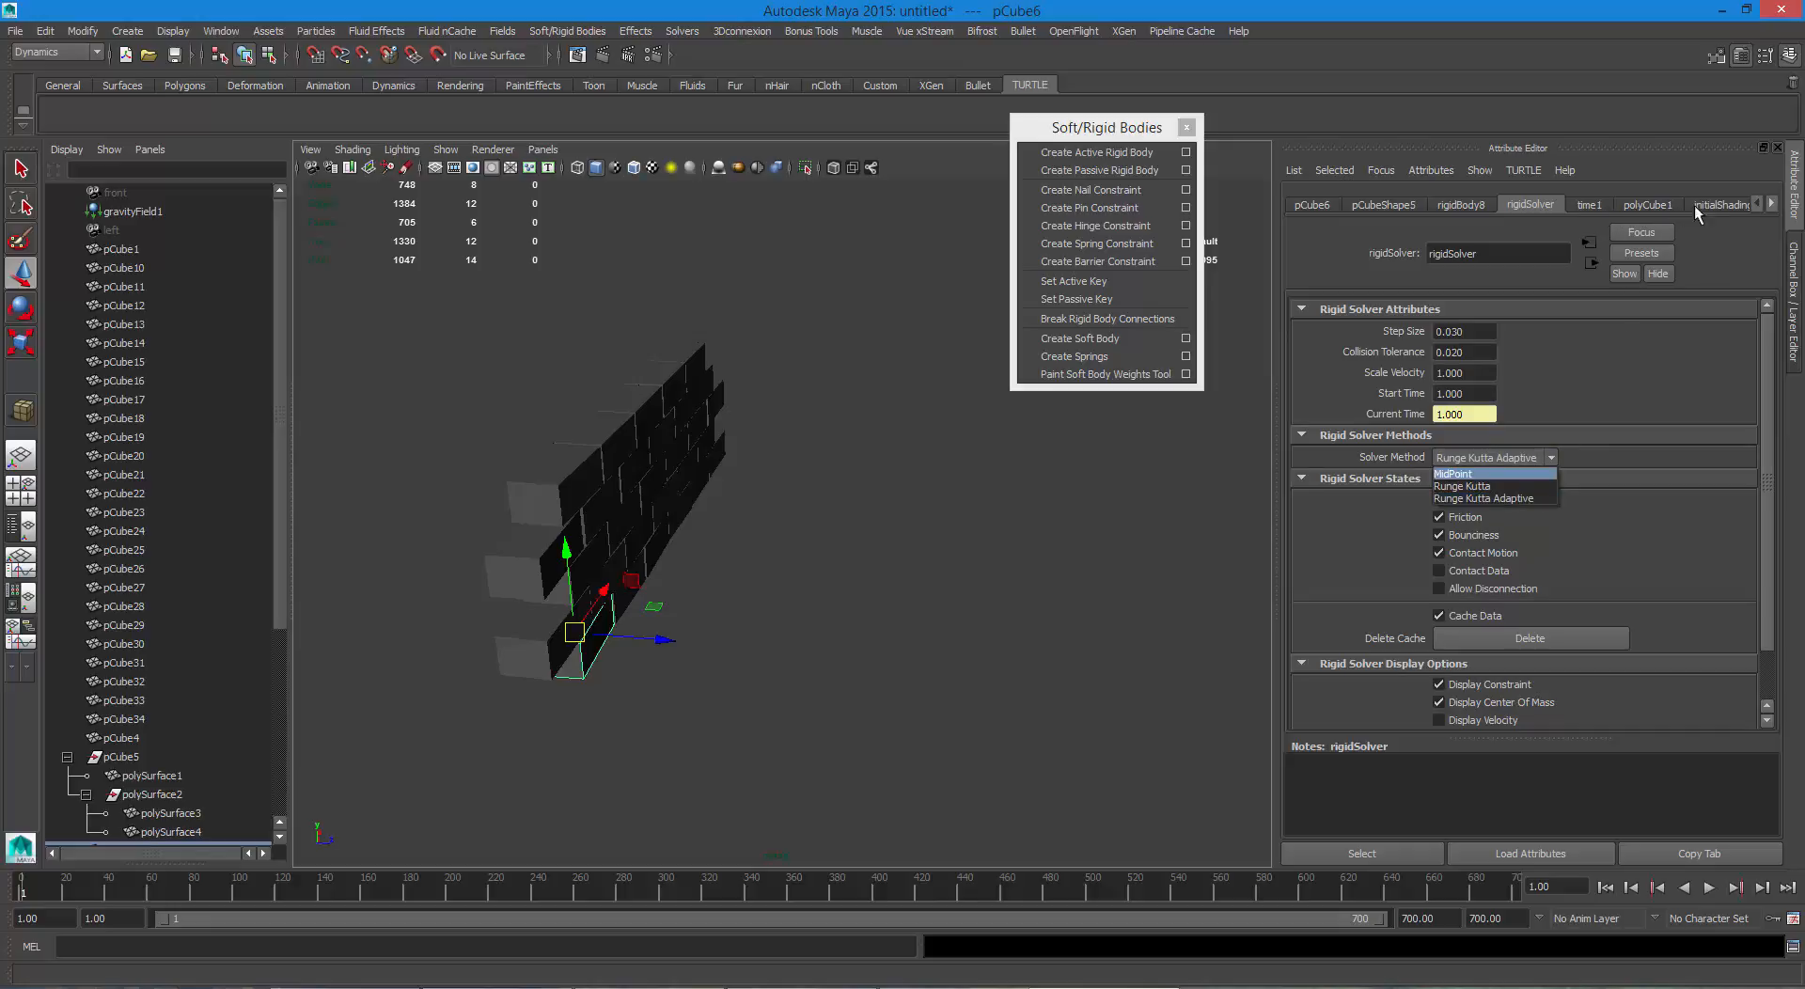
Switch the rigidSolver's Solver Method to MidPoint.
{"action": "left_click", "coordinate": [1466, 206]}
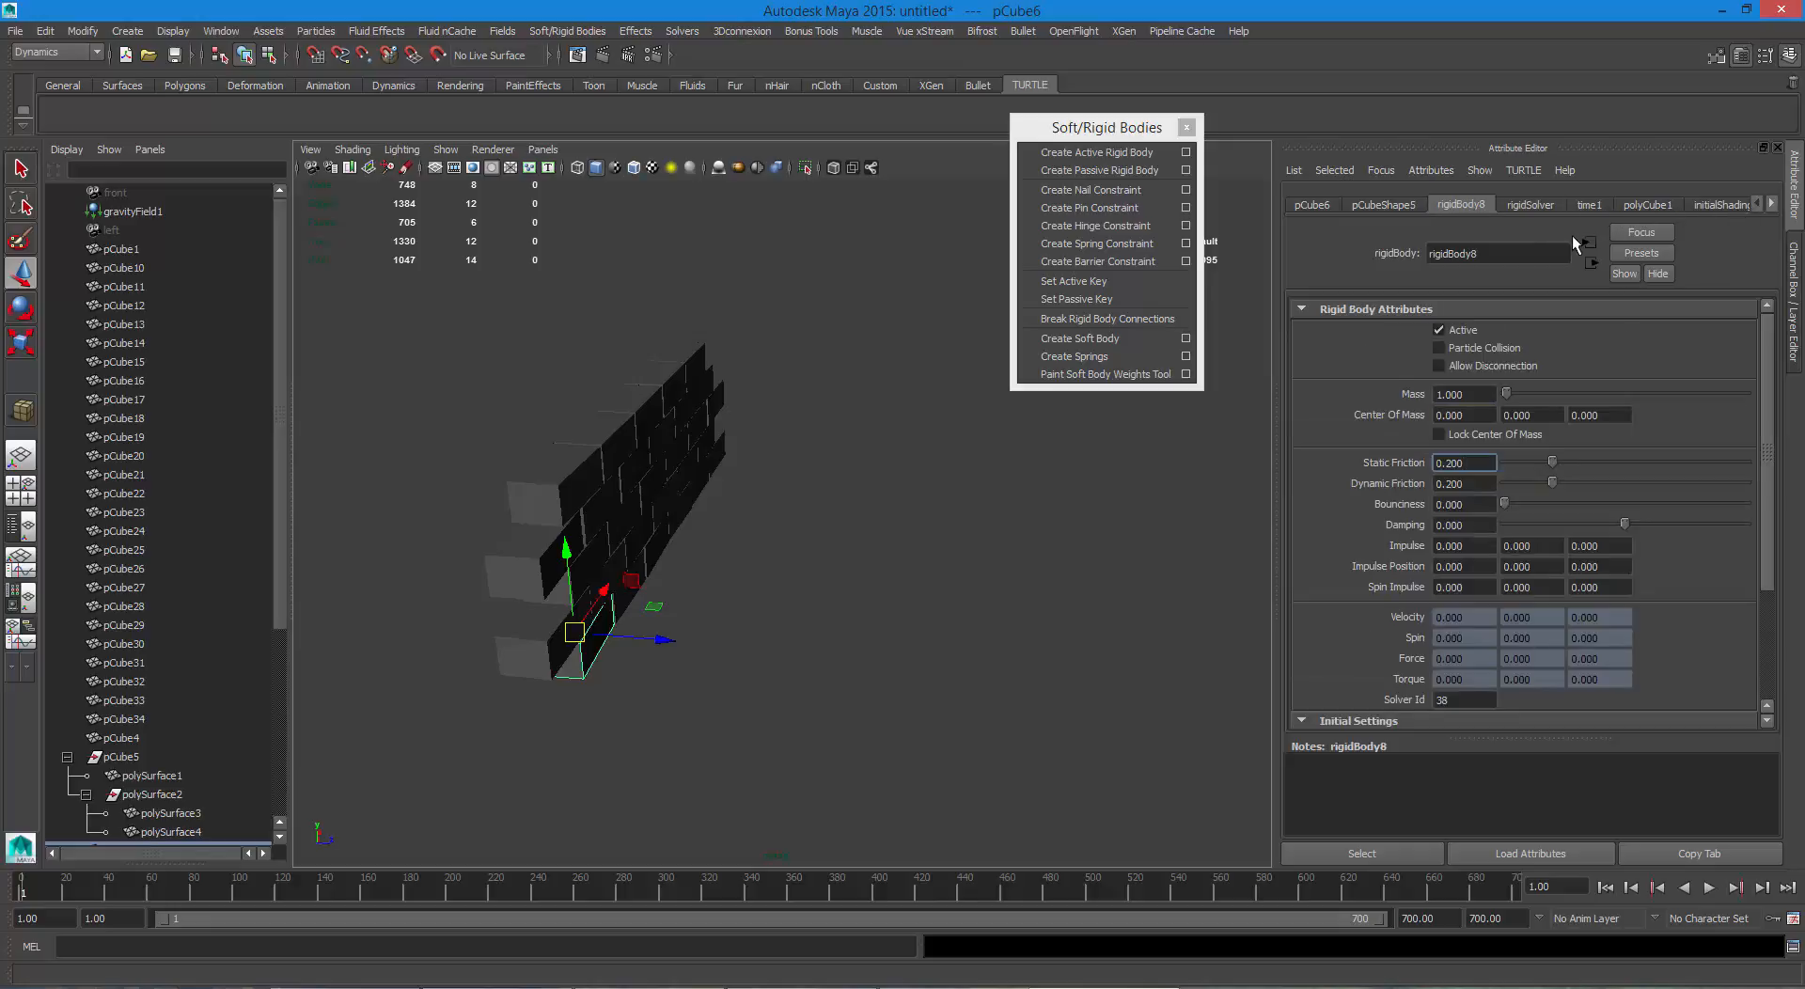
{"action": "mouse_move", "coordinate": [1766, 437]}
{"action": "left_mouse_down"}
{"action": "mouse_move", "coordinate": [1771, 554]}
{"action": "mouse_move", "coordinate": [1771, 339]}
{"action": "left_mouse_up"}
{"action": "left_click", "coordinate": [1523, 205]}
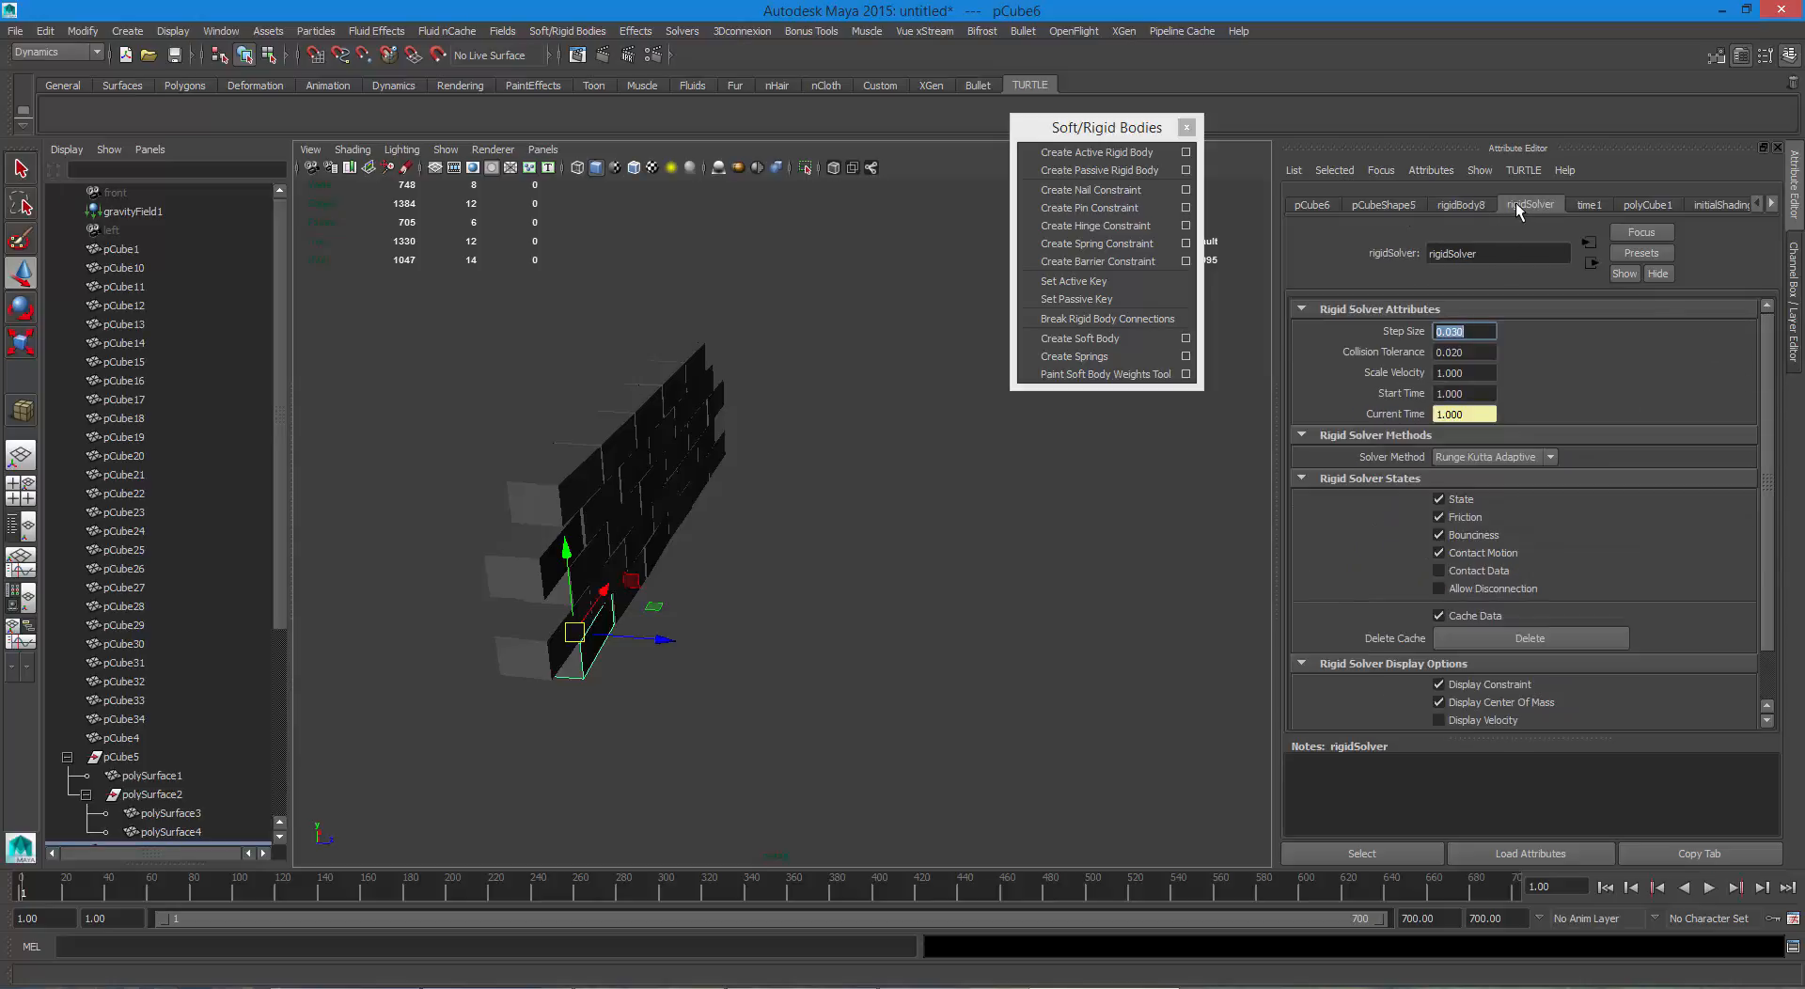
{"action": "left_click", "coordinate": [1532, 455]}
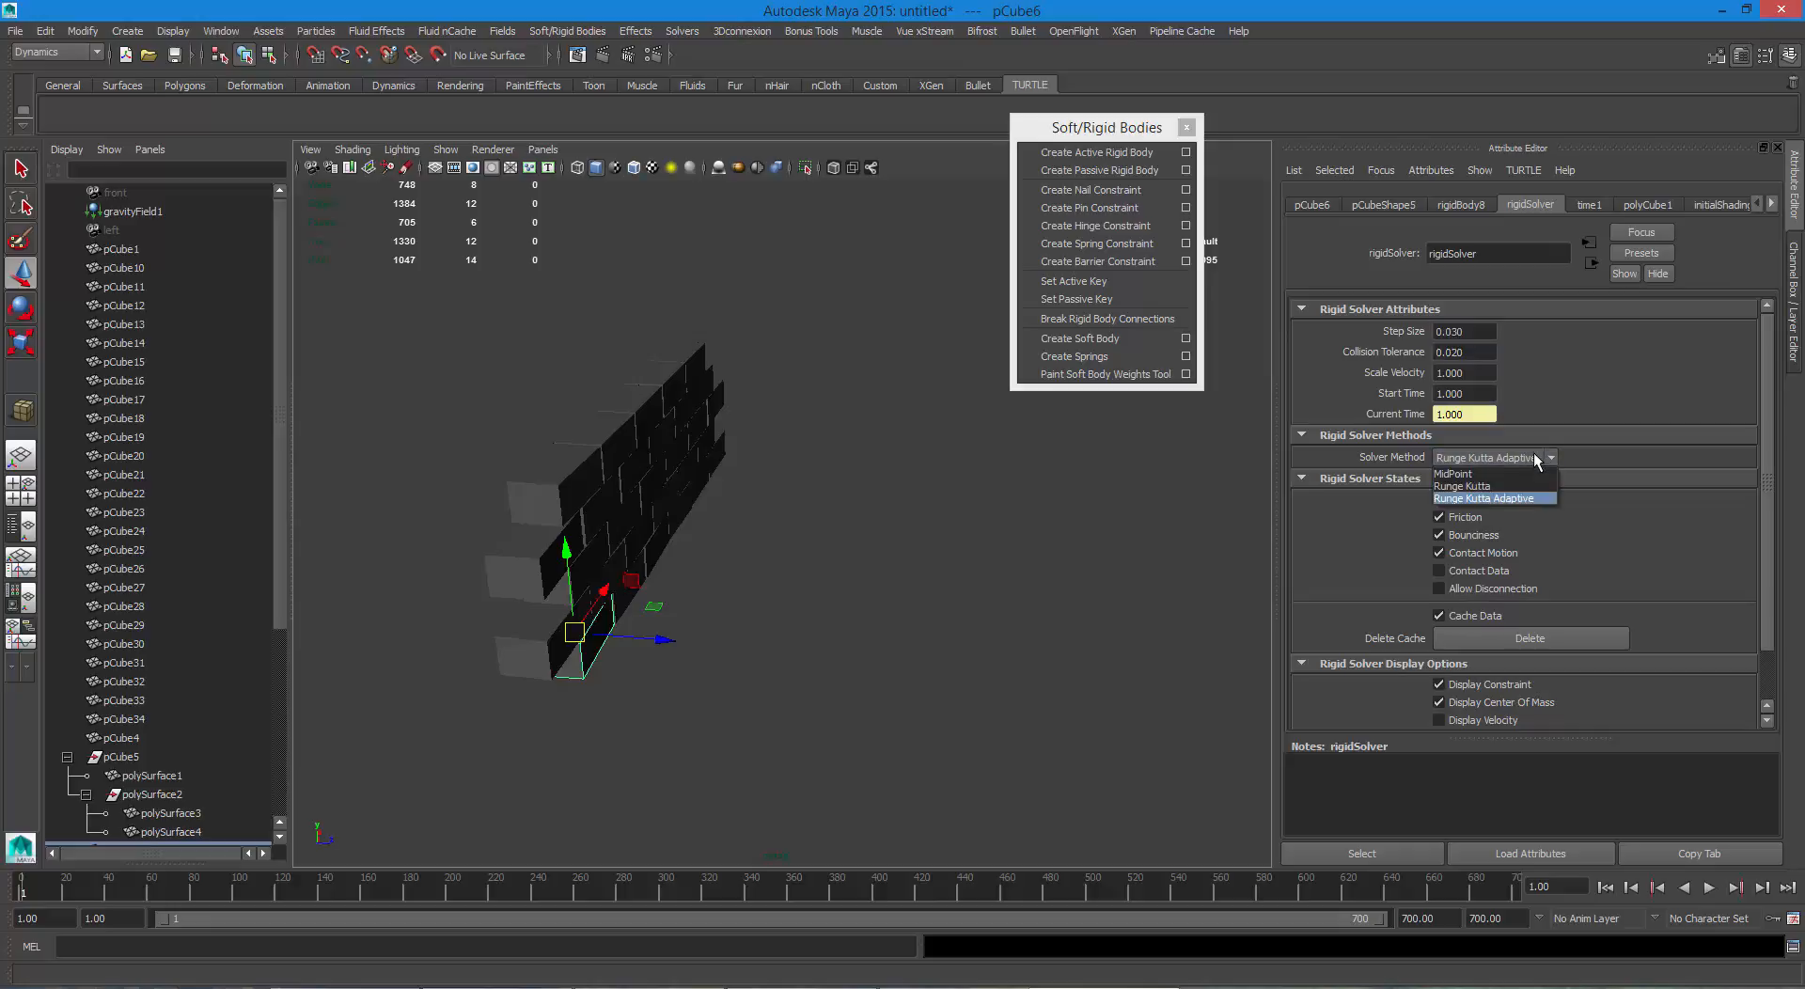
{"action": "left_click", "coordinate": [1525, 473]}
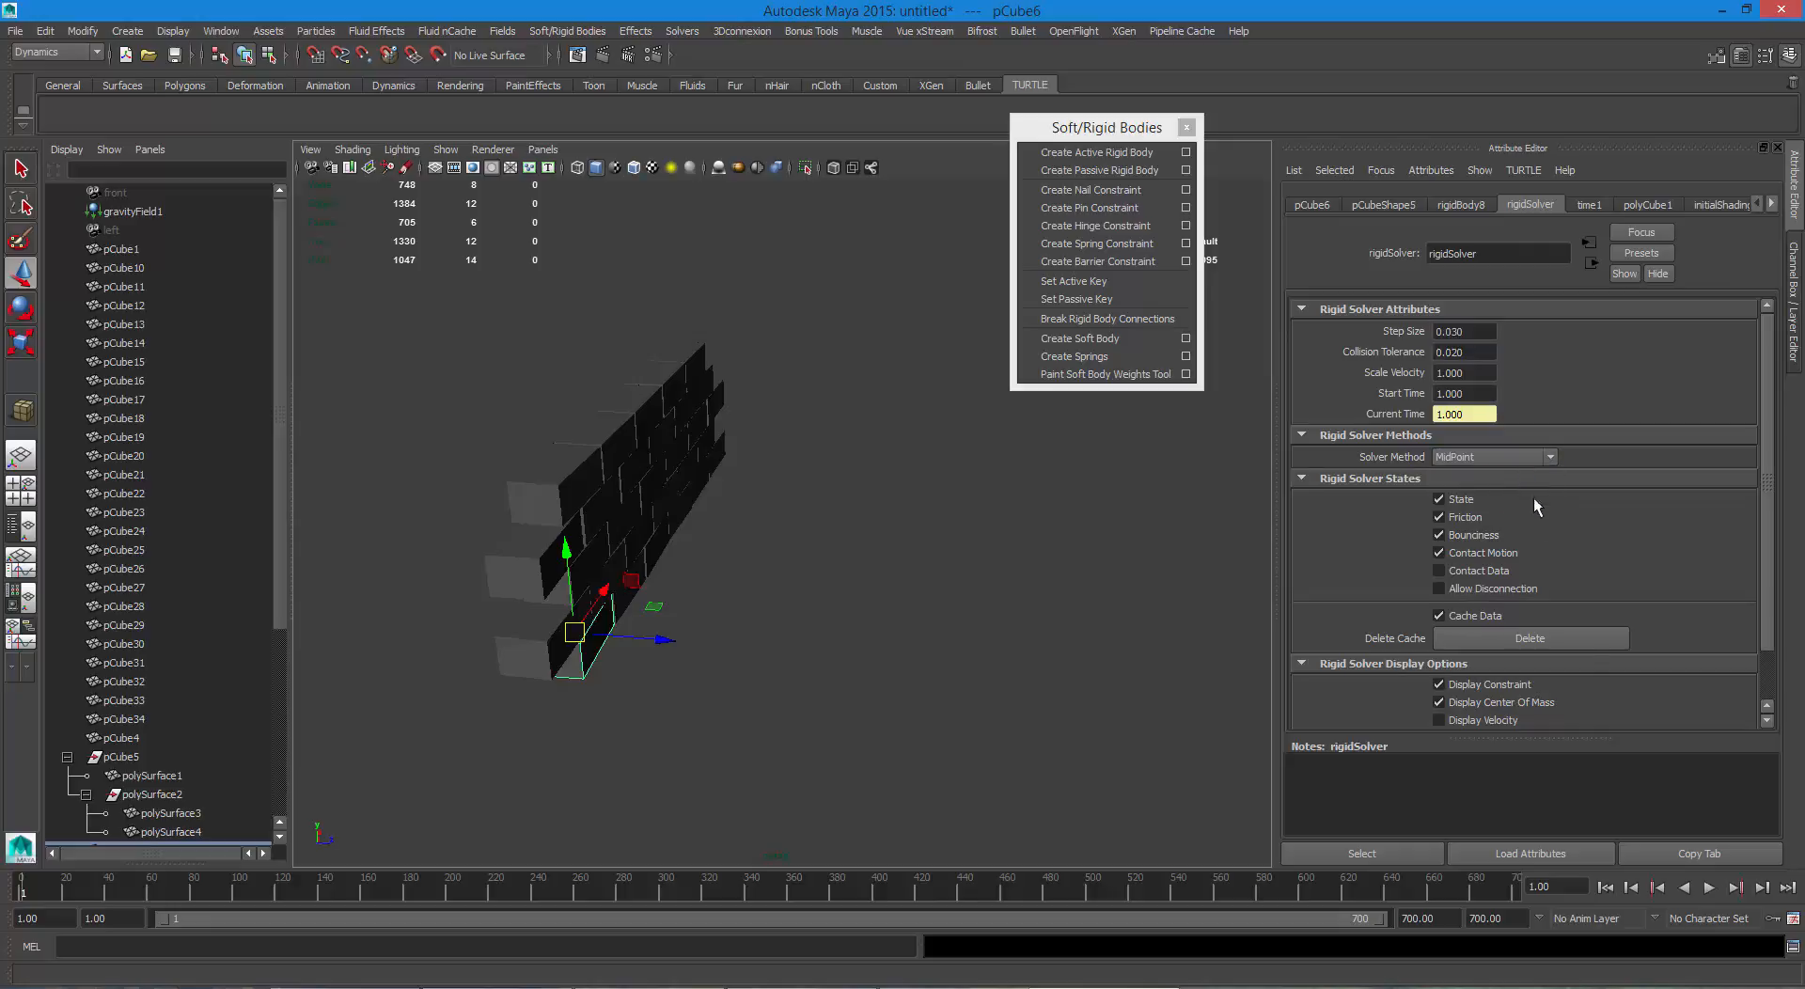
Play the wall simulation with MidPoint, stop it, and head to the Solvers menu.
{"action": "left_click", "coordinate": [1707, 887]}
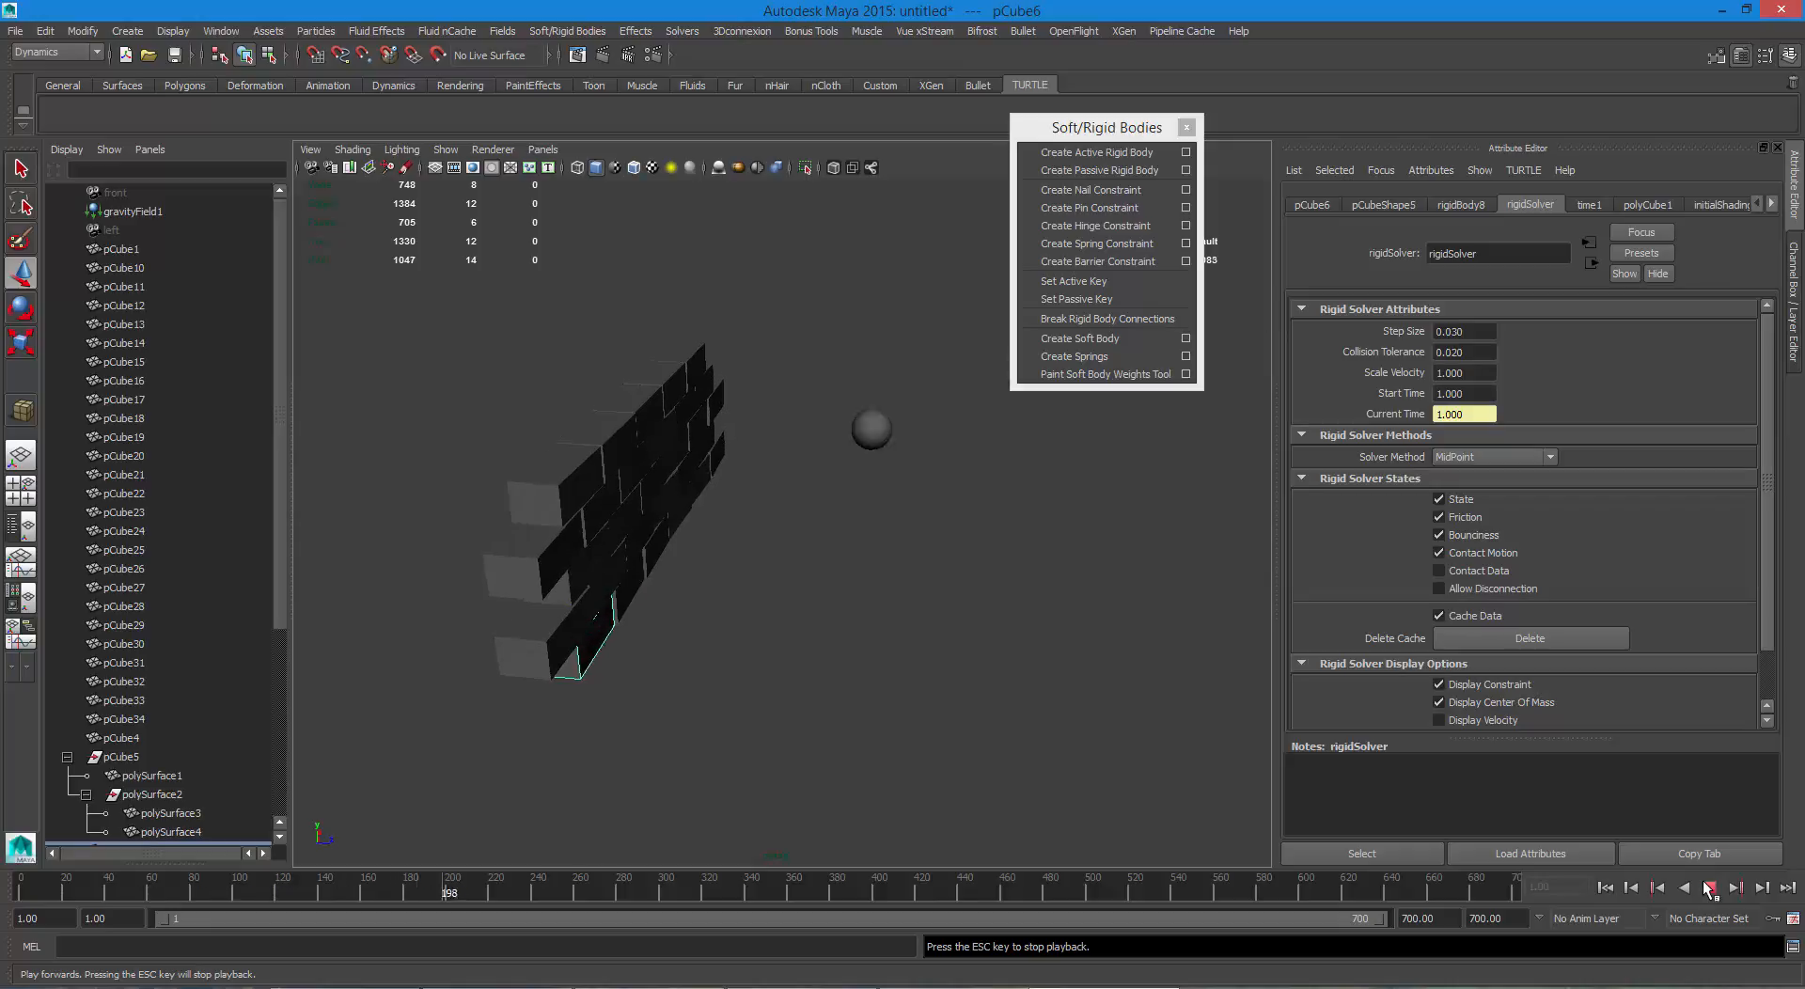
{"action": "left_click", "coordinate": [1707, 887]}
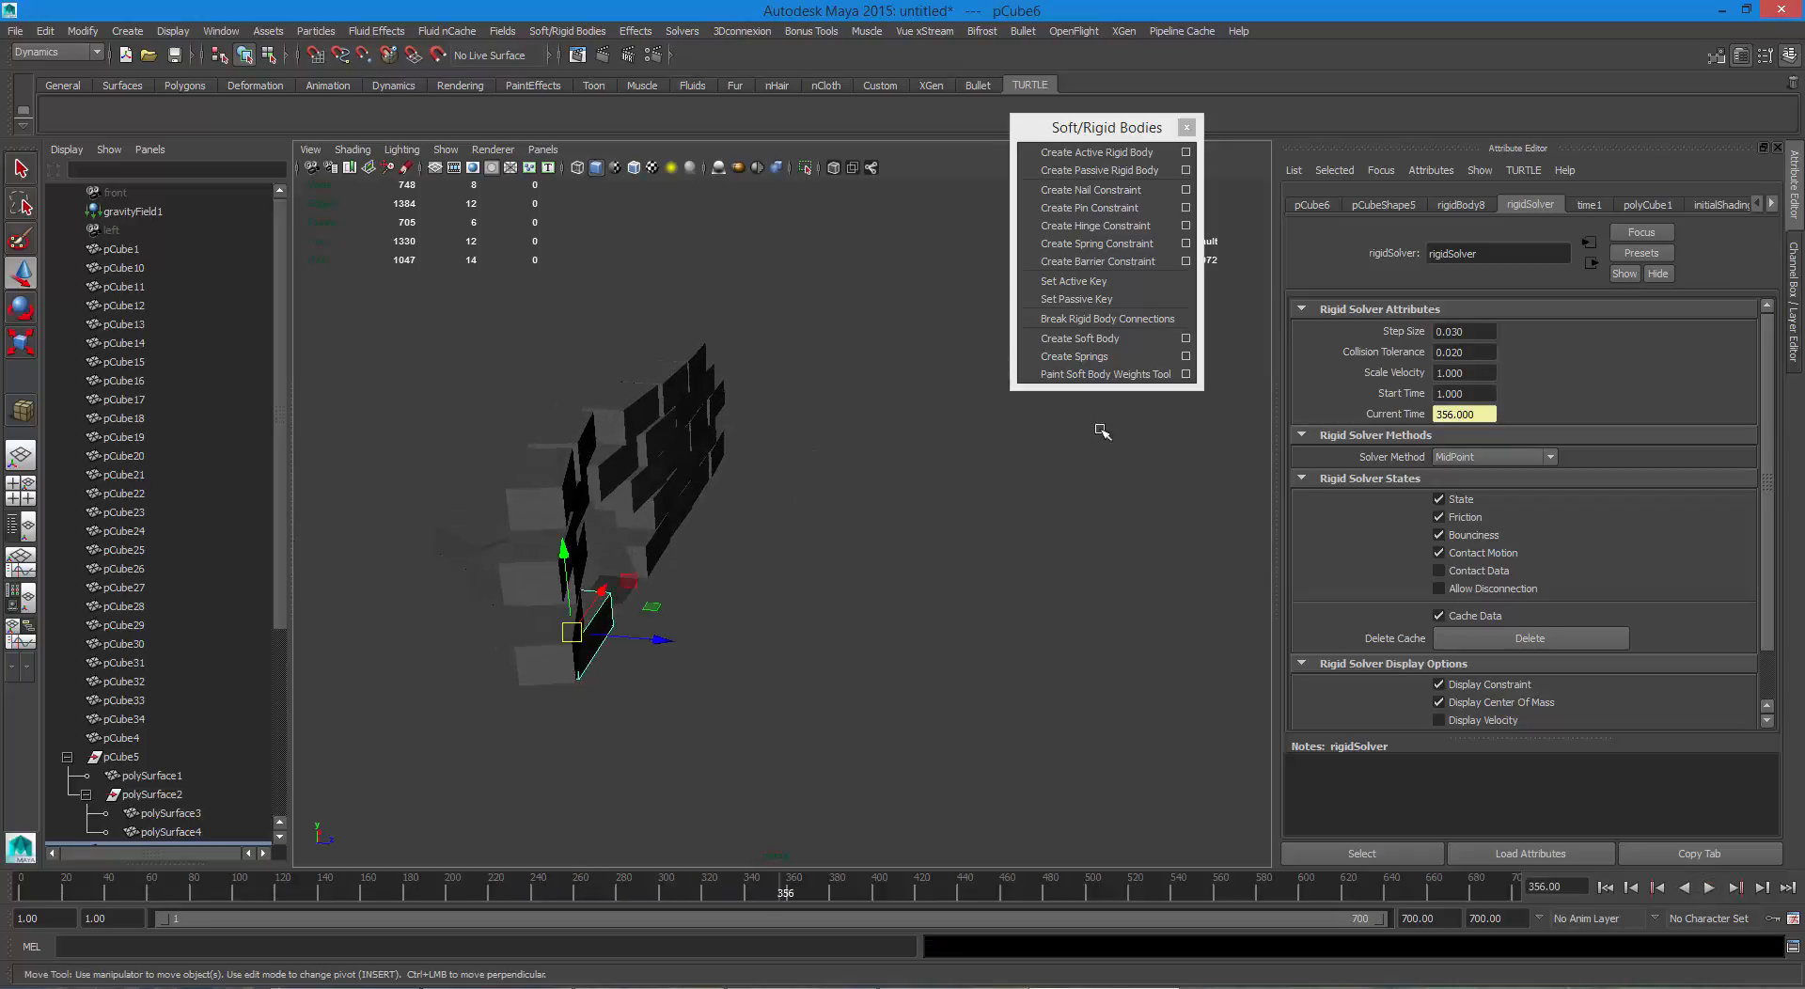
{"action": "left_click", "coordinate": [1499, 642]}
{"action": "left_click", "coordinate": [681, 31]}
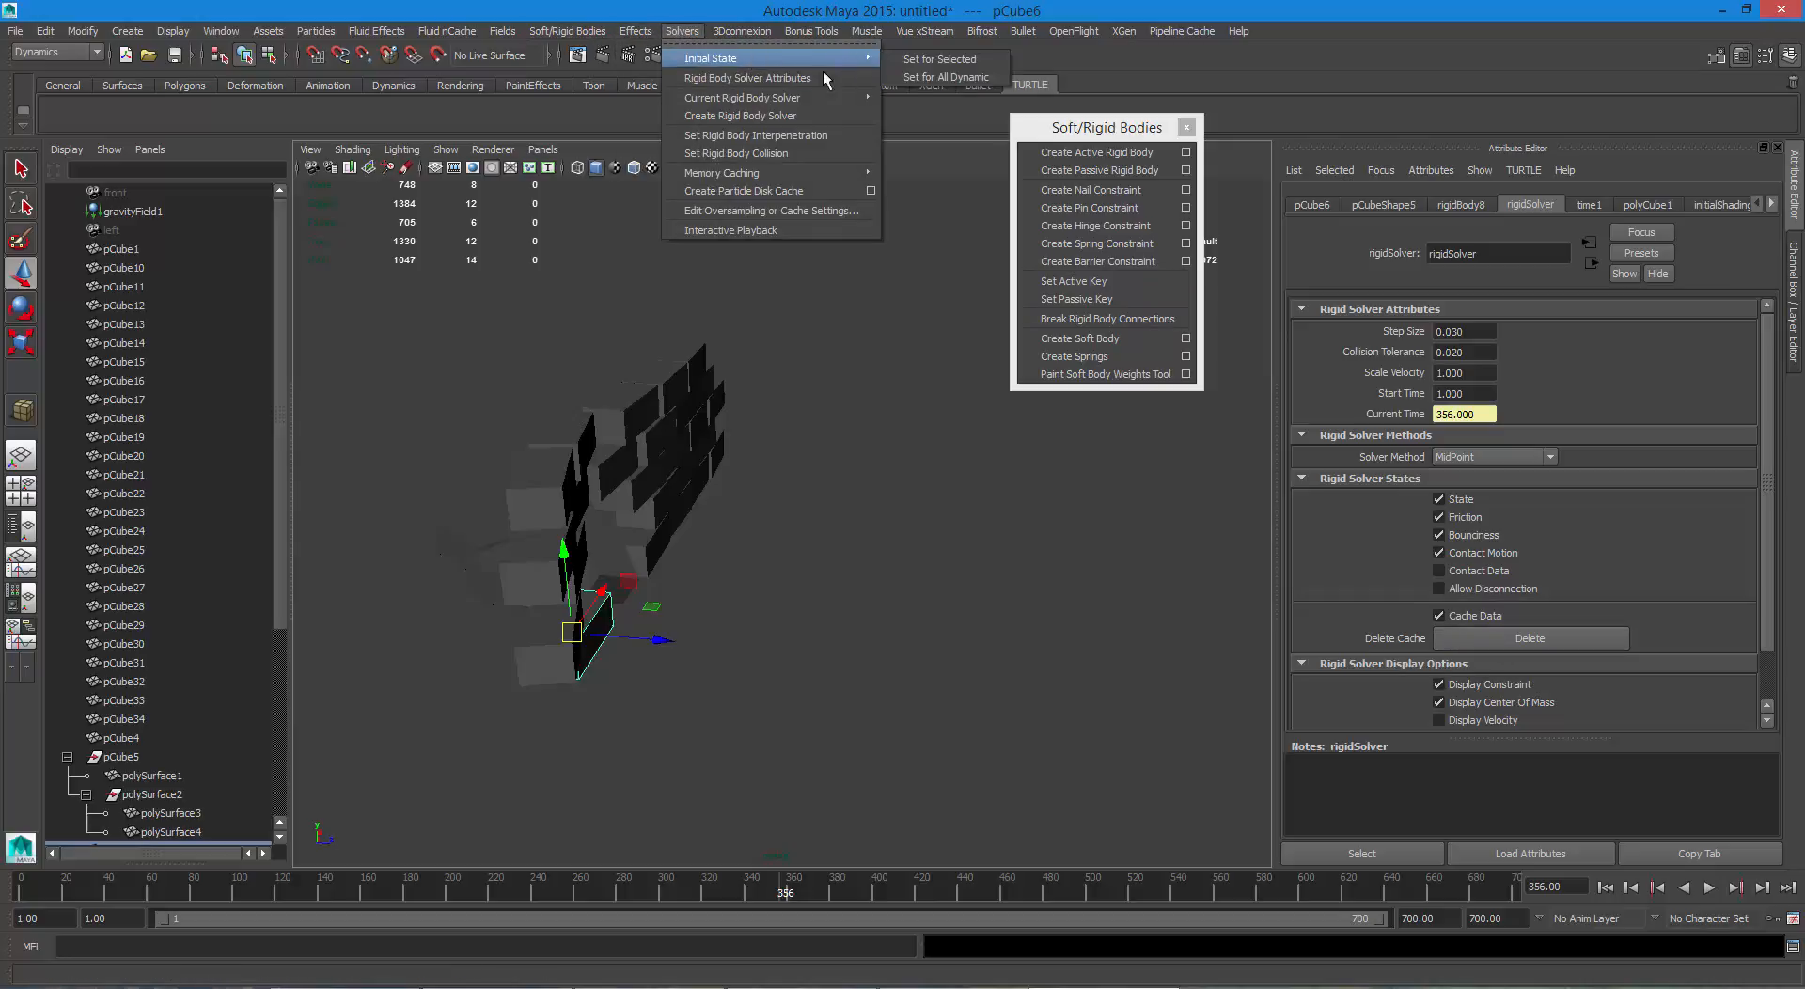
{"action": "mouse_move", "coordinate": [722, 172]}
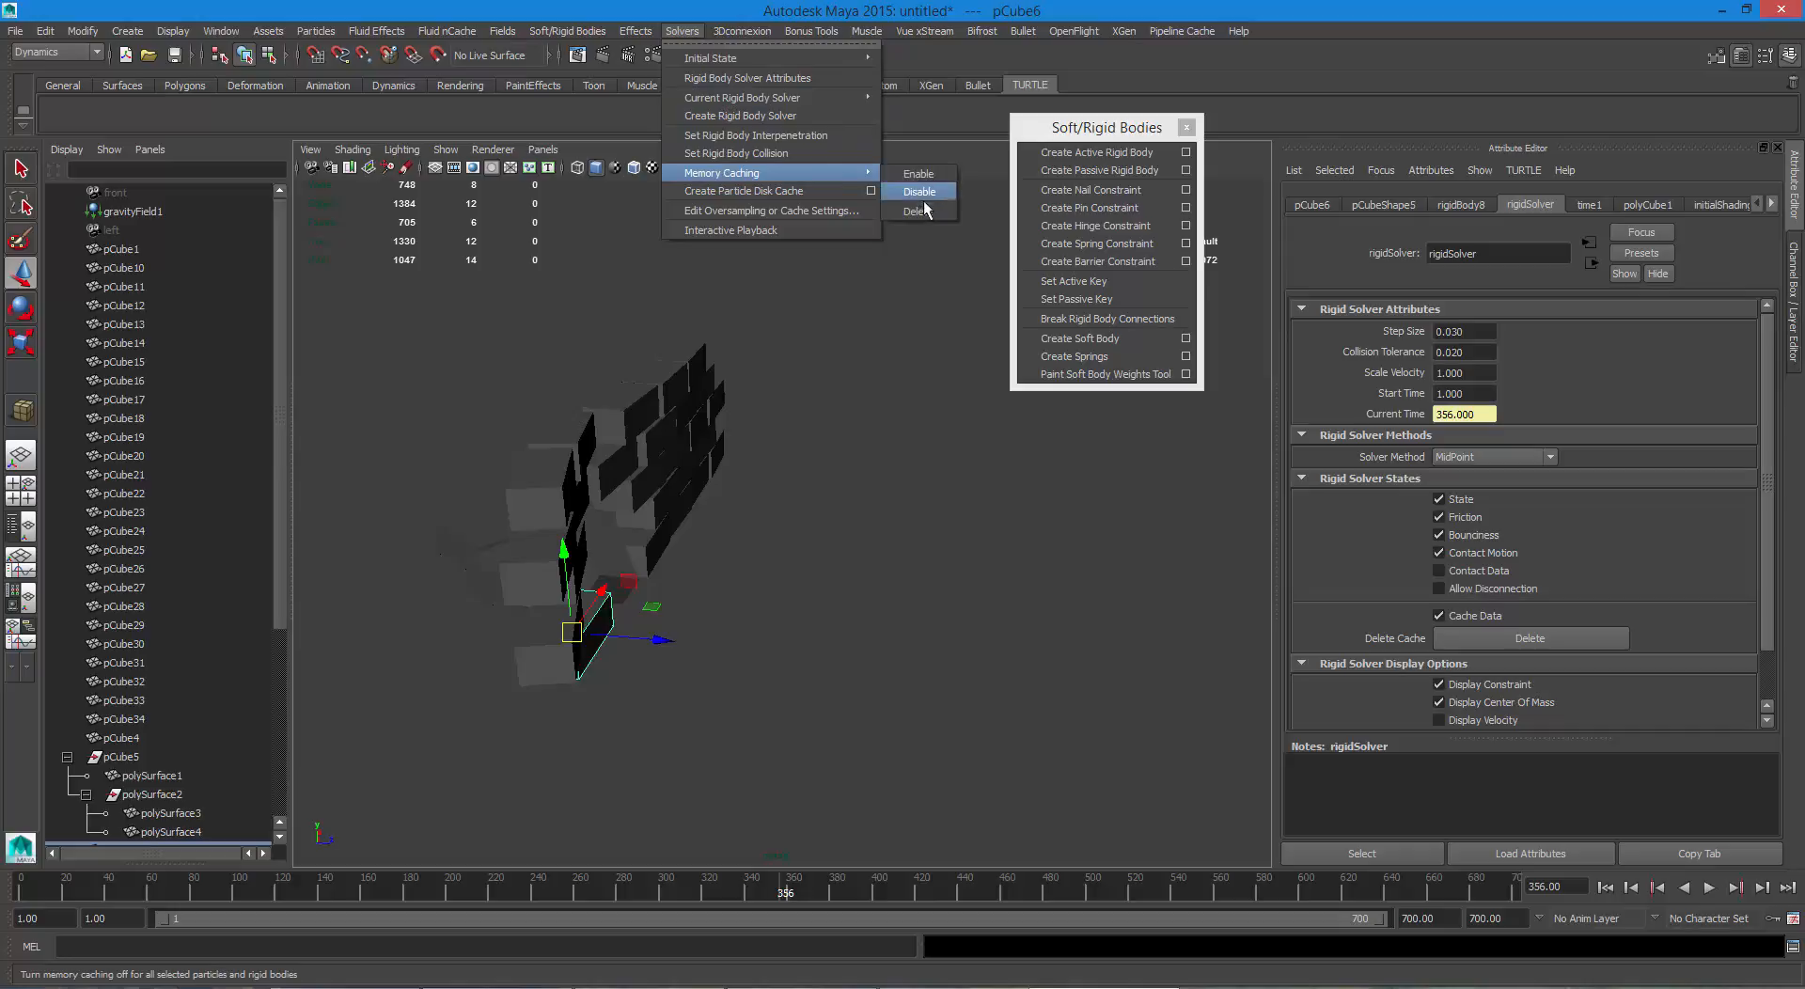
Delete the rigid body memory cache, then rewind and replay the wall collapse.
{"action": "left_click", "coordinate": [925, 208]}
{"action": "left_click", "coordinate": [1606, 888]}
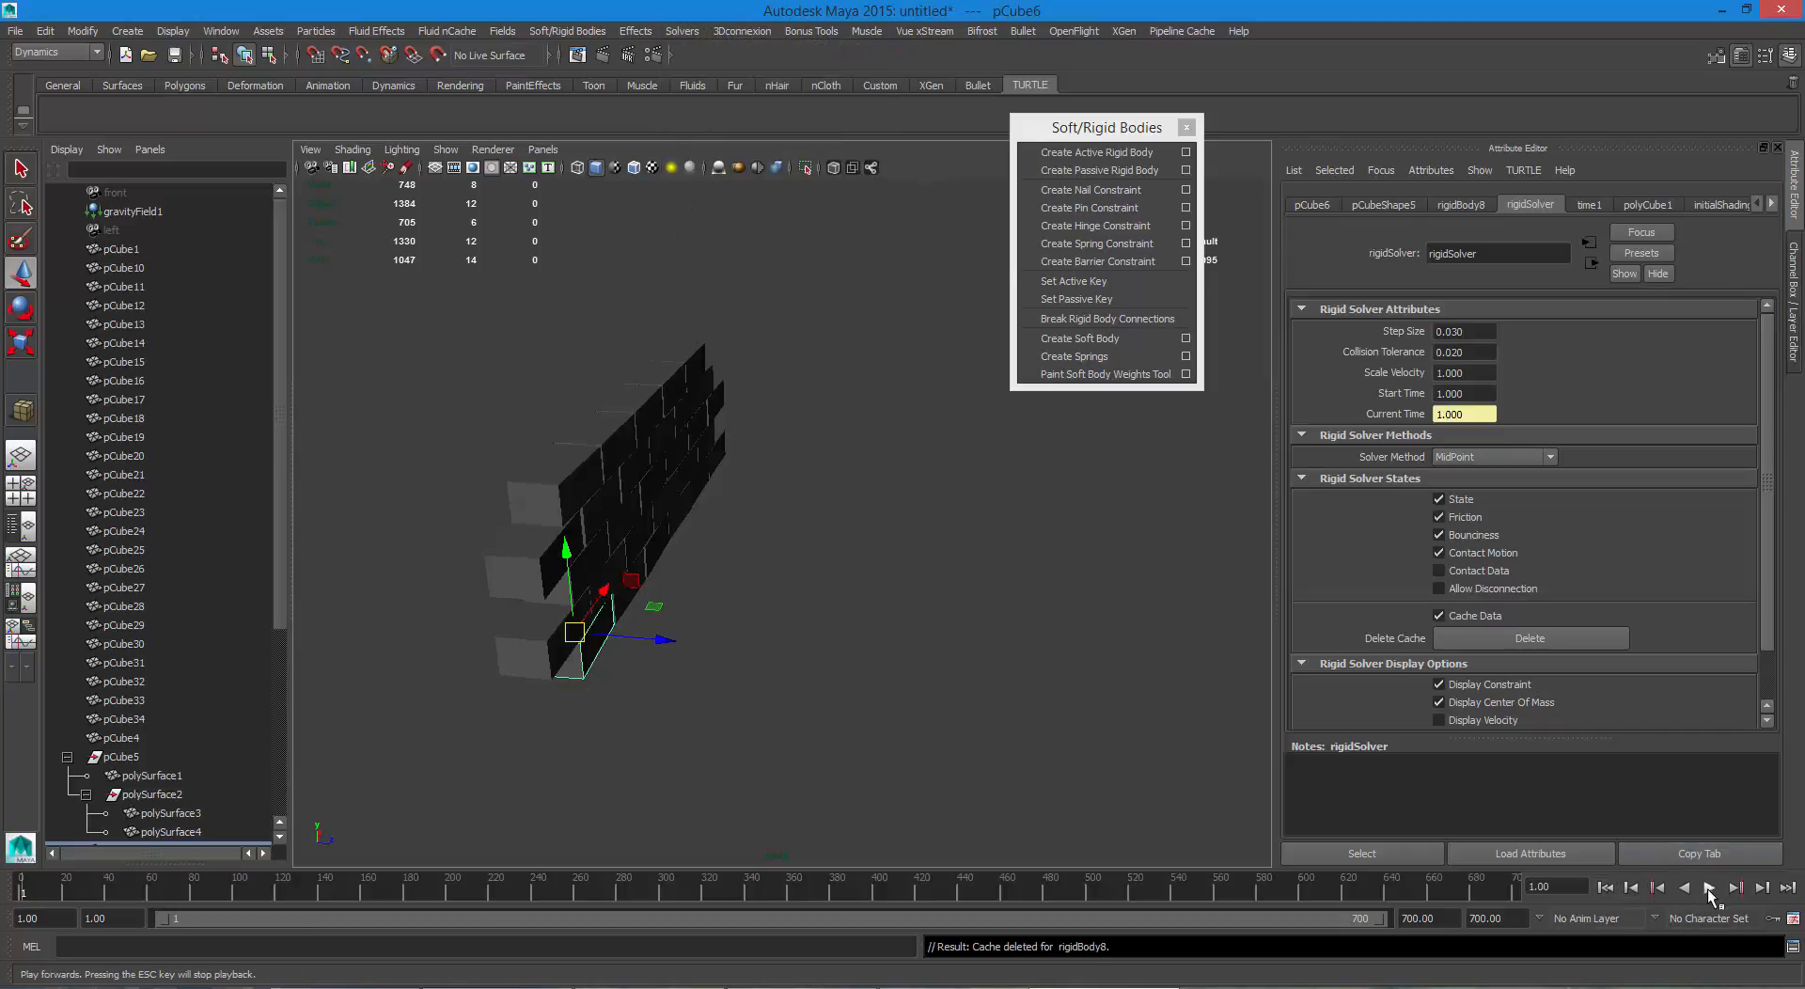
{"action": "left_click", "coordinate": [1709, 887]}
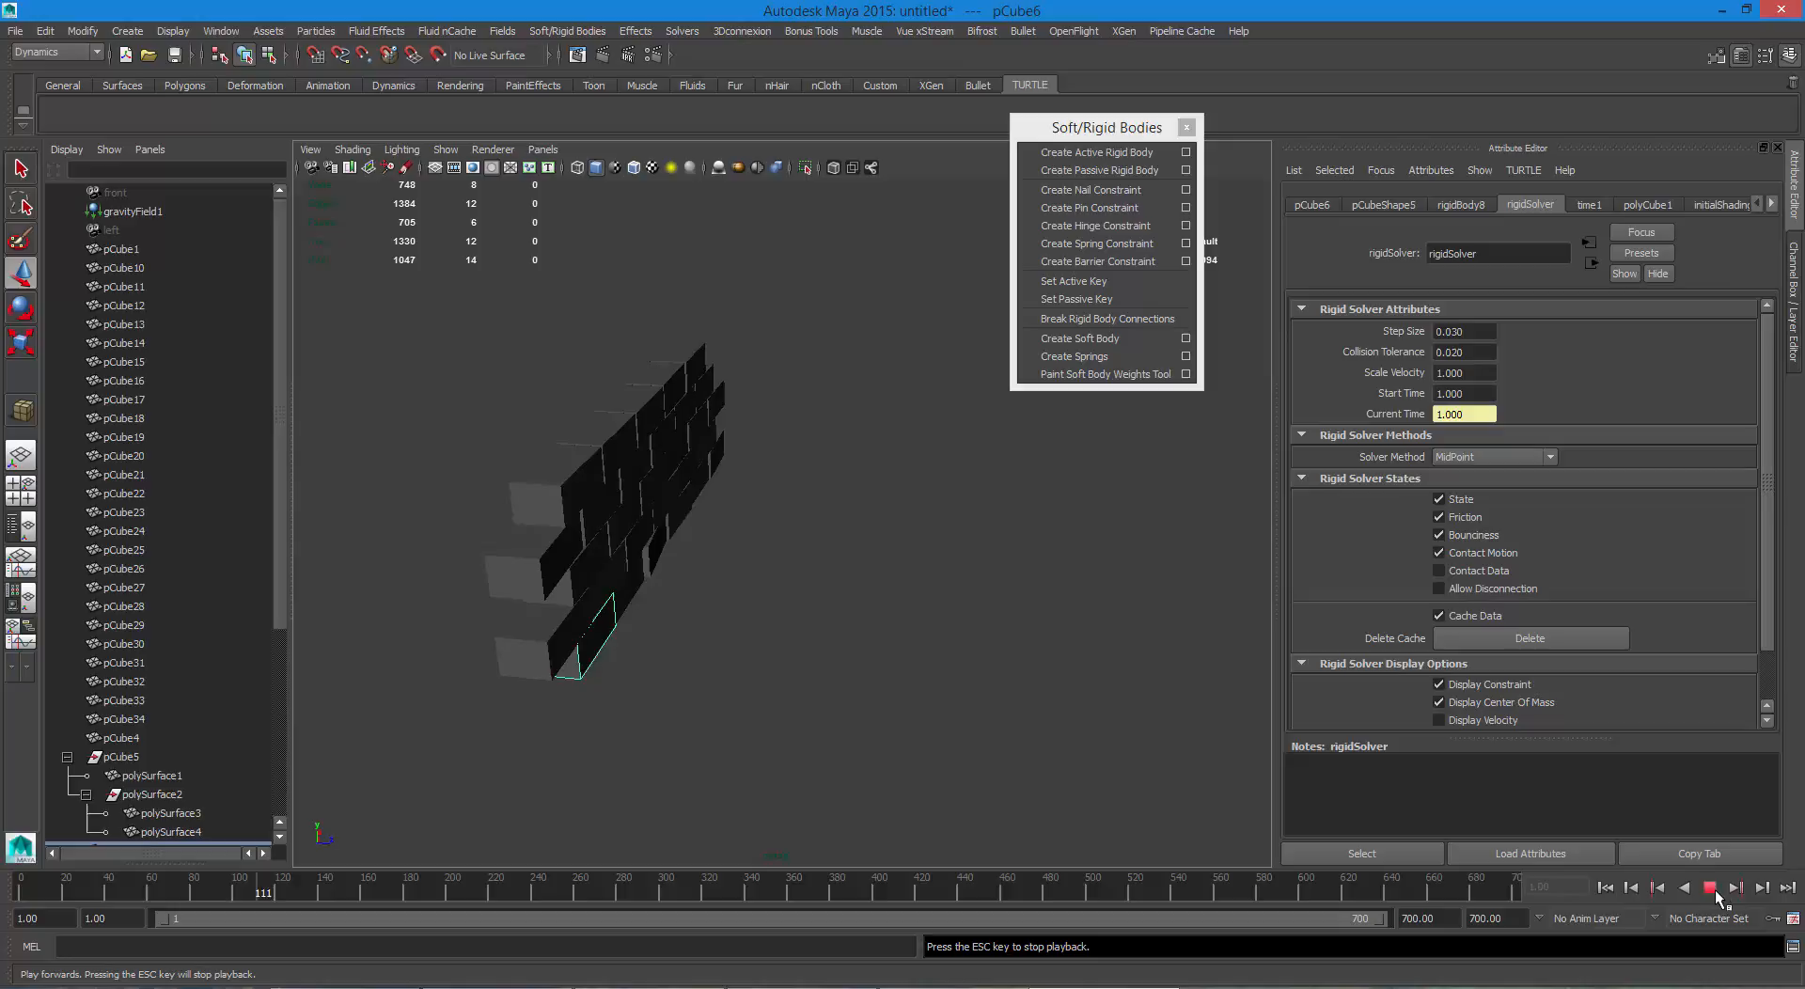
{"action": "left_click", "coordinate": [1710, 888]}
Set the Solver Method back to Runge Kutta Adaptive and replay from frame 1.
{"action": "left_click", "coordinate": [1457, 455]}
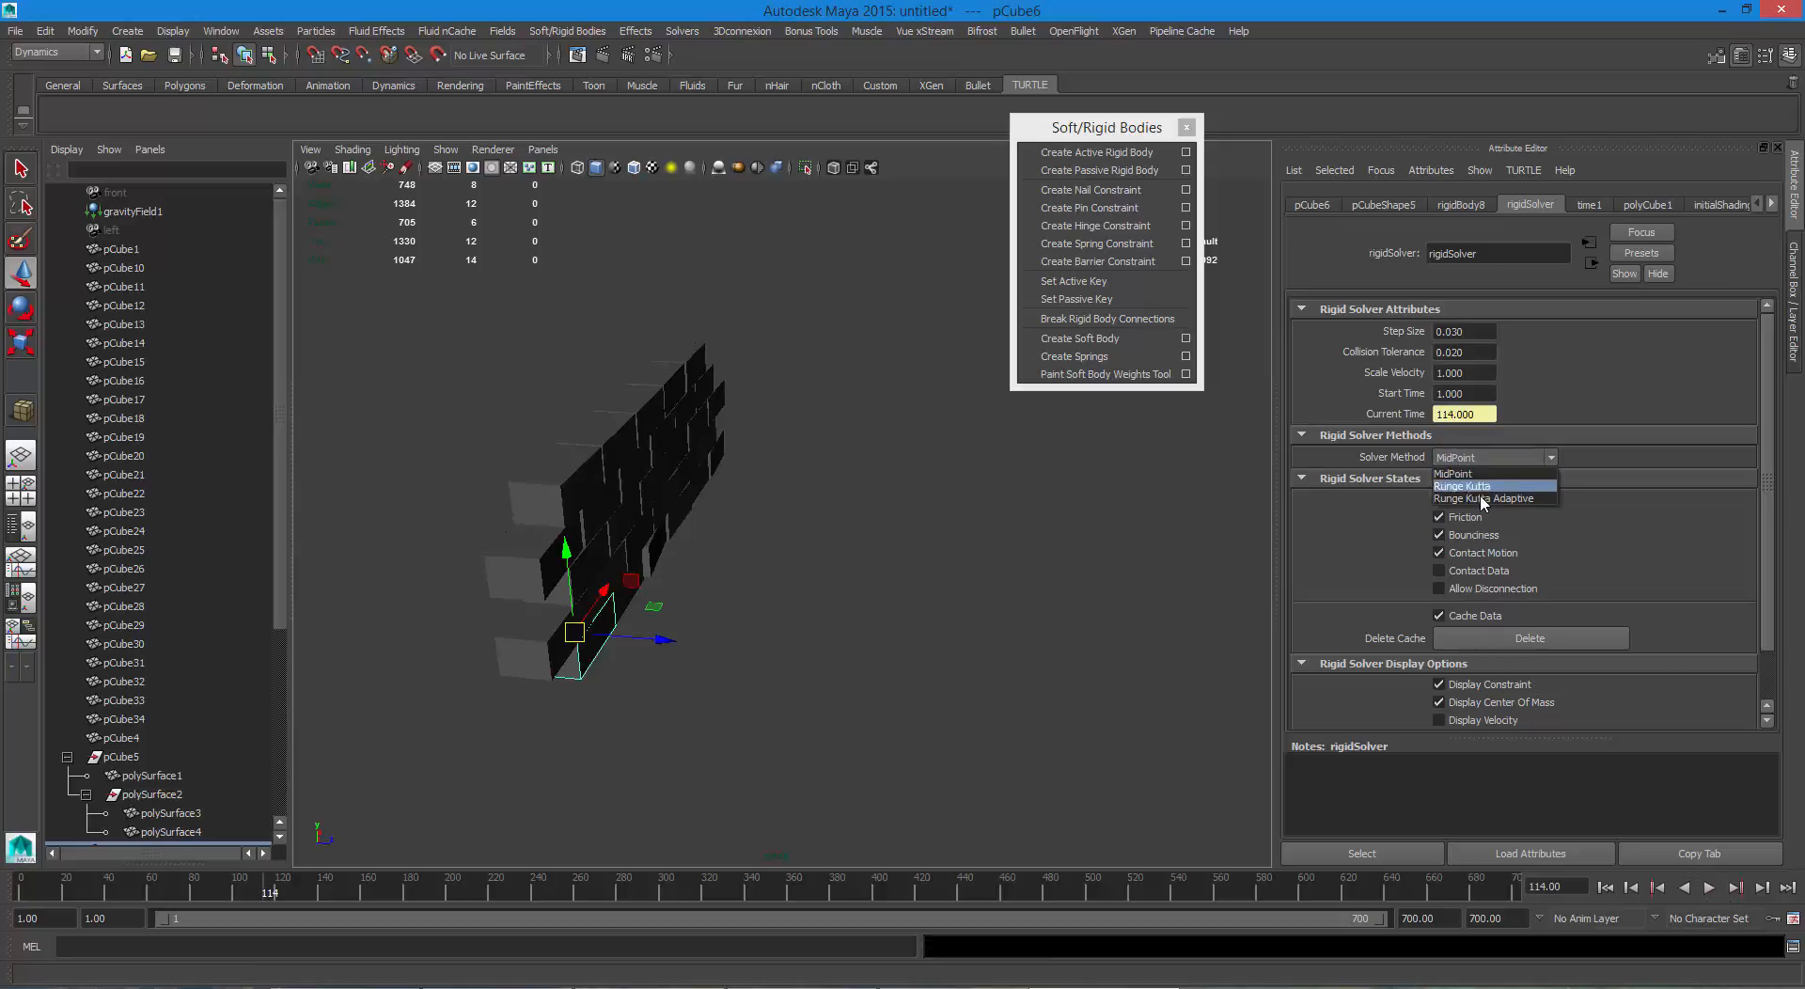
{"action": "left_click", "coordinate": [1480, 500]}
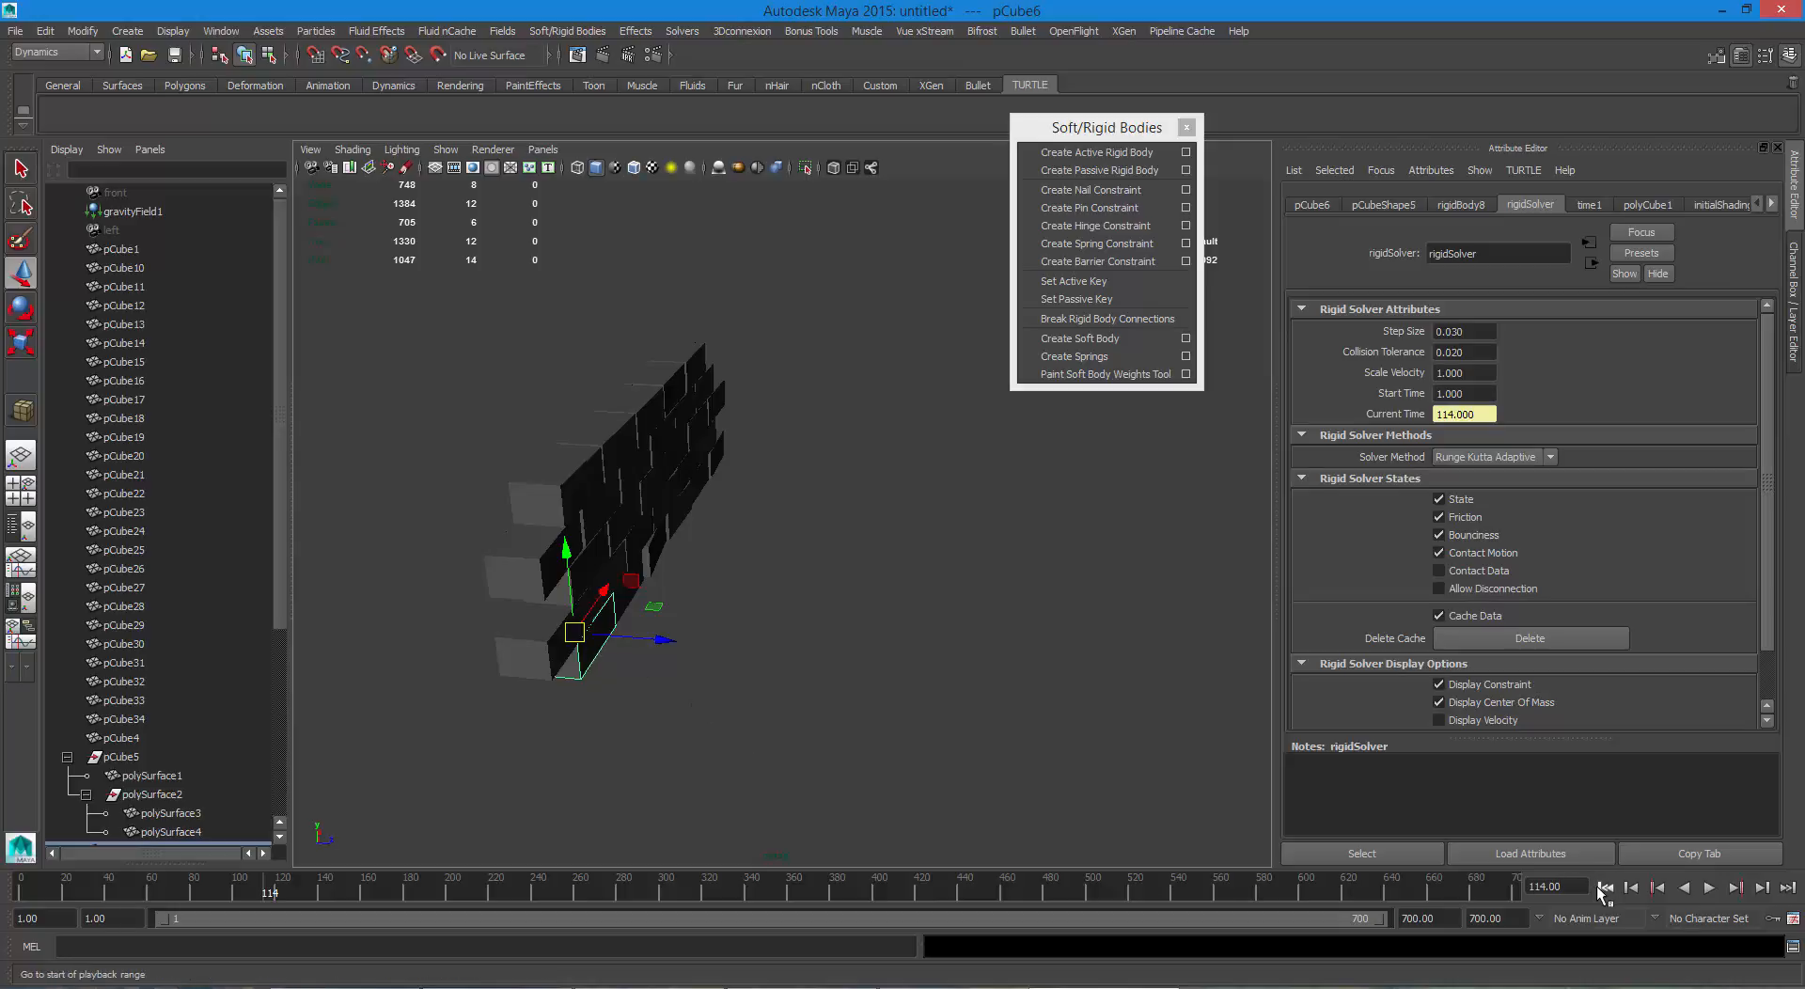
{"action": "left_click", "coordinate": [1604, 886]}
{"action": "left_click", "coordinate": [1711, 887]}
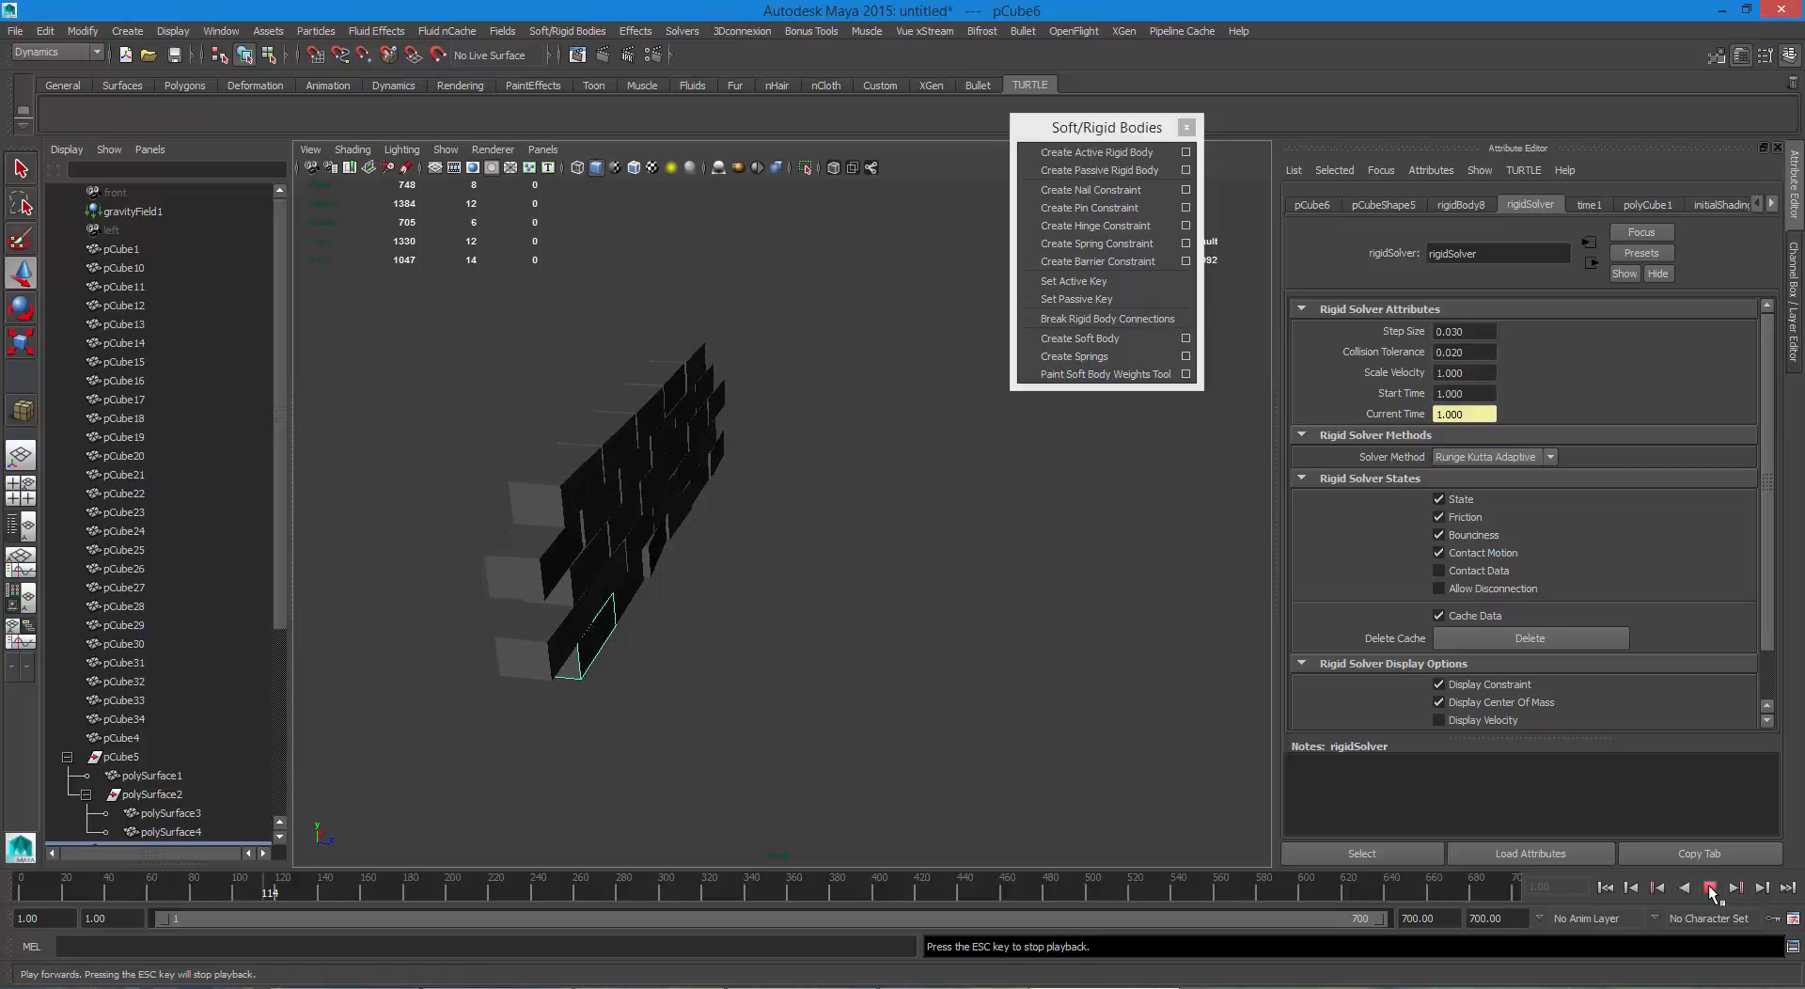
Rewind, delete the cached rigid body simulation again, and view the wall and catapult from the side.
{"action": "left_click", "coordinate": [1711, 887]}
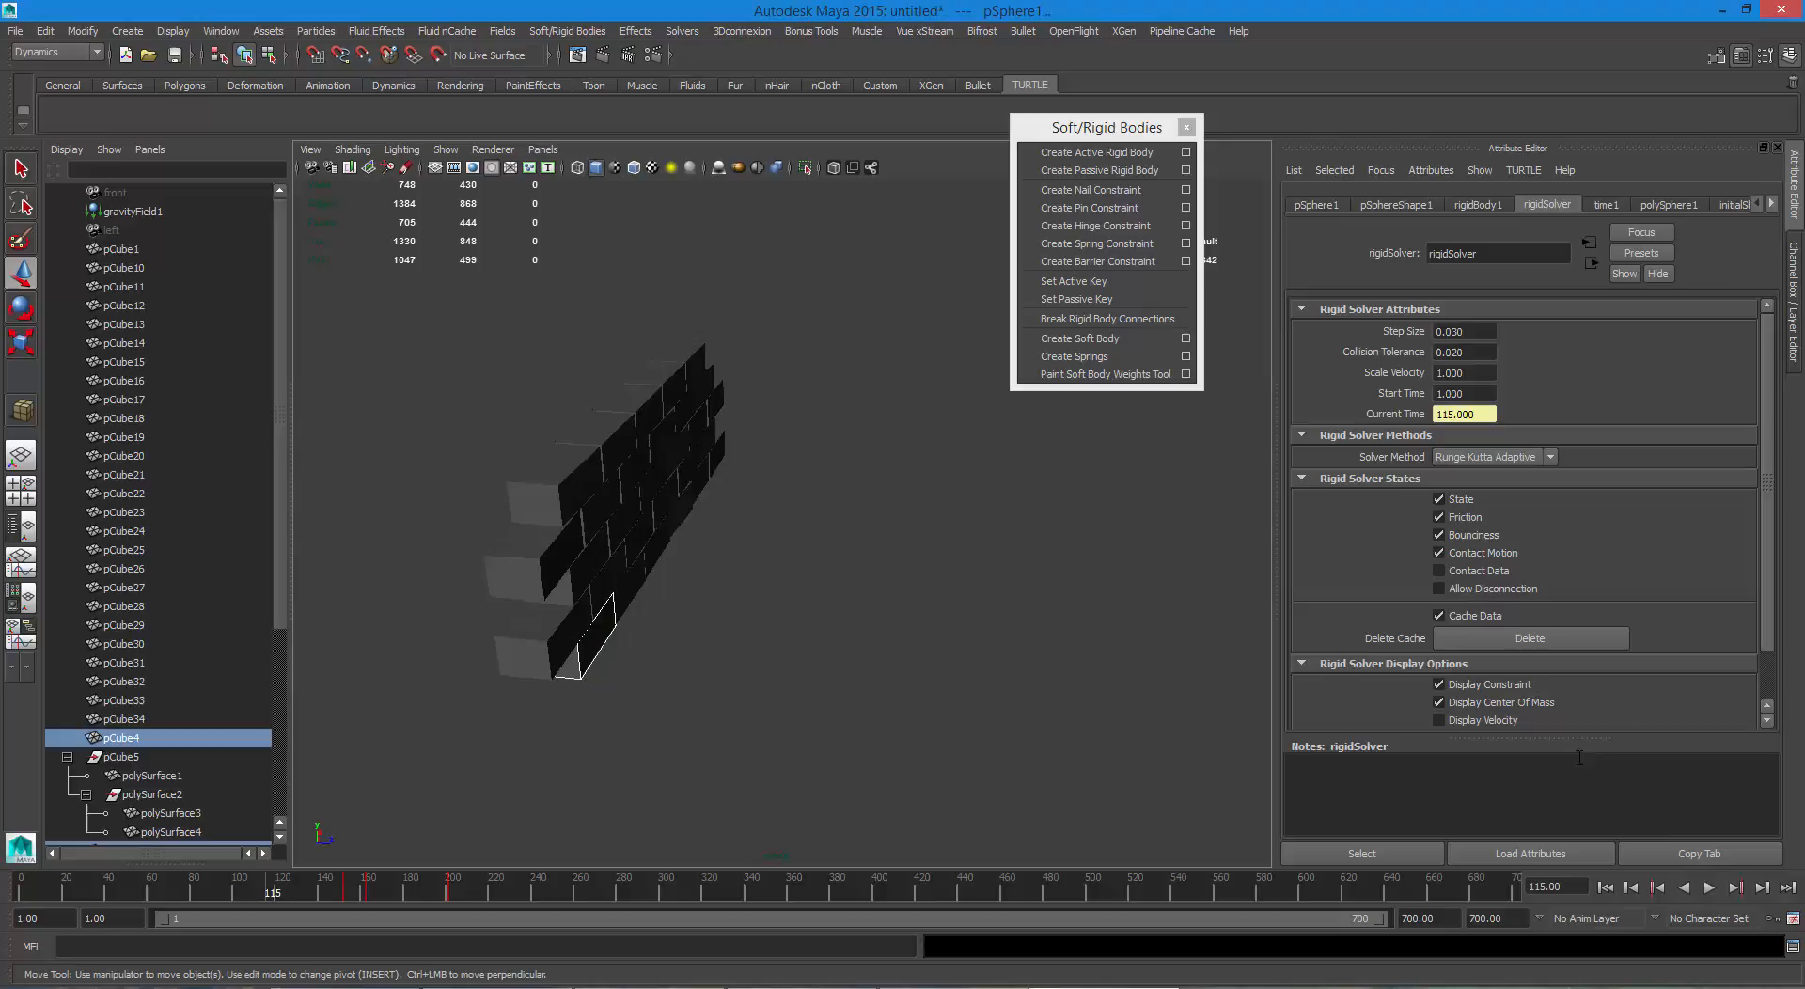
{"action": "left_click", "coordinate": [1604, 886]}
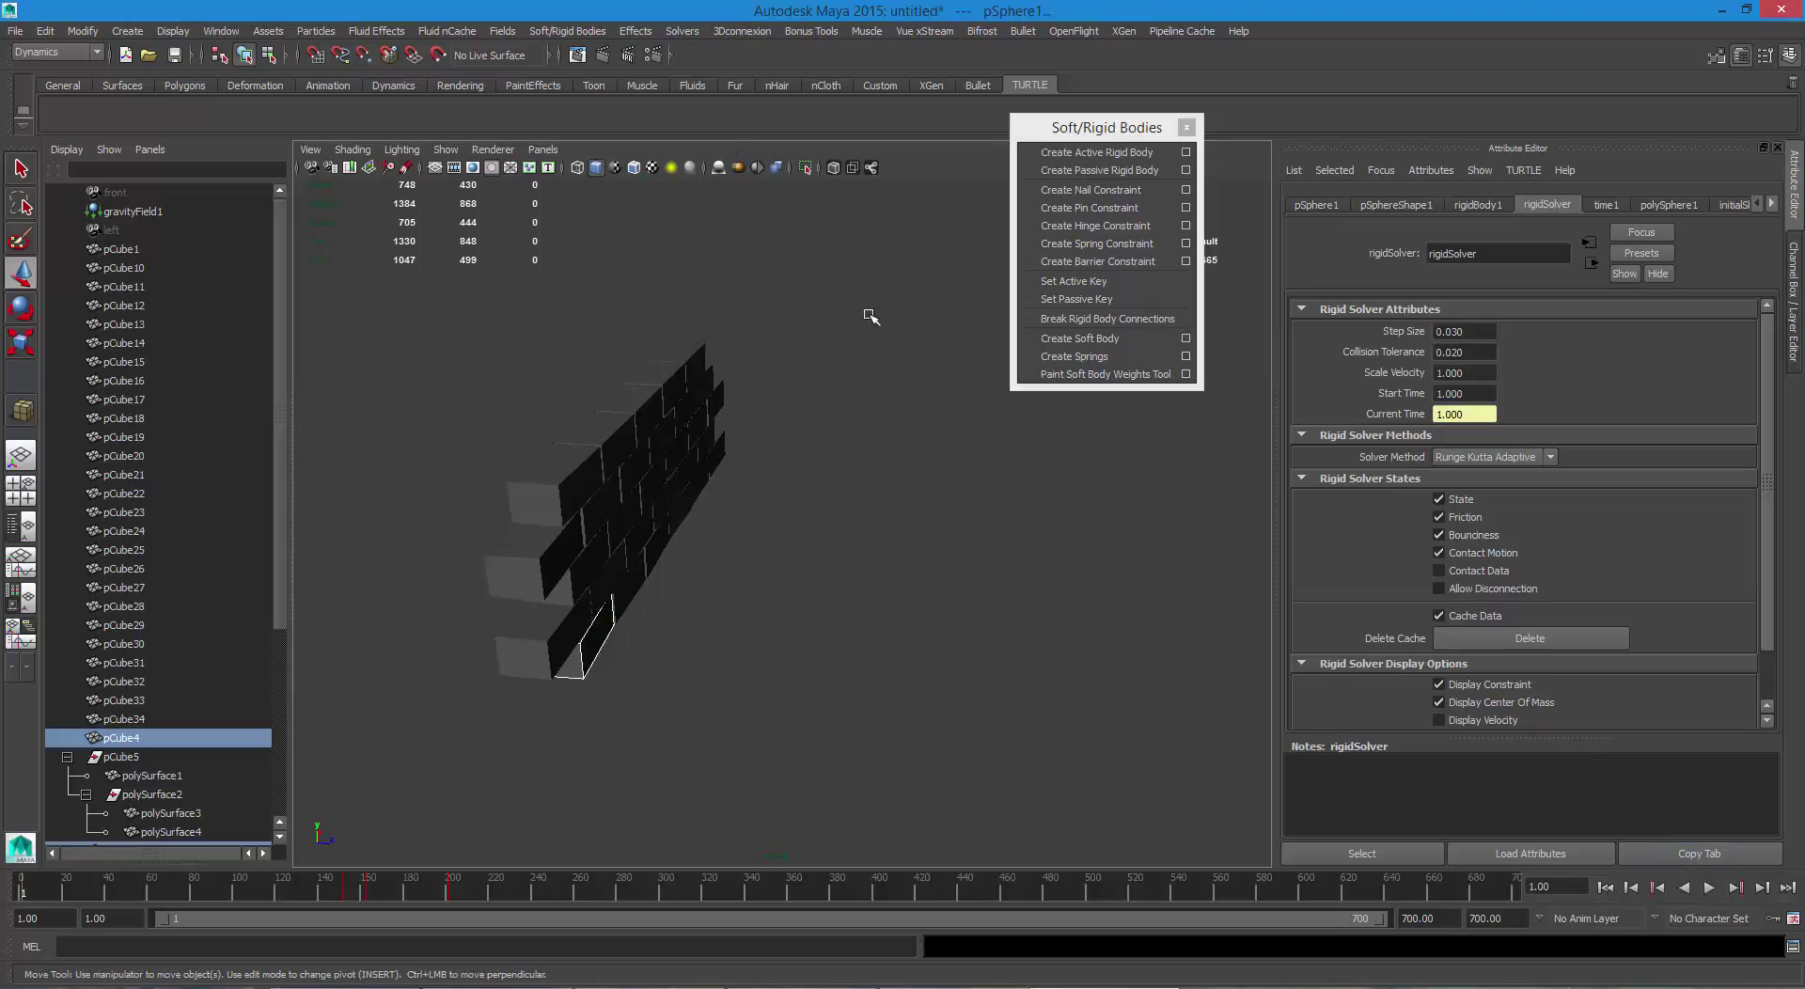
{"action": "left_click", "coordinate": [683, 31]}
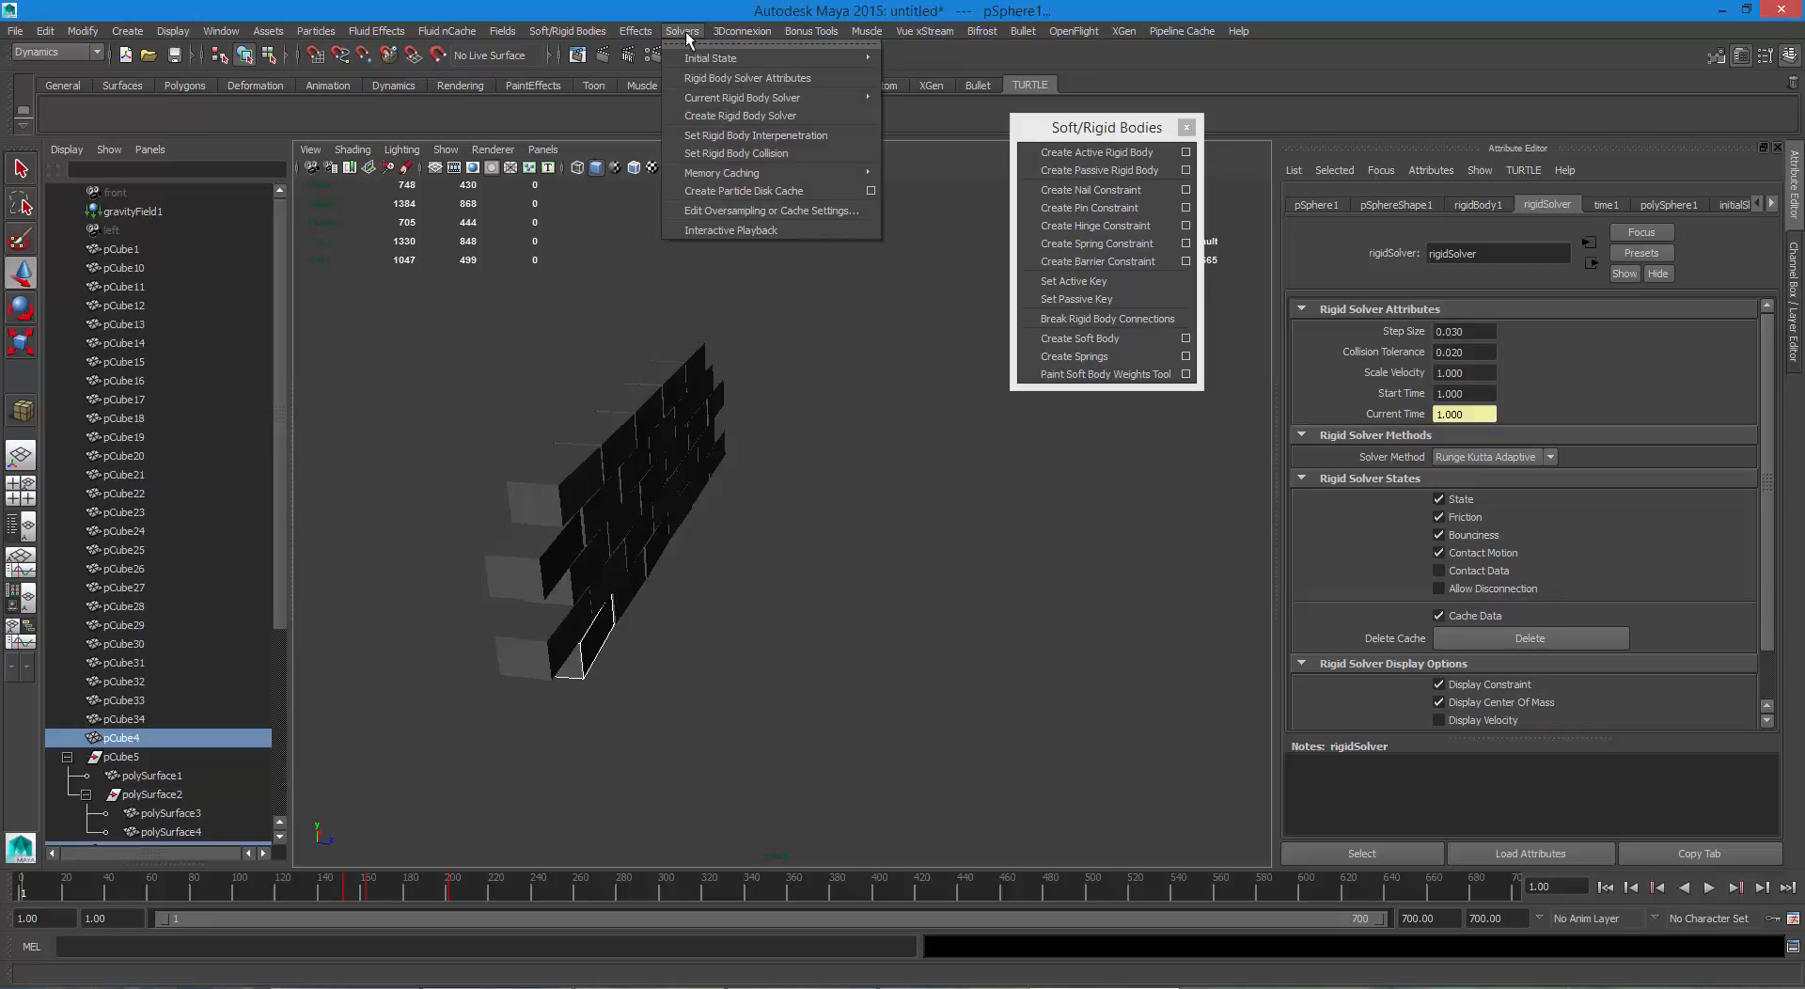
{"action": "mouse_move", "coordinate": [722, 172]}
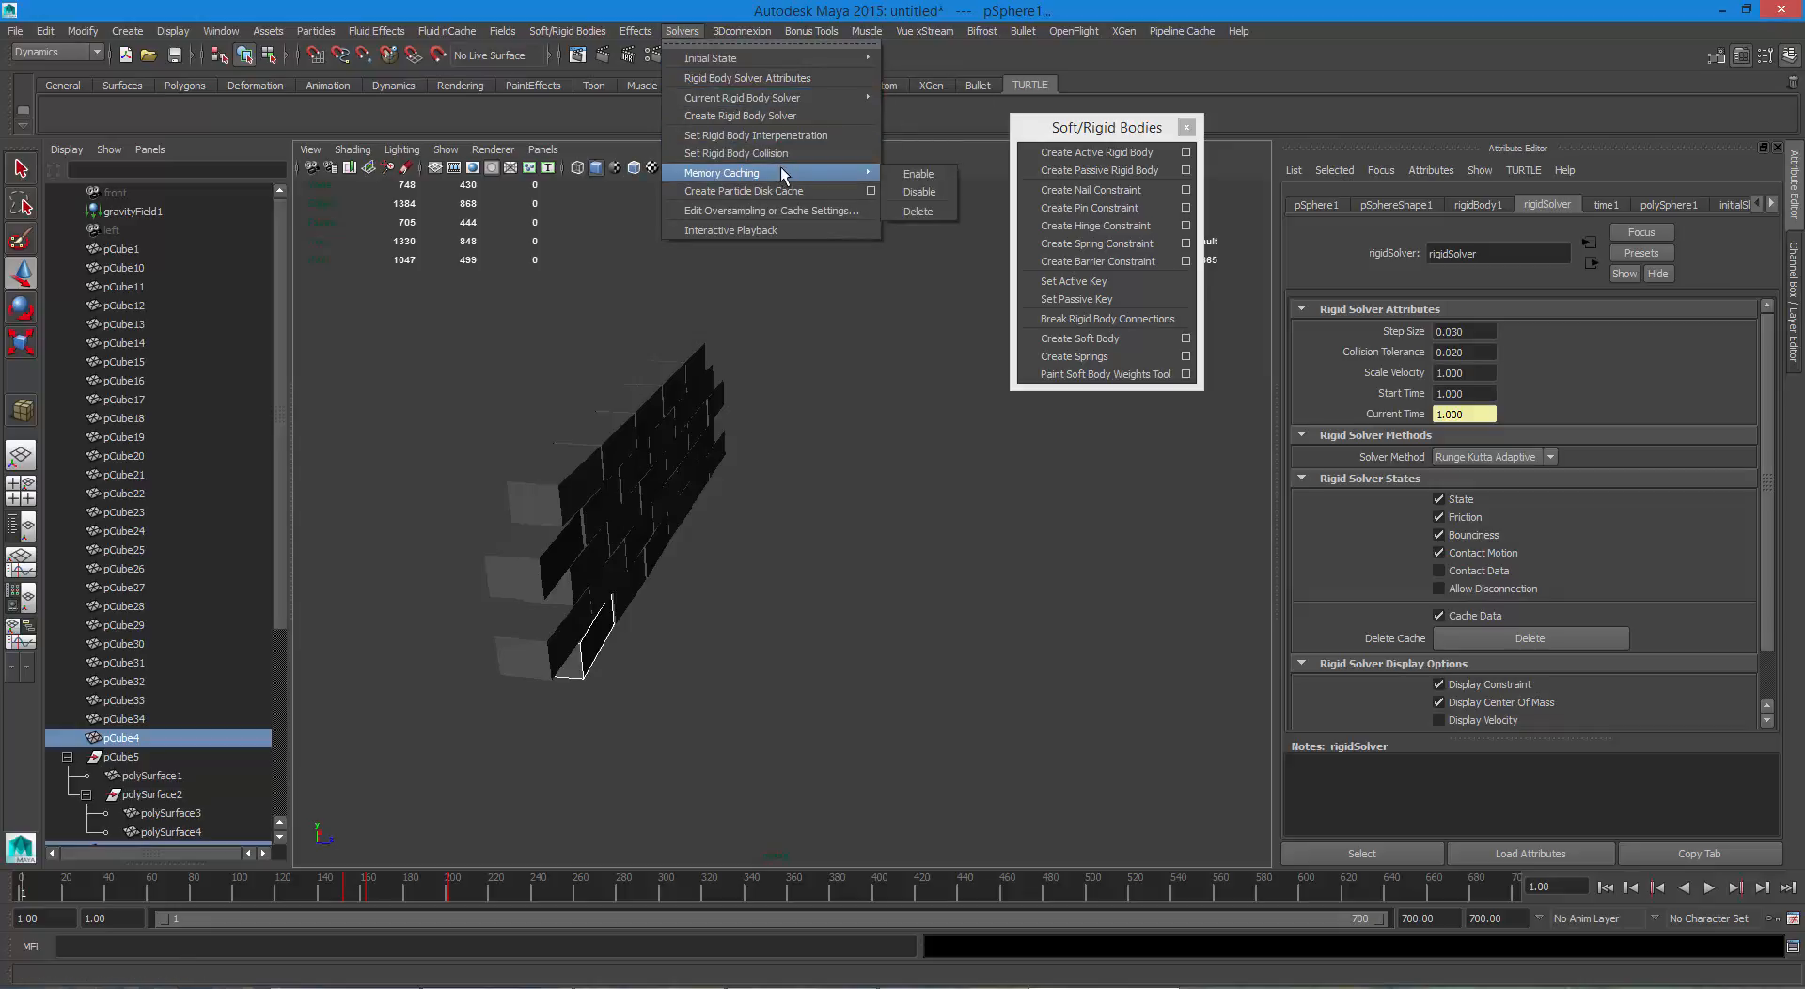
{"action": "left_click", "coordinate": [928, 212]}
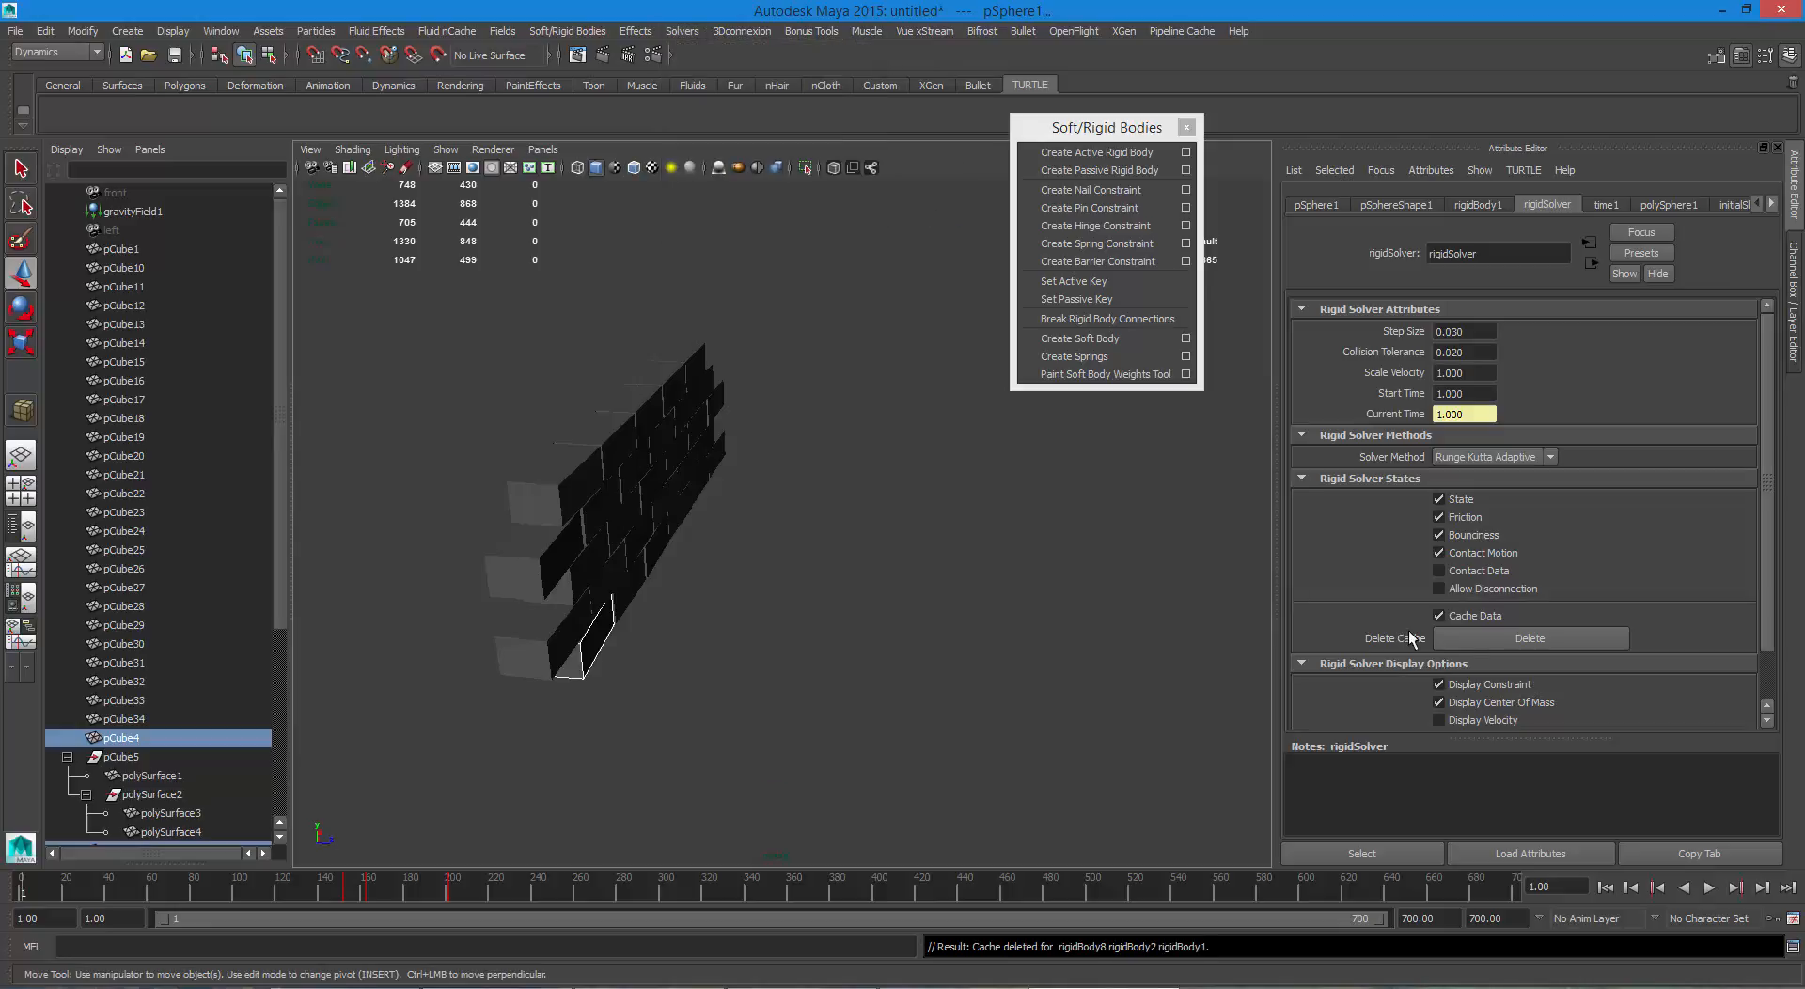
{"action": "right_click_drag", "start_coordinate": [846, 543], "coordinate": [725, 512], "text": "alt"}
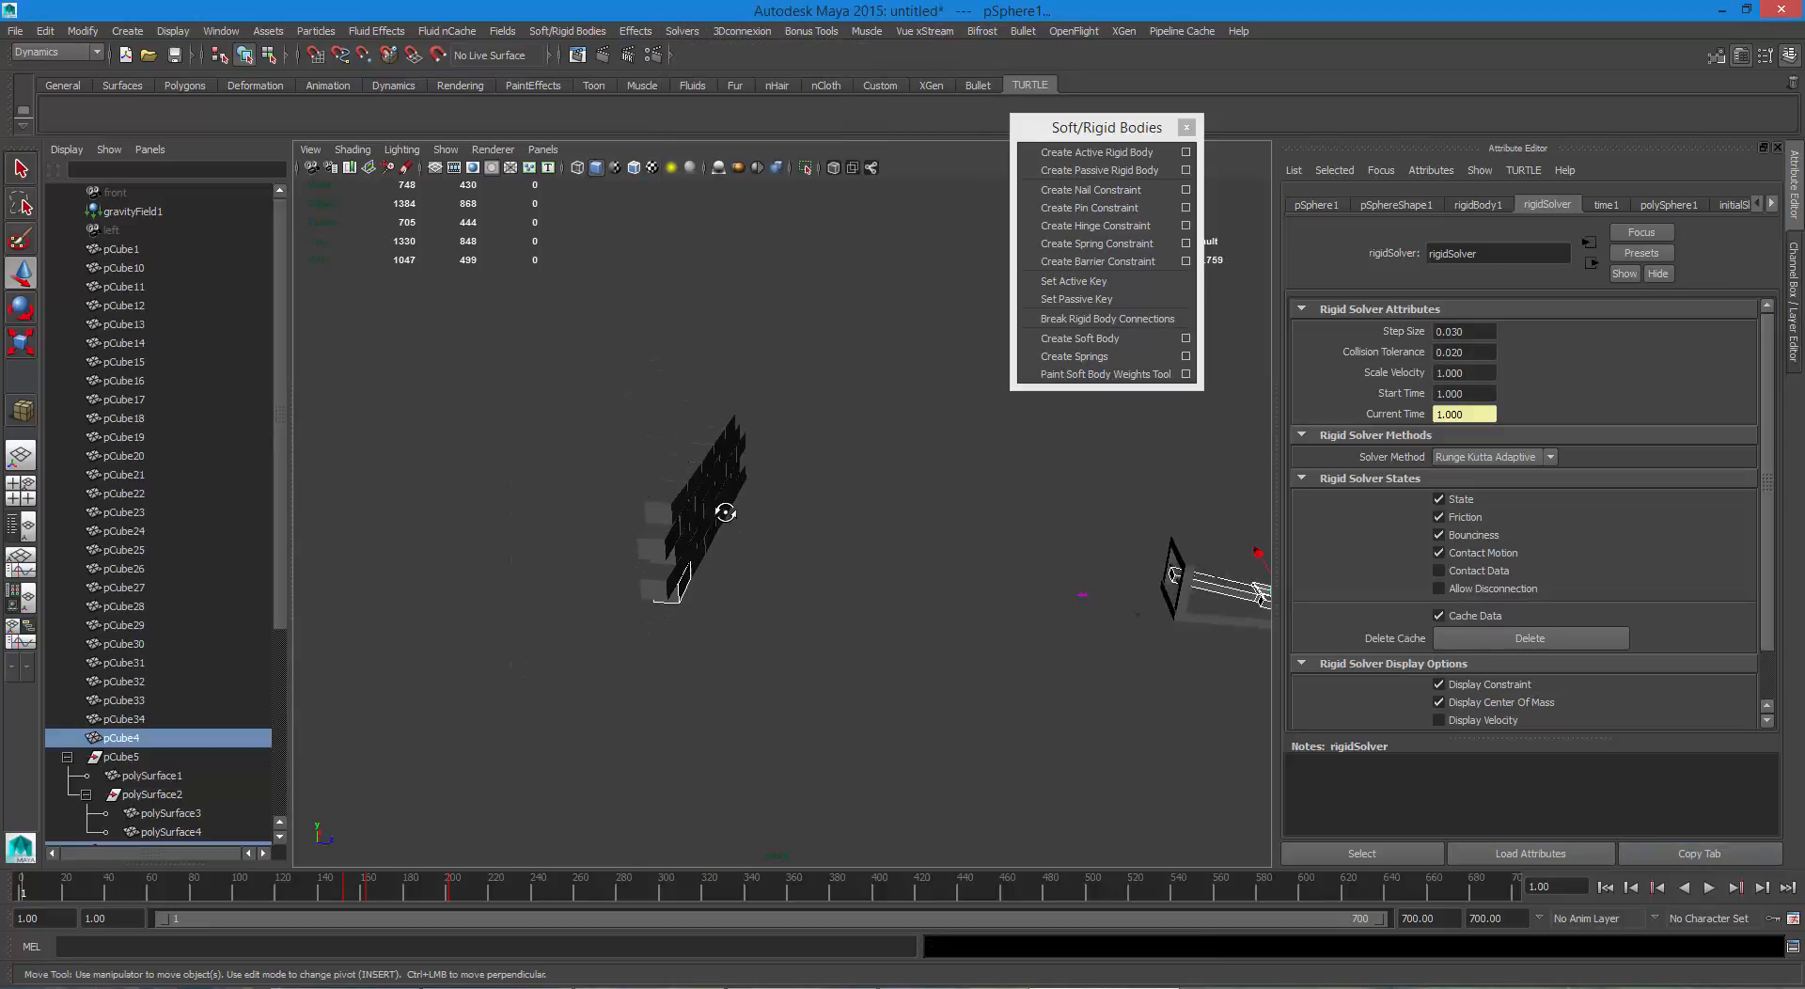
{"action": "left_click_drag", "start_coordinate": [725, 511], "coordinate": [812, 474], "text": "alt"}
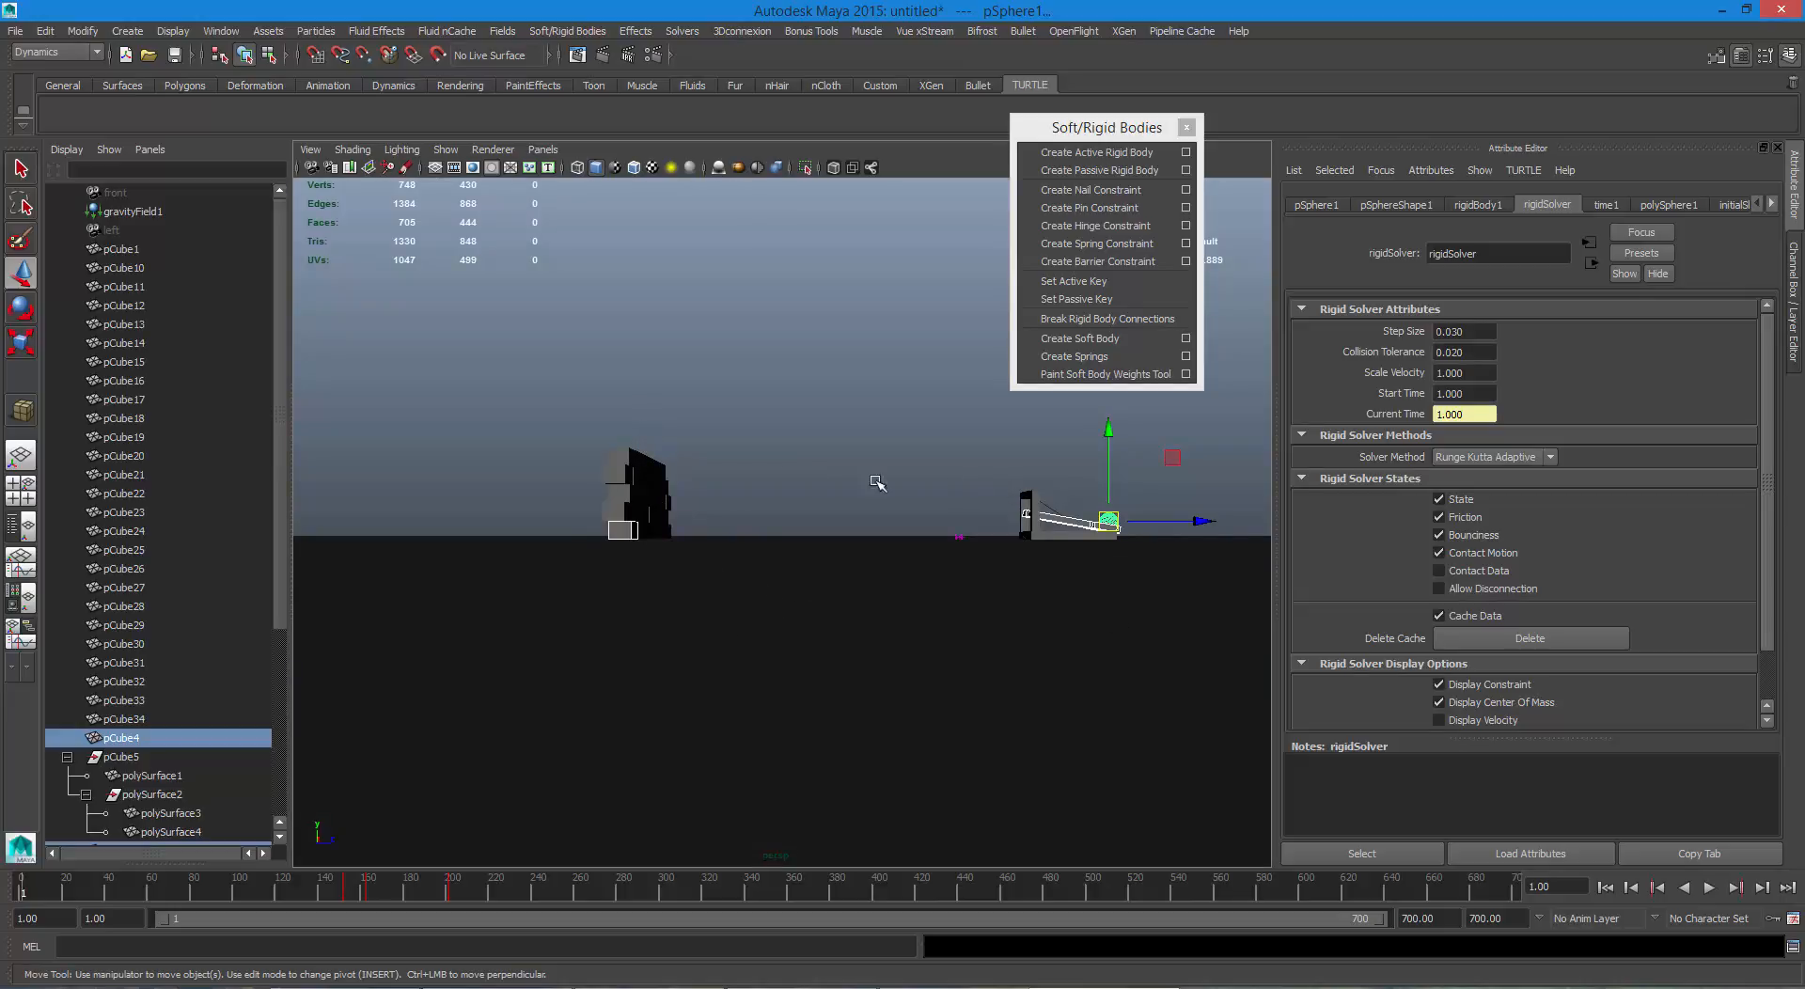
Delete the old brick stack and start drawing a new polygon cube's base on the grid.
{"action": "left_click_drag", "start_coordinate": [561, 417], "coordinate": [742, 526]}
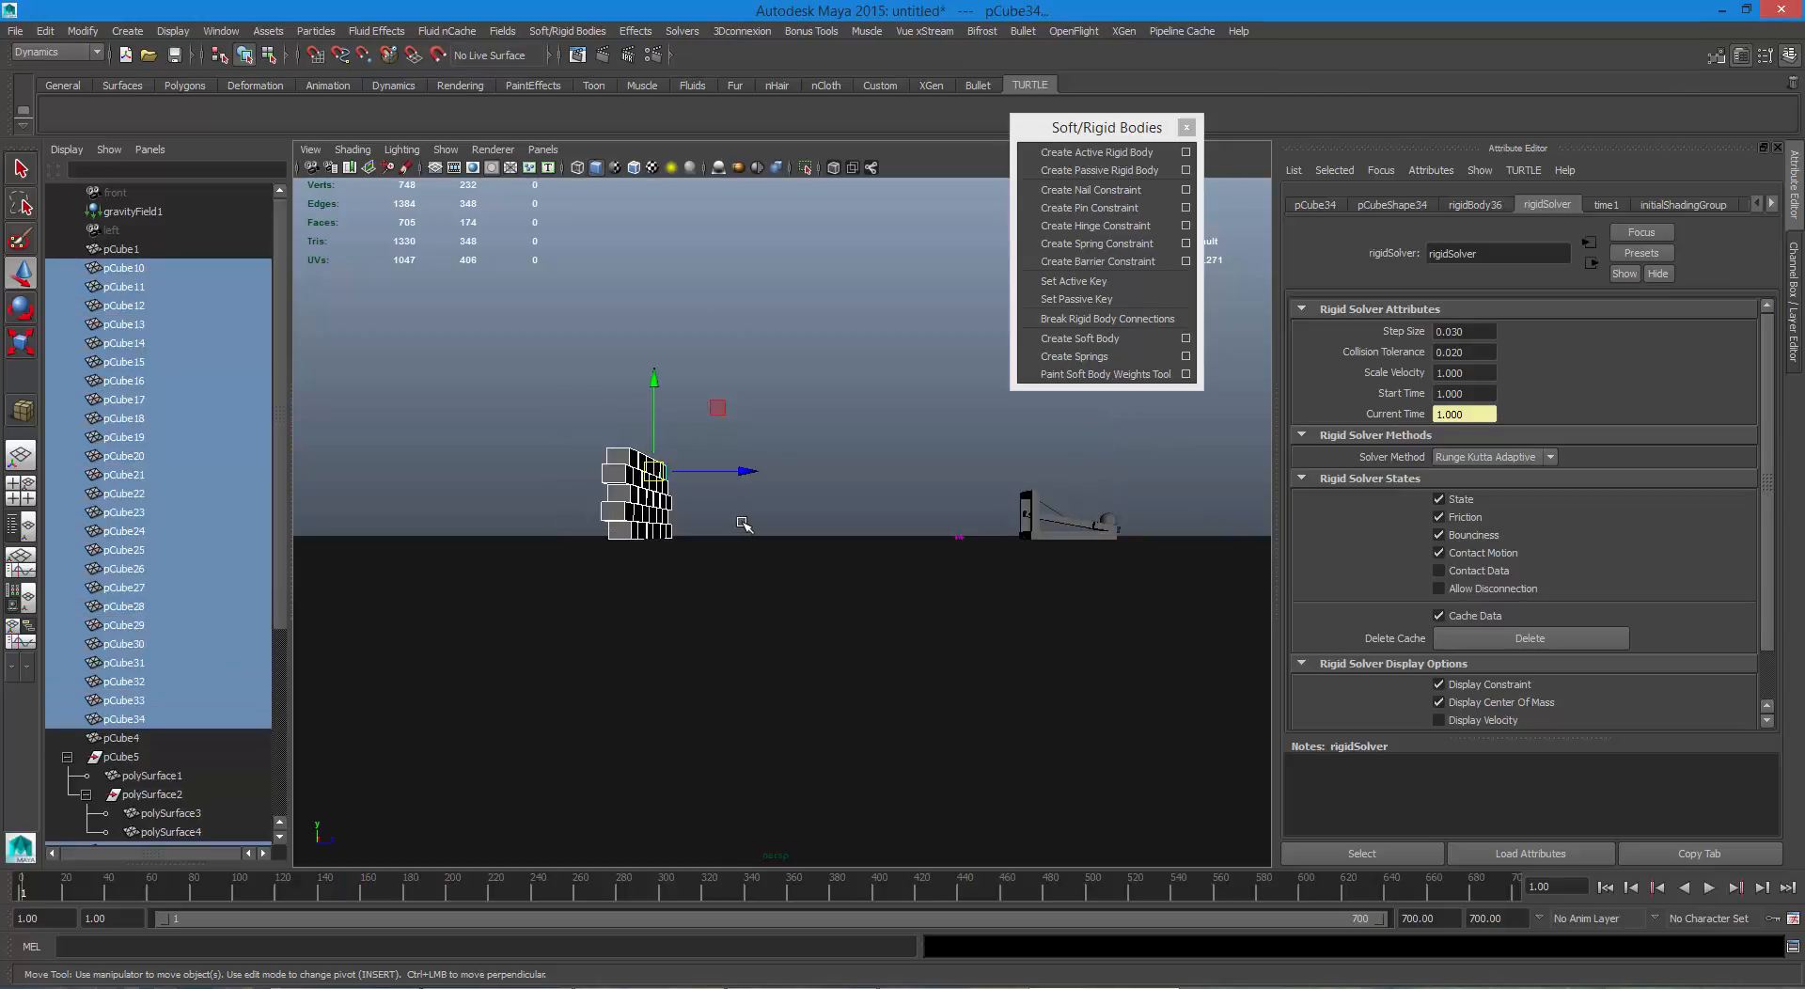
{"action": "key", "text": "Delete"}
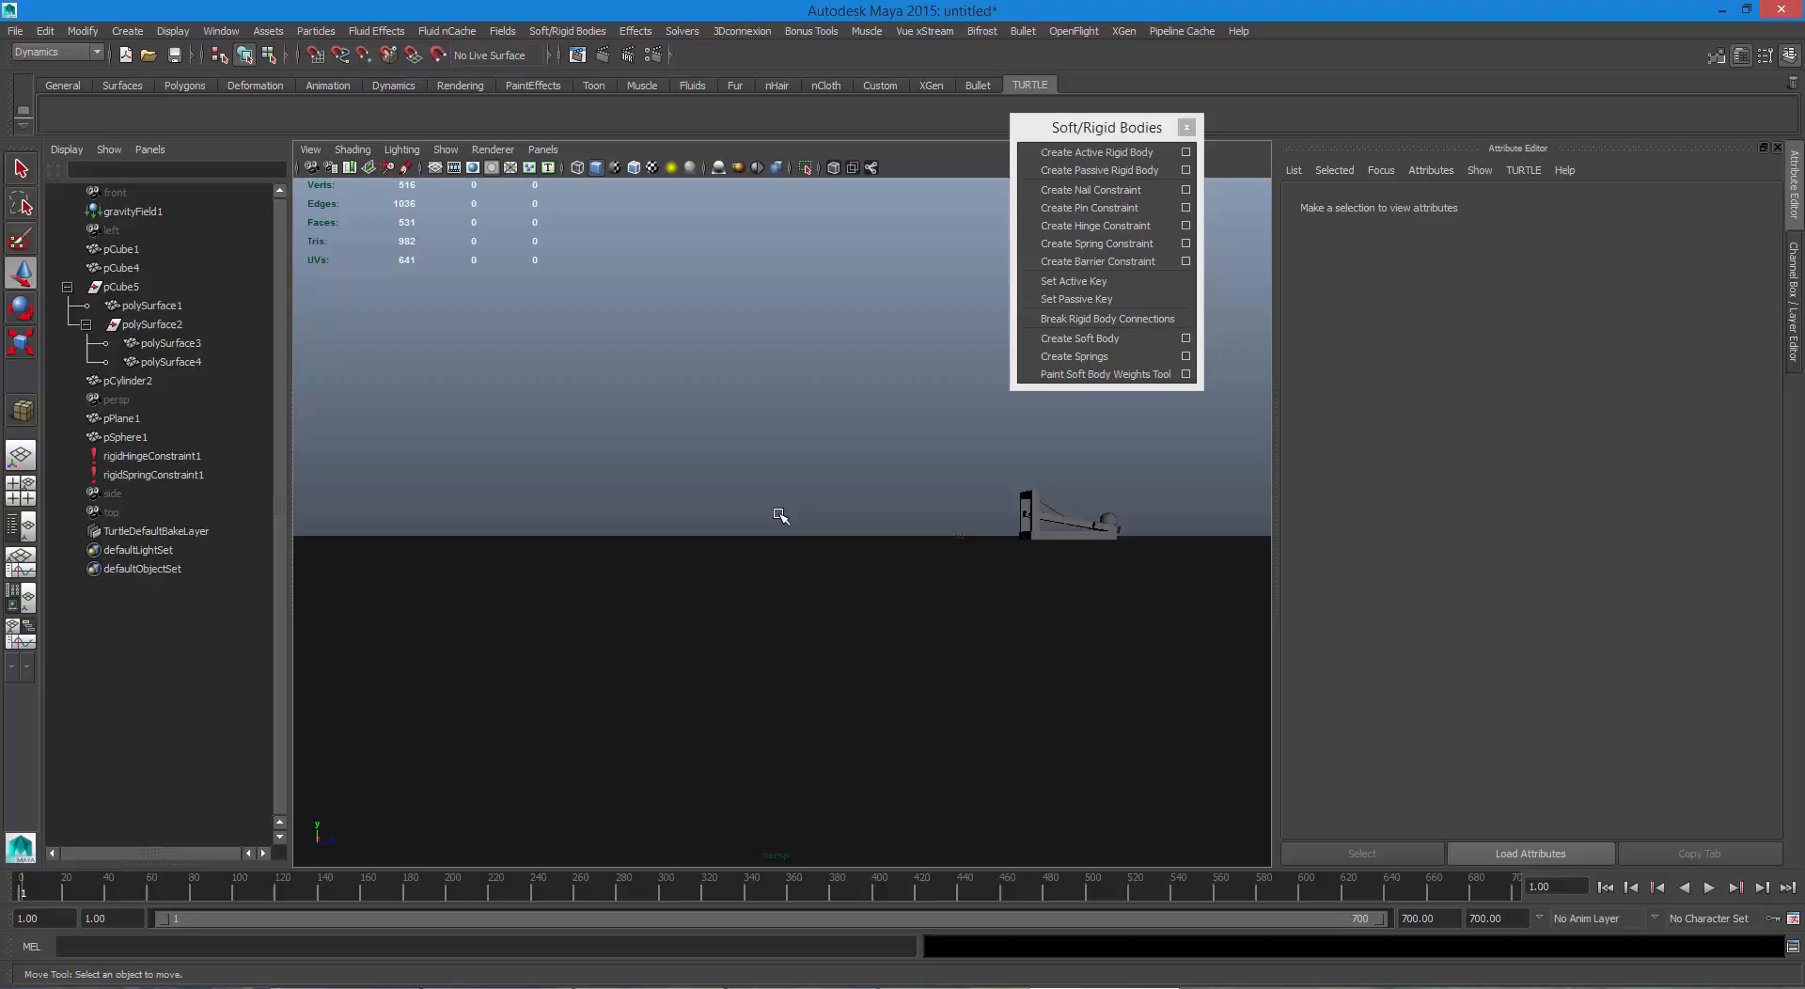
{"action": "left_click_drag", "start_coordinate": [780, 514], "coordinate": [733, 546], "text": "alt"}
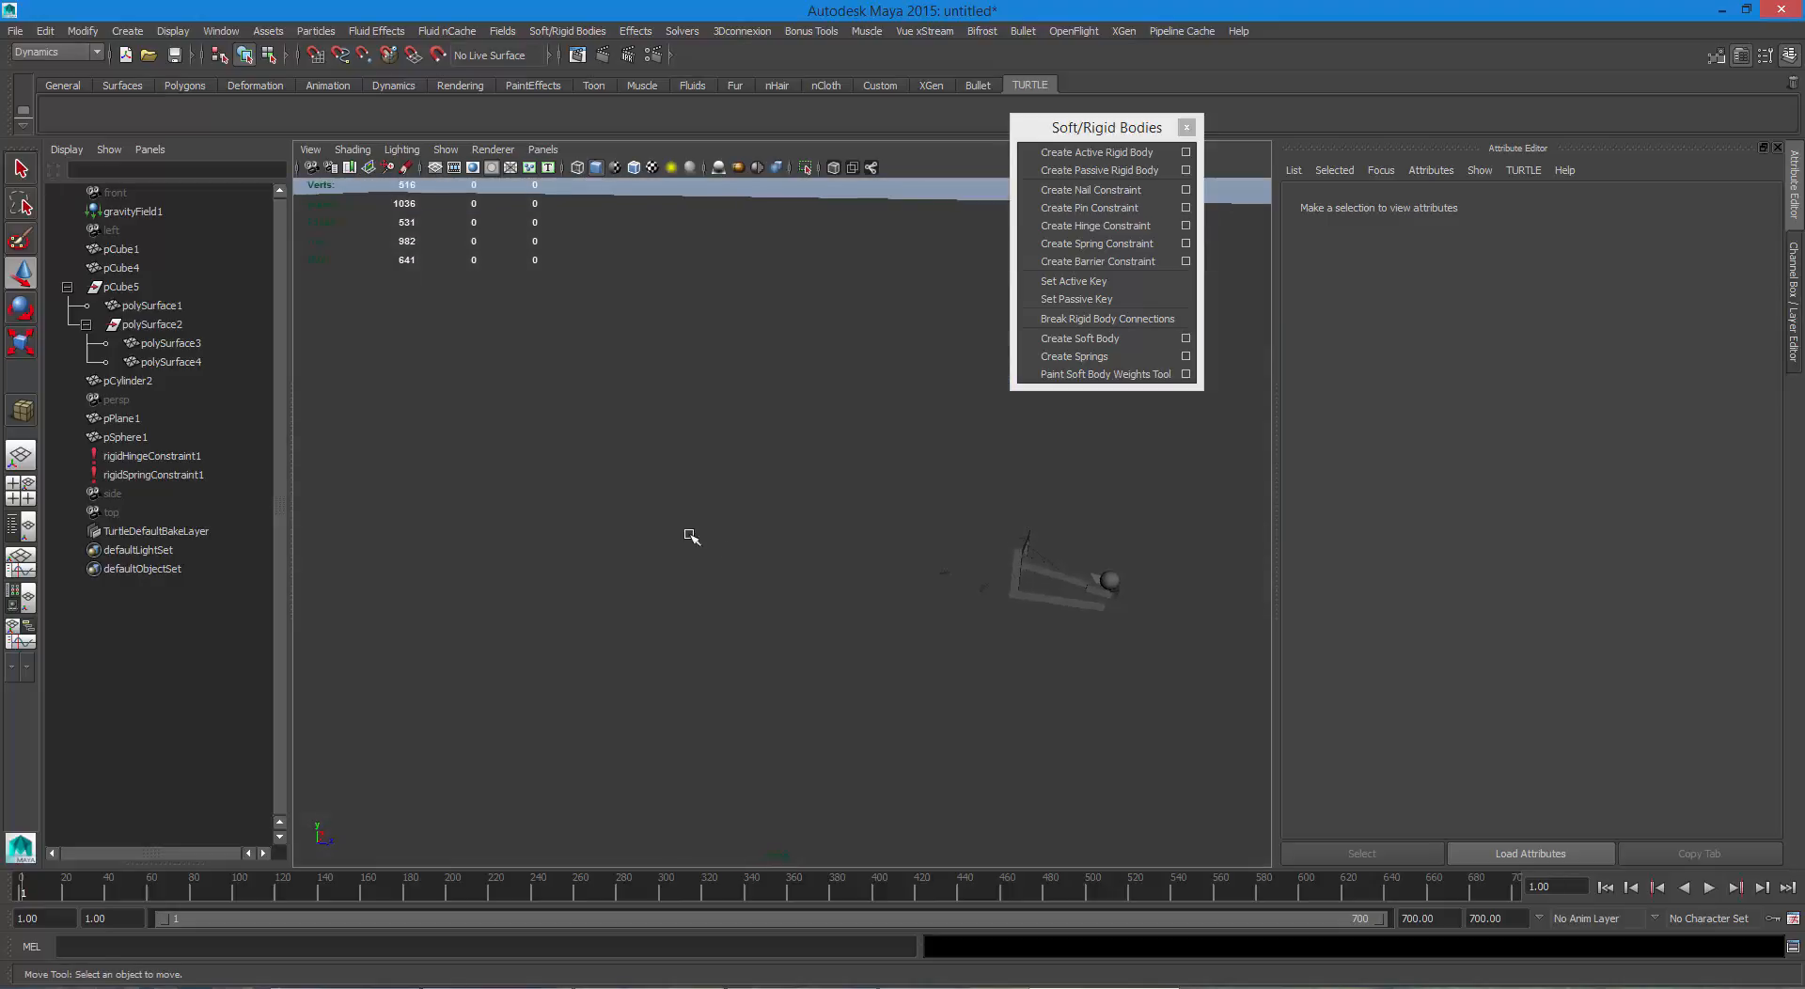
{"action": "right_click_drag", "start_coordinate": [628, 532], "coordinate": [620, 571], "text": "shift"}
{"action": "mouse_move", "coordinate": [620, 542]}
{"action": "left_mouse_down"}
{"action": "mouse_move", "coordinate": [585, 593]}
{"action": "mouse_move", "coordinate": [599, 510]}
{"action": "left_mouse_up"}
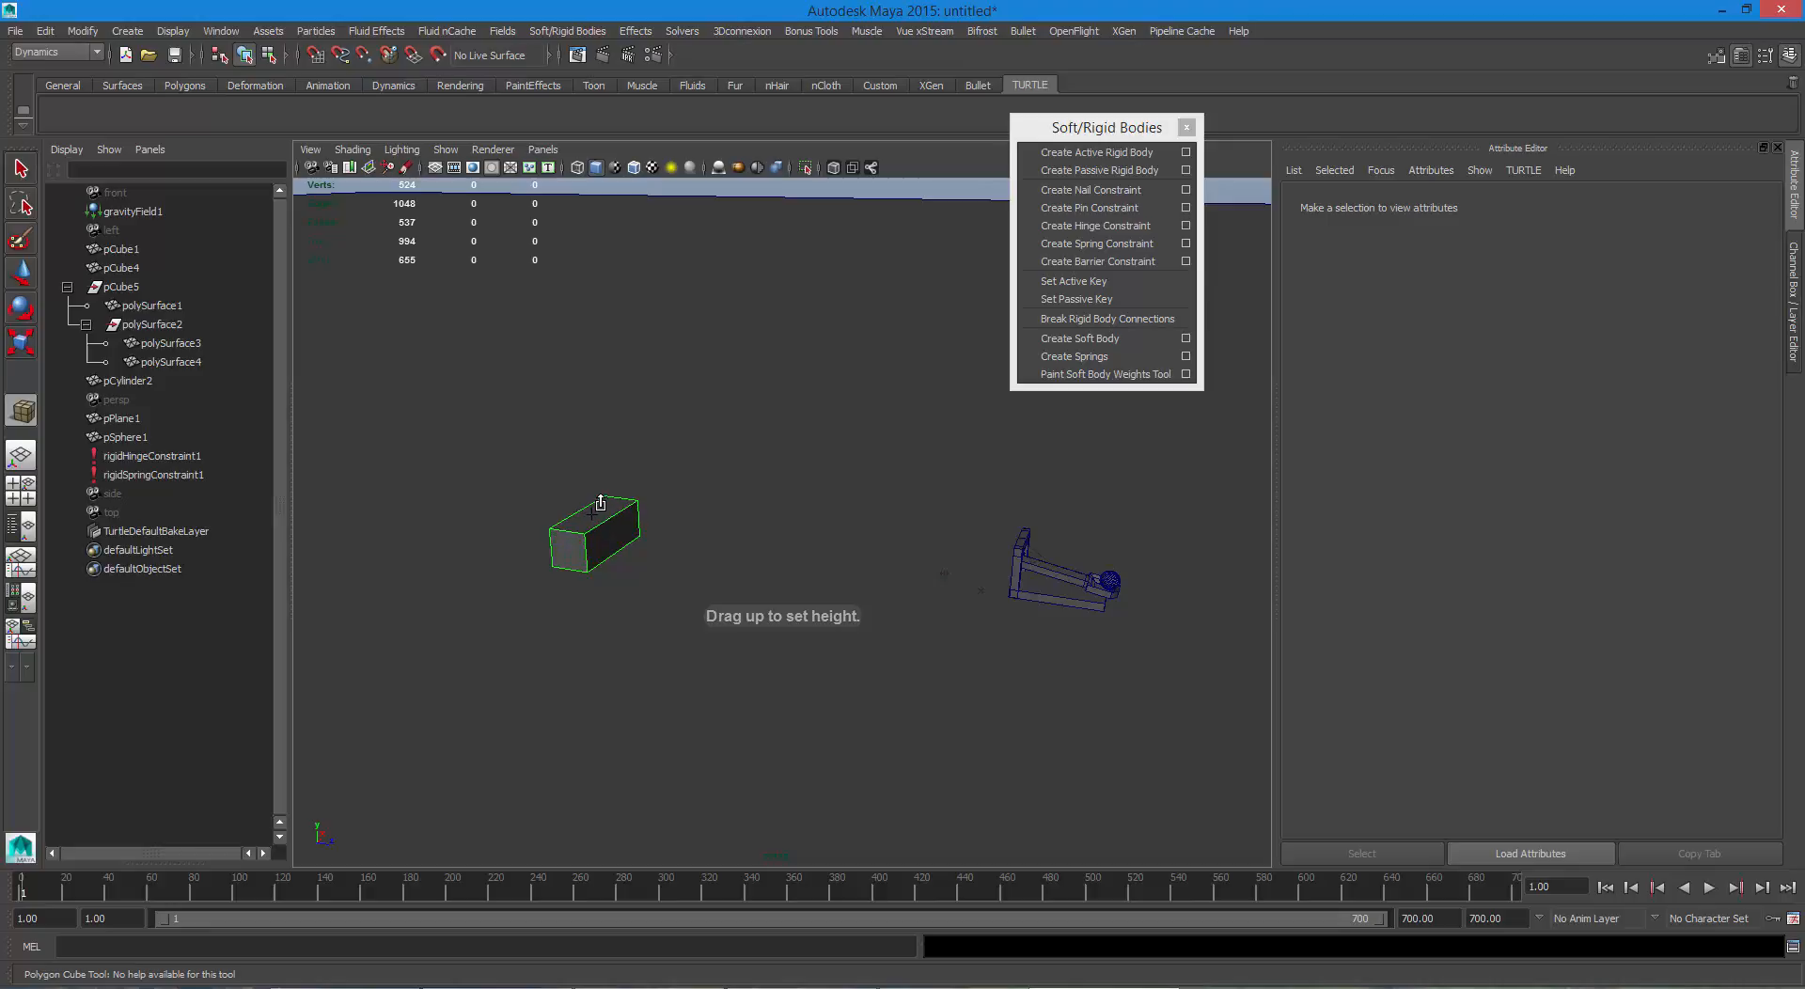
Finish the first brick and duplicate it into a row of three positioned beside the catapult.
{"action": "left_click_drag", "start_coordinate": [600, 509], "coordinate": [599, 494]}
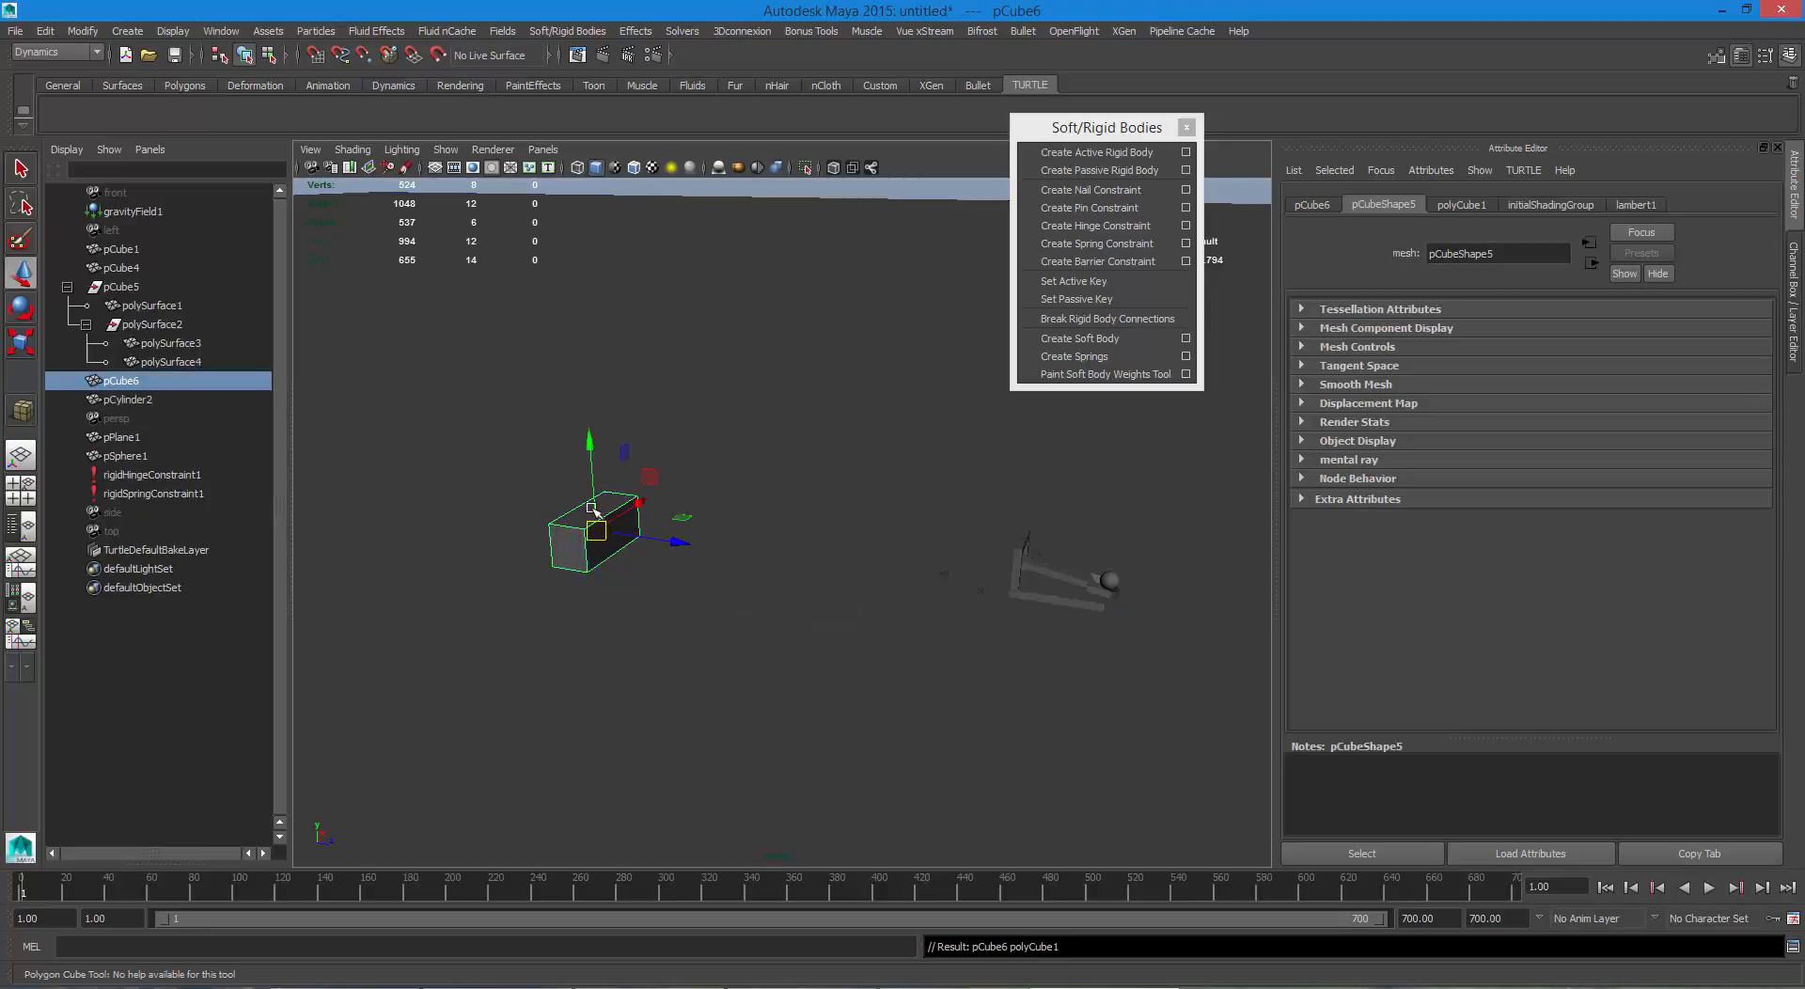
{"action": "key", "text": "ctrl+d"}
{"action": "left_click_drag", "start_coordinate": [594, 510], "coordinate": [725, 449]}
{"action": "key", "text": "ctrl+d"}
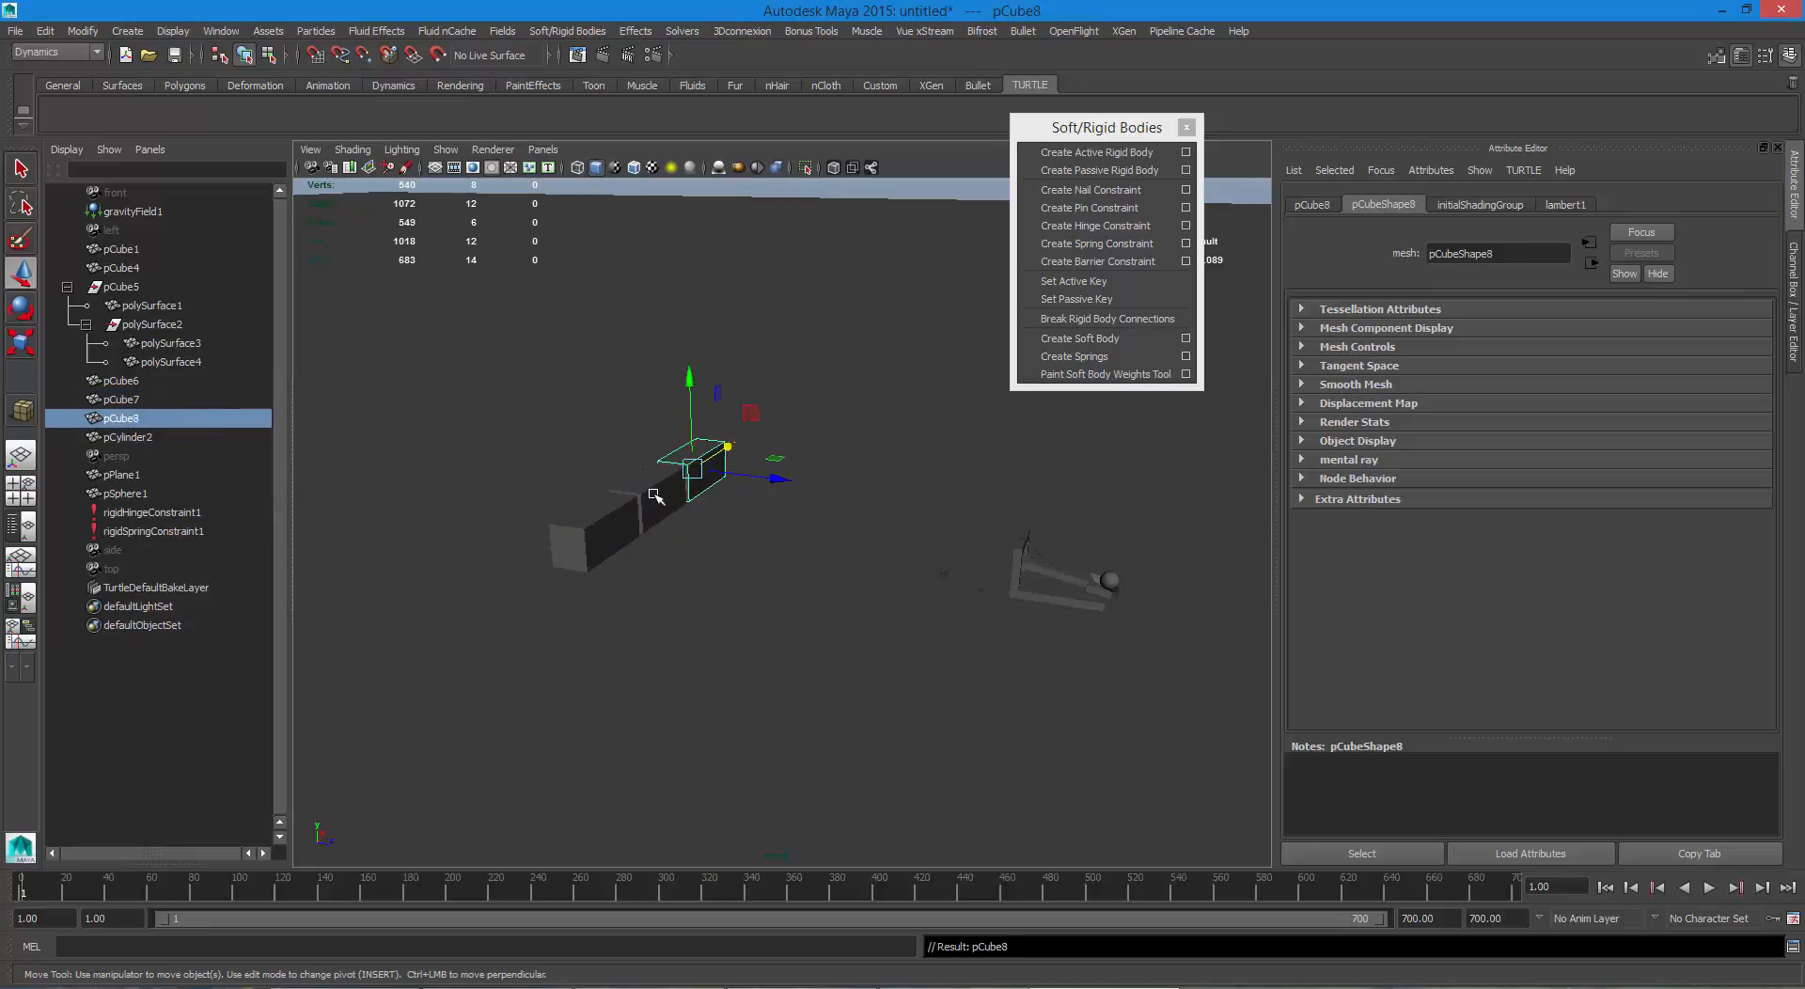
{"action": "left_click", "coordinate": [655, 496], "text": "shift"}
{"action": "left_click", "coordinate": [617, 524], "text": "shift"}
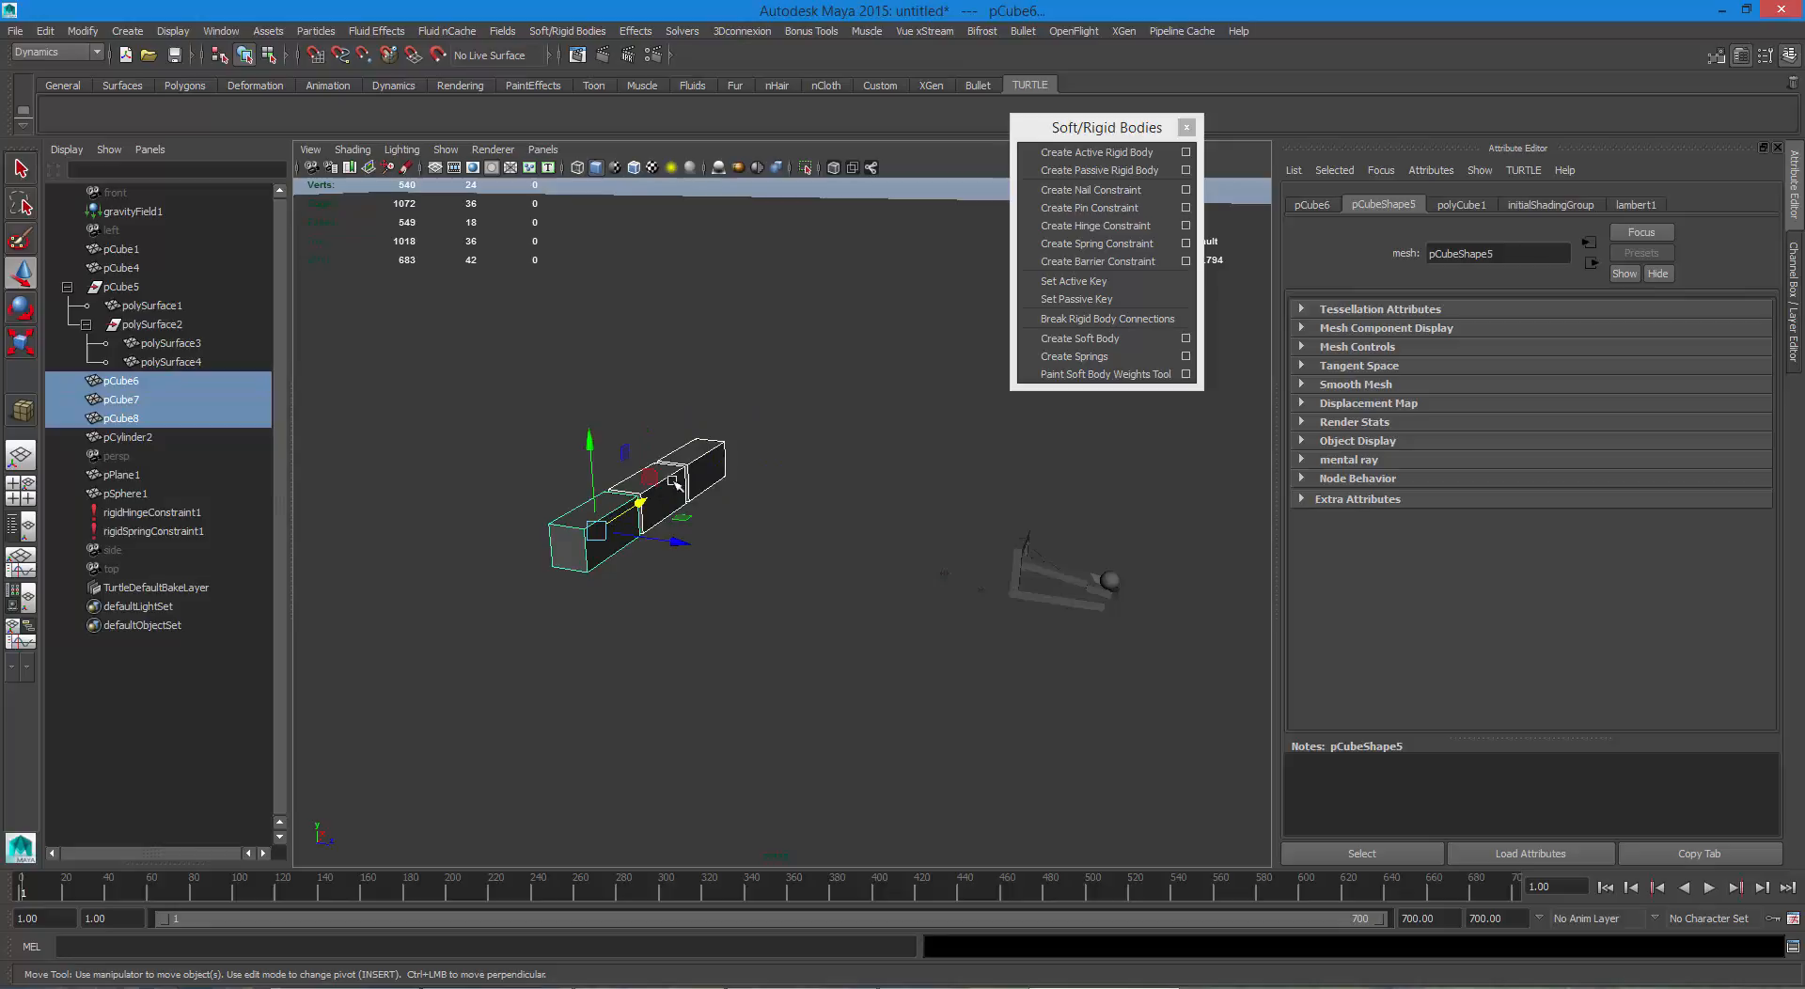
{"action": "left_click_drag", "start_coordinate": [641, 500], "coordinate": [611, 524]}
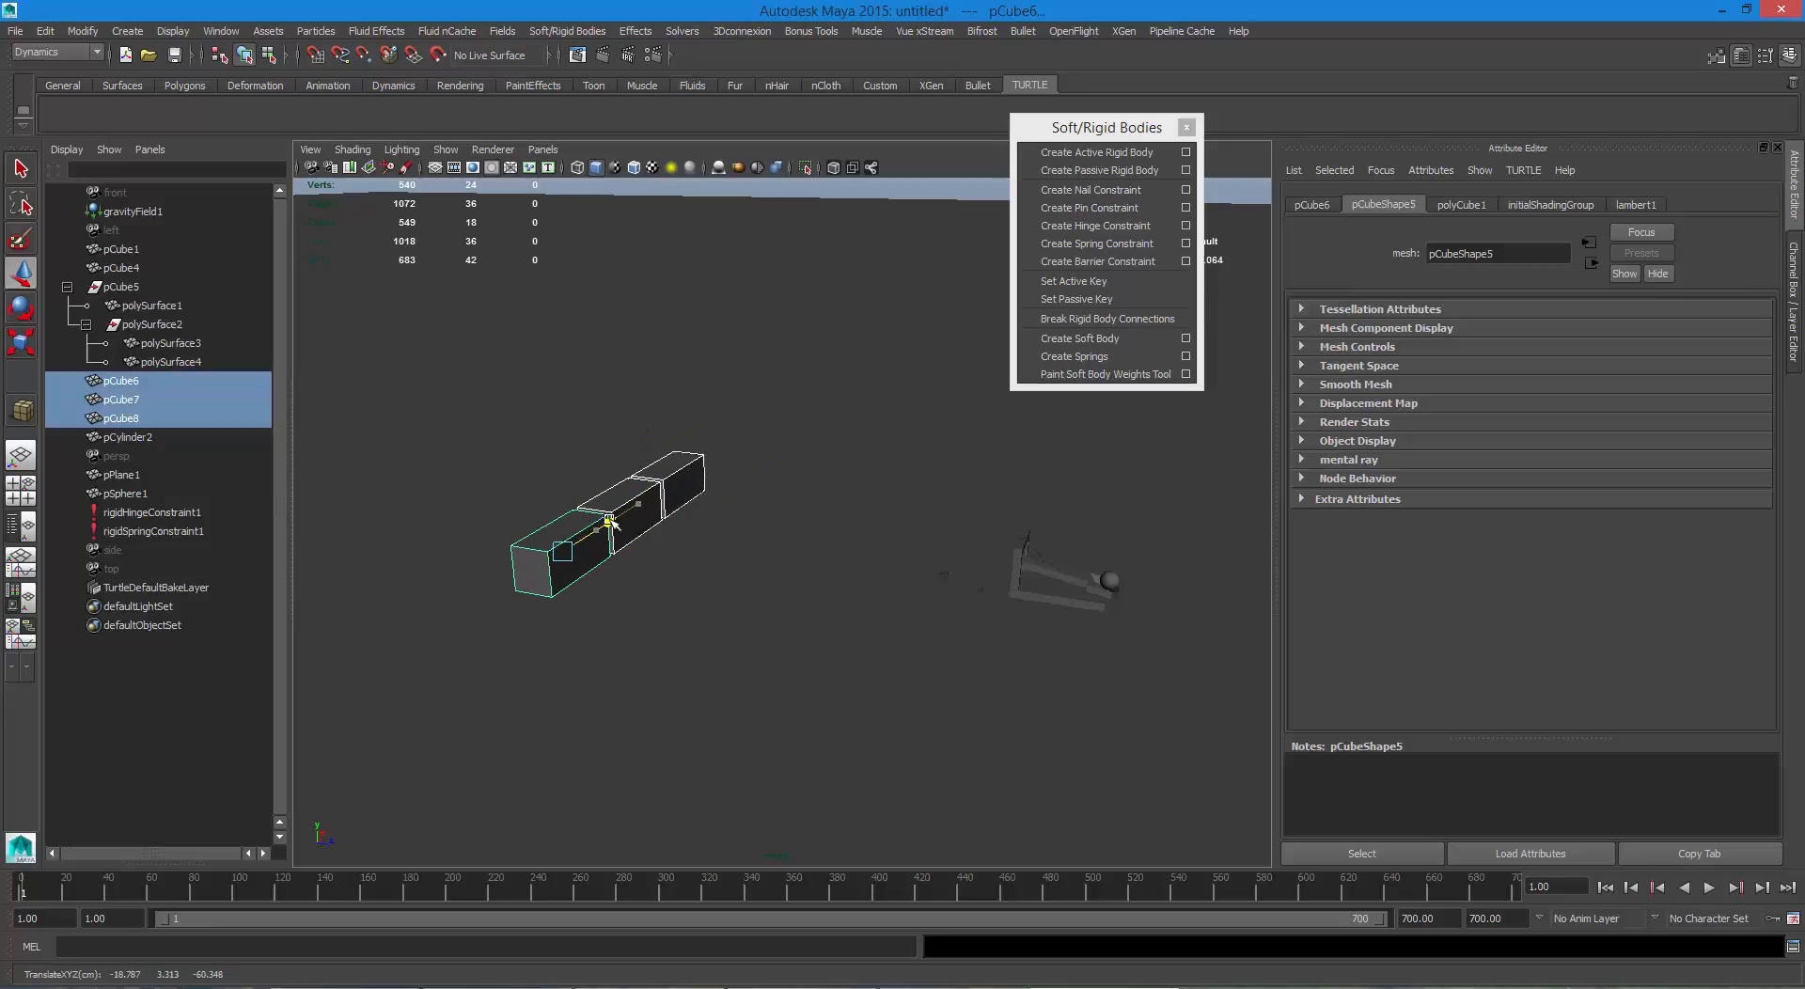
Duplicate the row upward to build a four-row, twelve-brick wall.
{"action": "key", "text": "ctrl+d"}
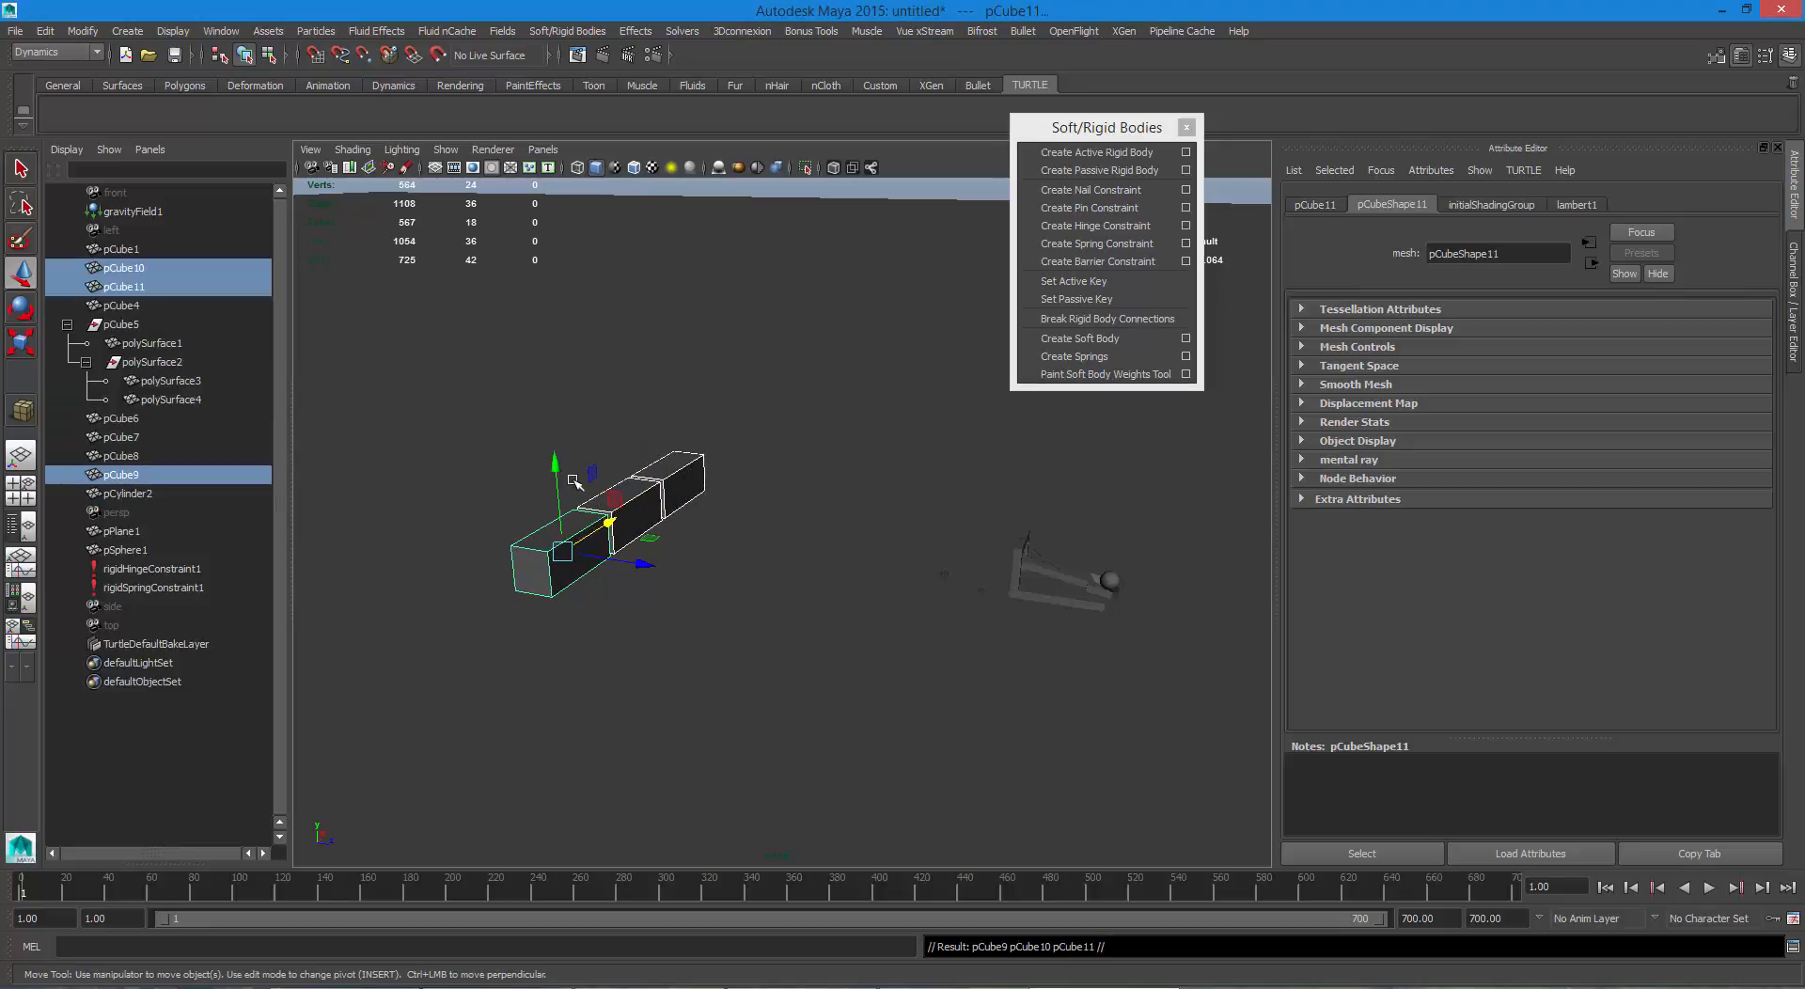
{"action": "left_click_drag", "start_coordinate": [555, 468], "coordinate": [539, 299]}
{"action": "key", "text": "ctrl+d"}
{"action": "key", "text": "ctrl+d"}
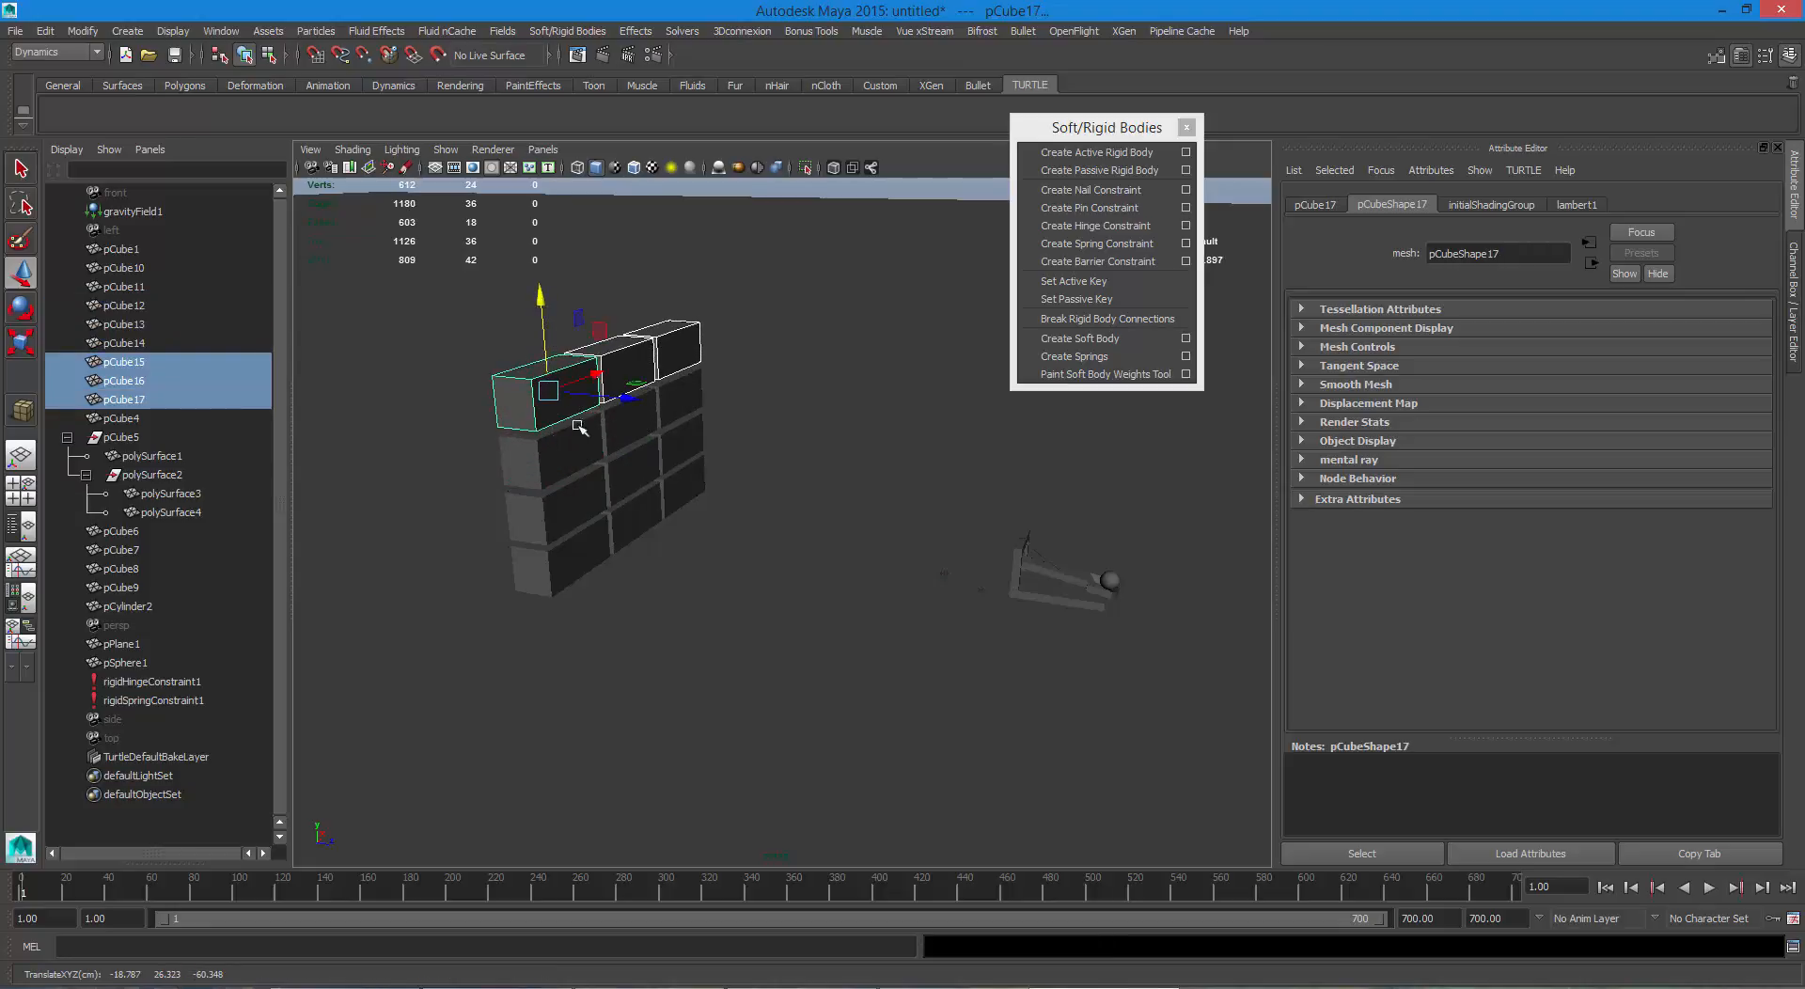
Shift-select all twelve bricks of the new wall.
{"action": "left_click", "coordinate": [568, 459], "text": "shift"}
{"action": "left_click", "coordinate": [636, 421], "text": "shift"}
{"action": "left_click", "coordinate": [676, 395], "text": "shift"}
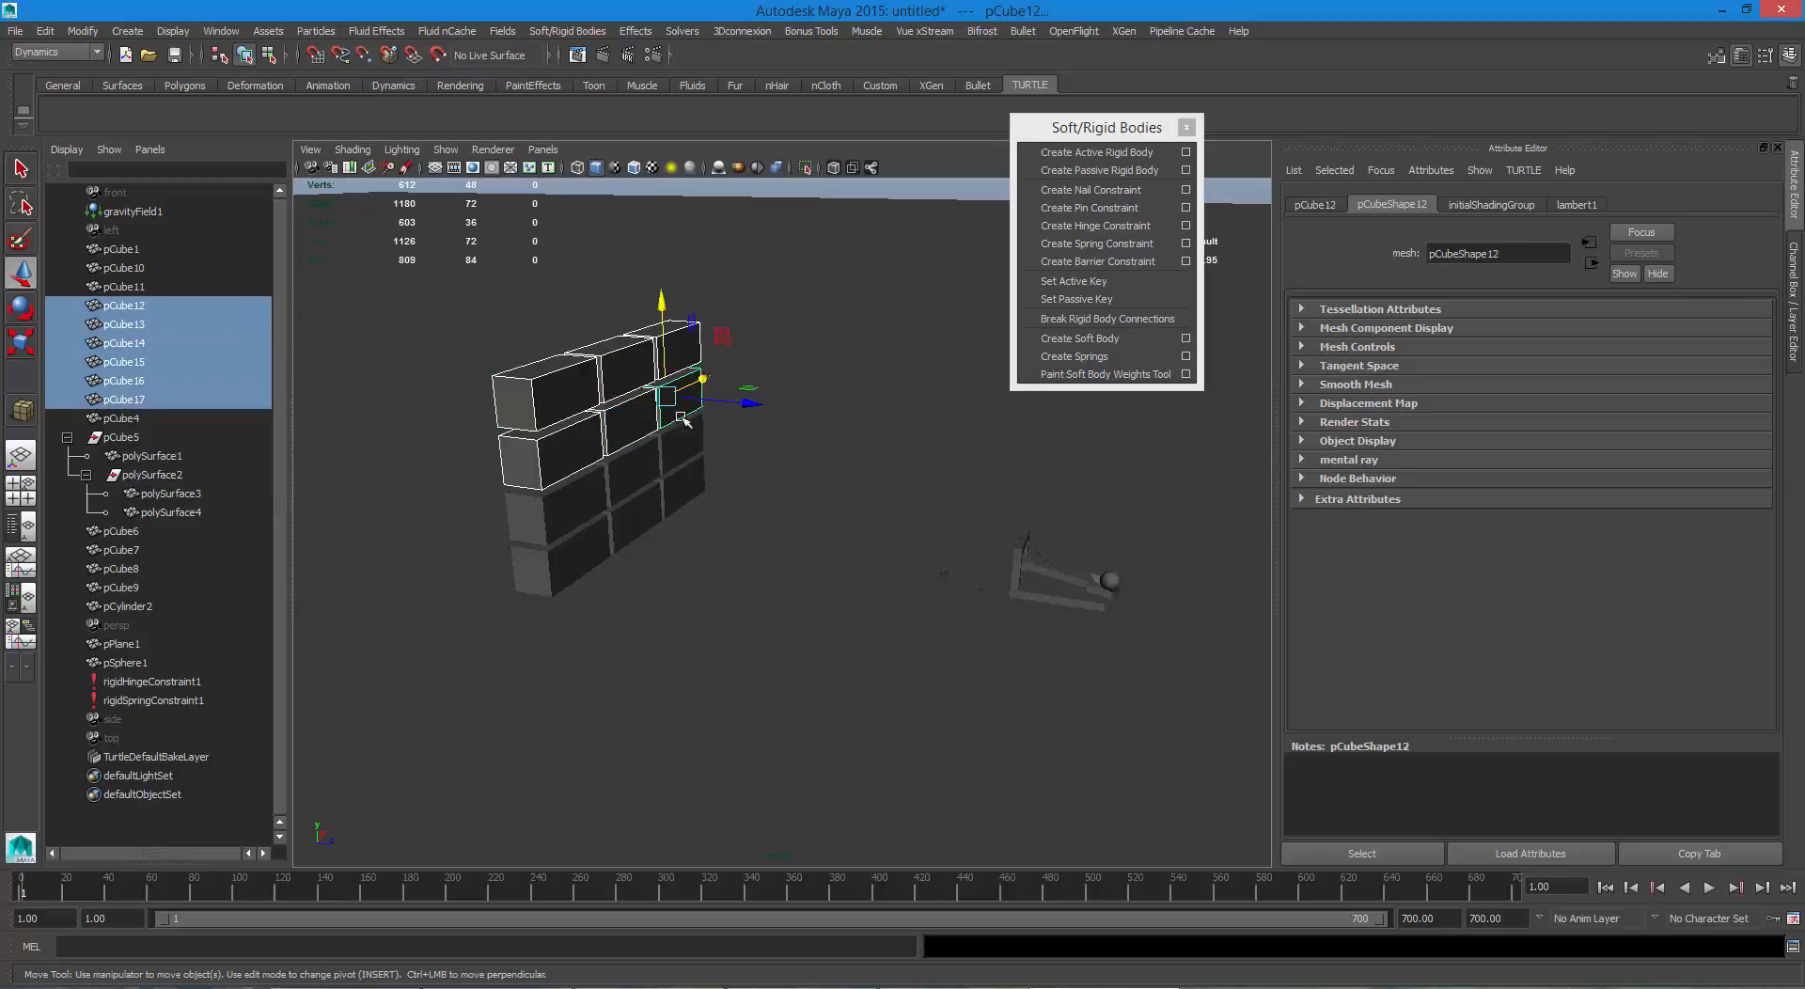
{"action": "left_click", "coordinate": [680, 448], "text": "shift"}
{"action": "left_click", "coordinate": [572, 495], "text": "shift"}
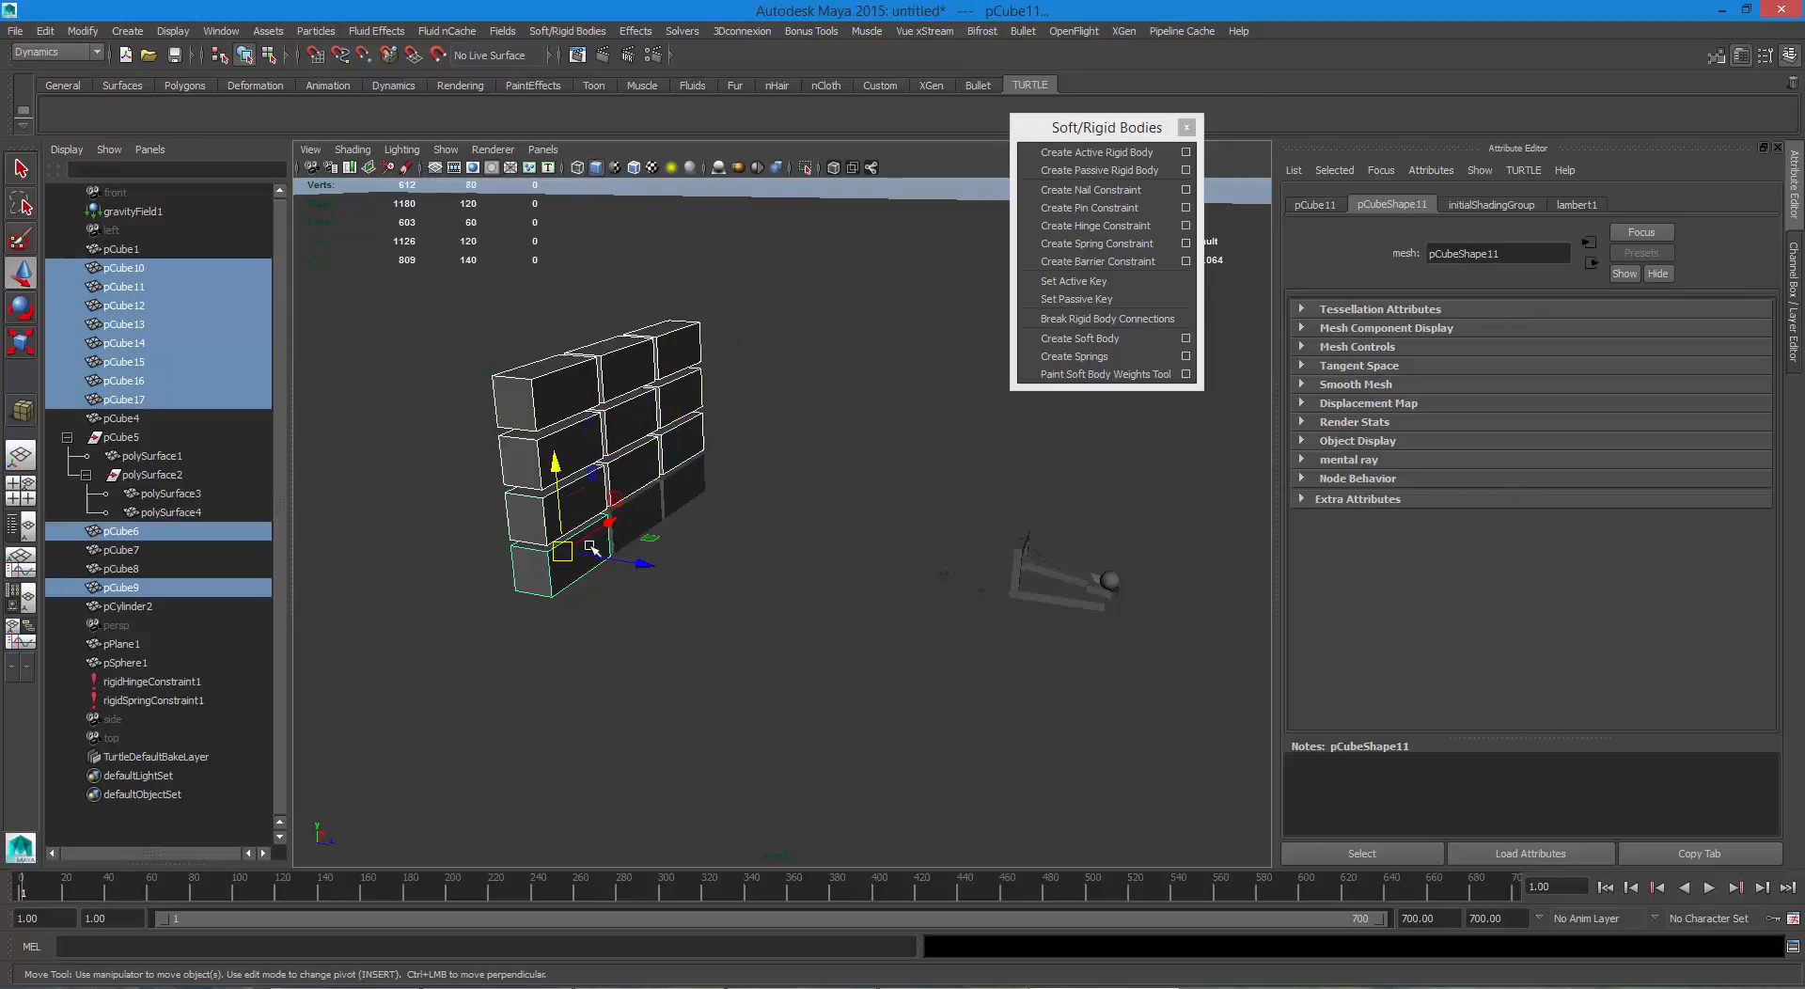
{"action": "left_click", "coordinate": [637, 514], "text": "shift"}
{"action": "left_click", "coordinate": [684, 485], "text": "shift"}
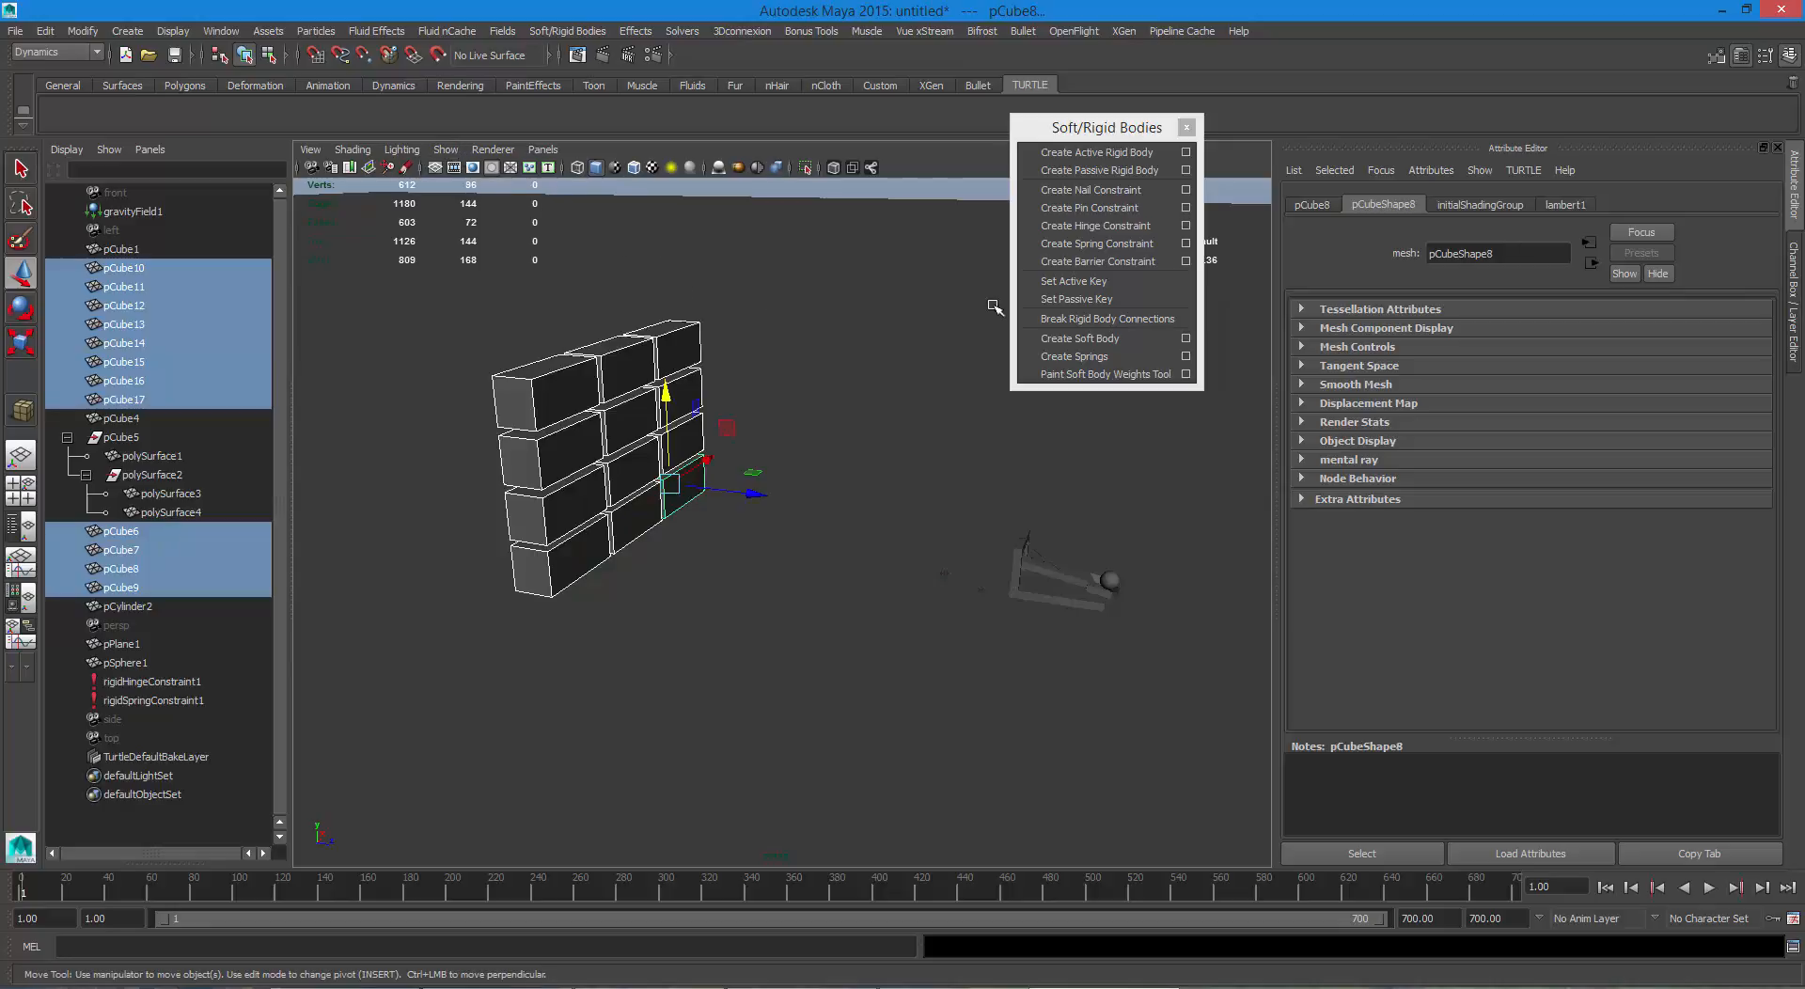
Make the selected bricks a Bullet rigid set and select bulletSolver1 in the Outliner.
{"action": "left_click", "coordinate": [1022, 31]}
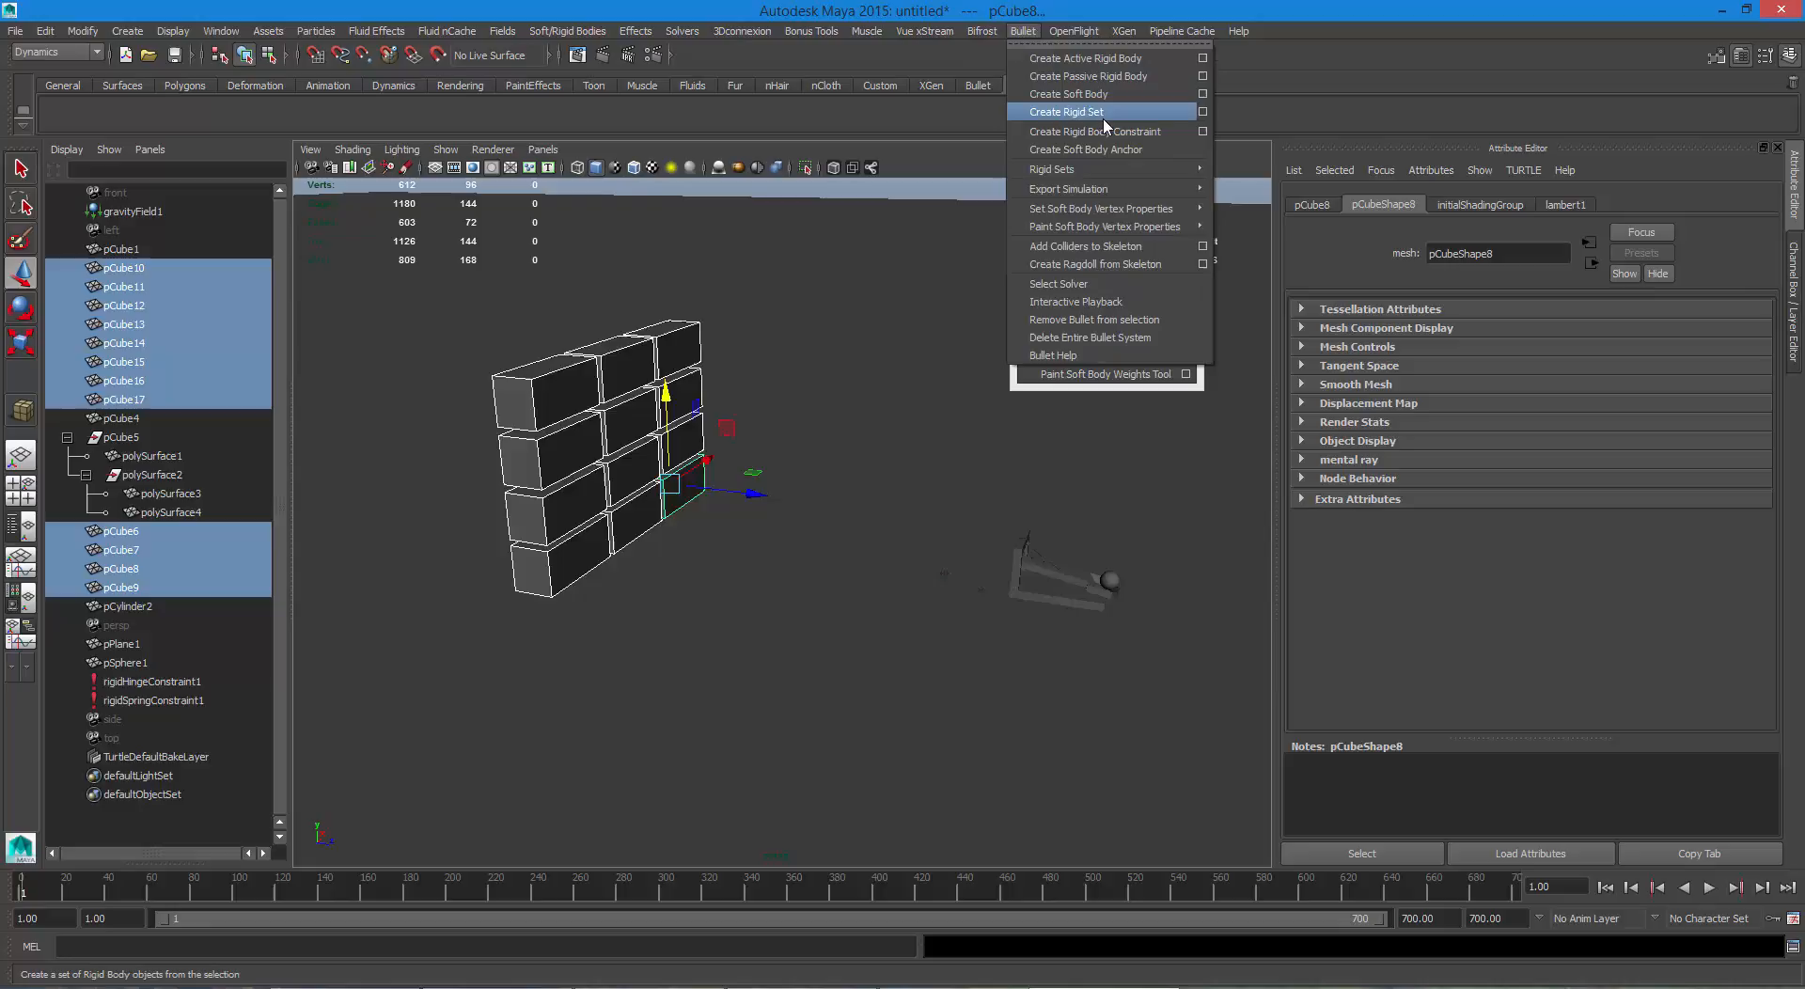
{"action": "mouse_move", "coordinate": [1072, 169]}
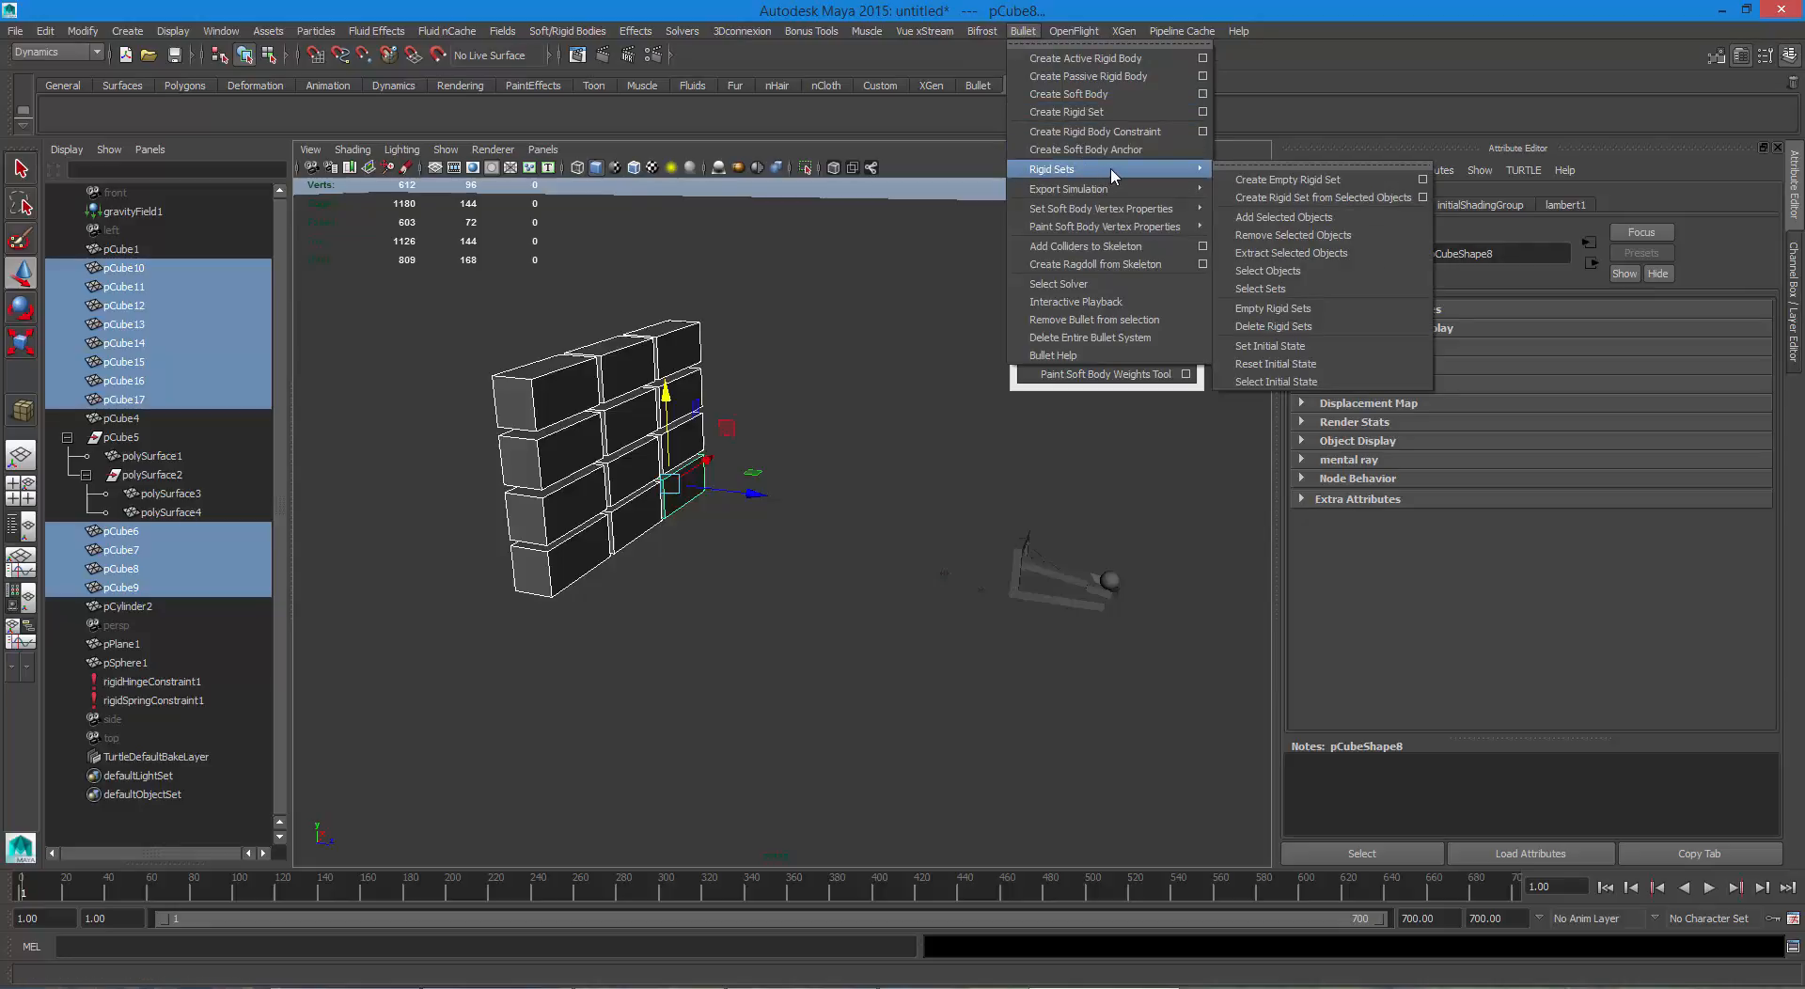
{"action": "left_click", "coordinate": [1086, 112]}
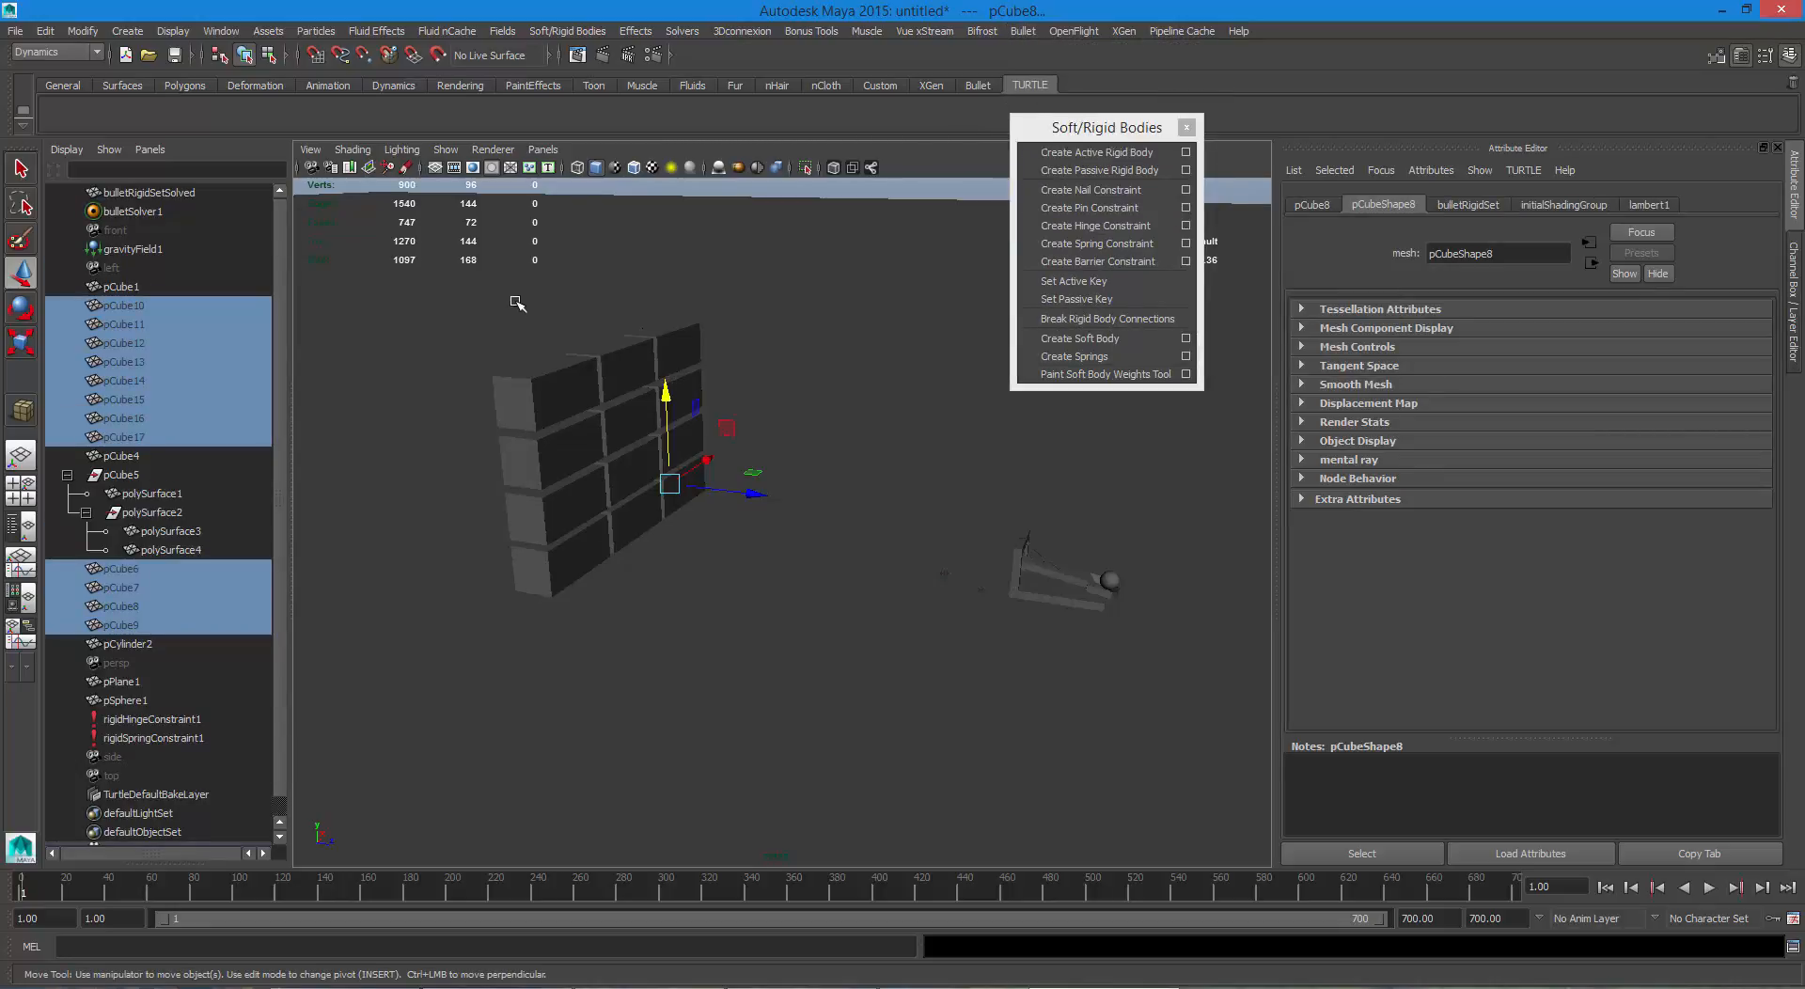
{"action": "left_click", "coordinate": [133, 212]}
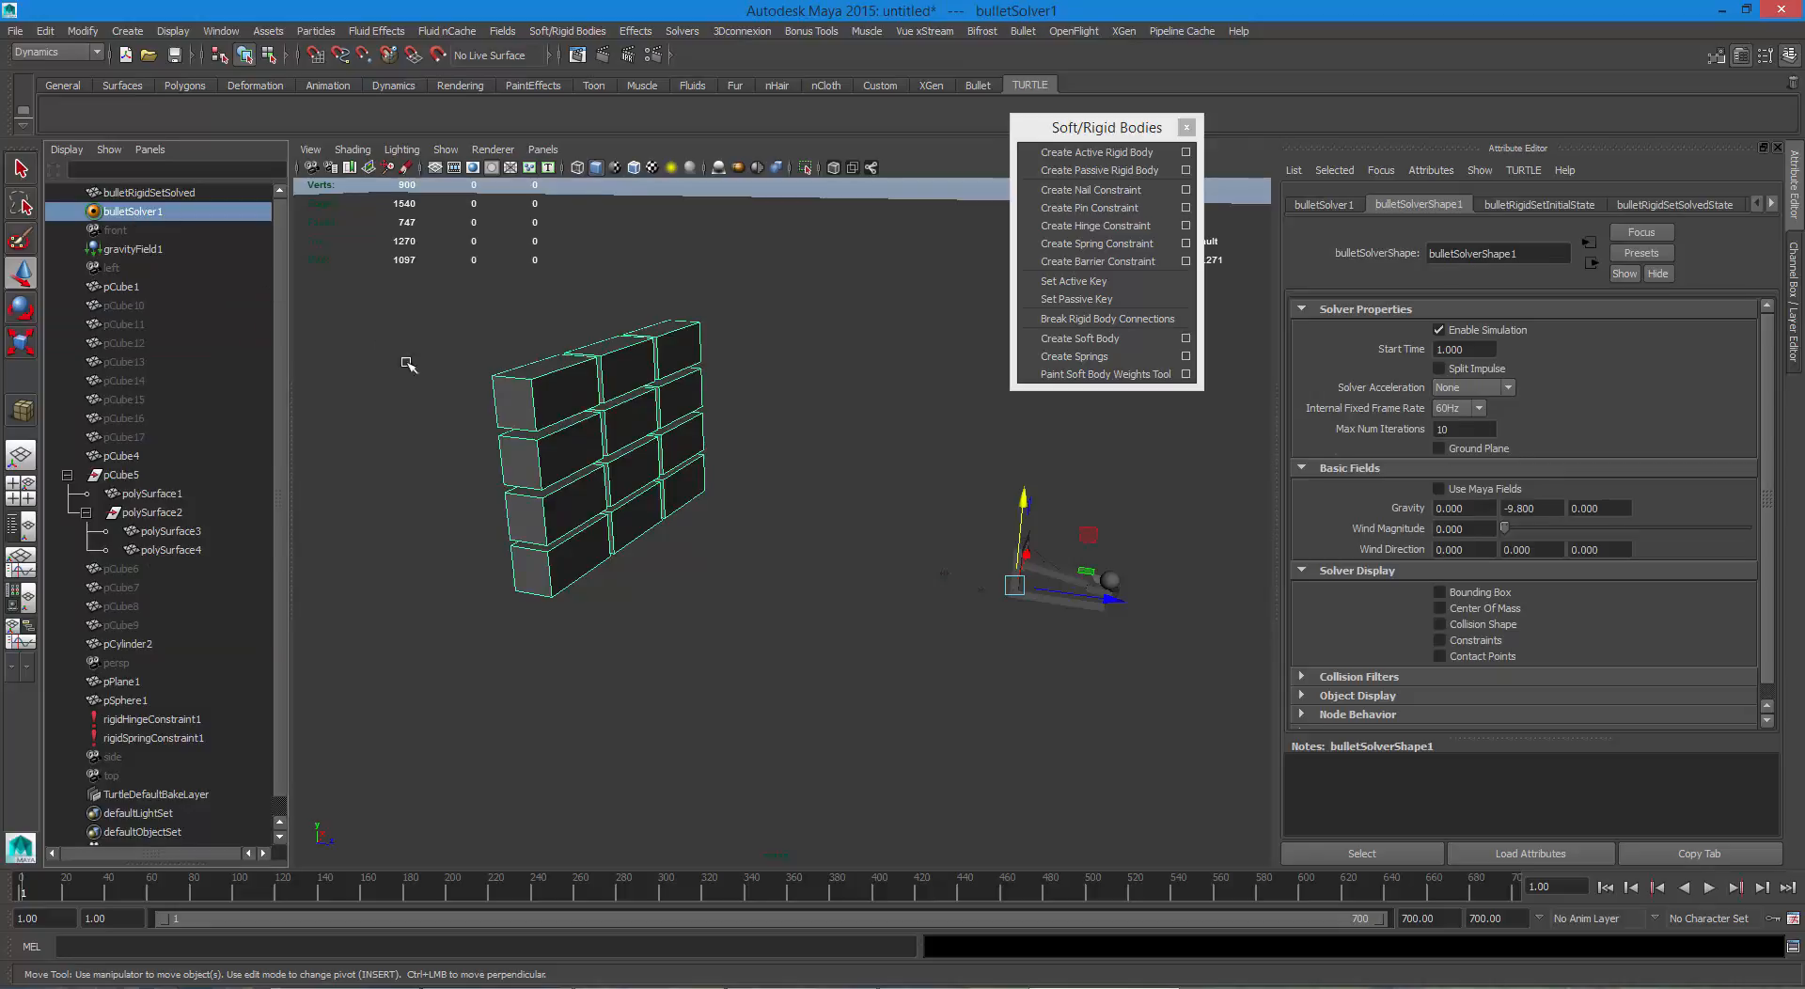
Play the Bullet simulation without a ground plane and rewind to frame 1.
{"action": "left_click", "coordinate": [1706, 886]}
{"action": "left_click", "coordinate": [1704, 886]}
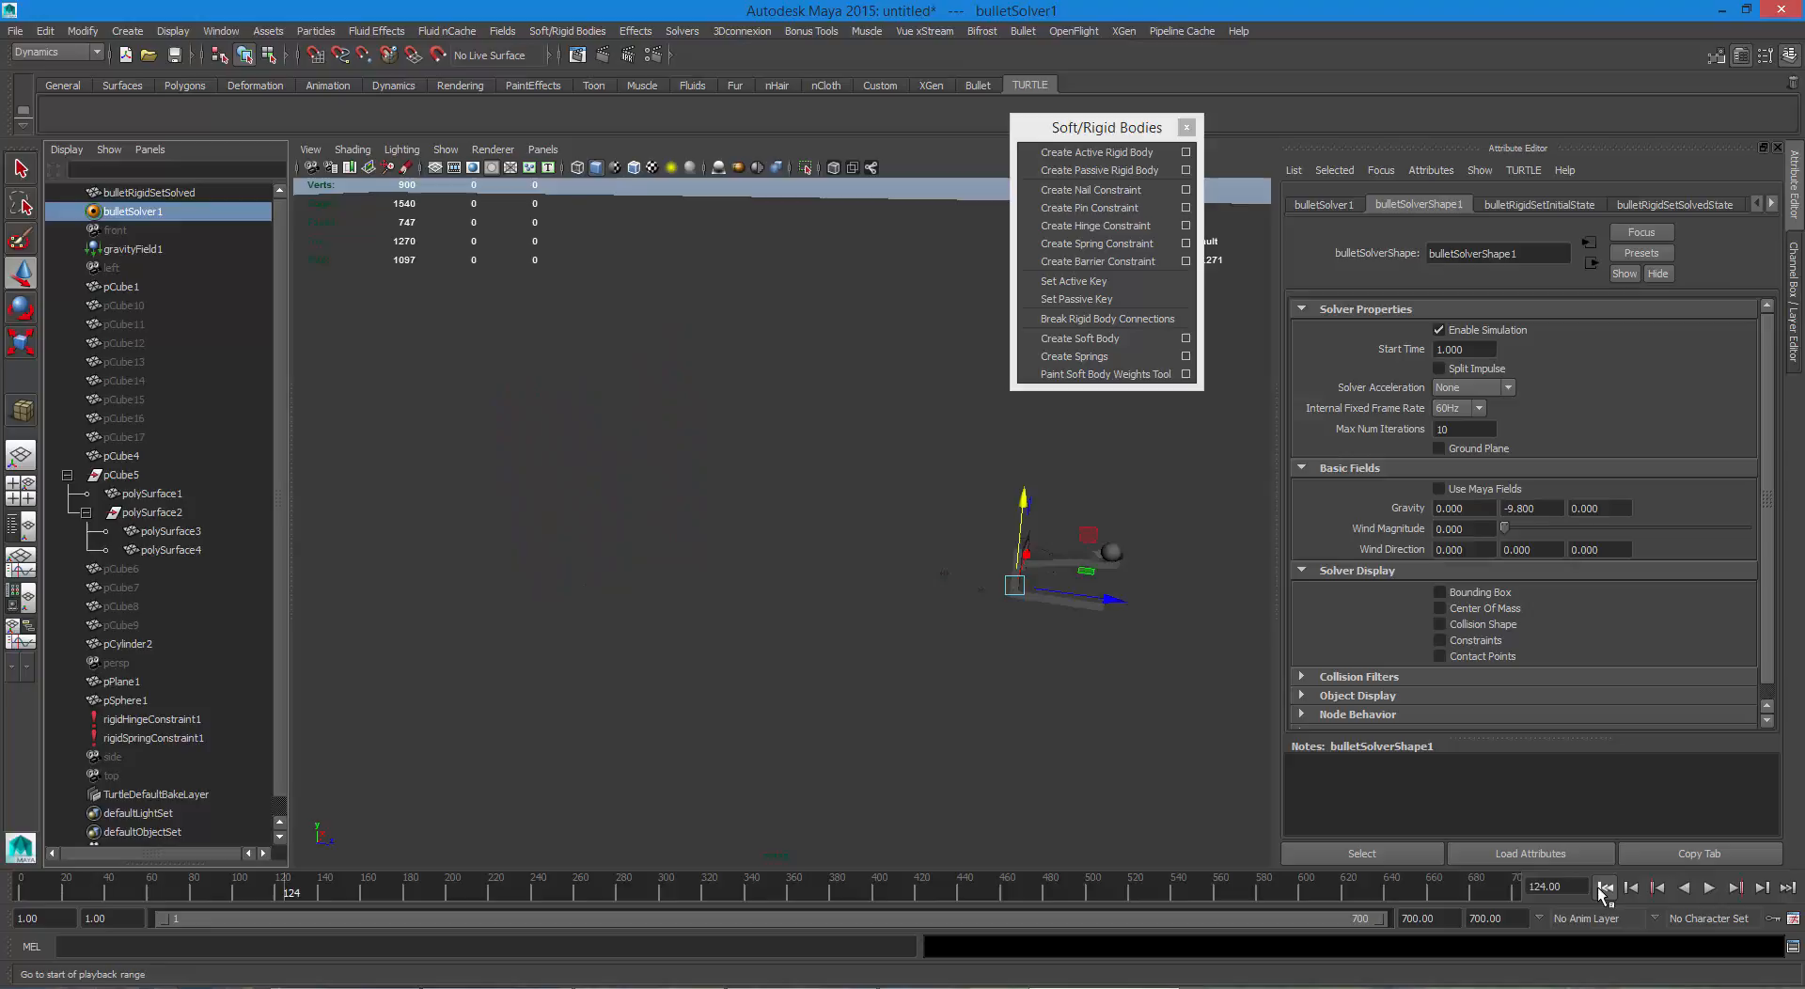
{"action": "left_click", "coordinate": [1706, 887]}
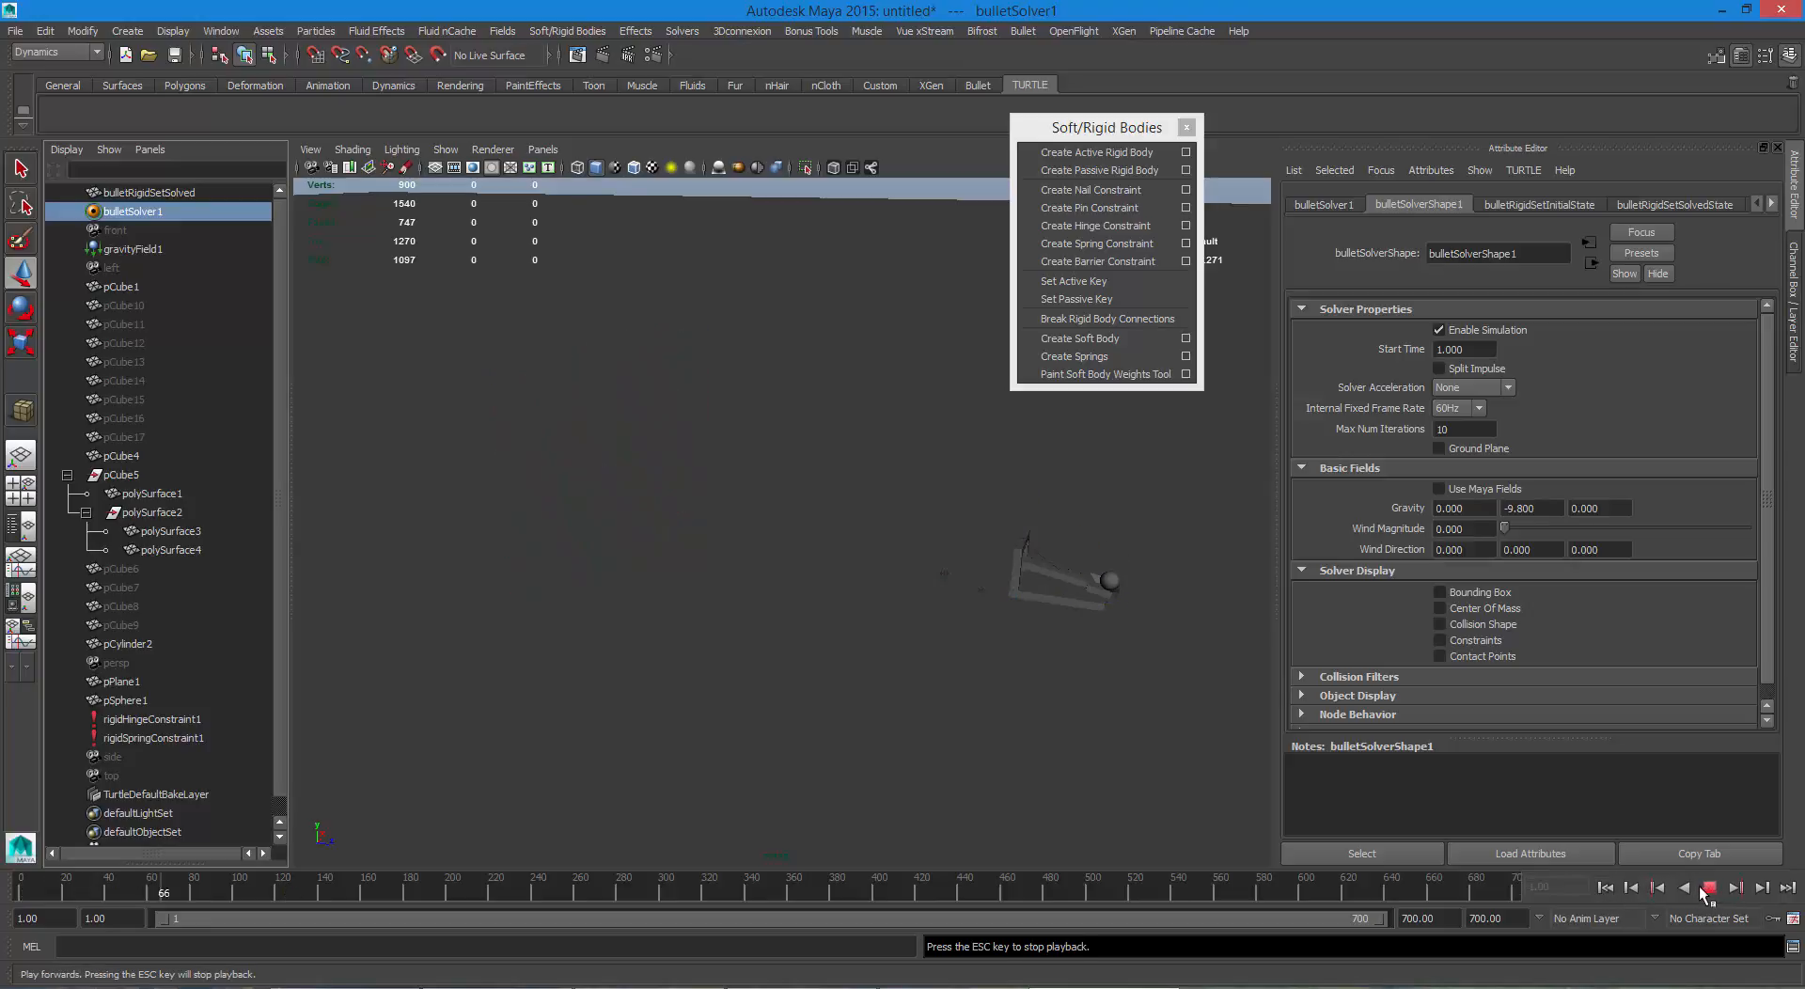
{"action": "left_click", "coordinate": [1704, 885]}
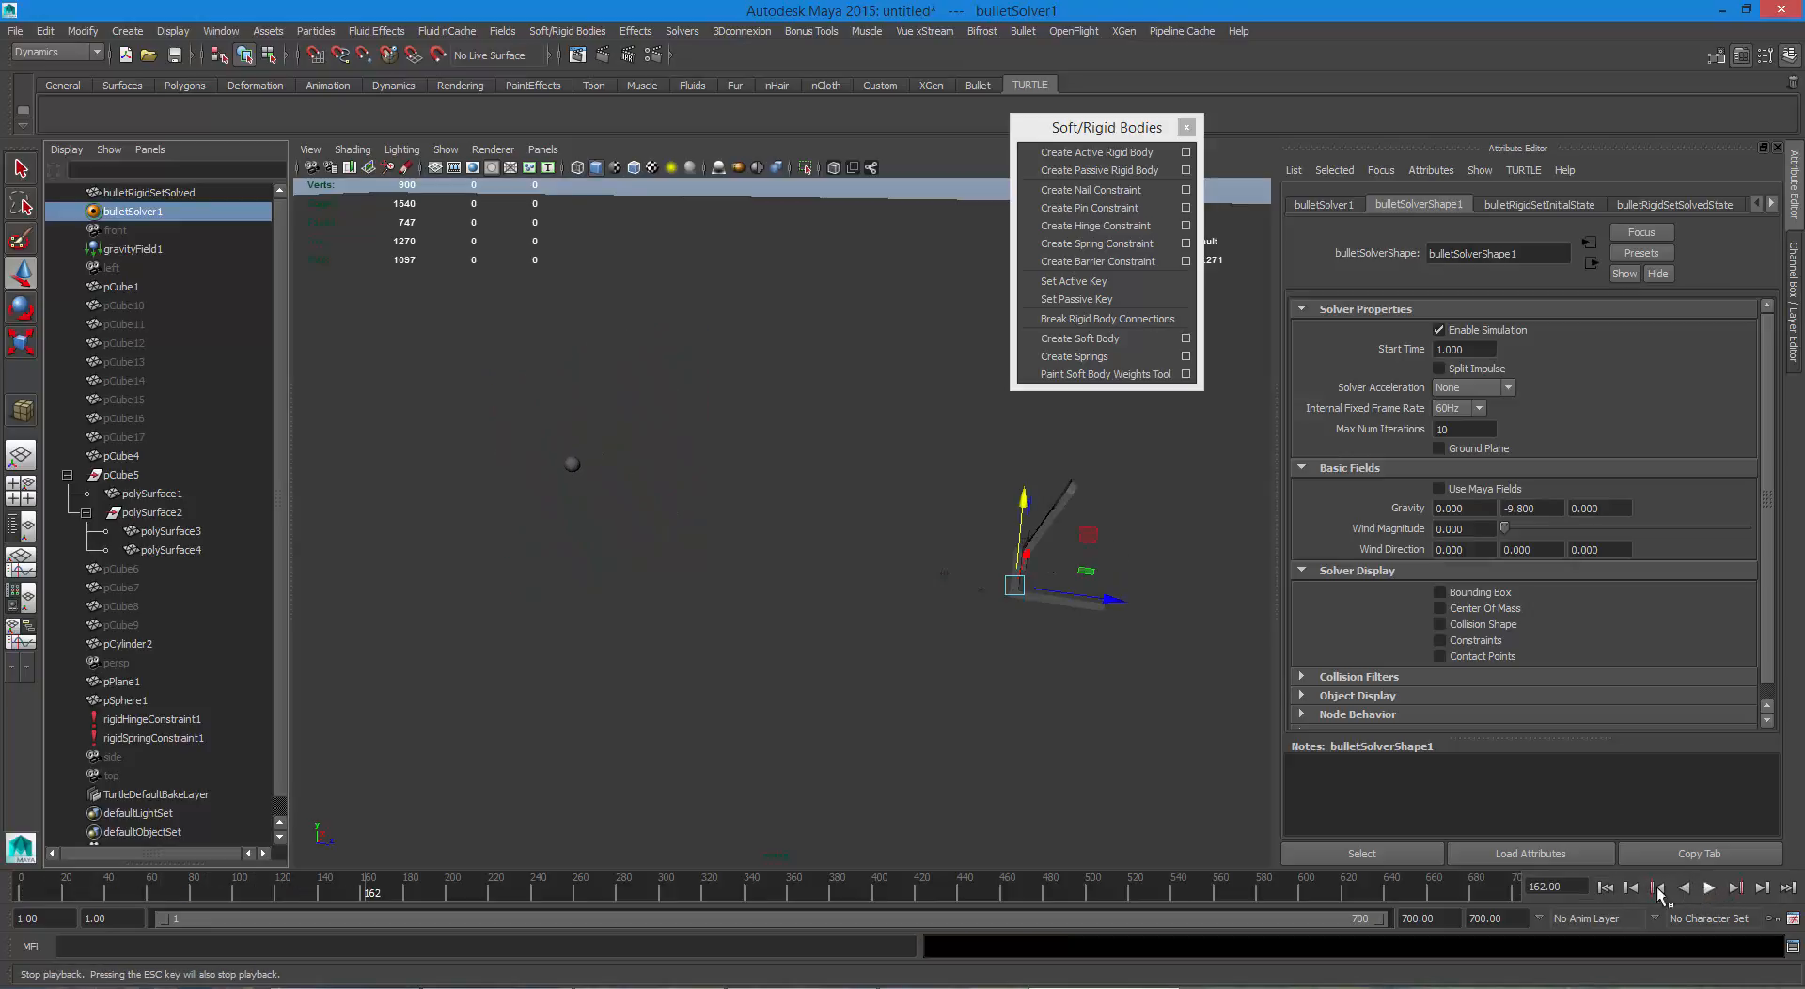
{"action": "left_click", "coordinate": [1629, 887]}
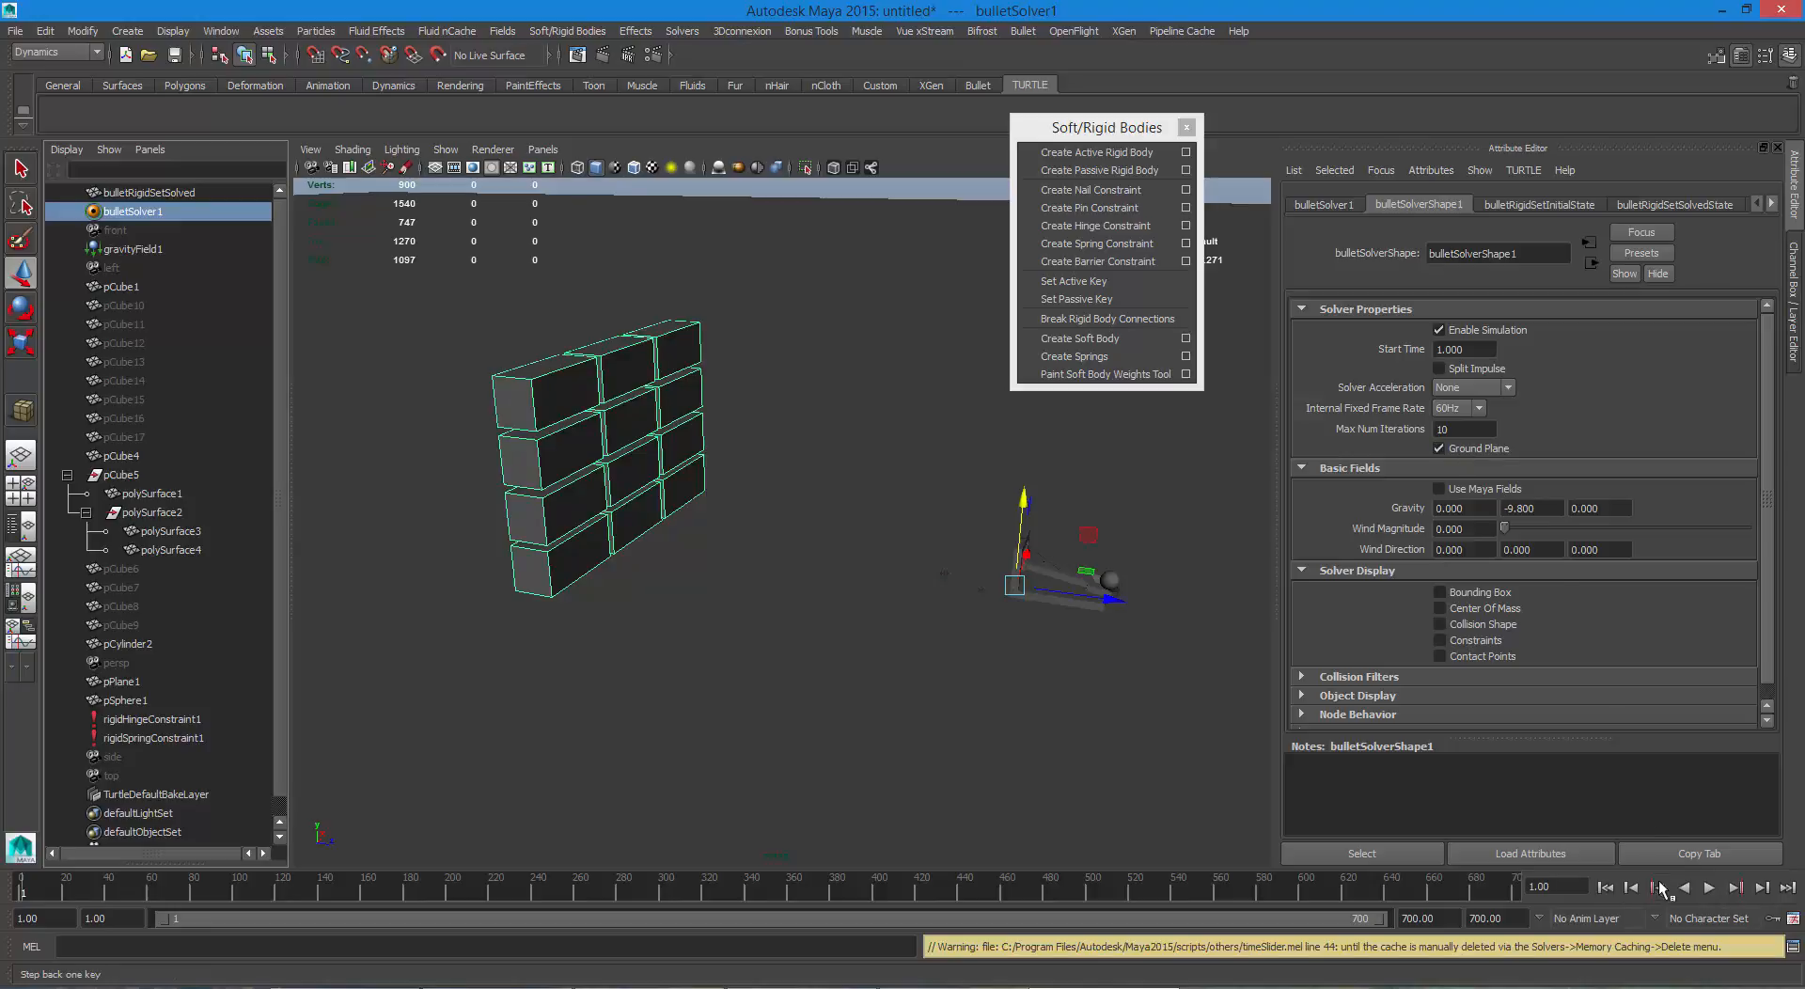
Replay with the ground plane so the wall stands, rewind, and orbit toward the wall.
{"action": "left_click", "coordinate": [1703, 886]}
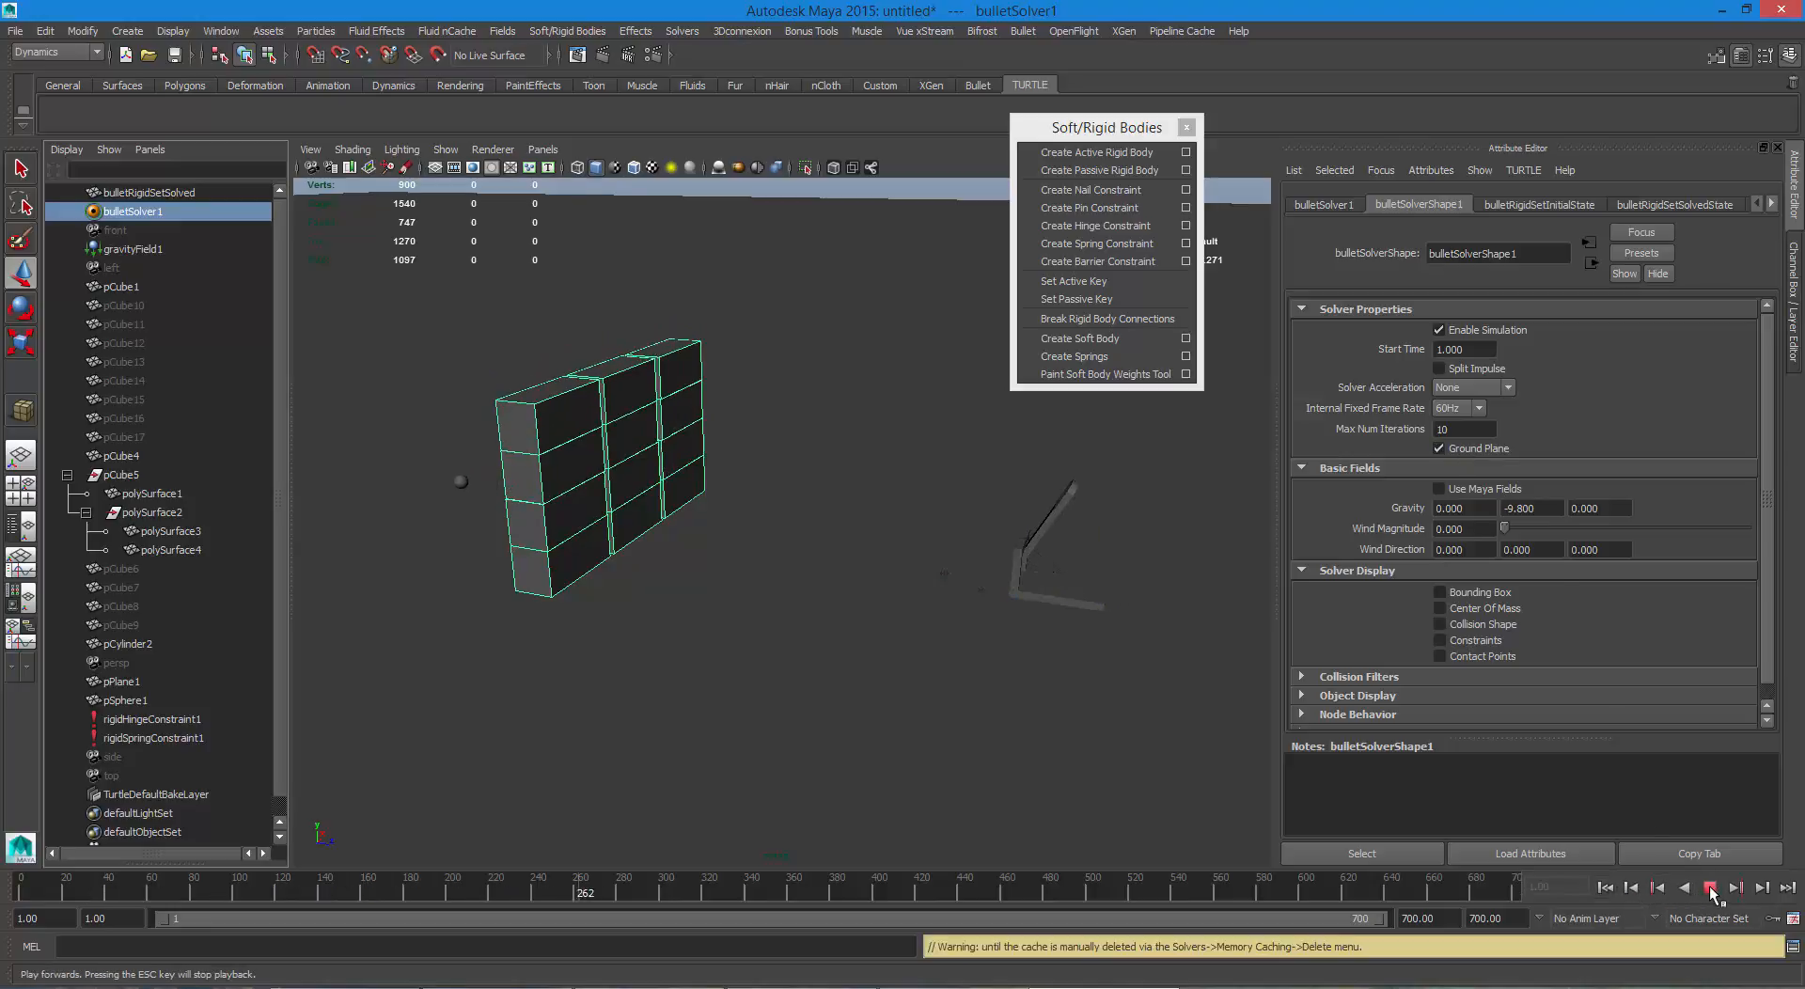
{"action": "left_click", "coordinate": [1711, 886]}
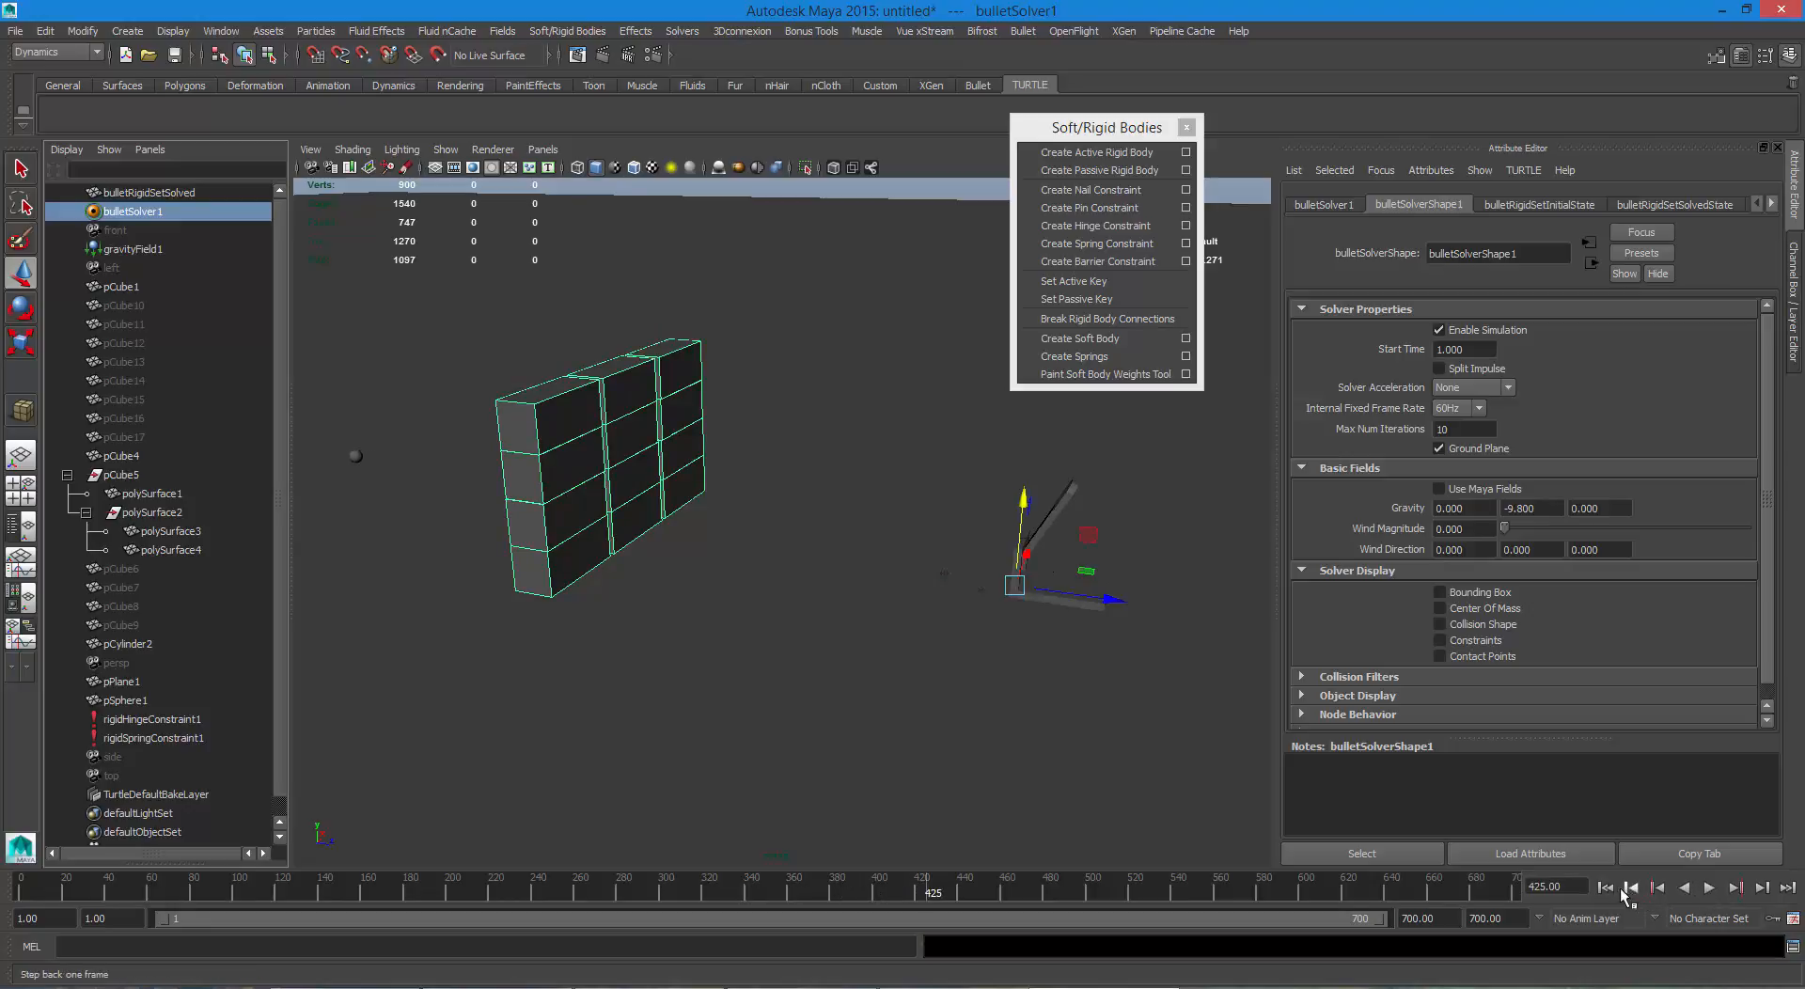
{"action": "left_click", "coordinate": [1608, 886]}
{"action": "left_click", "coordinate": [1711, 886]}
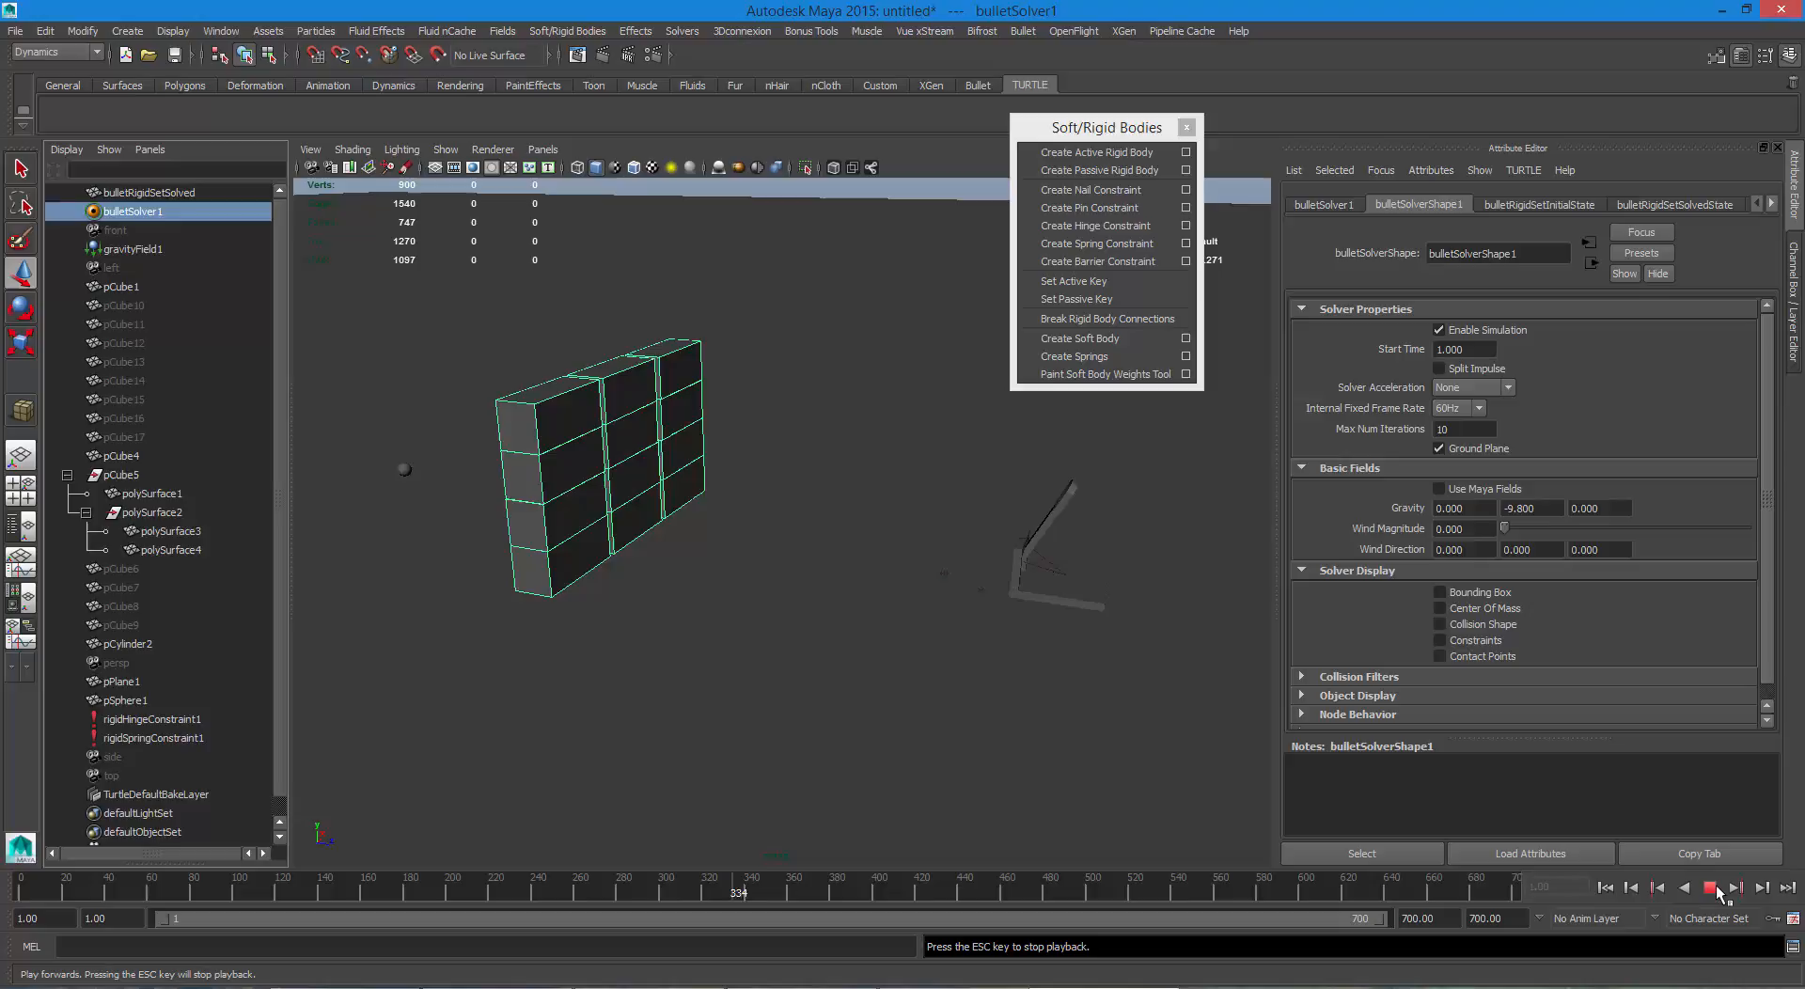
{"action": "left_click", "coordinate": [1717, 890]}
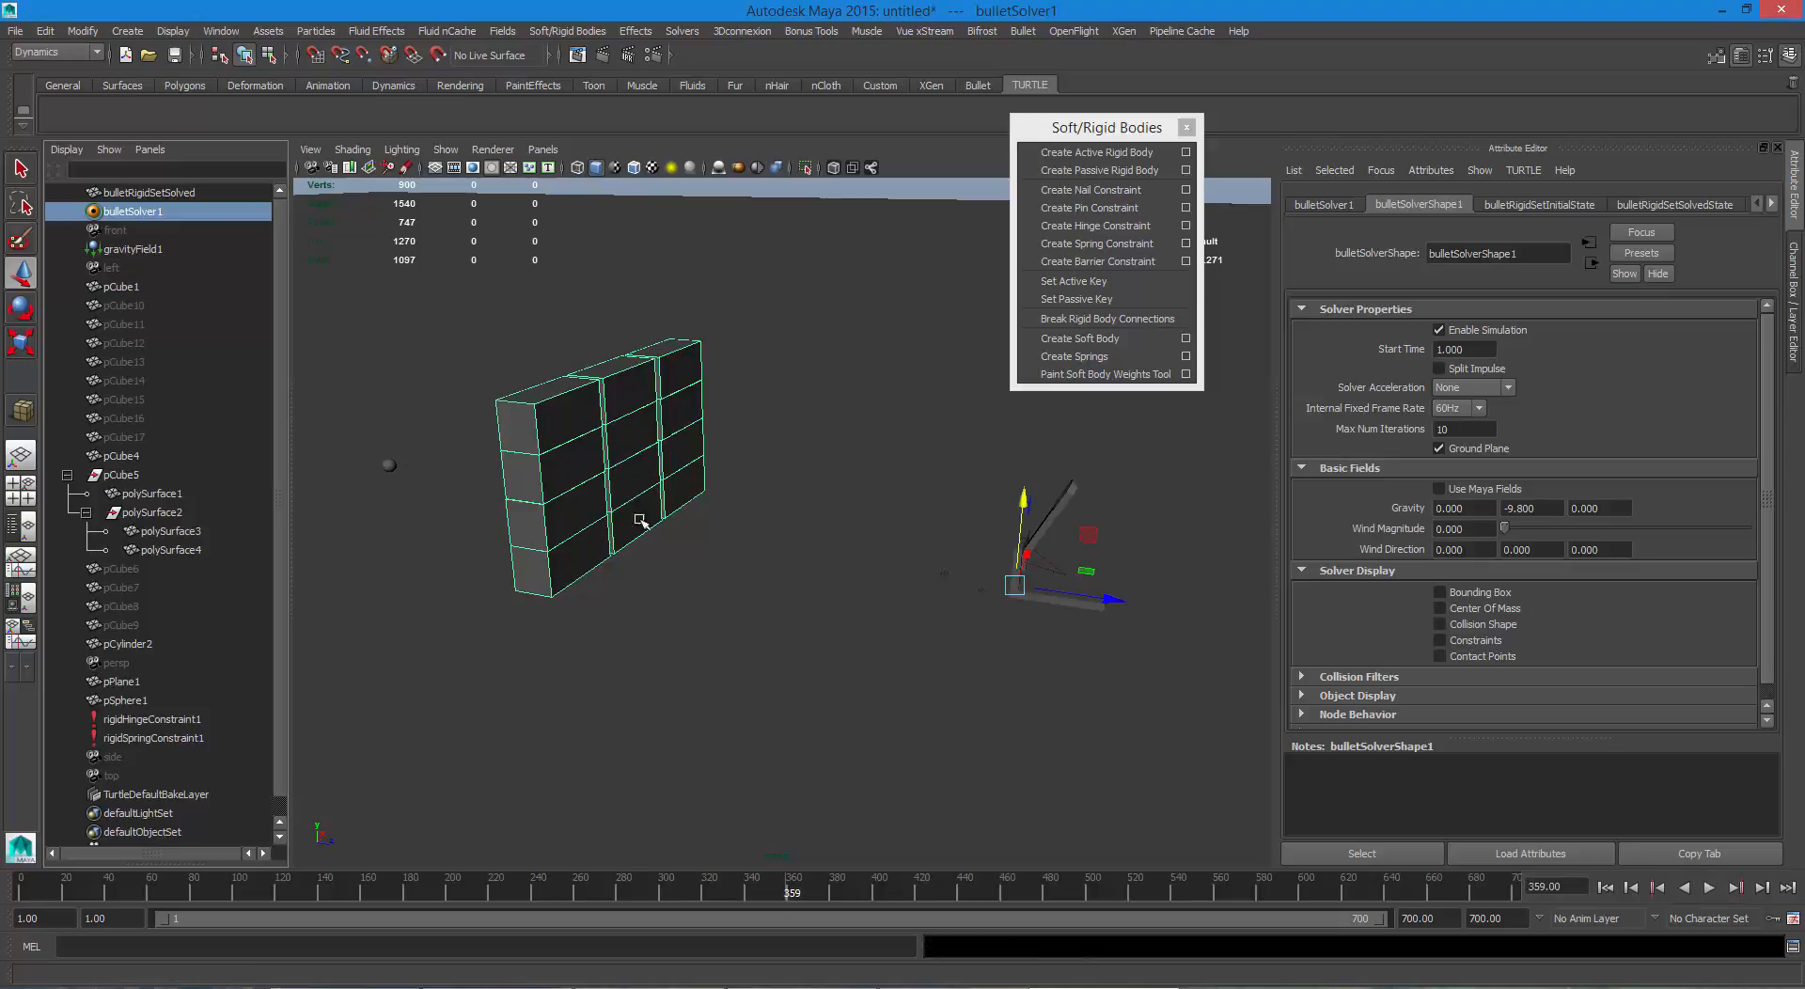
{"action": "left_click", "coordinate": [1606, 888]}
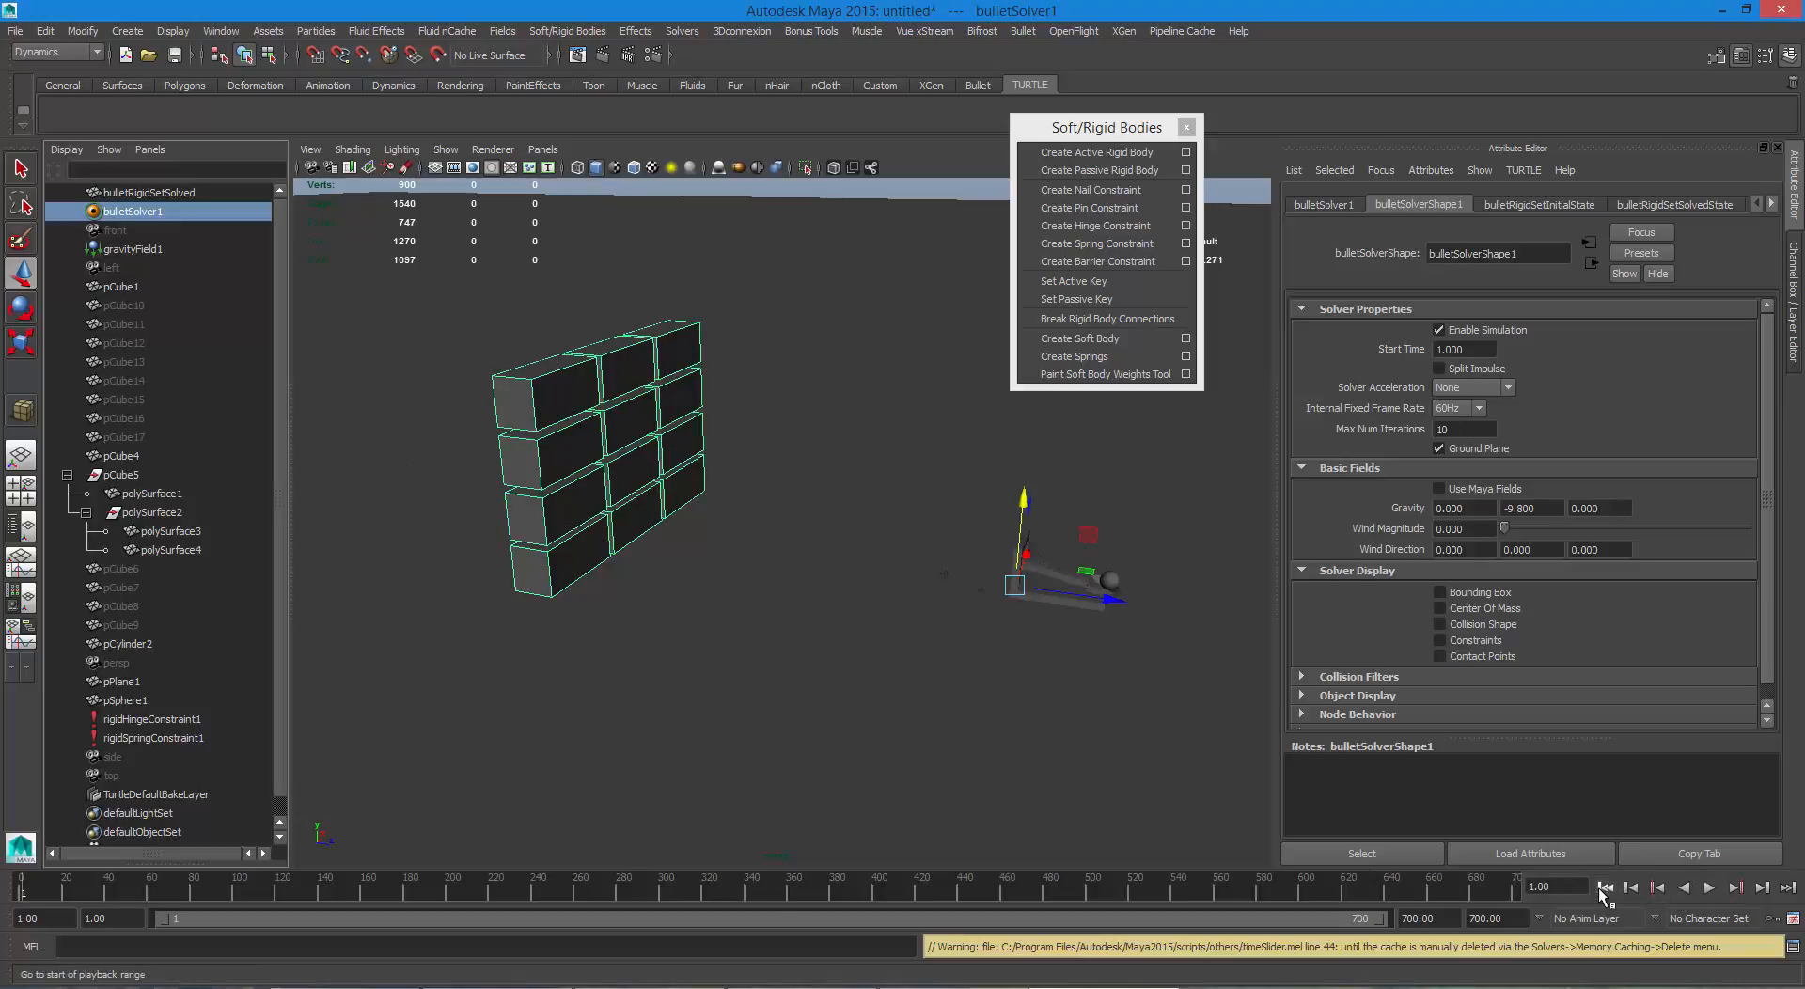
{"action": "left_click_drag", "start_coordinate": [903, 546], "coordinate": [949, 582], "text": "alt"}
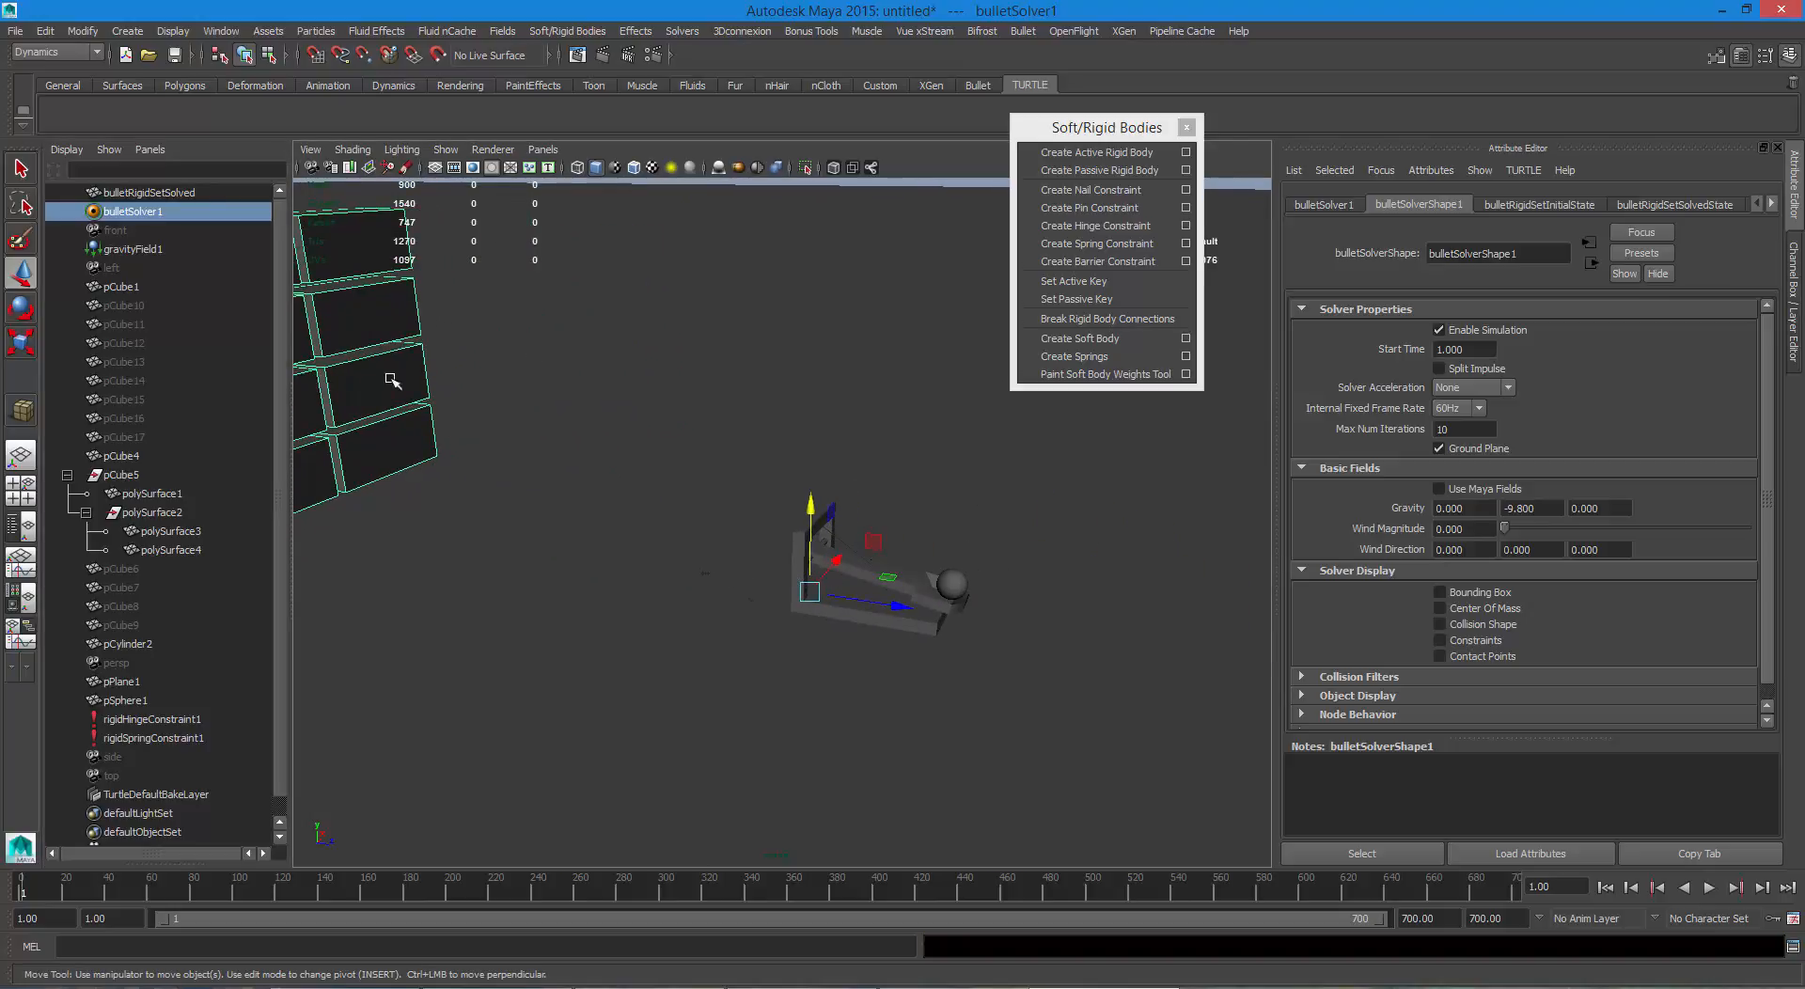
Duplicate the catapult ball pSphere1 into pSphere2 and check its rigidBody attributes.
{"action": "left_click", "coordinate": [952, 585]}
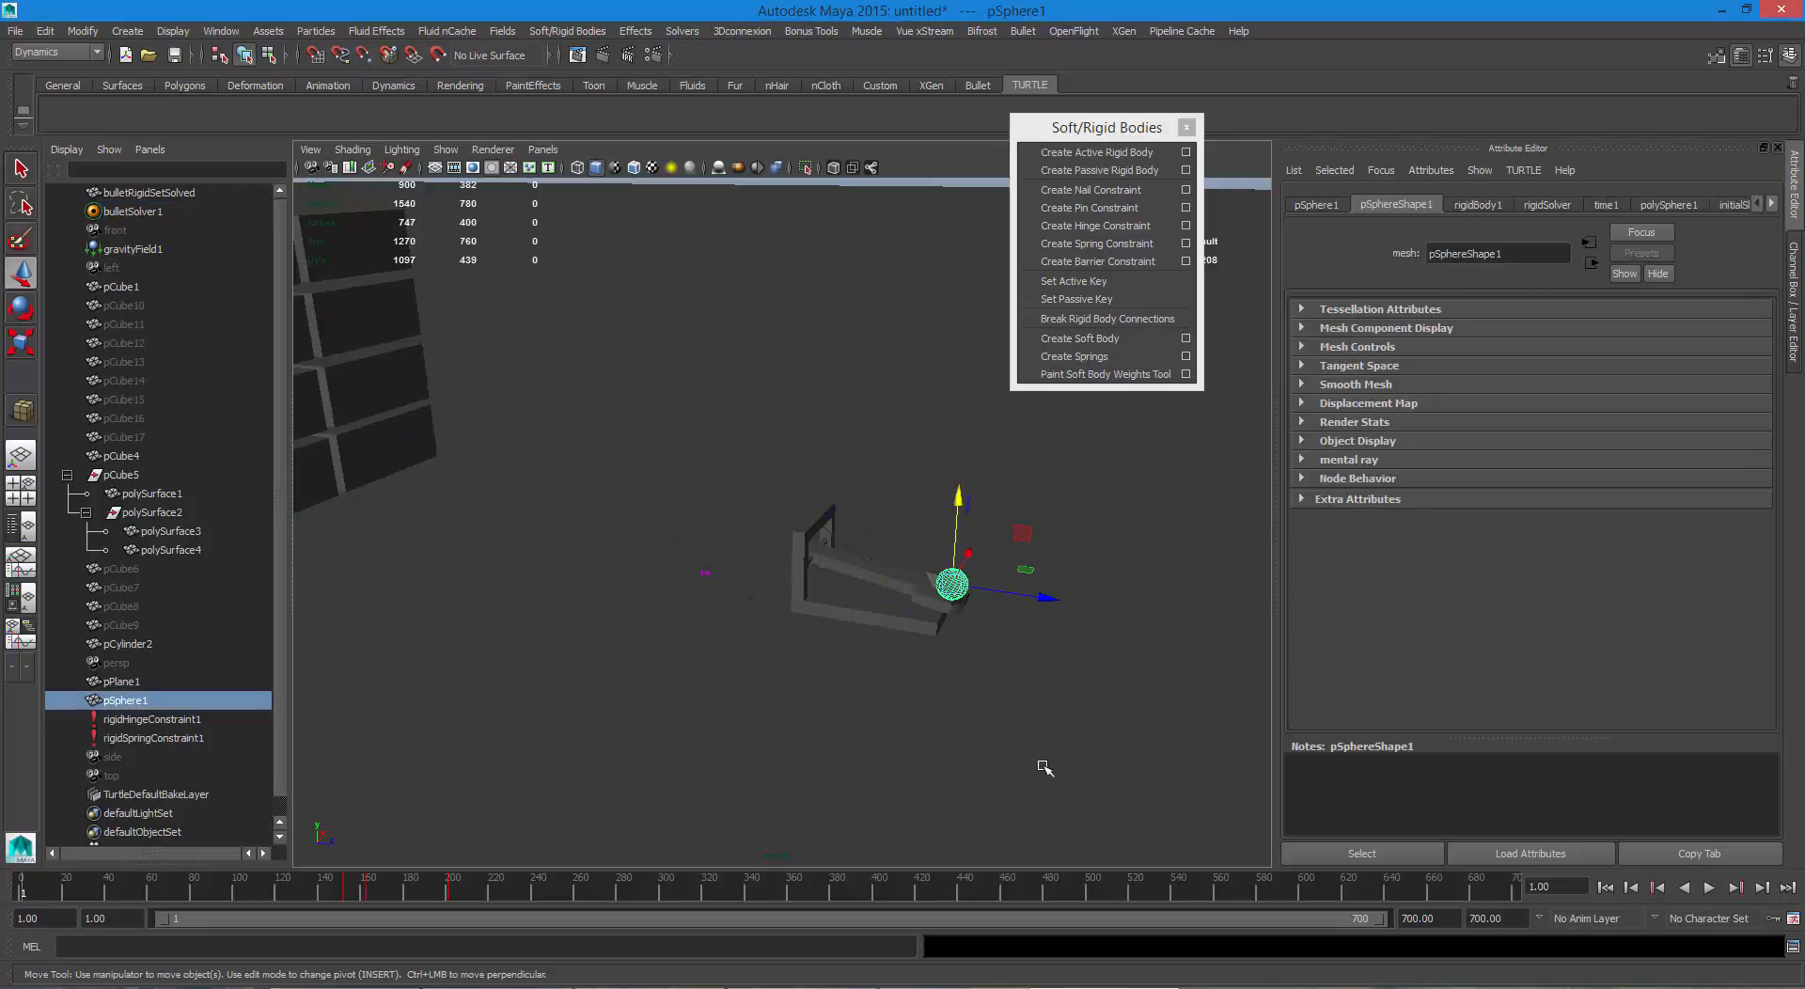
{"action": "scroll", "coordinate": [846, 633], "scroll_direction": "up", "scroll_amount": 5}
{"action": "middle_click_drag", "start_coordinate": [1094, 707], "coordinate": [930, 658], "text": "alt"}
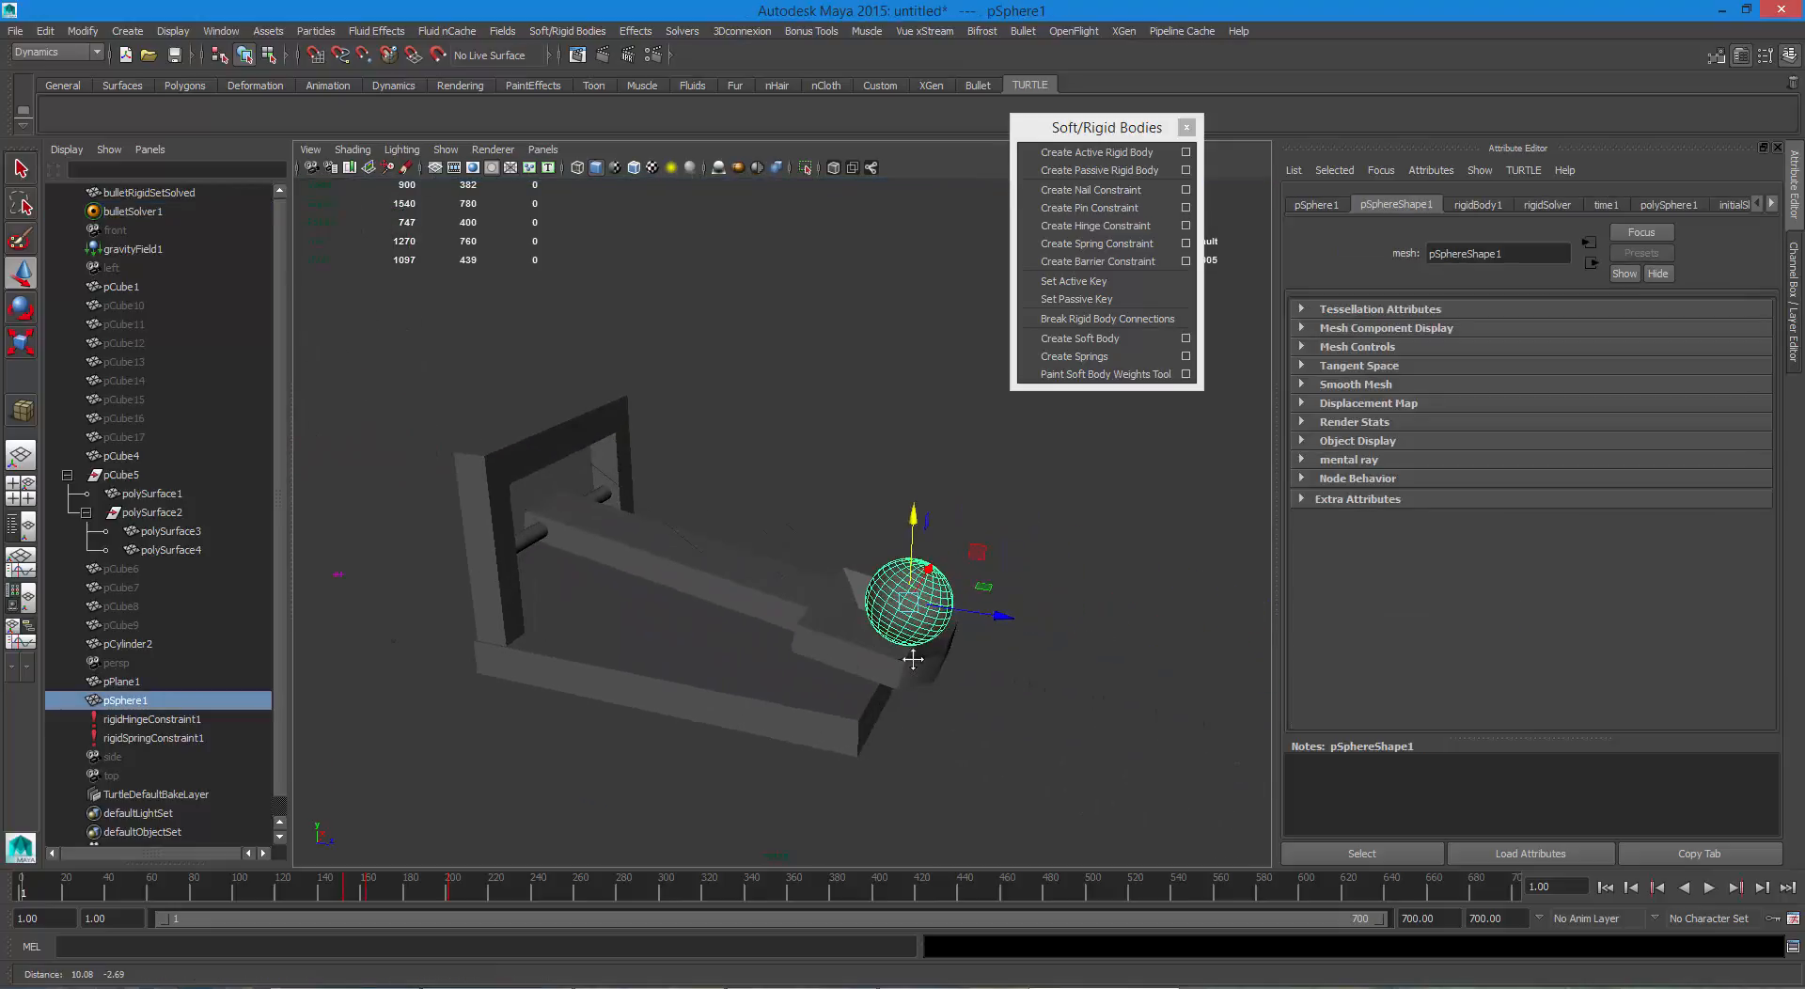
{"action": "left_click_drag", "start_coordinate": [917, 661], "coordinate": [973, 659], "text": "alt"}
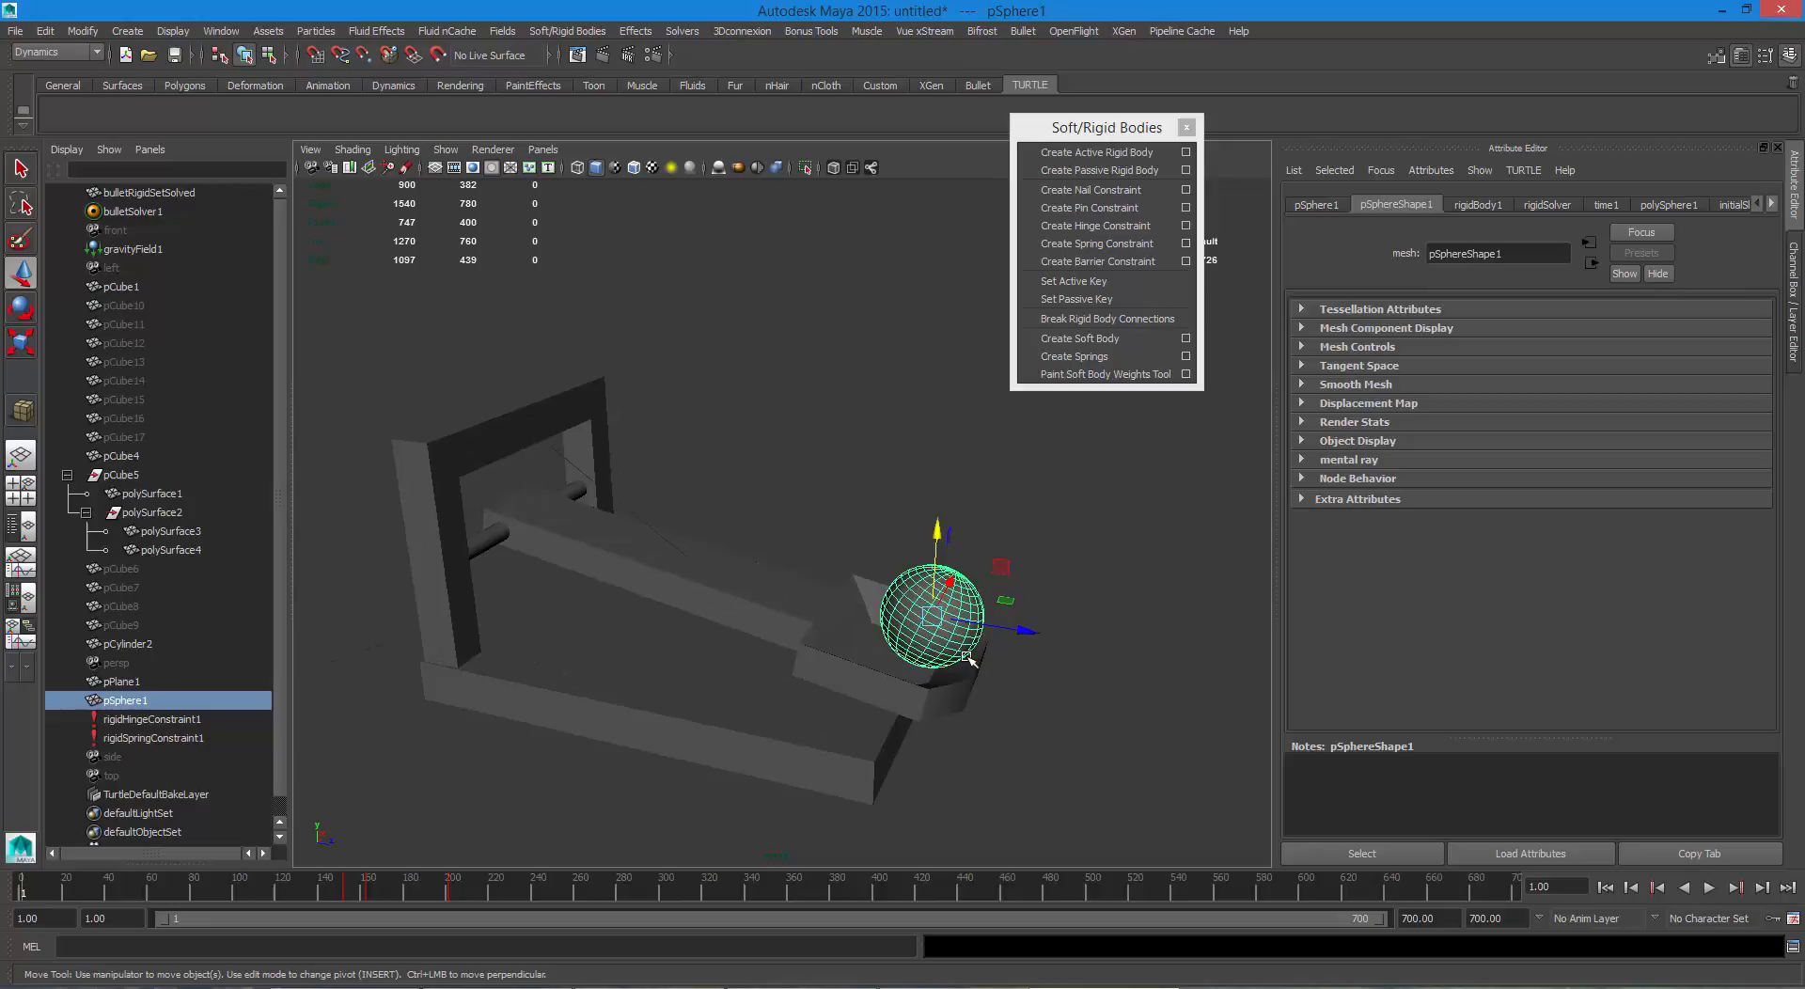
{"action": "key", "text": "ctrl+d"}
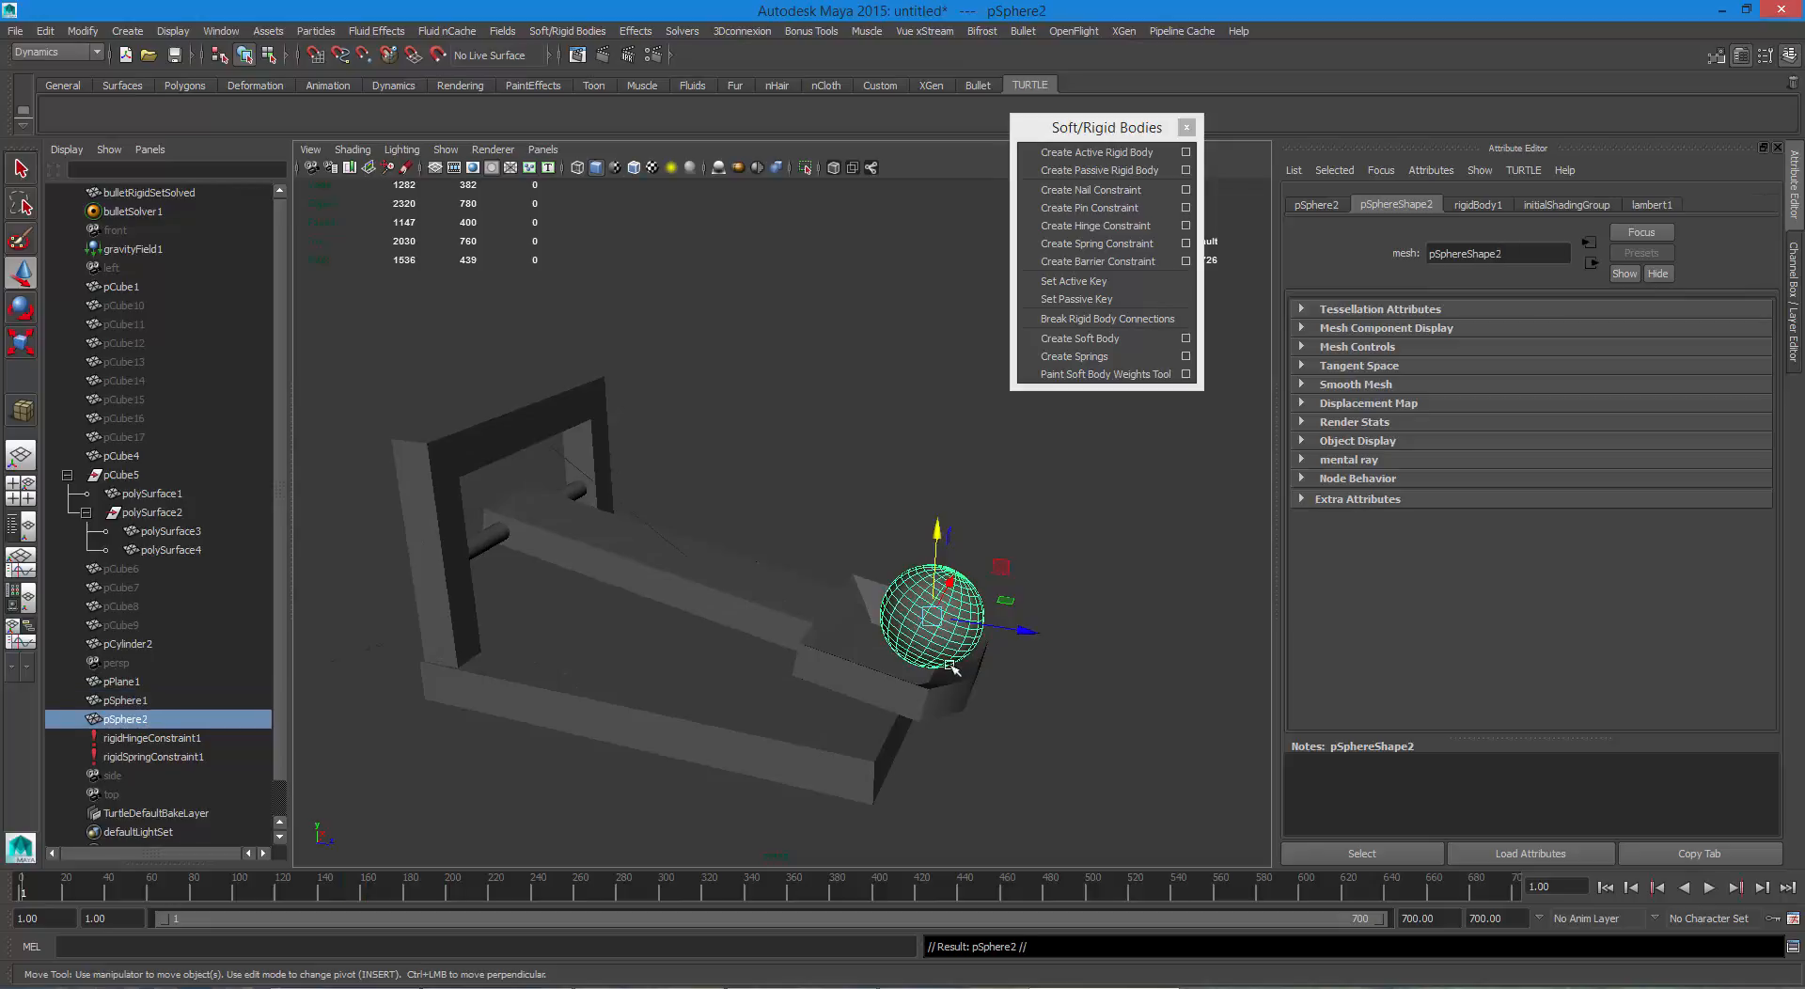
{"action": "left_click", "coordinate": [1472, 206]}
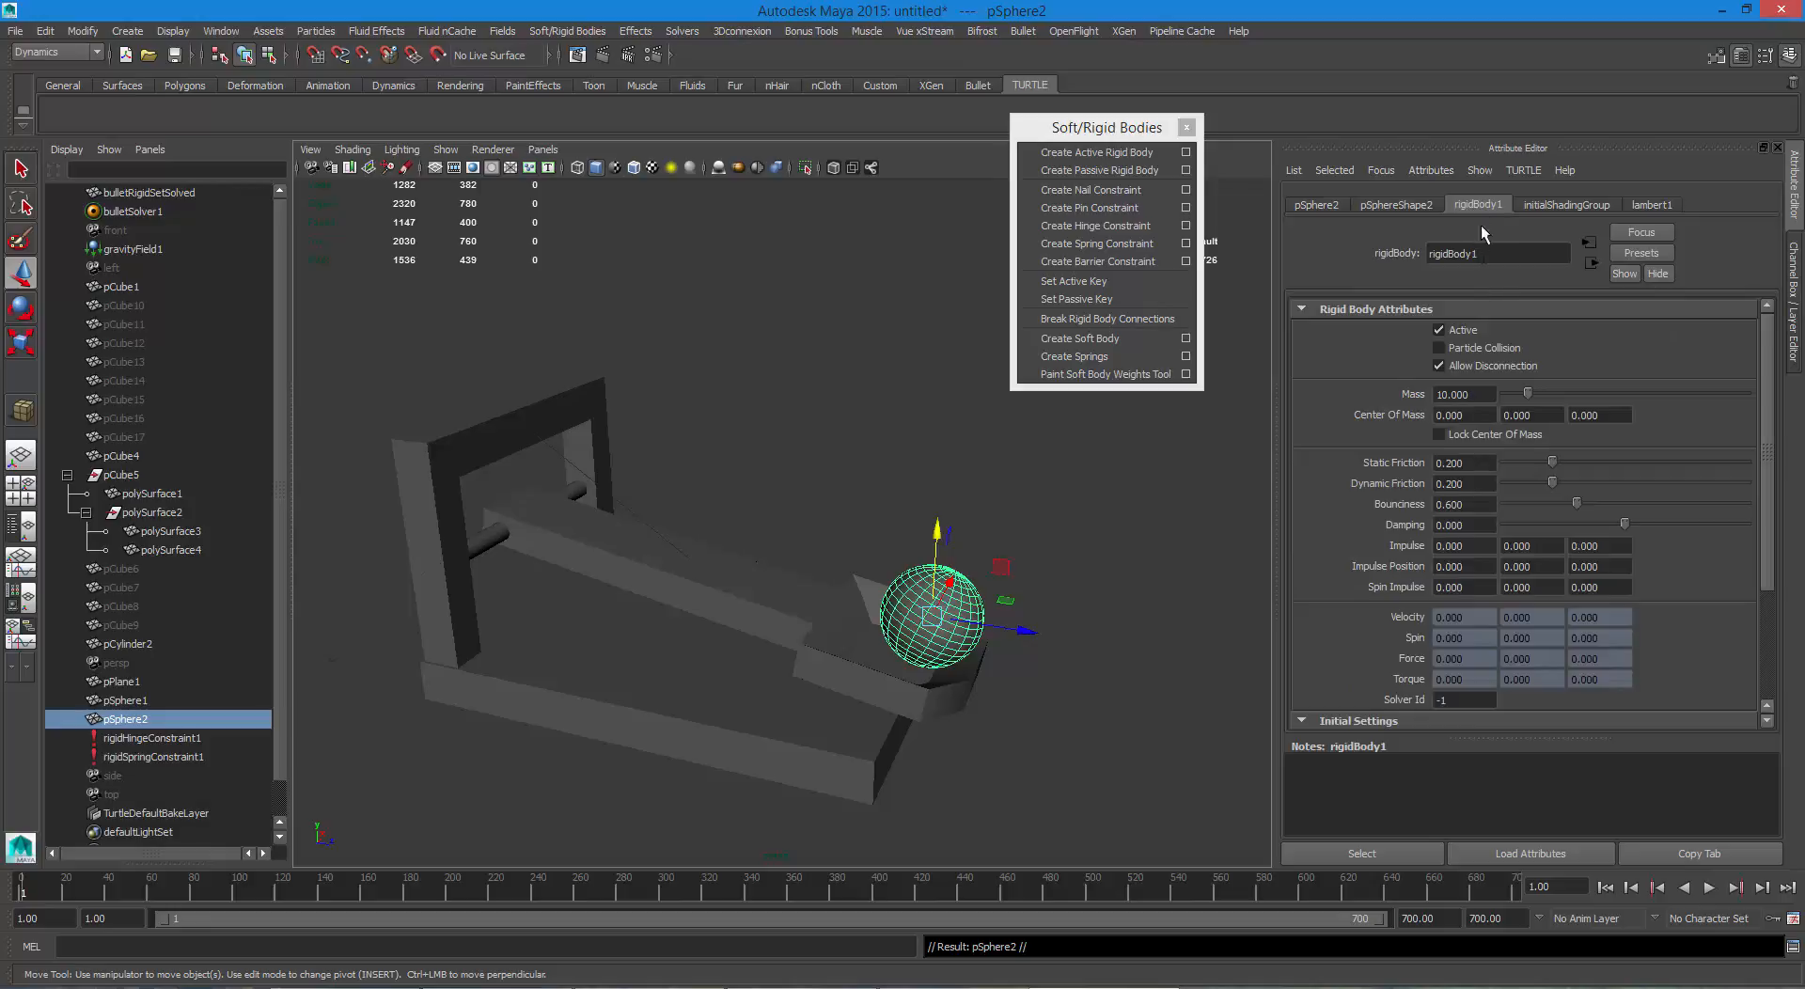
{"action": "left_click", "coordinate": [1401, 853]}
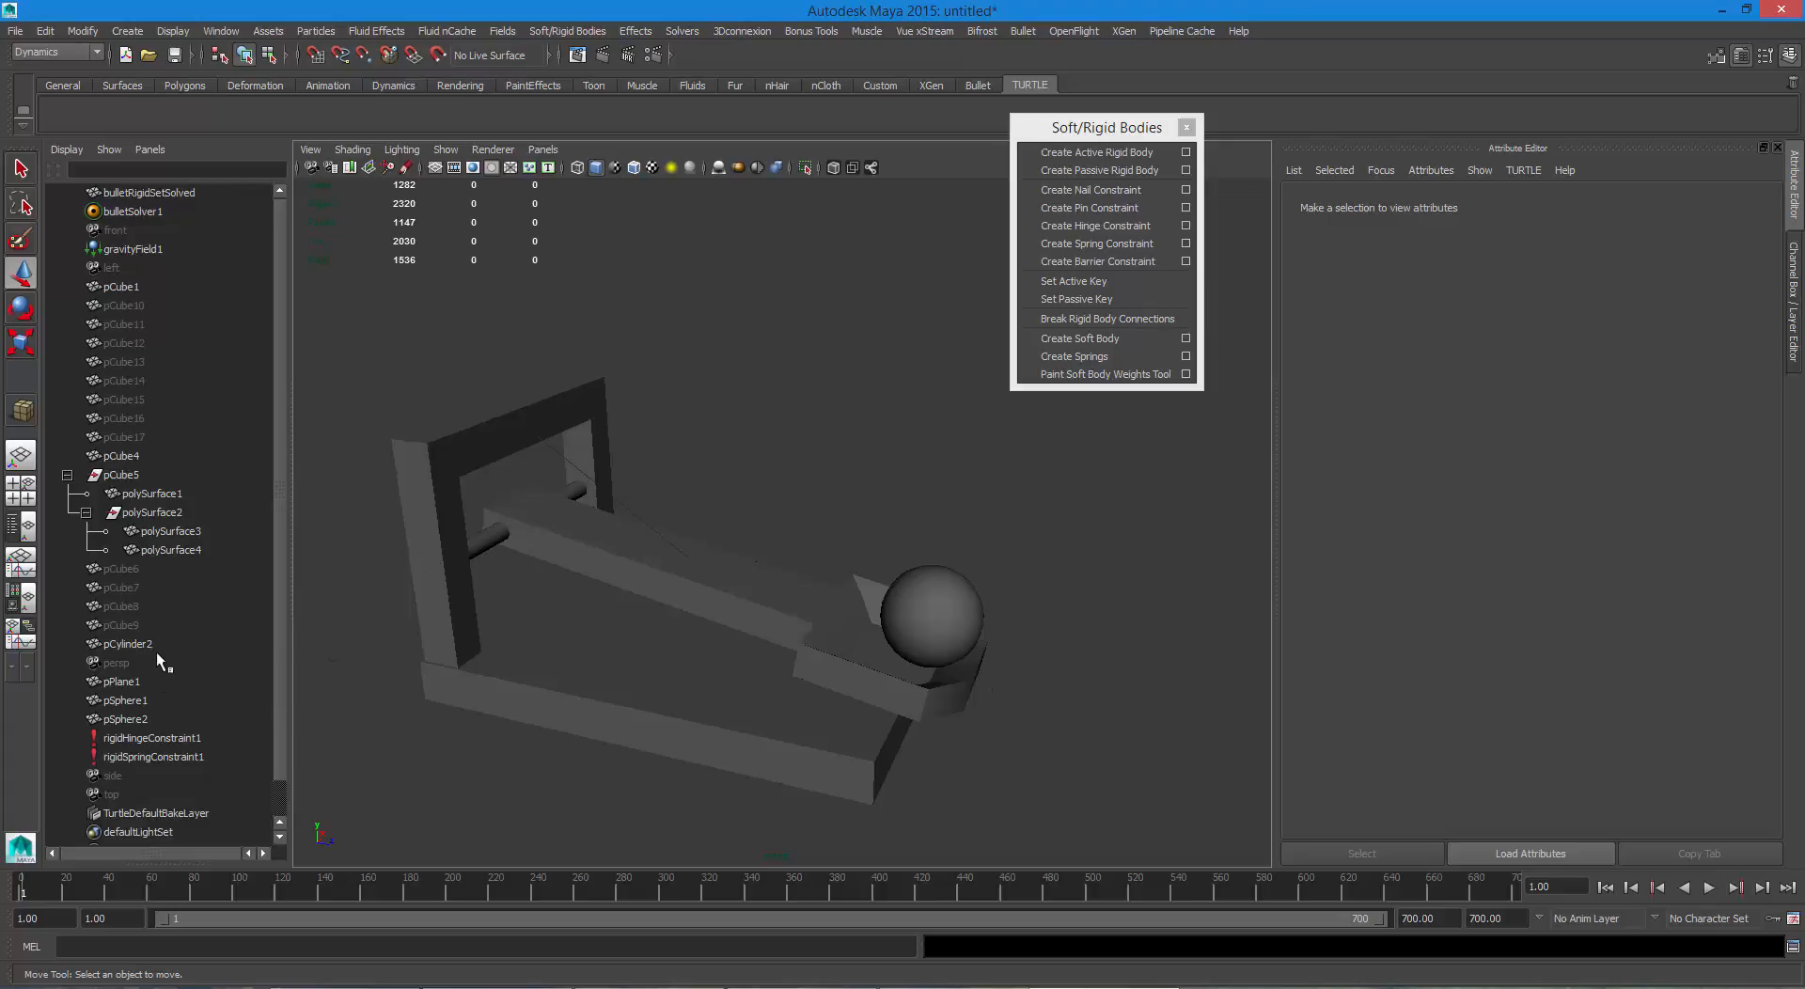
Rename pSphere2 to Bullet_Sphere in the Outliner.
{"action": "left_click", "coordinate": [139, 719]}
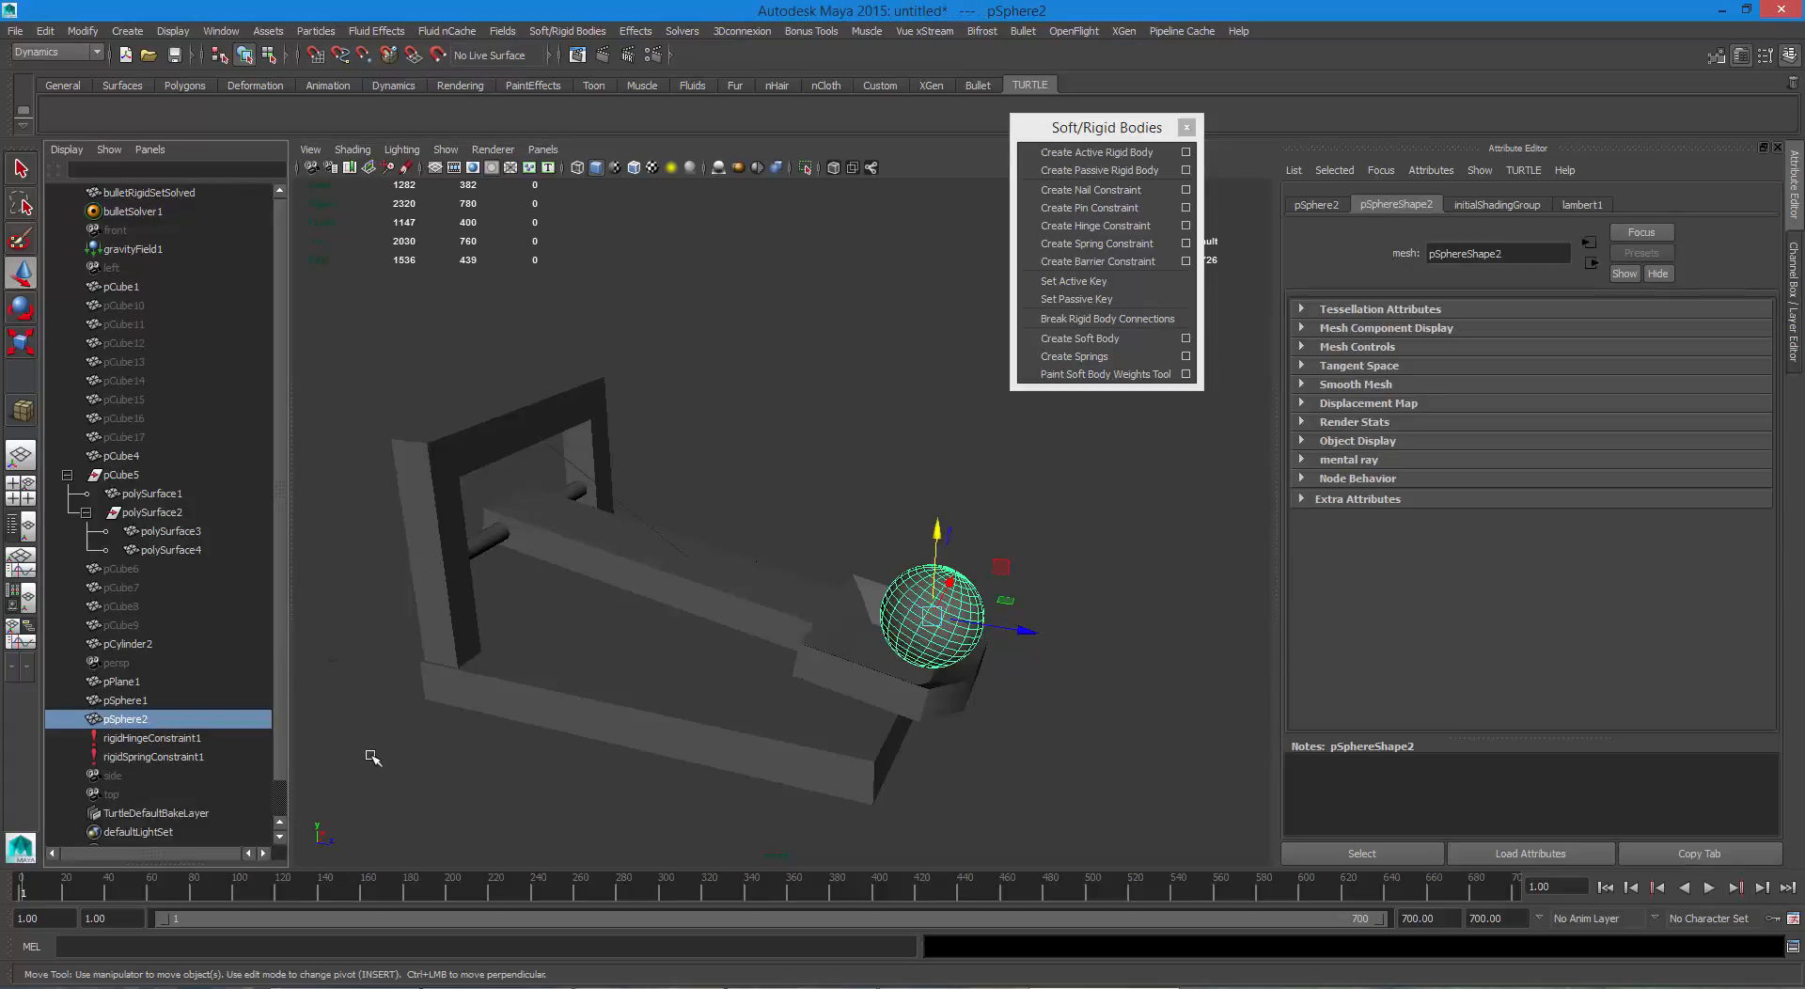
{"action": "double_click", "coordinate": [127, 718]}
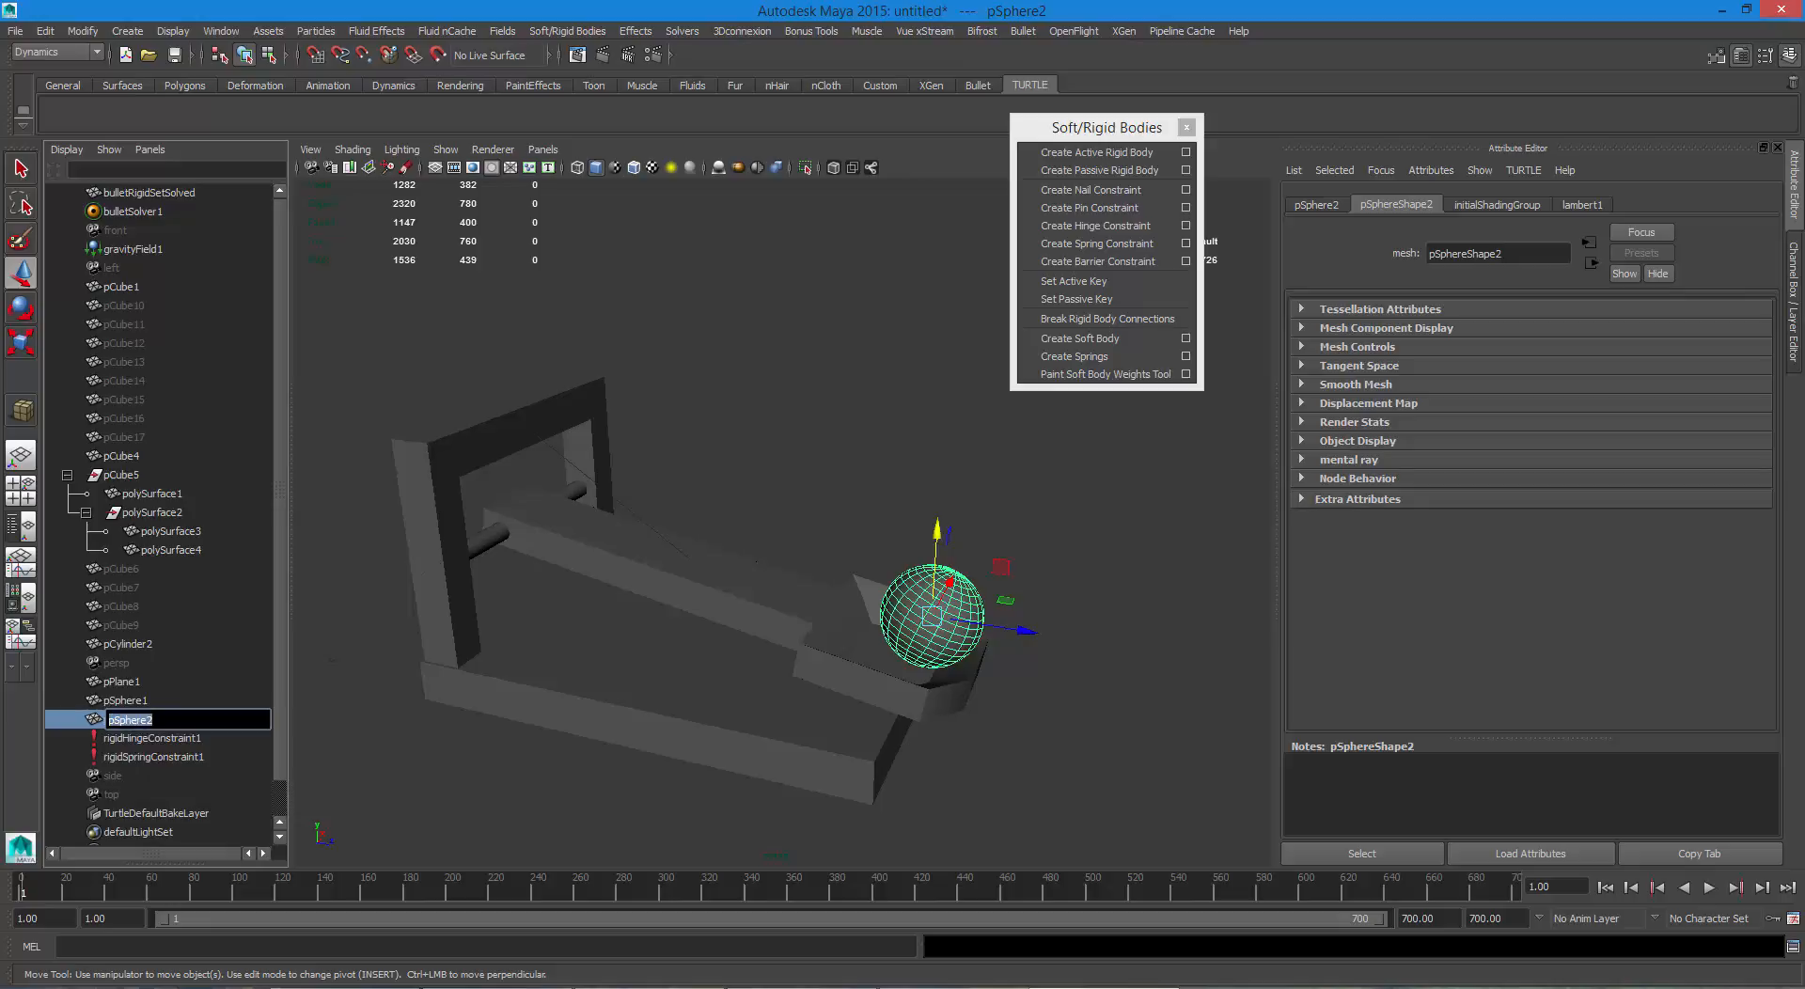
{"action": "type", "text": "Bullet_"}
{"action": "key", "text": "Return"}
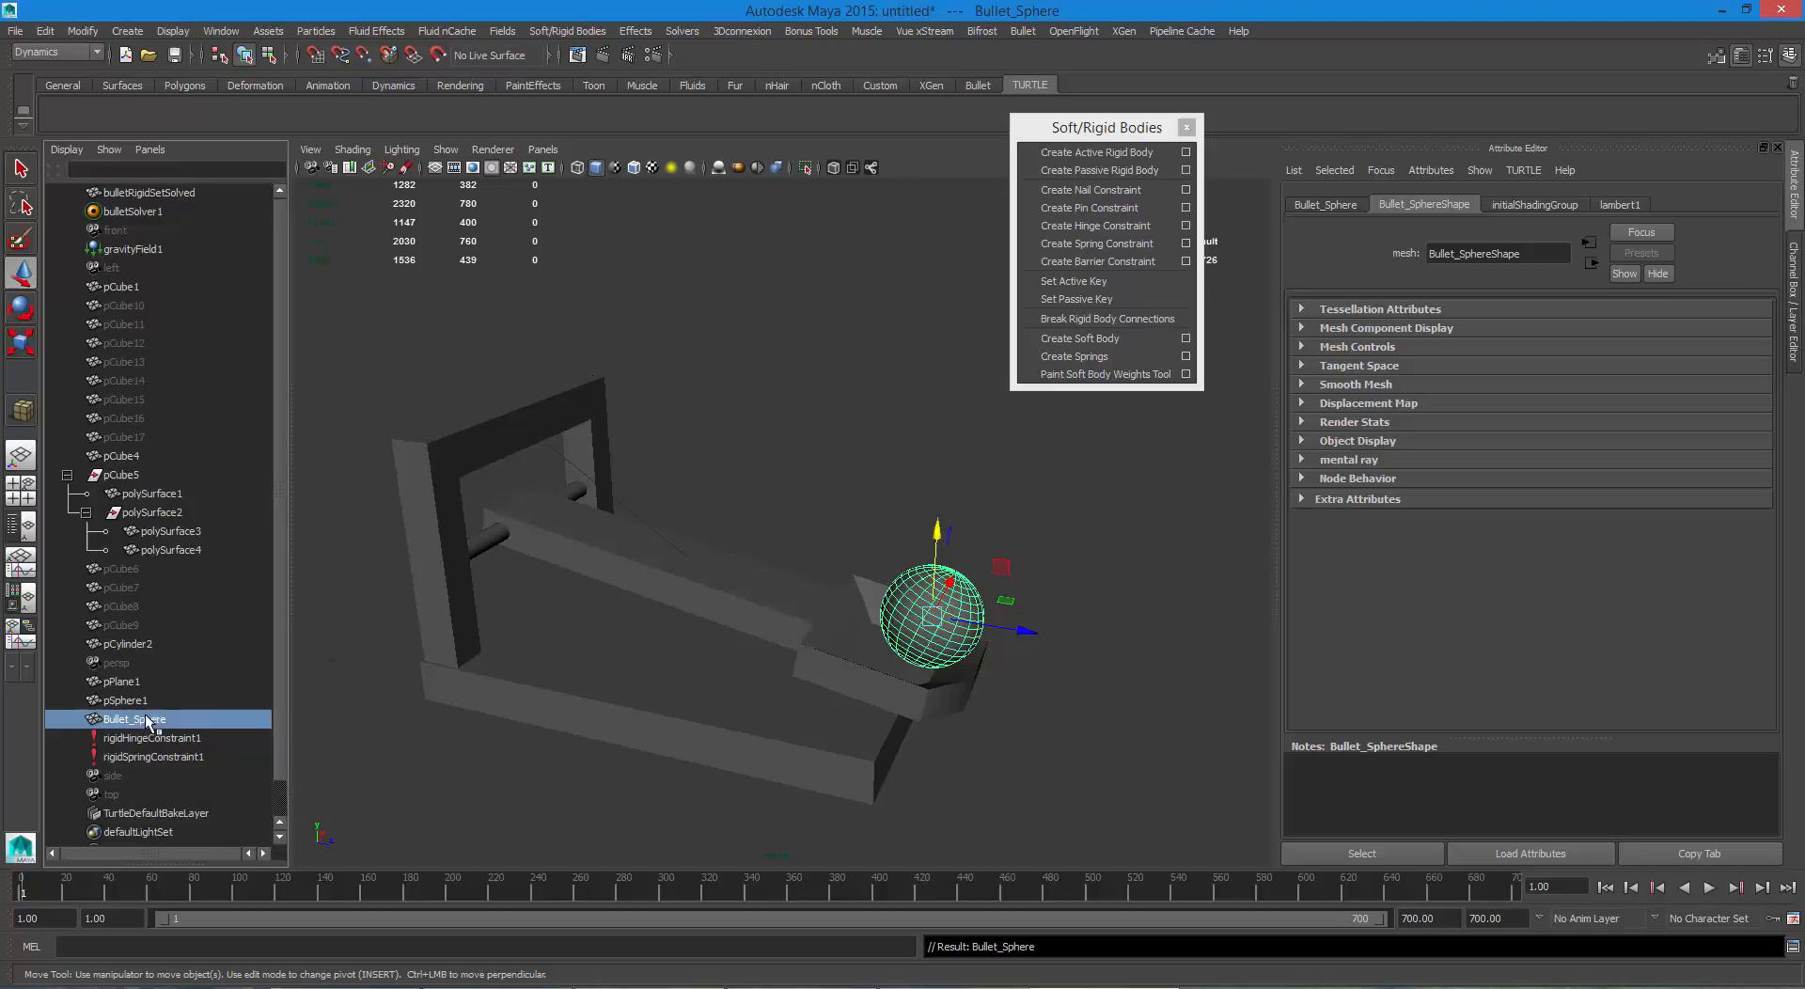
Select pSphere1 together with Bullet_Sphere.
{"action": "left_click", "coordinate": [134, 704], "text": "shift"}
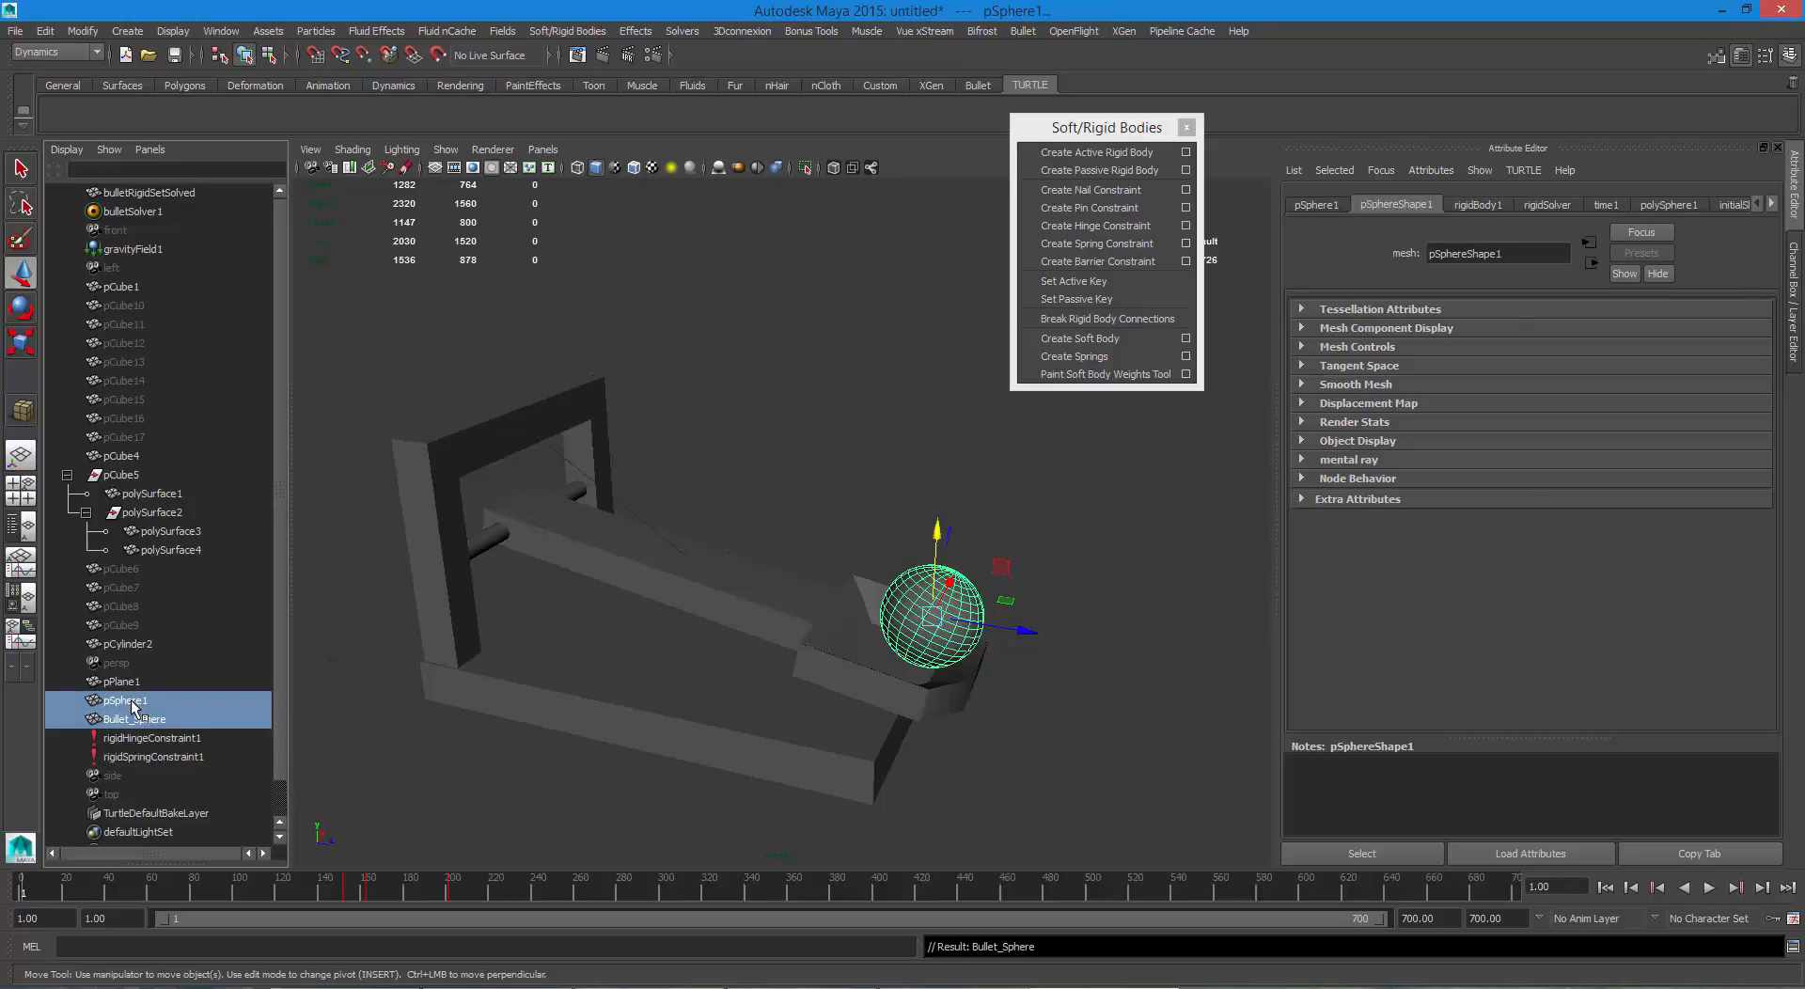
{"action": "left_click", "coordinate": [131, 719]}
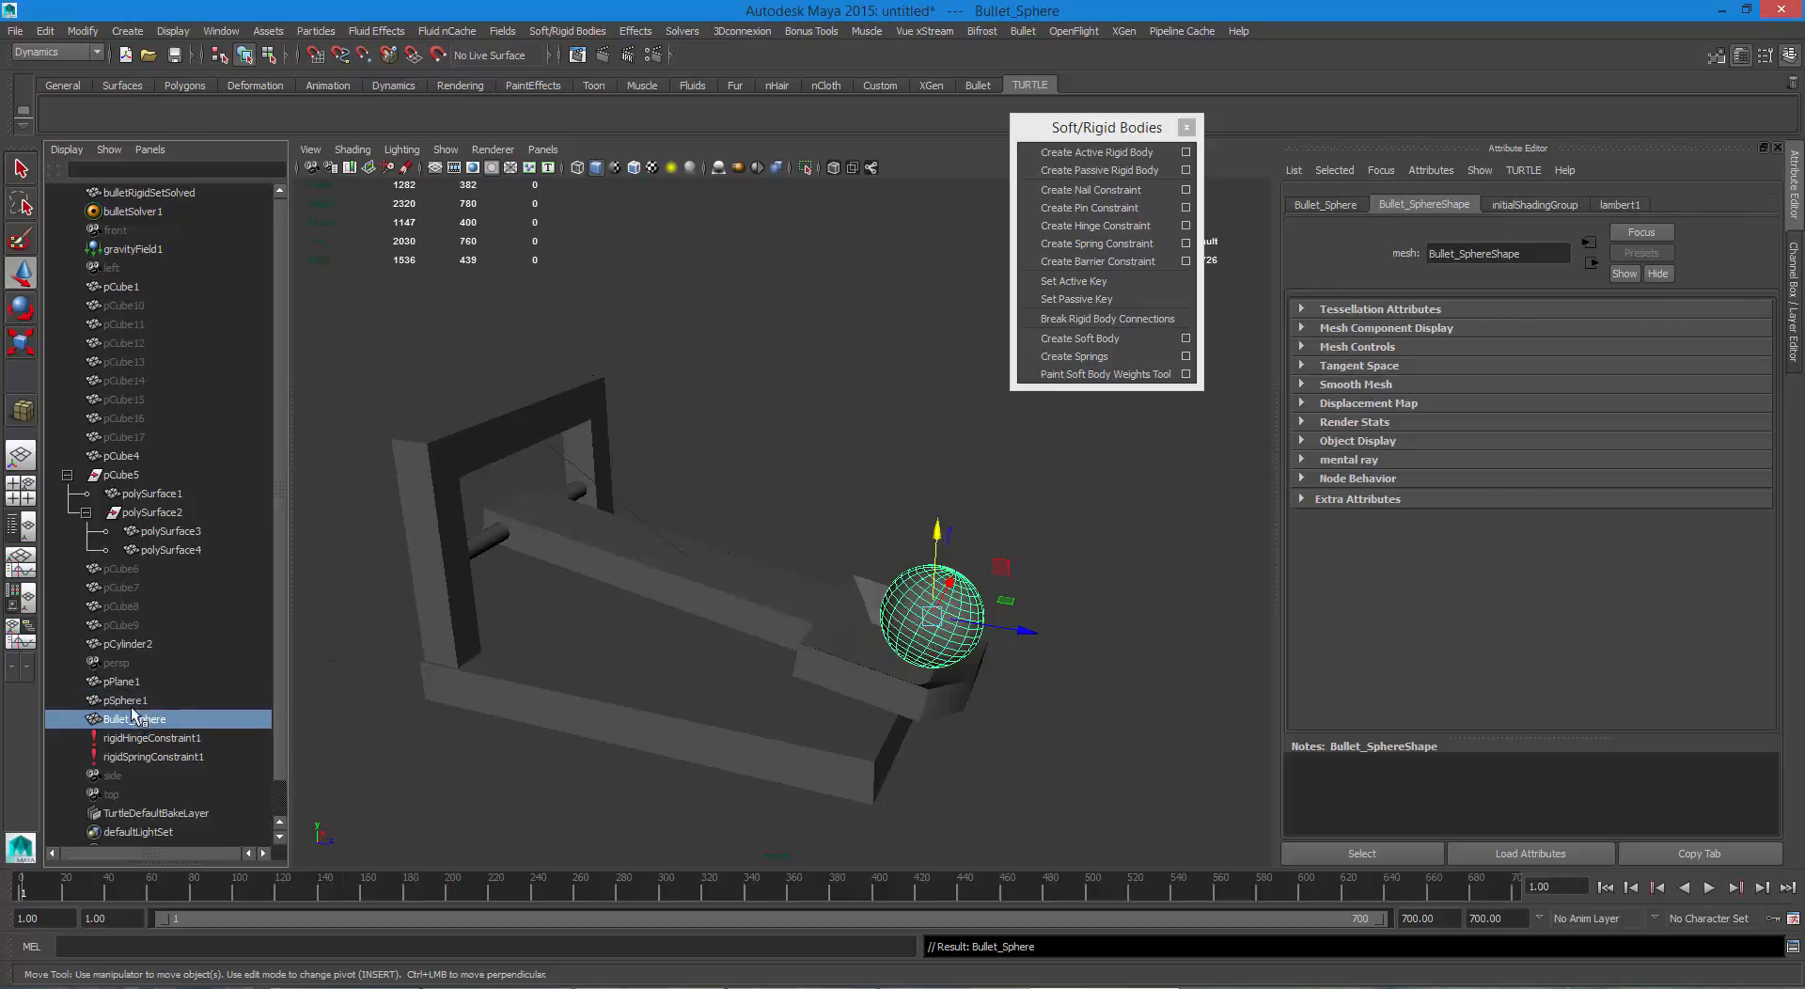
{"action": "left_click", "coordinate": [127, 702], "text": "shift"}
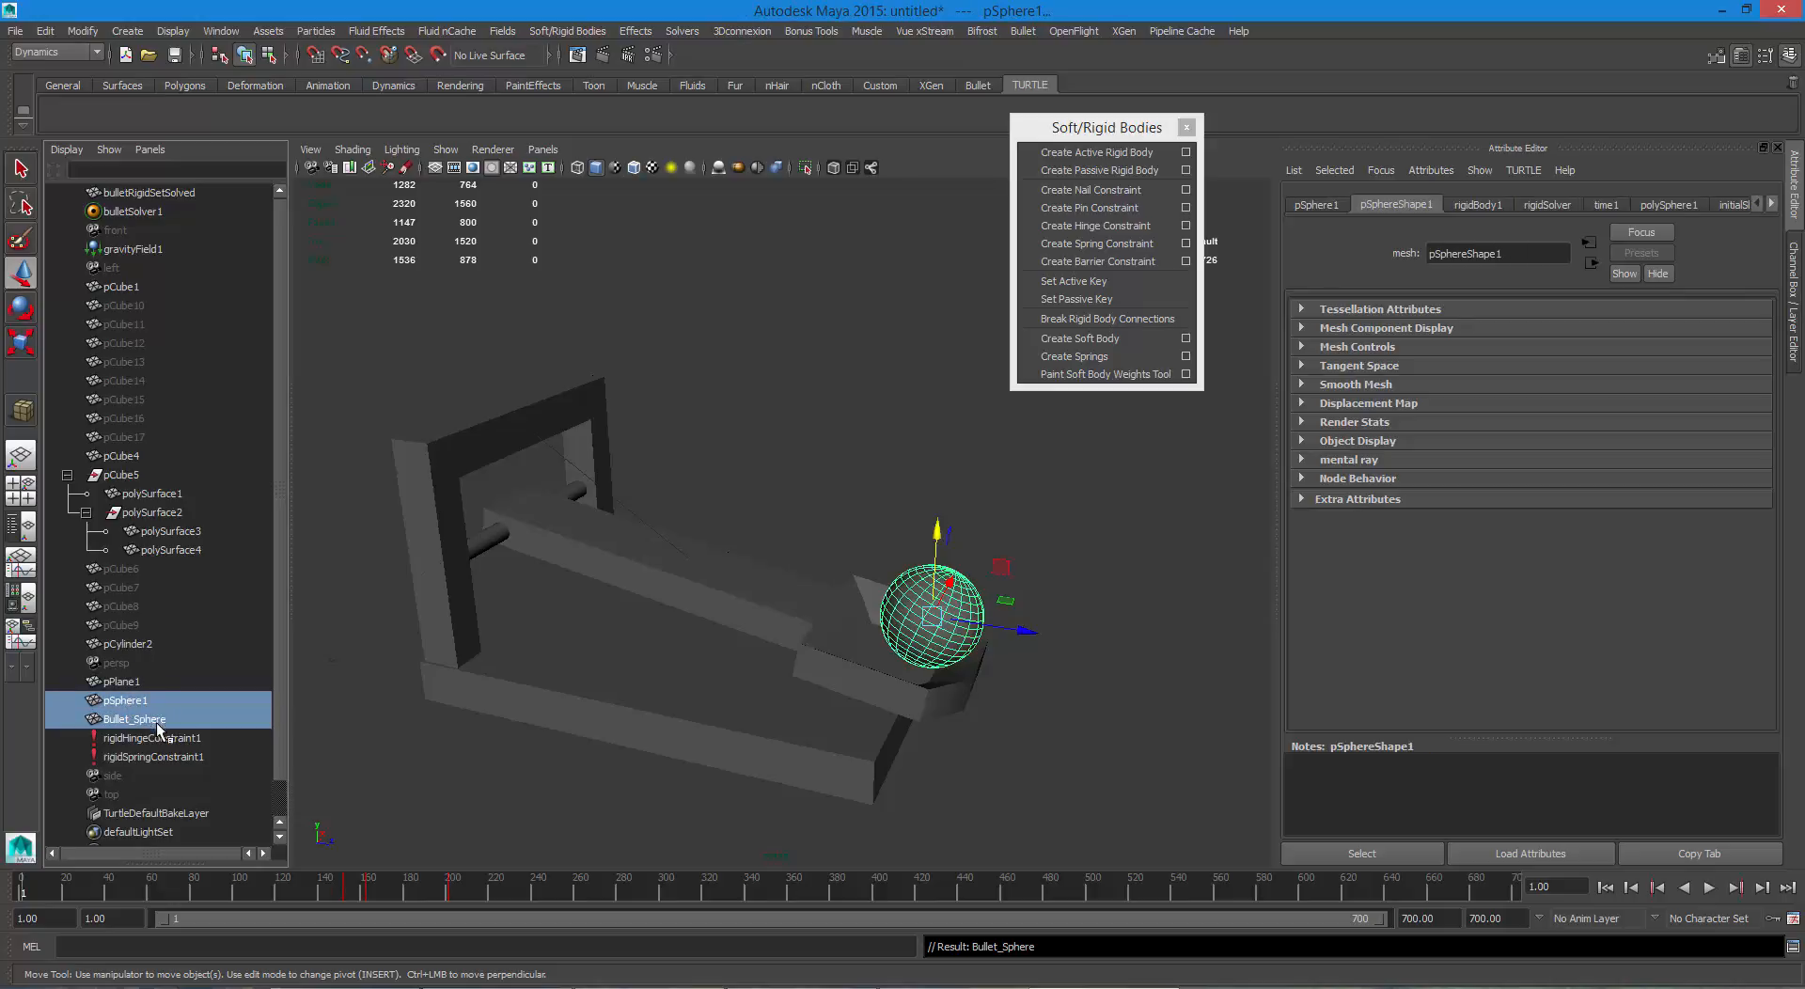
{"action": "left_click", "coordinate": [141, 720]}
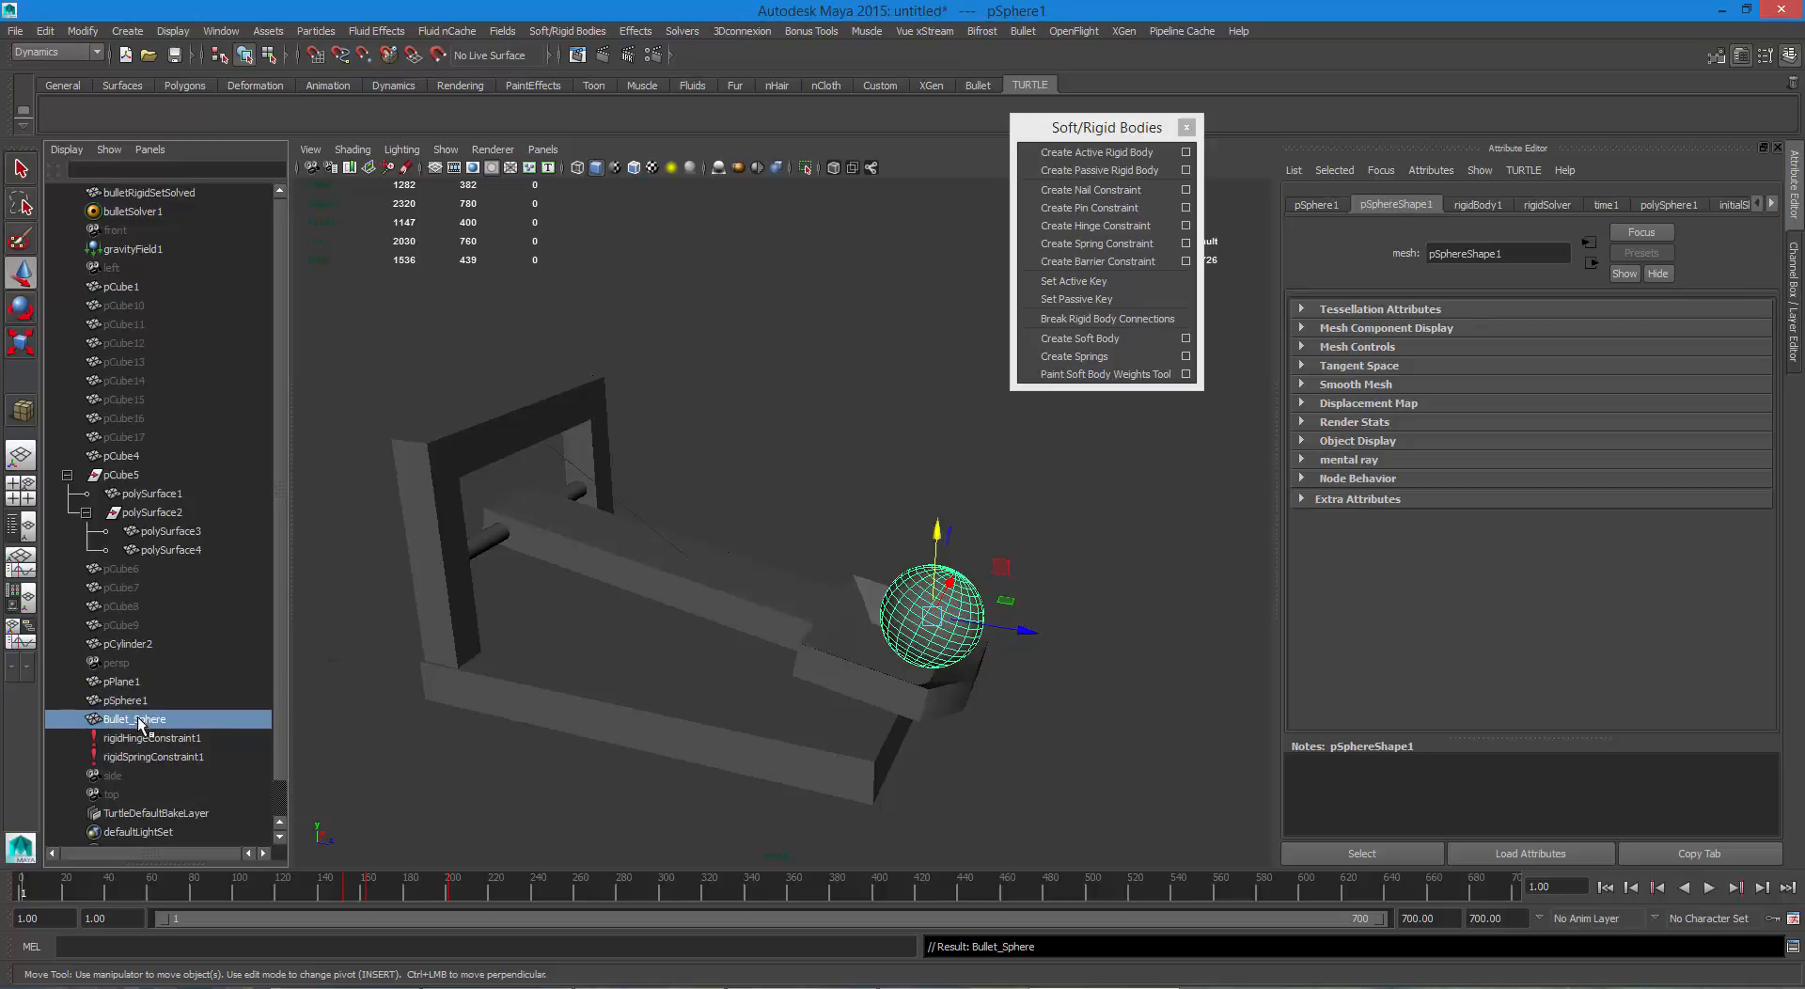
{"action": "left_click", "coordinate": [131, 702], "text": "shift"}
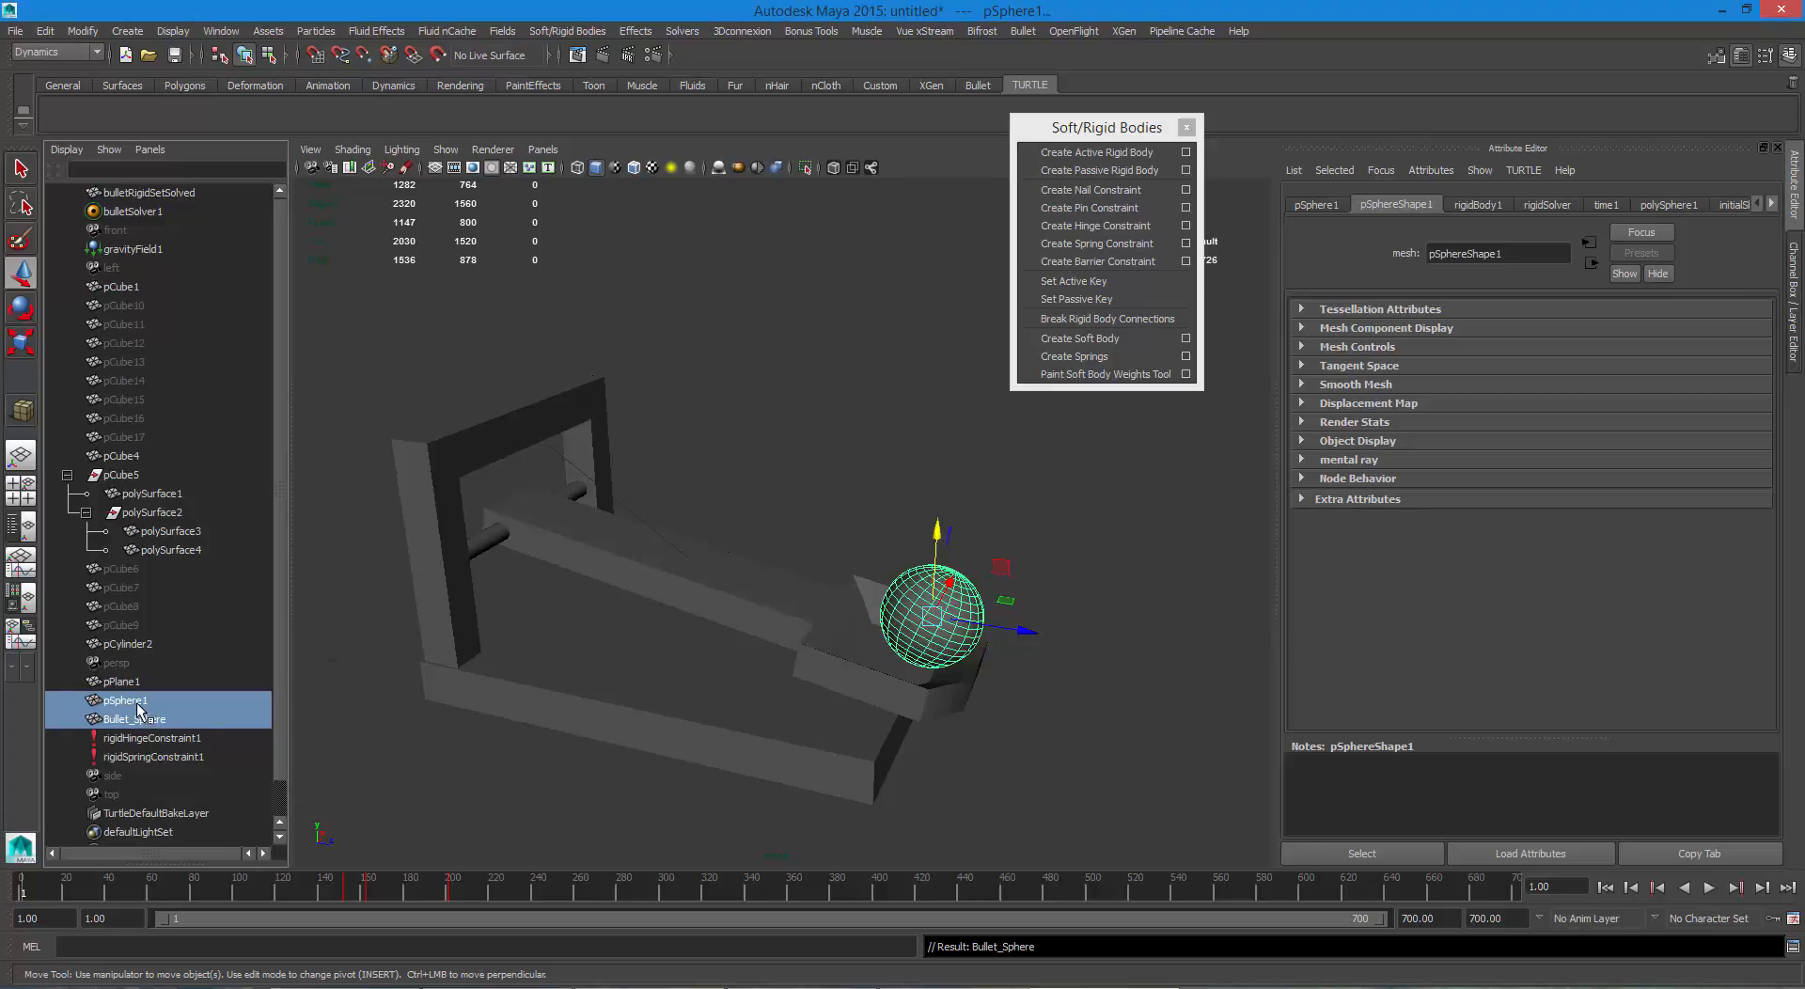
Reselect pSphere1 with Bullet_Sphere and group the two spheres into group1 via Edit > Group.
{"action": "left_click", "coordinate": [139, 701], "text": "ctrl"}
{"action": "left_click", "coordinate": [134, 702], "text": "shift"}
{"action": "left_click", "coordinate": [47, 31]}
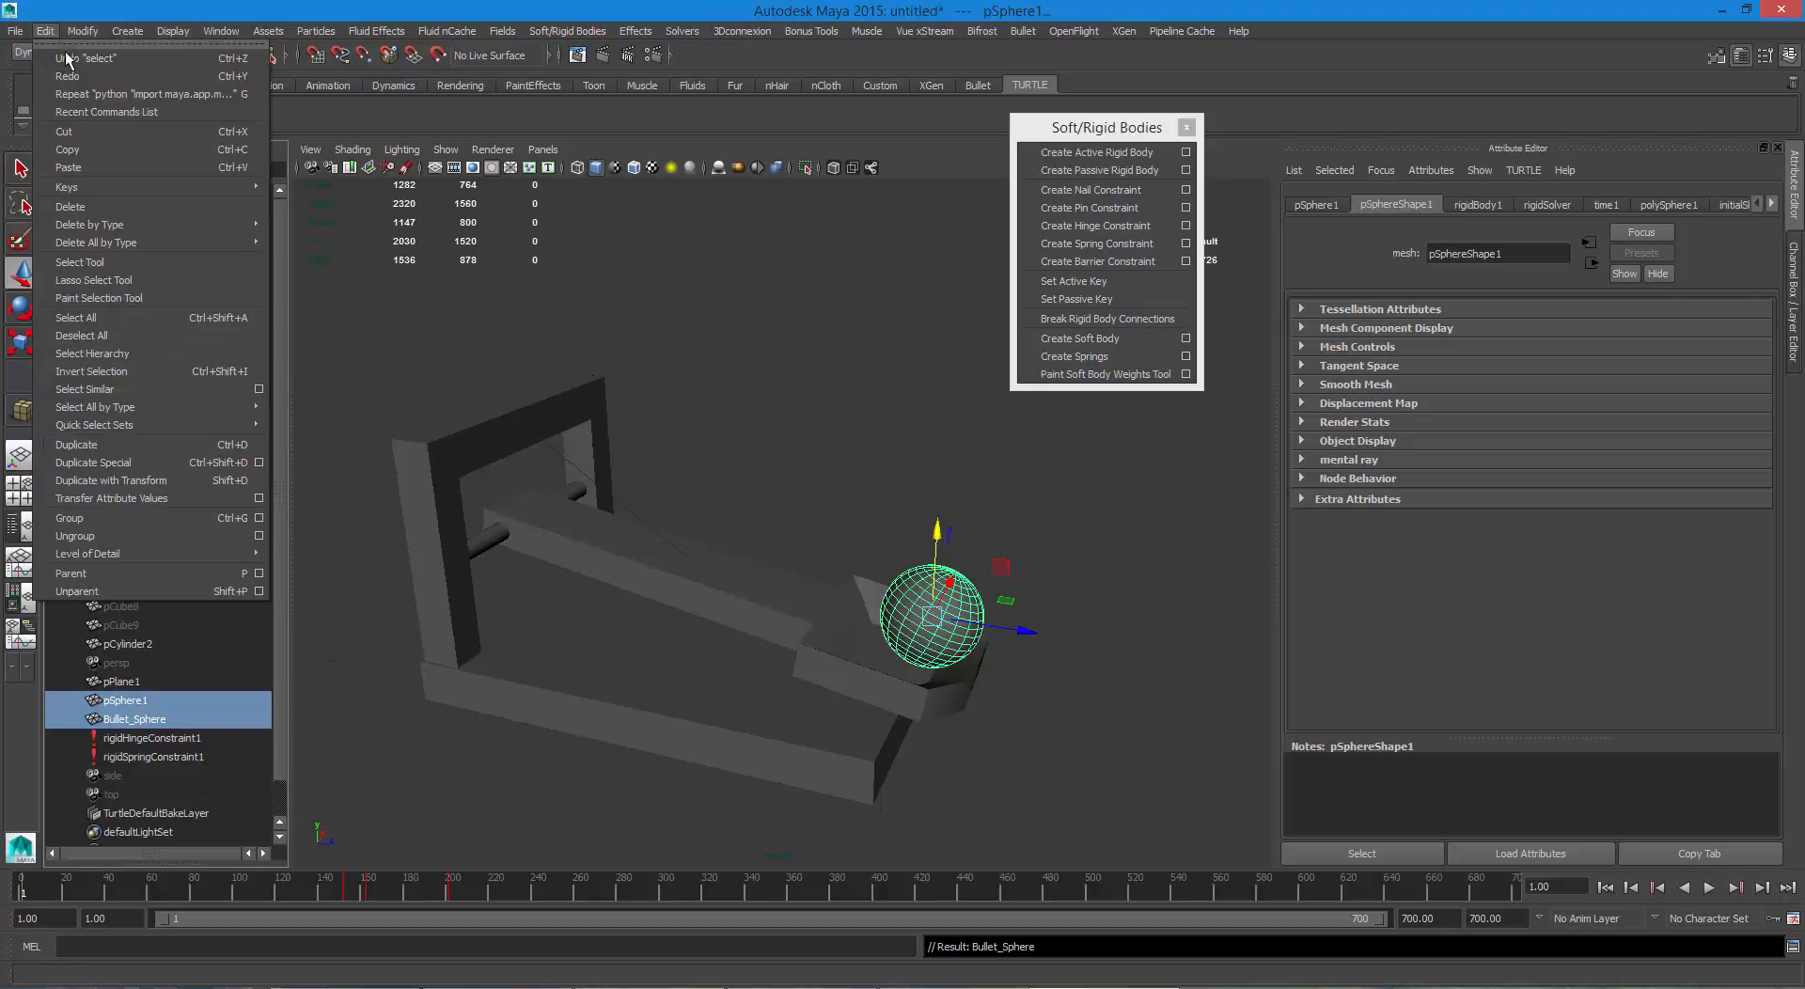
{"action": "left_click", "coordinate": [69, 517]}
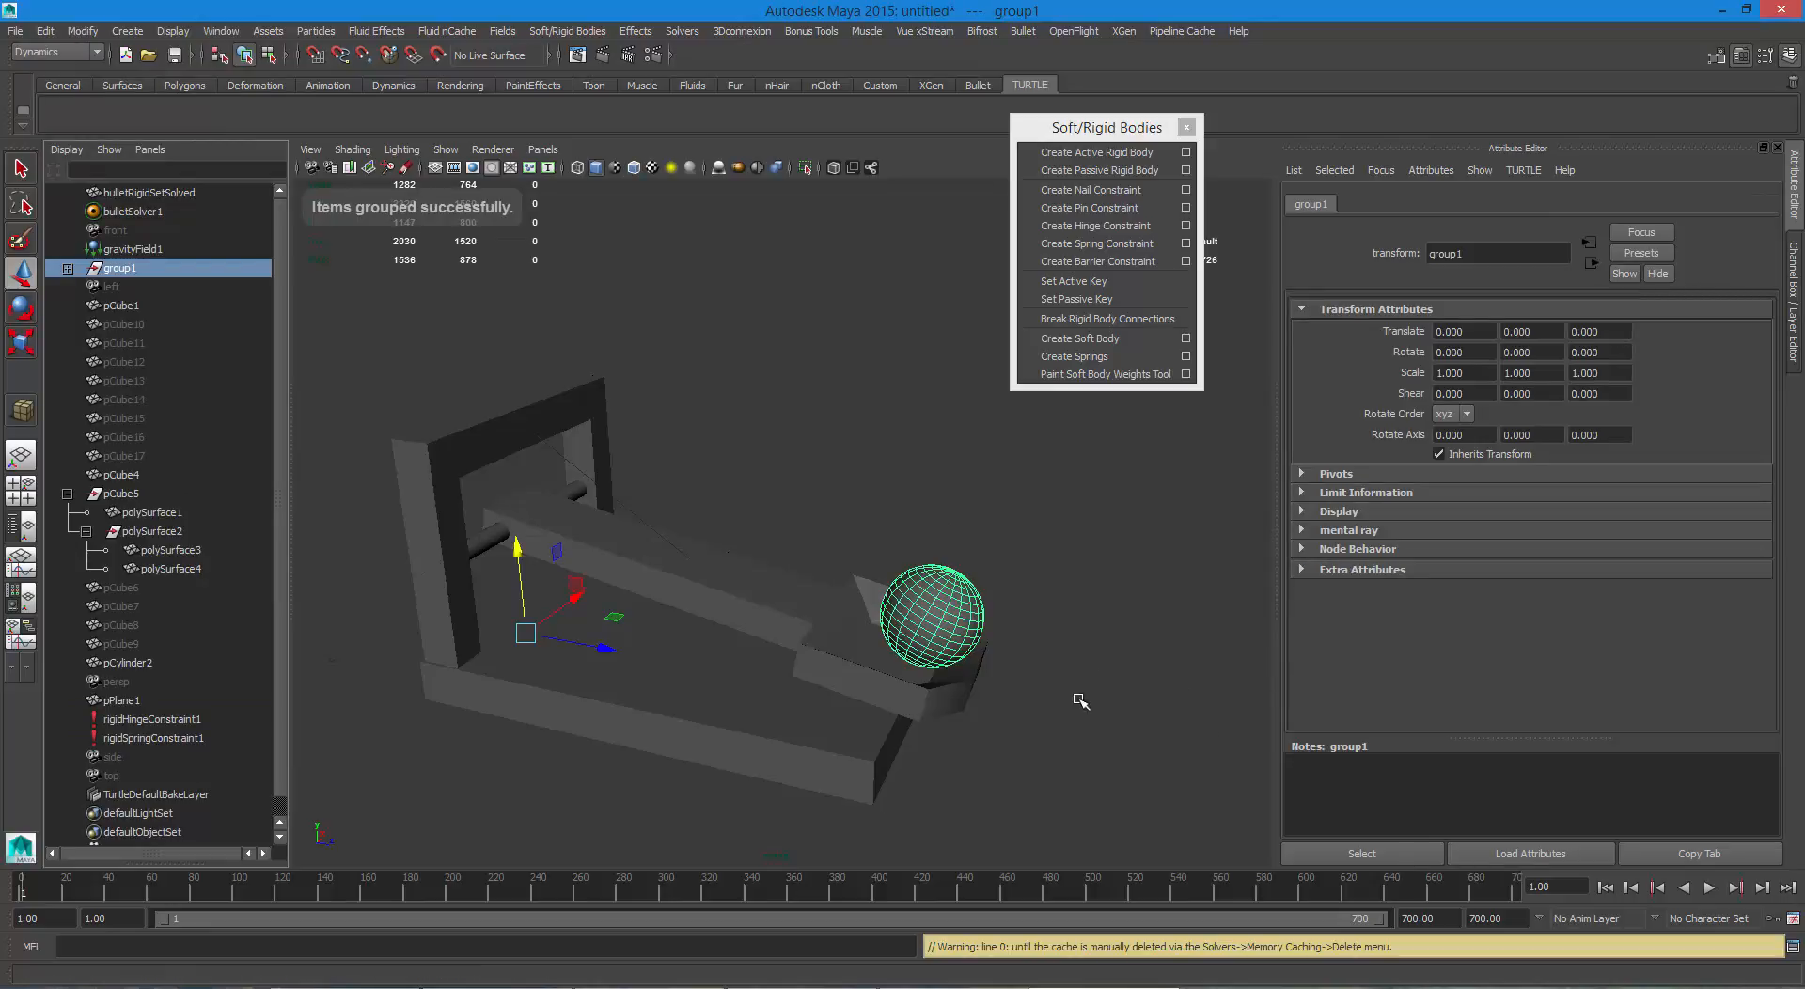
{"action": "scroll", "coordinate": [719, 645], "scroll_direction": "down", "scroll_amount": 3}
Test-play the simulation, rewind to frame 1, then undo the group1 grouping with Ctrl+Z.
{"action": "left_click_drag", "start_coordinate": [719, 645], "coordinate": [804, 662], "text": "alt"}
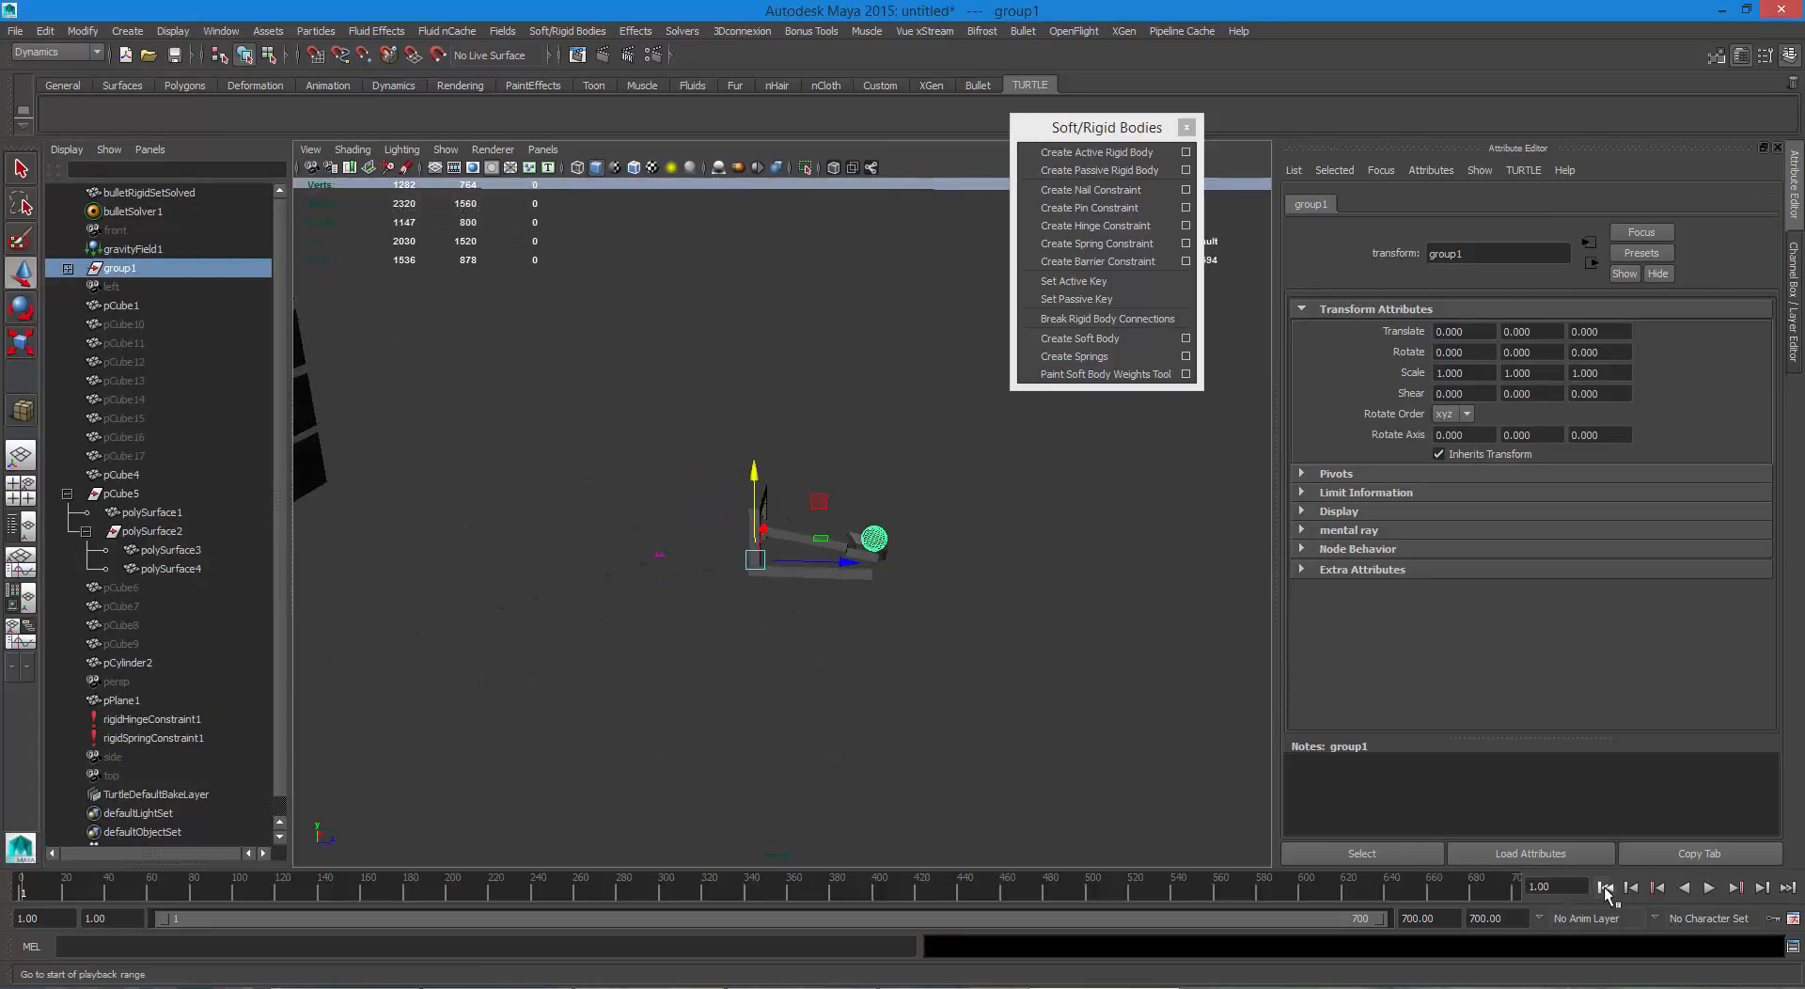
{"action": "left_click", "coordinate": [1717, 884]}
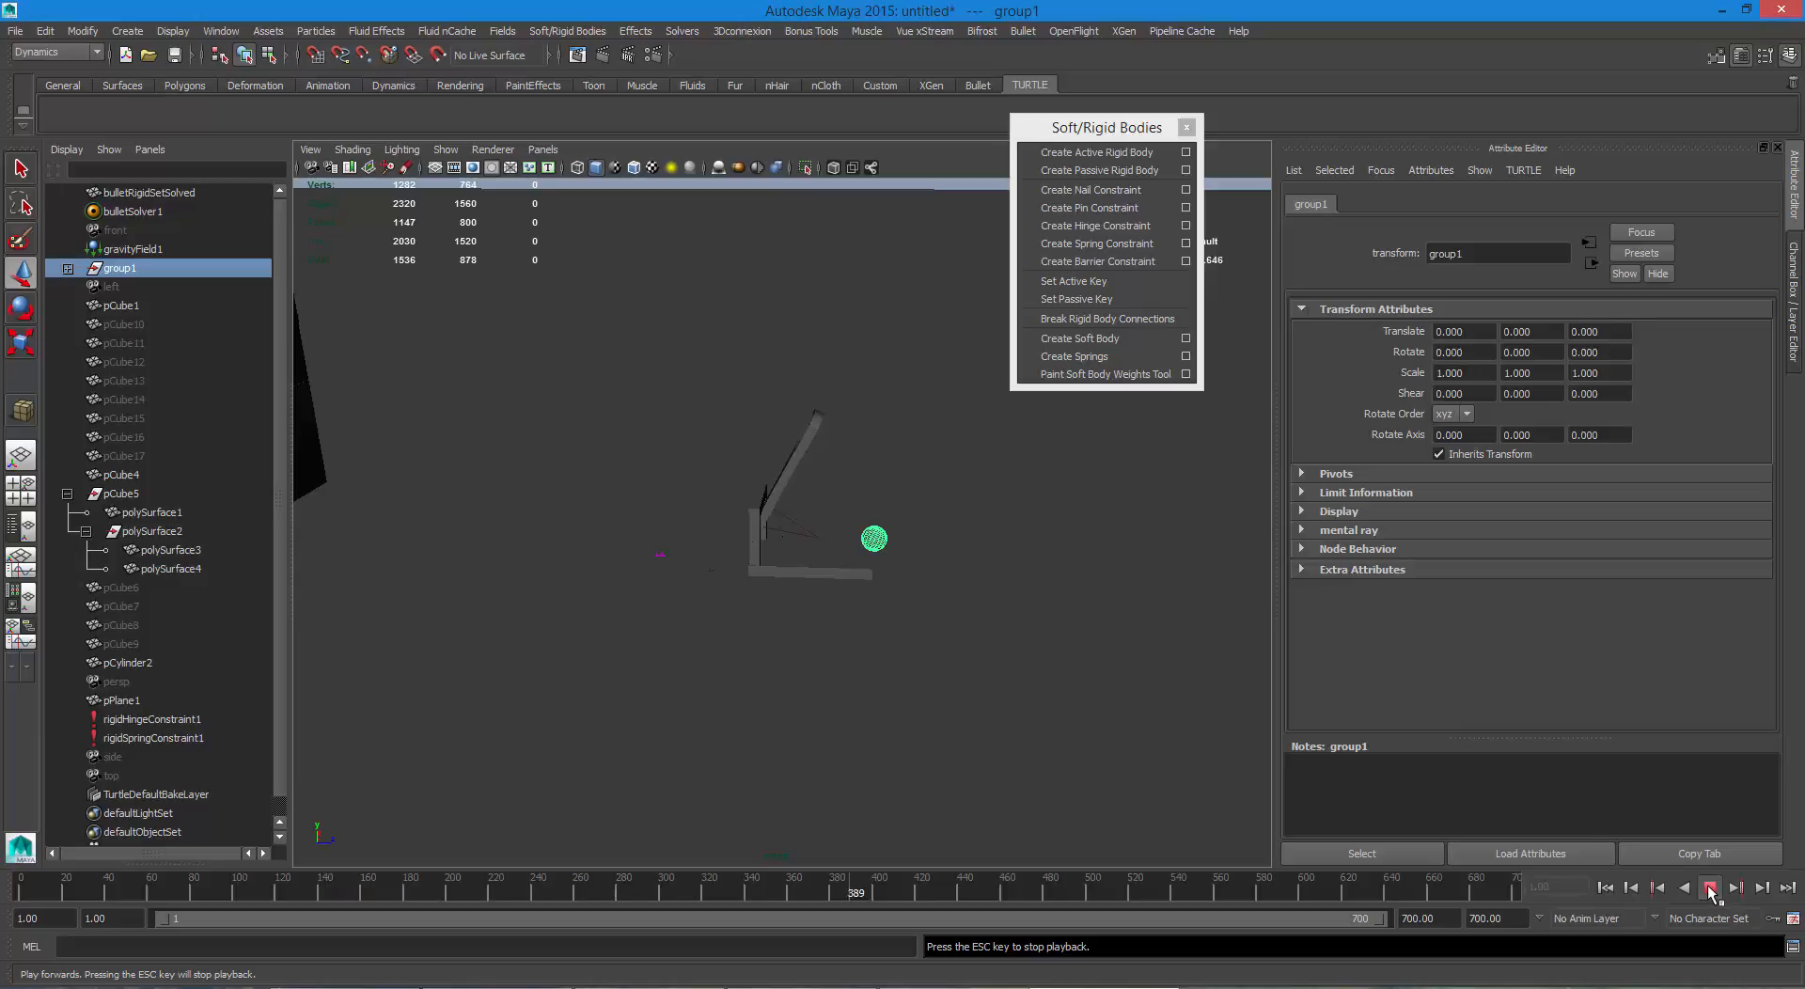
{"action": "left_click", "coordinate": [1707, 884]}
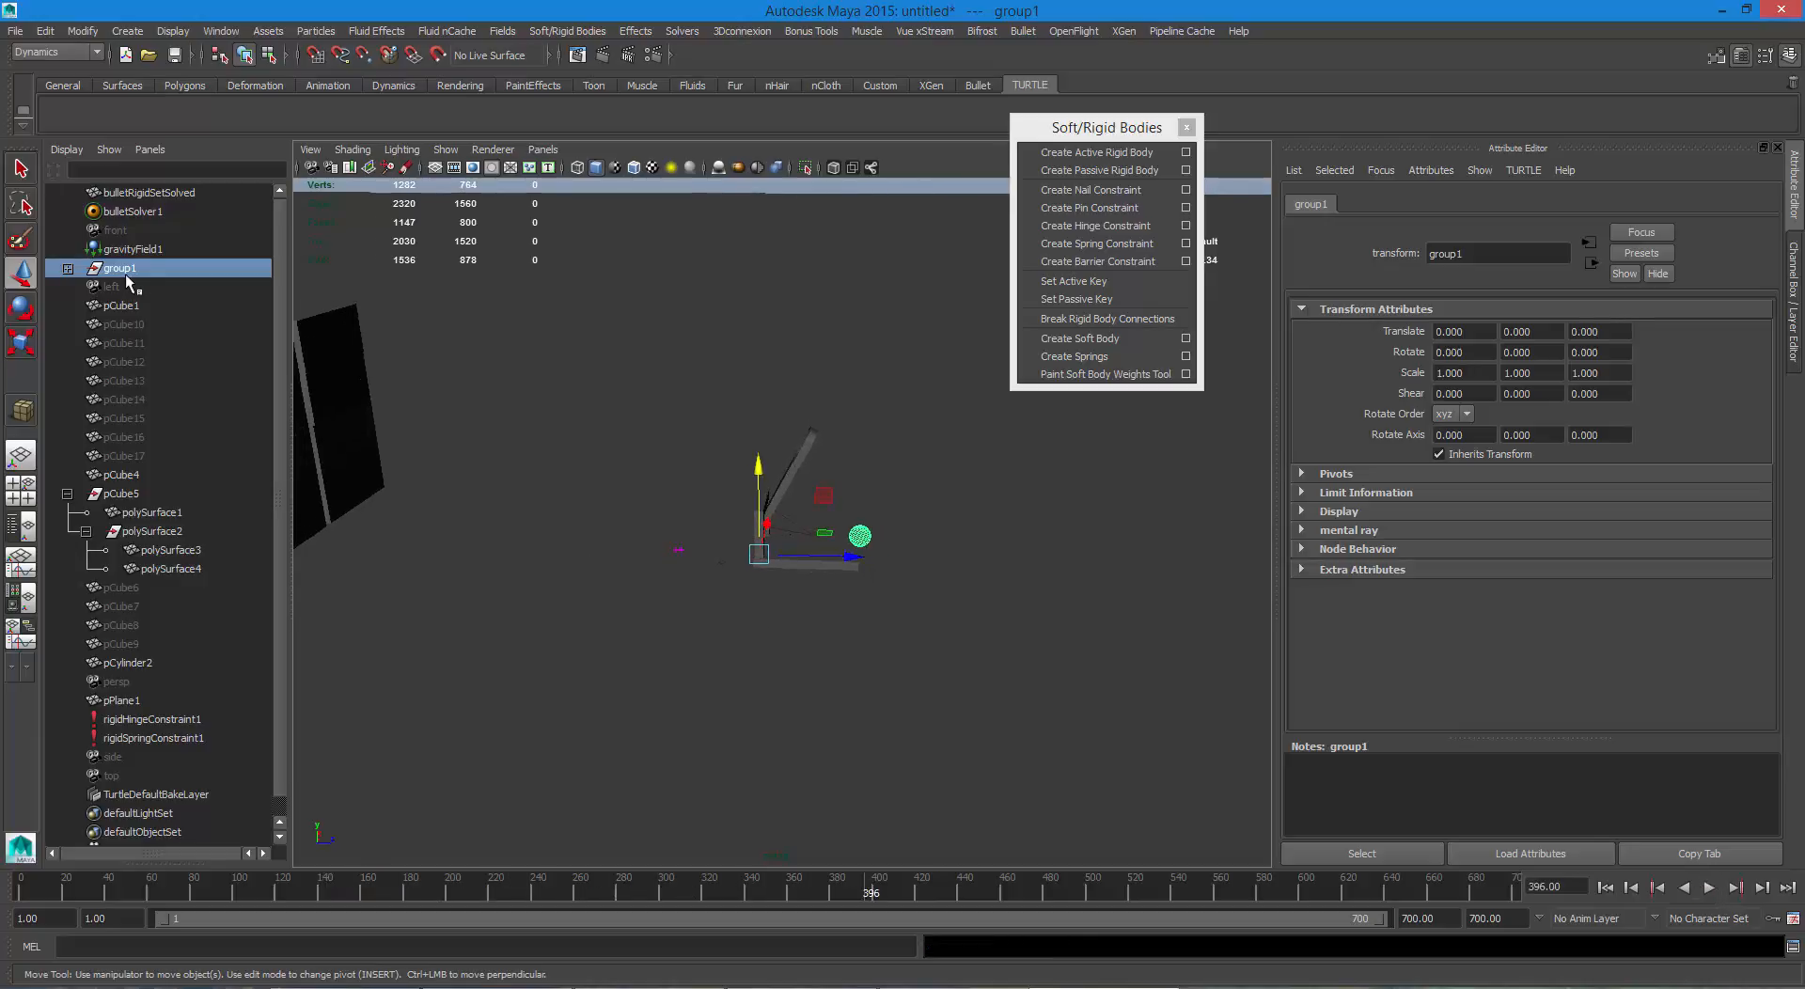
{"action": "mouse_move", "coordinate": [762, 477]}
{"action": "left_mouse_down", "text": "alt"}
{"action": "mouse_move", "coordinate": [594, 476]}
{"action": "mouse_move", "coordinate": [753, 498]}
{"action": "left_mouse_up", "text": "alt"}
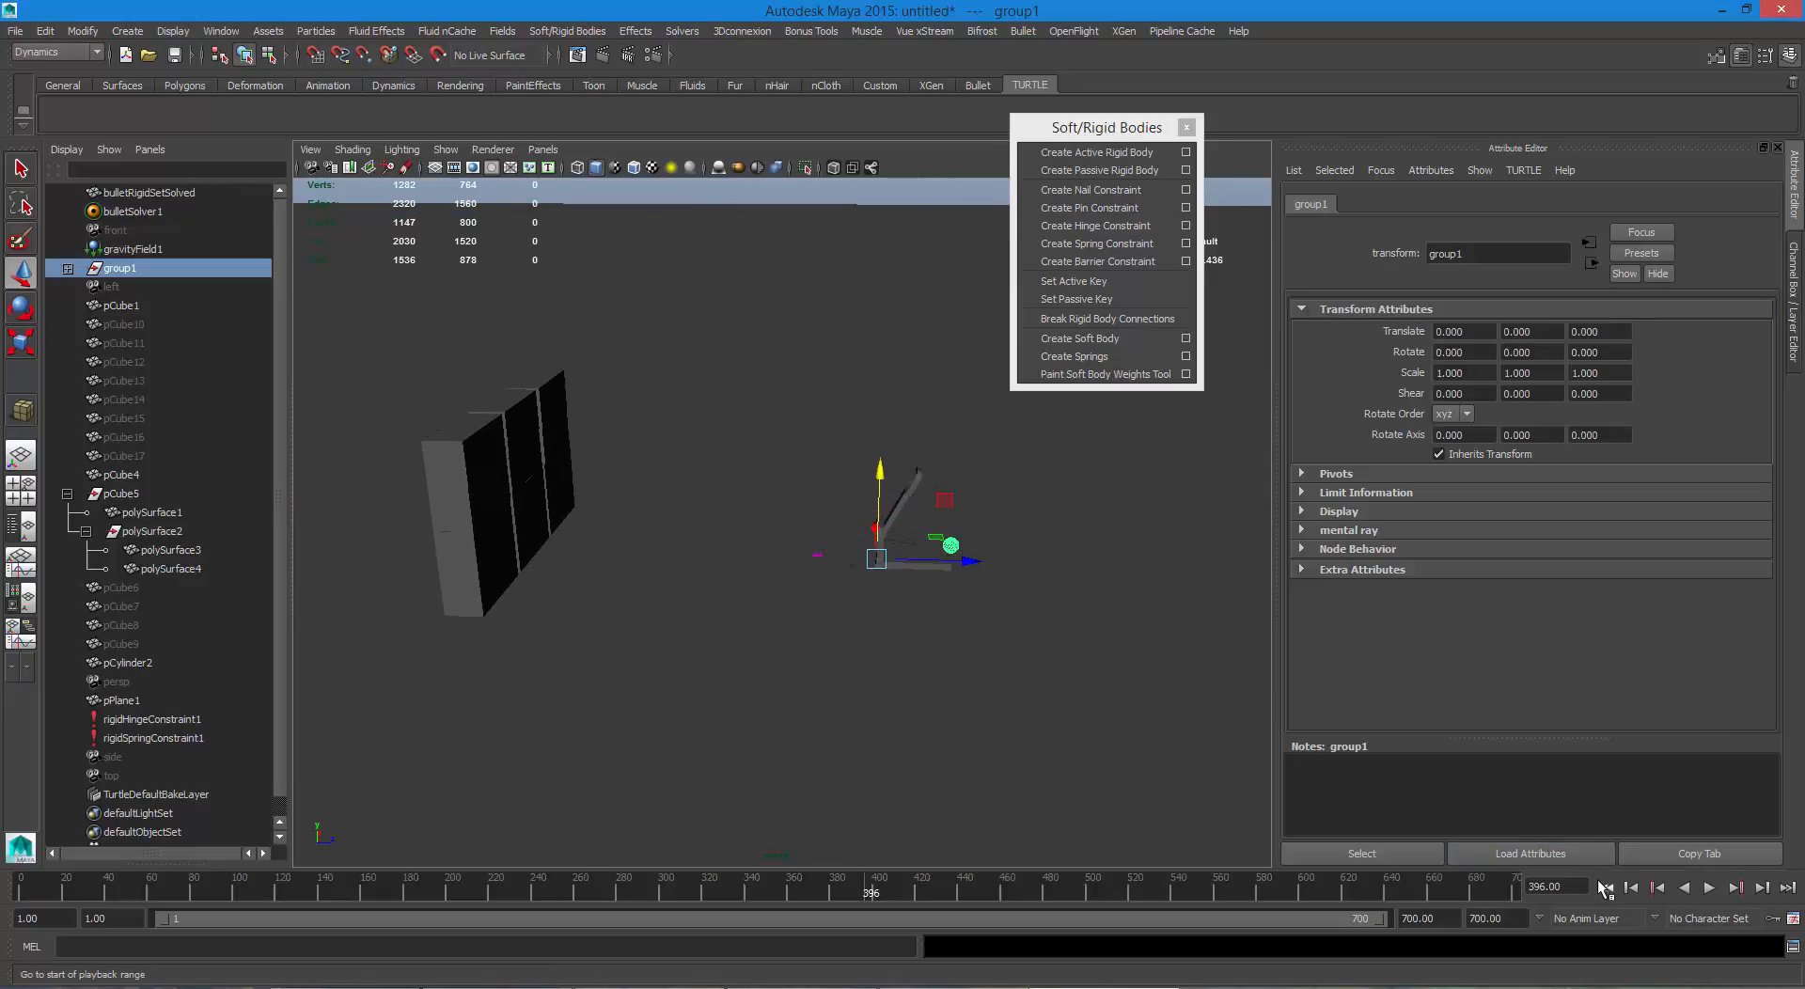
{"action": "left_click", "coordinate": [1604, 887]}
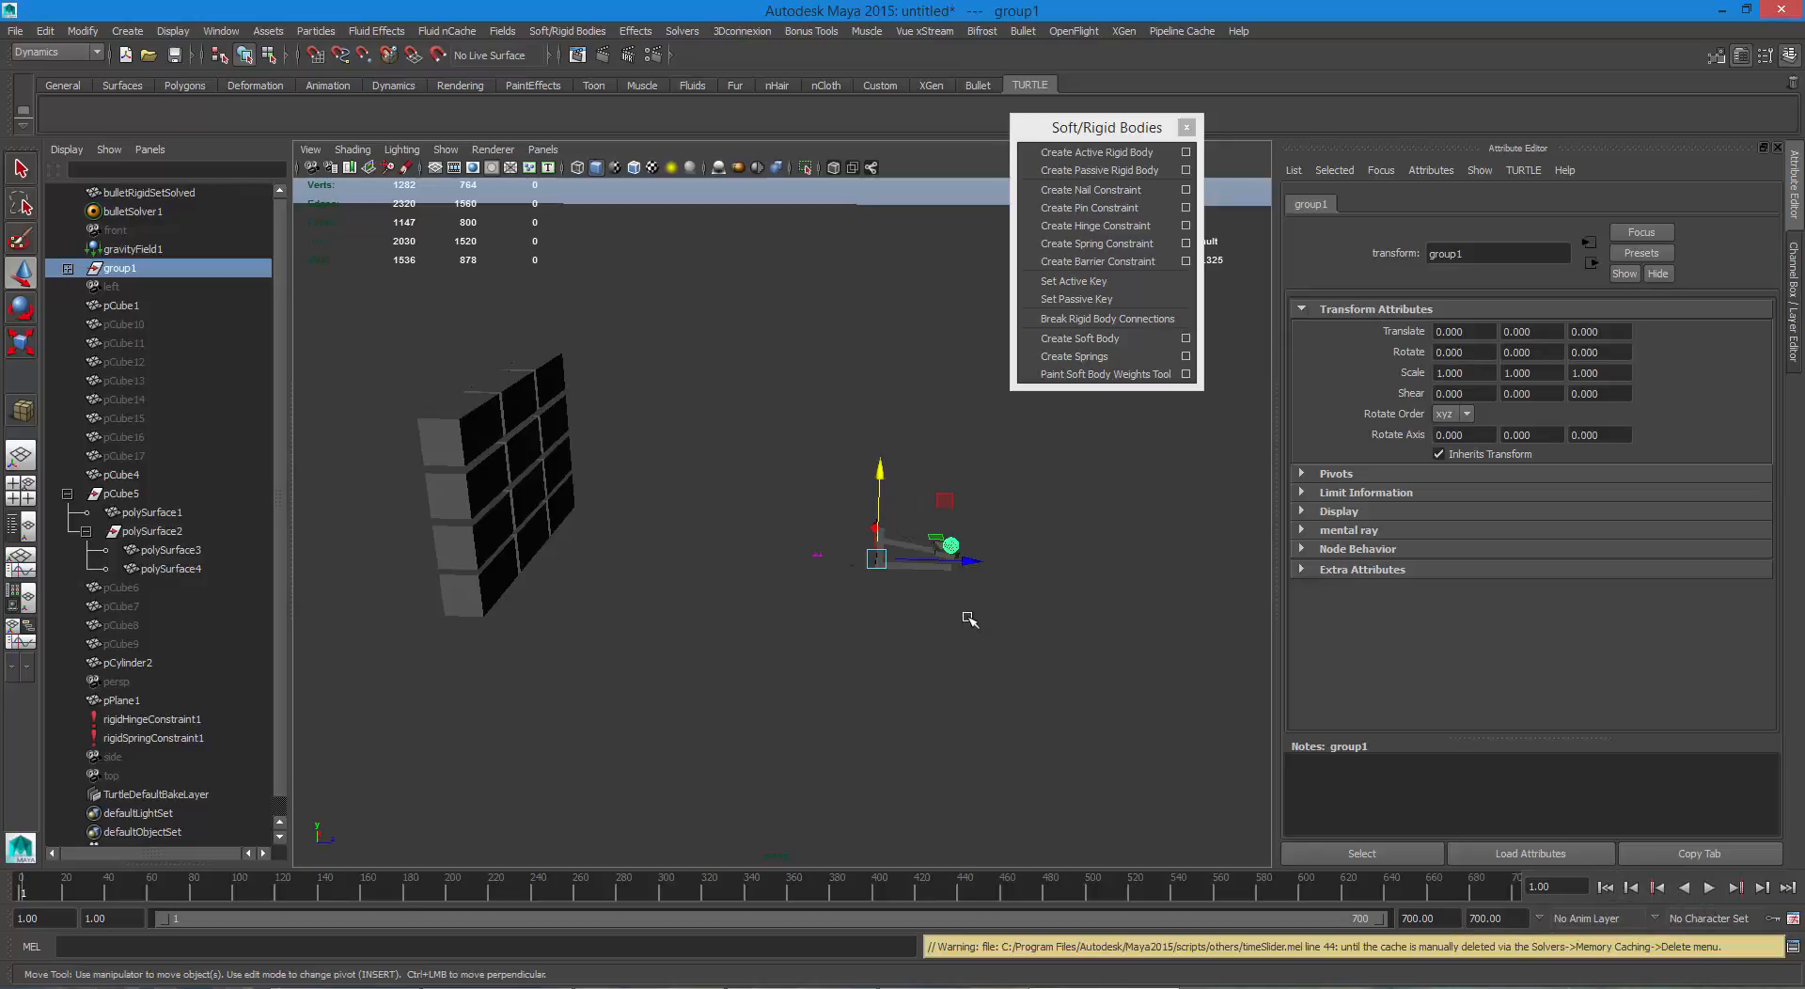
{"action": "scroll", "coordinate": [983, 584], "scroll_direction": "up", "scroll_amount": 4}
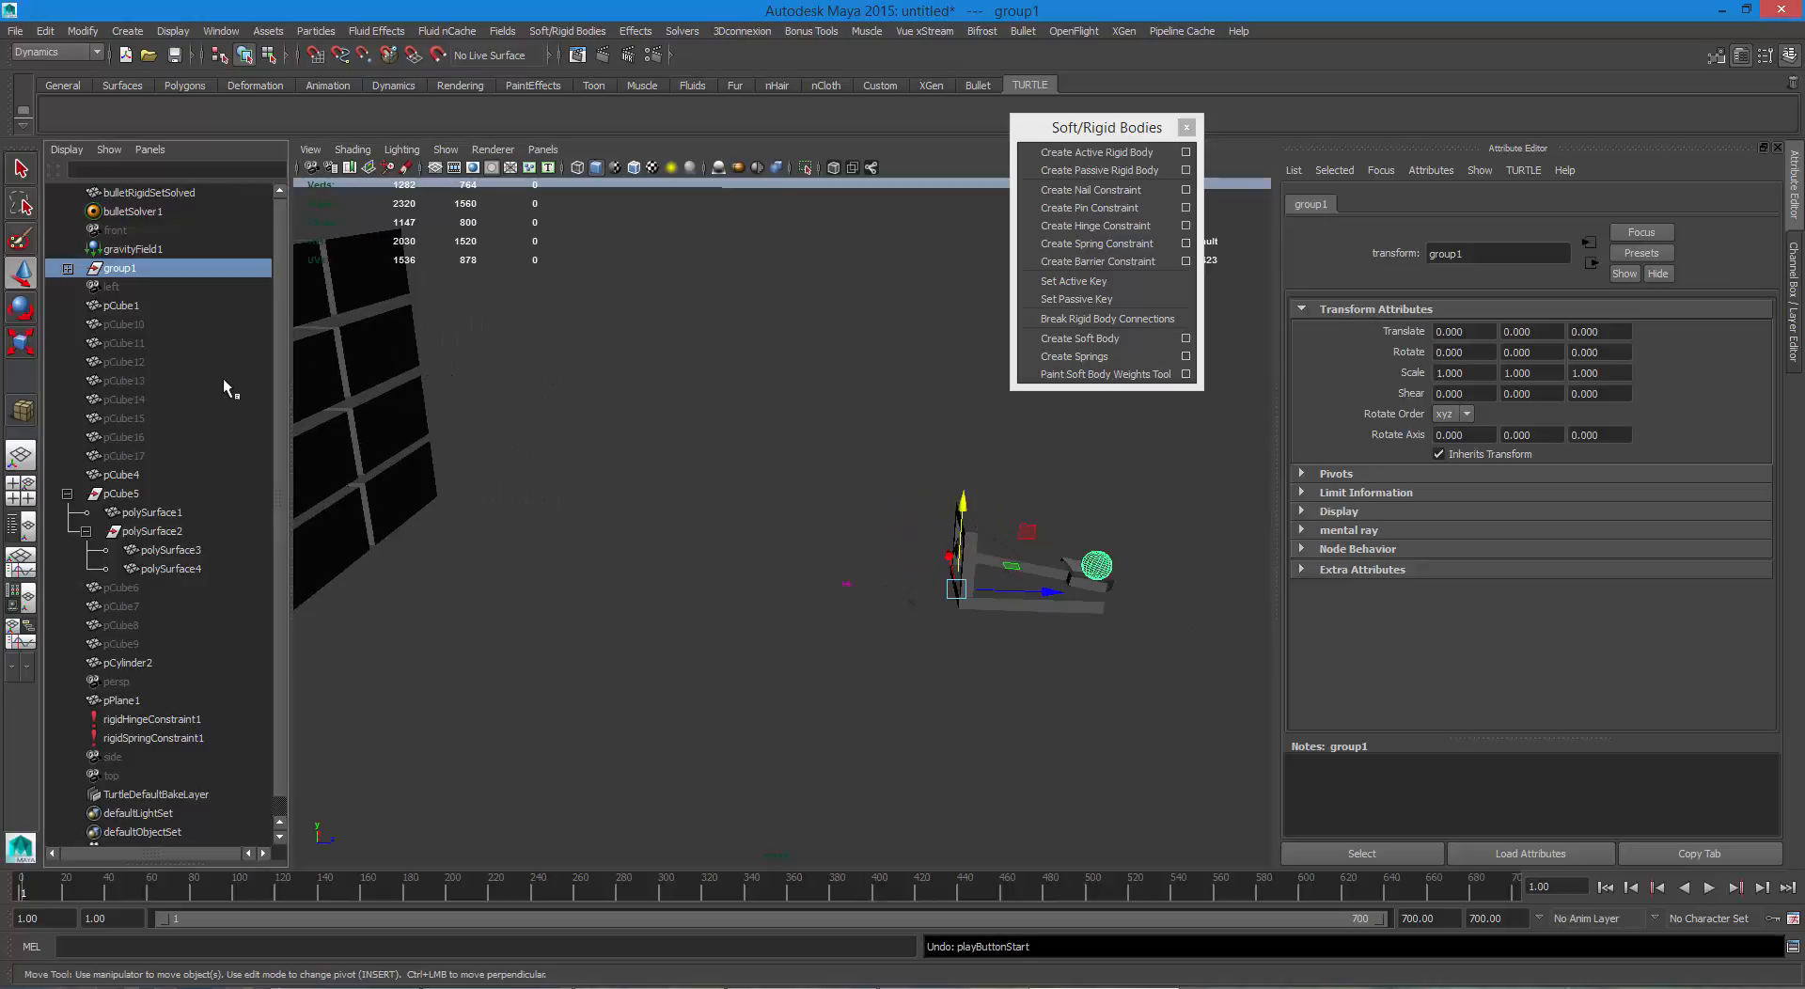
{"action": "key", "text": "ctrl+z"}
Select pSphere1 alone and attempt Edit > Redo of the undone grouping.
{"action": "left_click", "coordinate": [156, 720]}
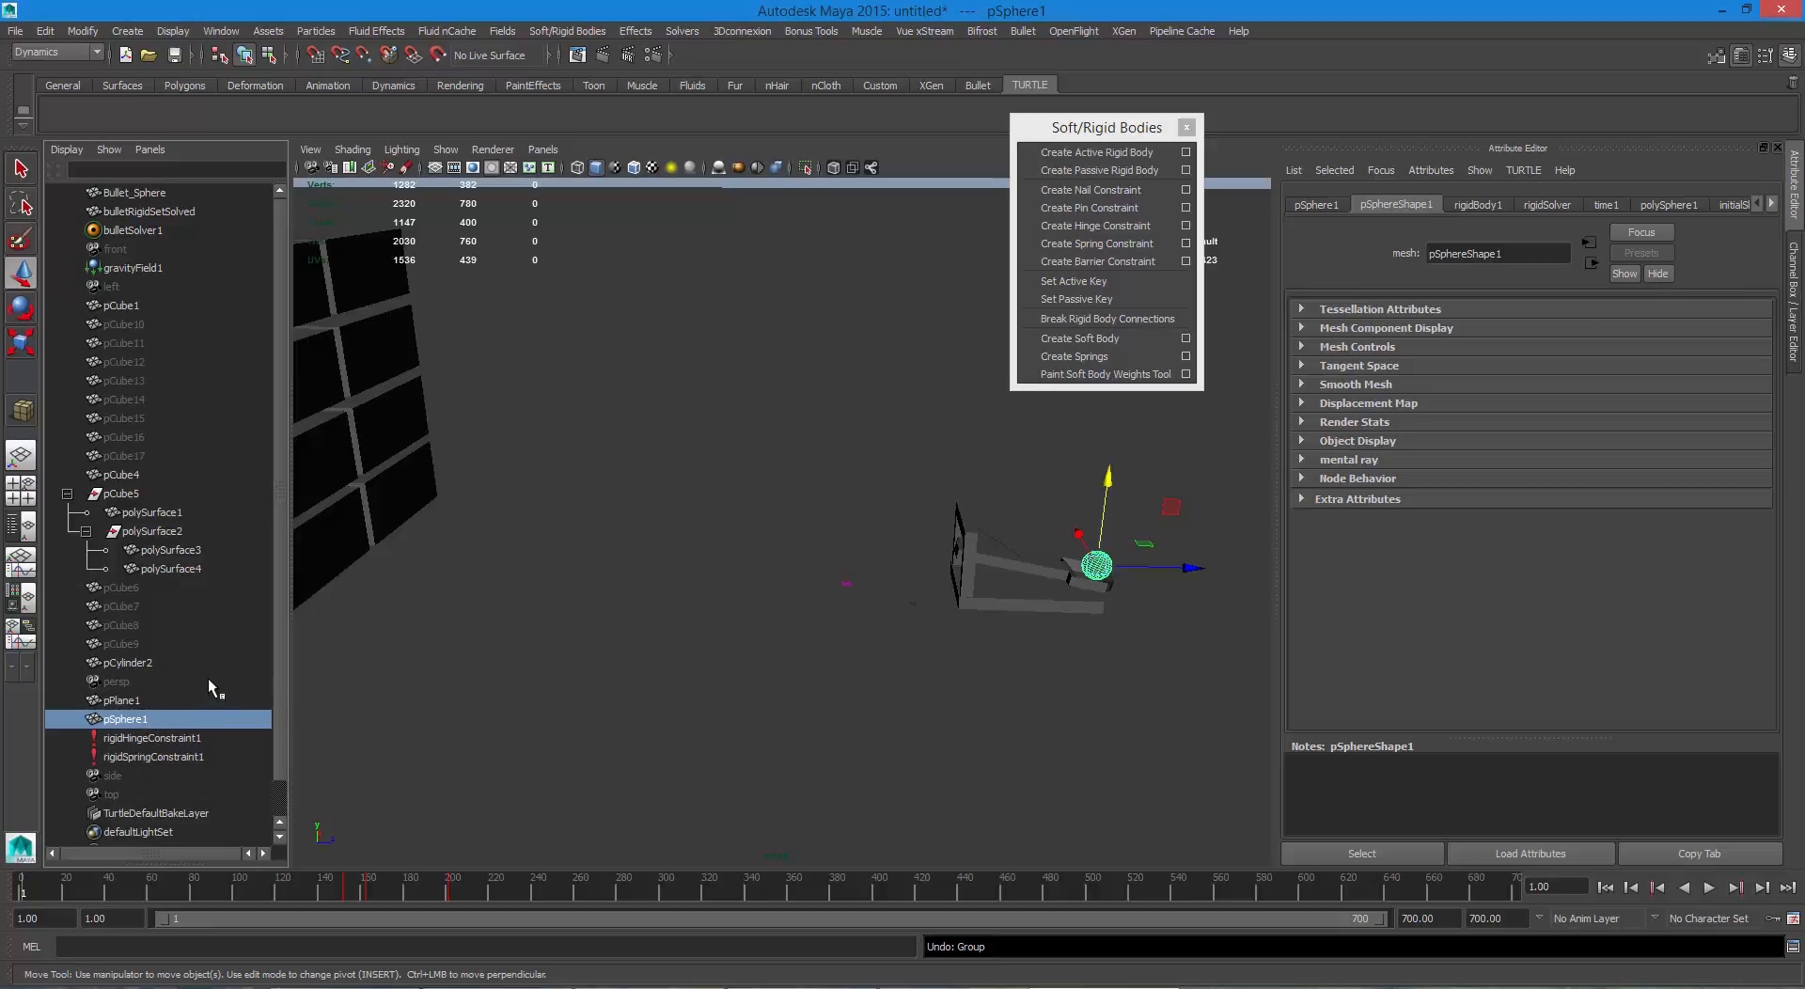
{"action": "left_click", "coordinate": [56, 40]}
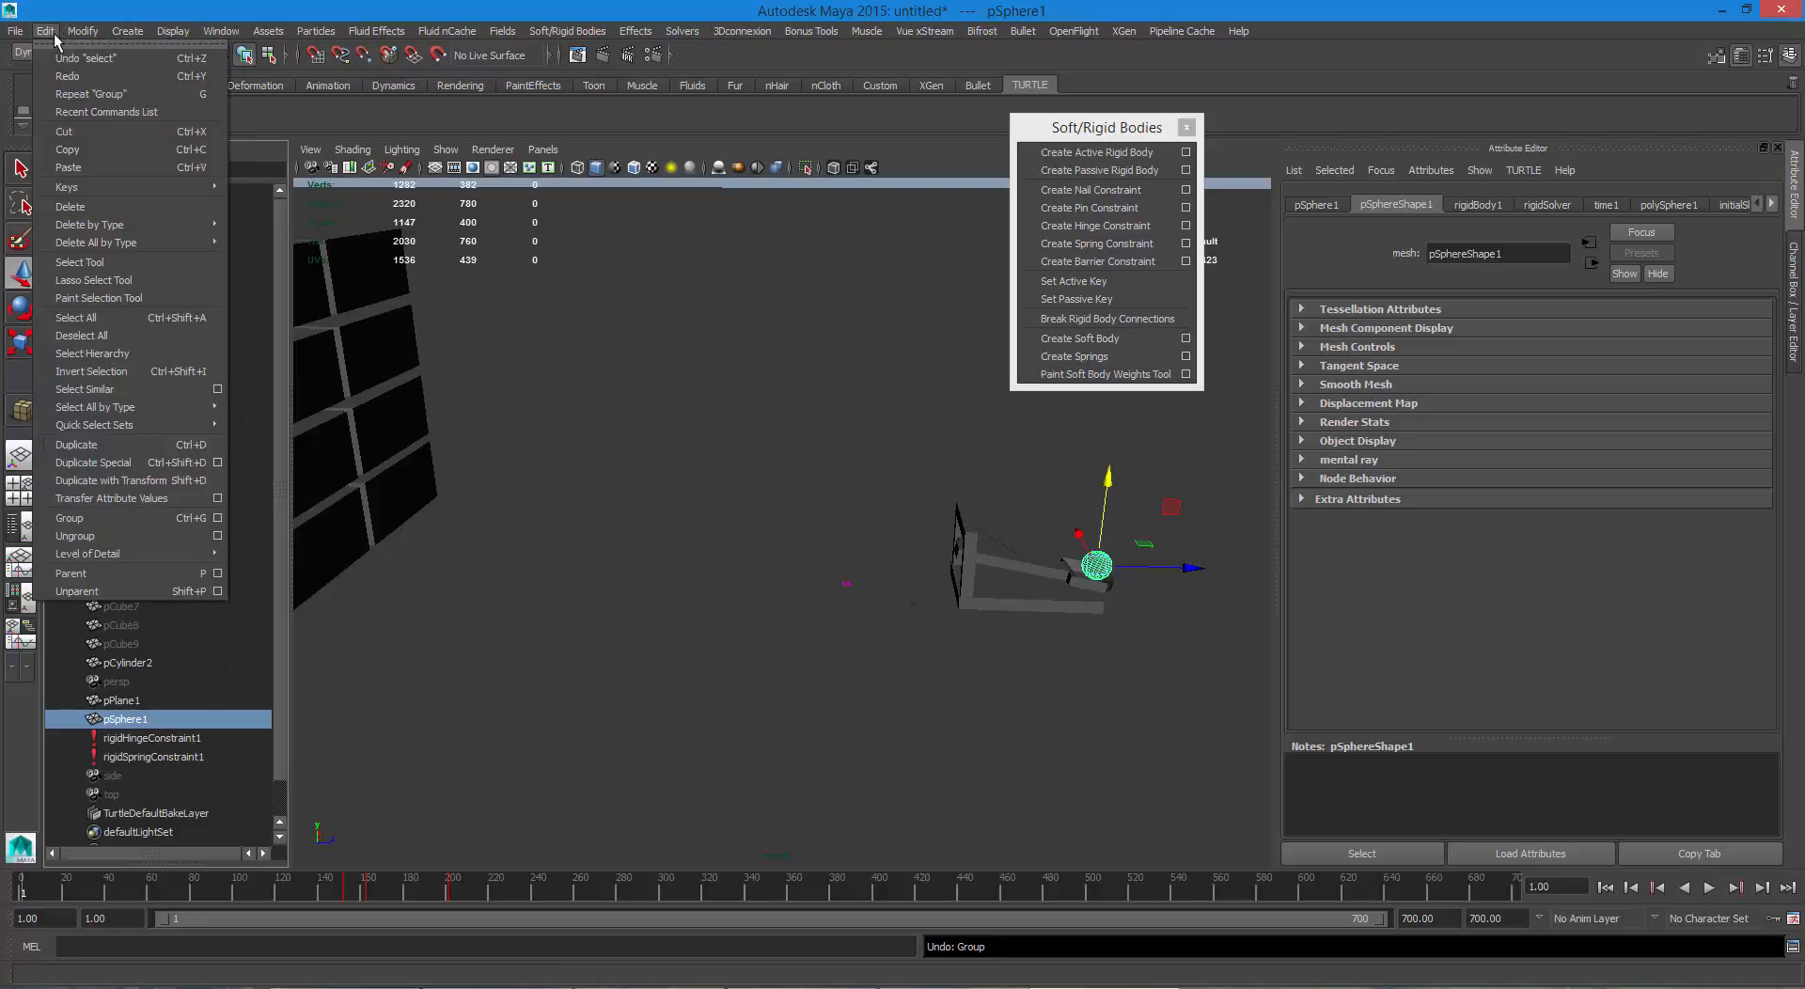
{"action": "left_click", "coordinate": [67, 71]}
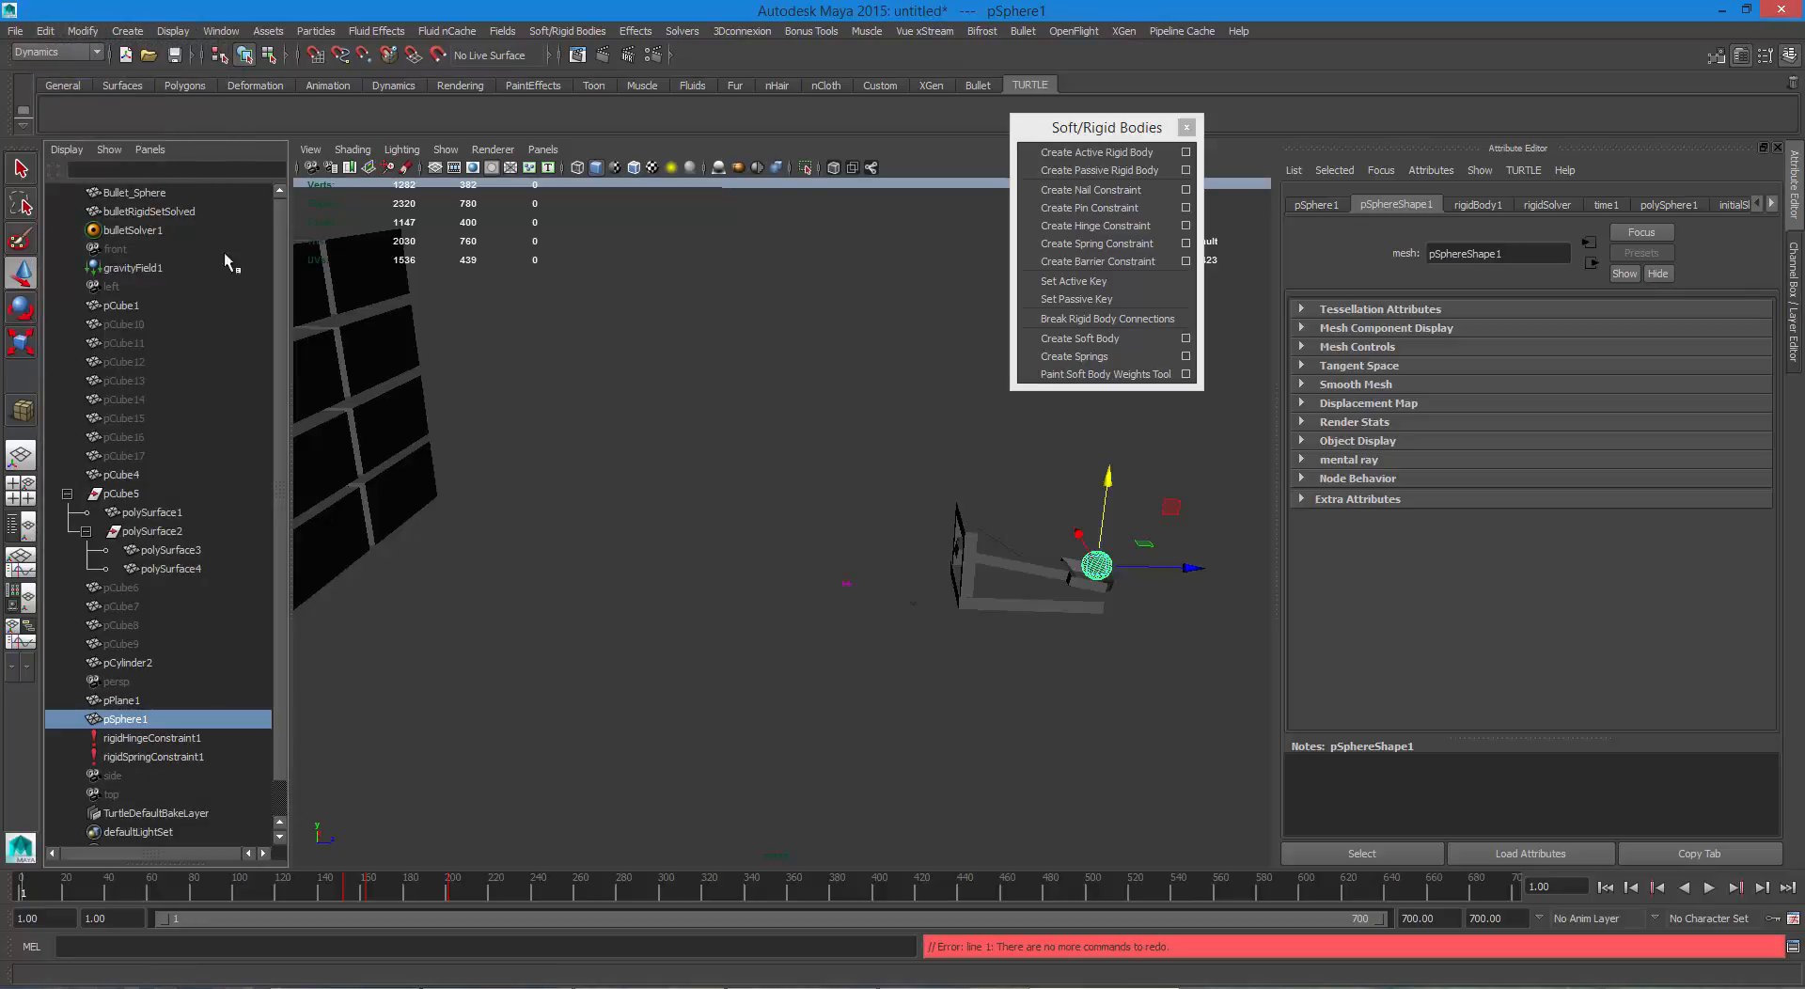
{"action": "left_click_drag", "start_coordinate": [911, 540], "coordinate": [648, 549], "text": "alt"}
{"action": "mouse_move", "coordinate": [860, 588]}
{"action": "left_mouse_down", "text": "alt"}
{"action": "mouse_move", "coordinate": [550, 507]}
{"action": "mouse_move", "coordinate": [722, 535]}
{"action": "left_mouse_up", "text": "alt"}
{"action": "scroll", "coordinate": [722, 535], "scroll_direction": "up", "scroll_amount": 4}
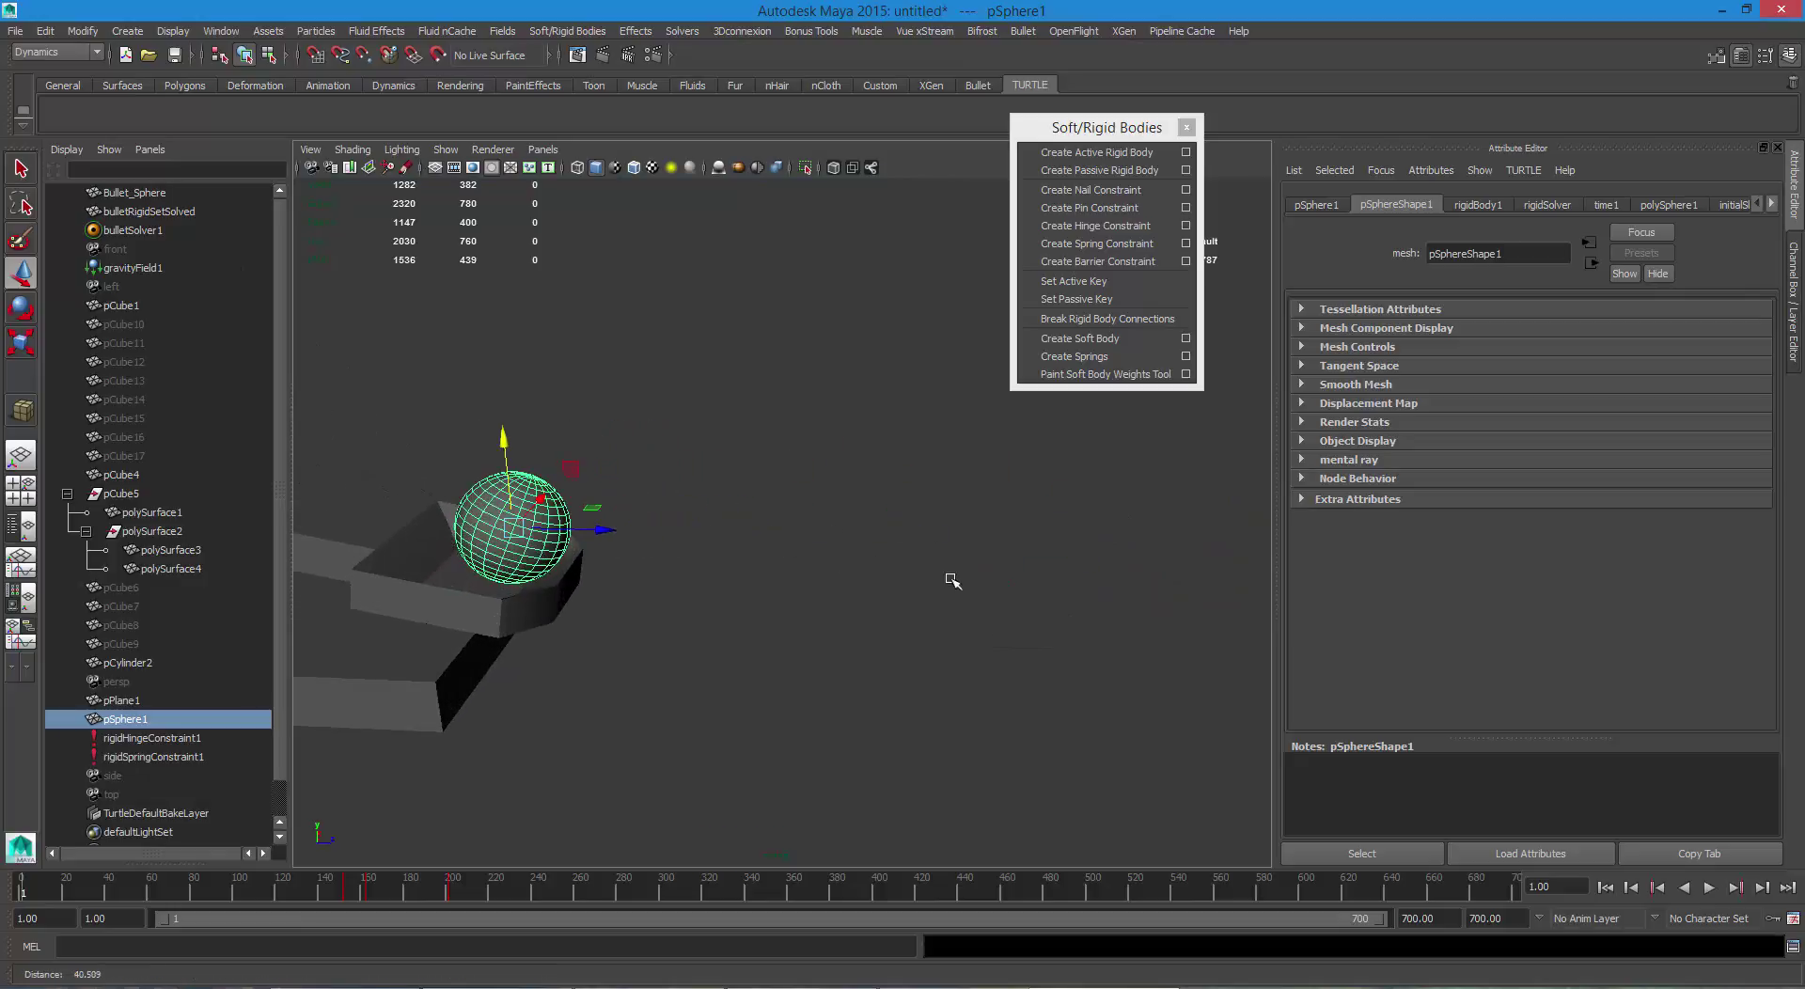
Play and stop the simulation, select Bullet_Sphere in the viewport and rewind to frame 1.
{"action": "left_click", "coordinate": [1706, 887]}
{"action": "left_click", "coordinate": [1692, 890]}
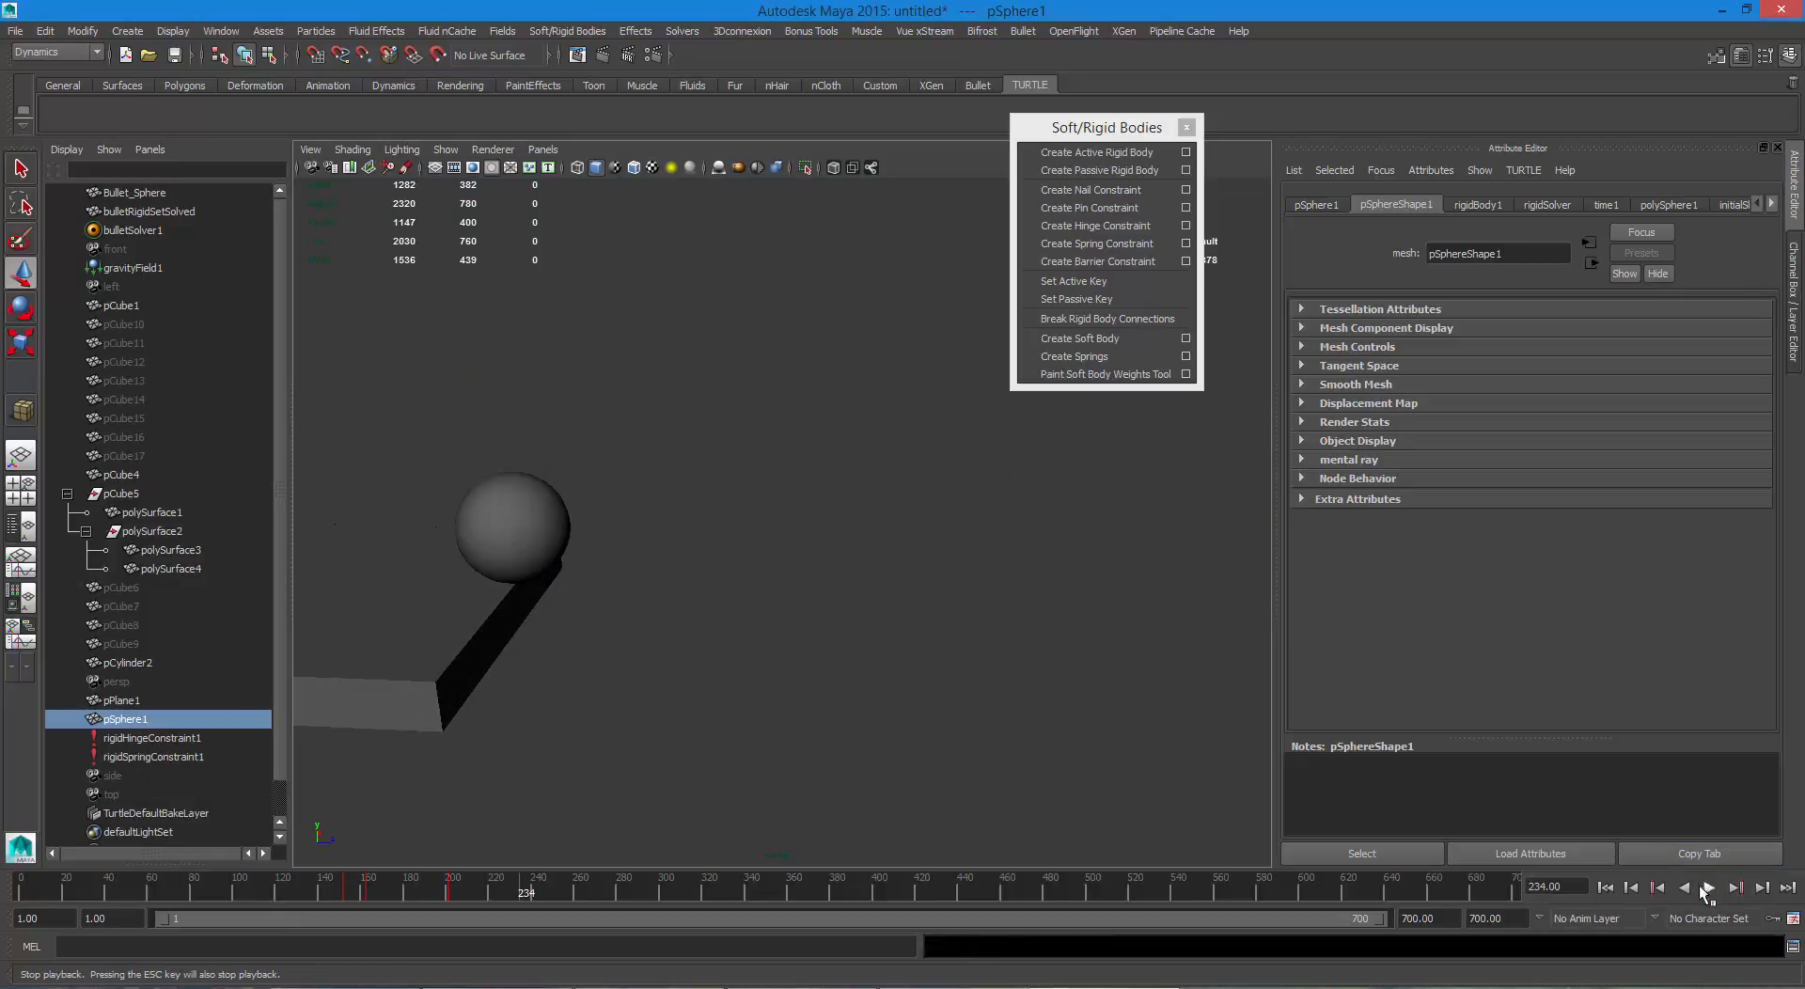
{"action": "left_click", "coordinate": [444, 472]}
{"action": "left_click", "coordinate": [562, 532]}
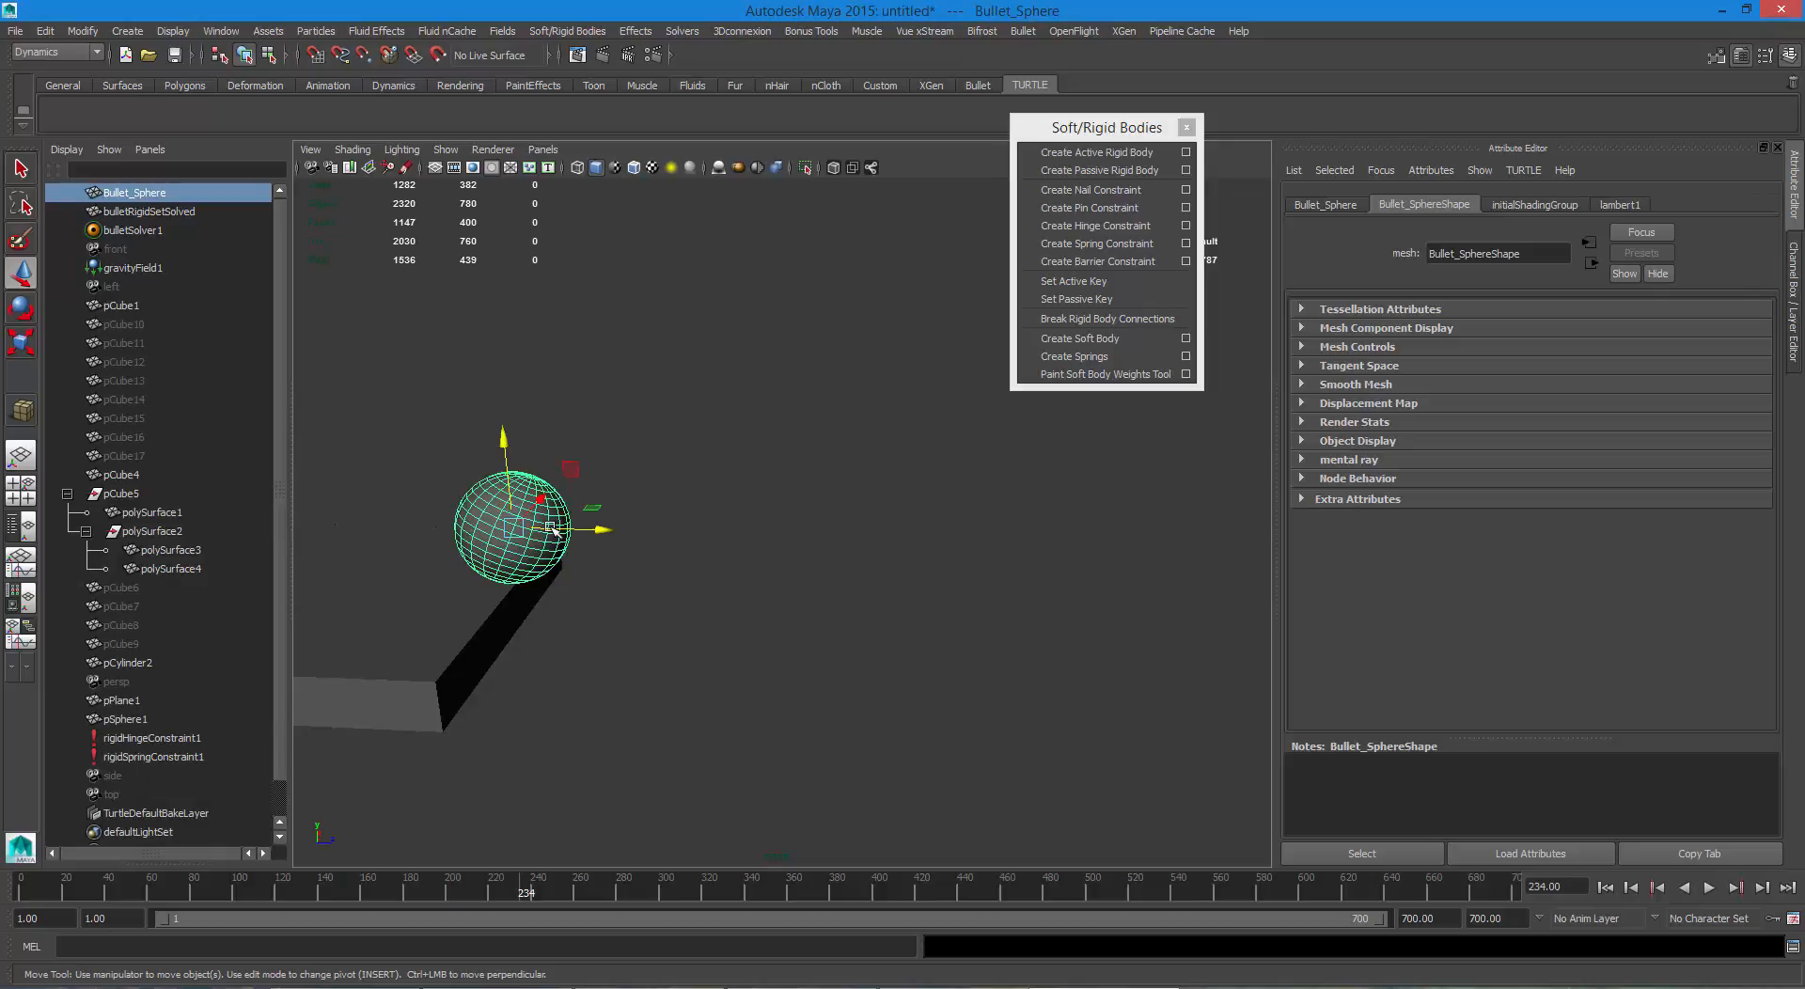
{"action": "left_click", "coordinate": [1606, 887]}
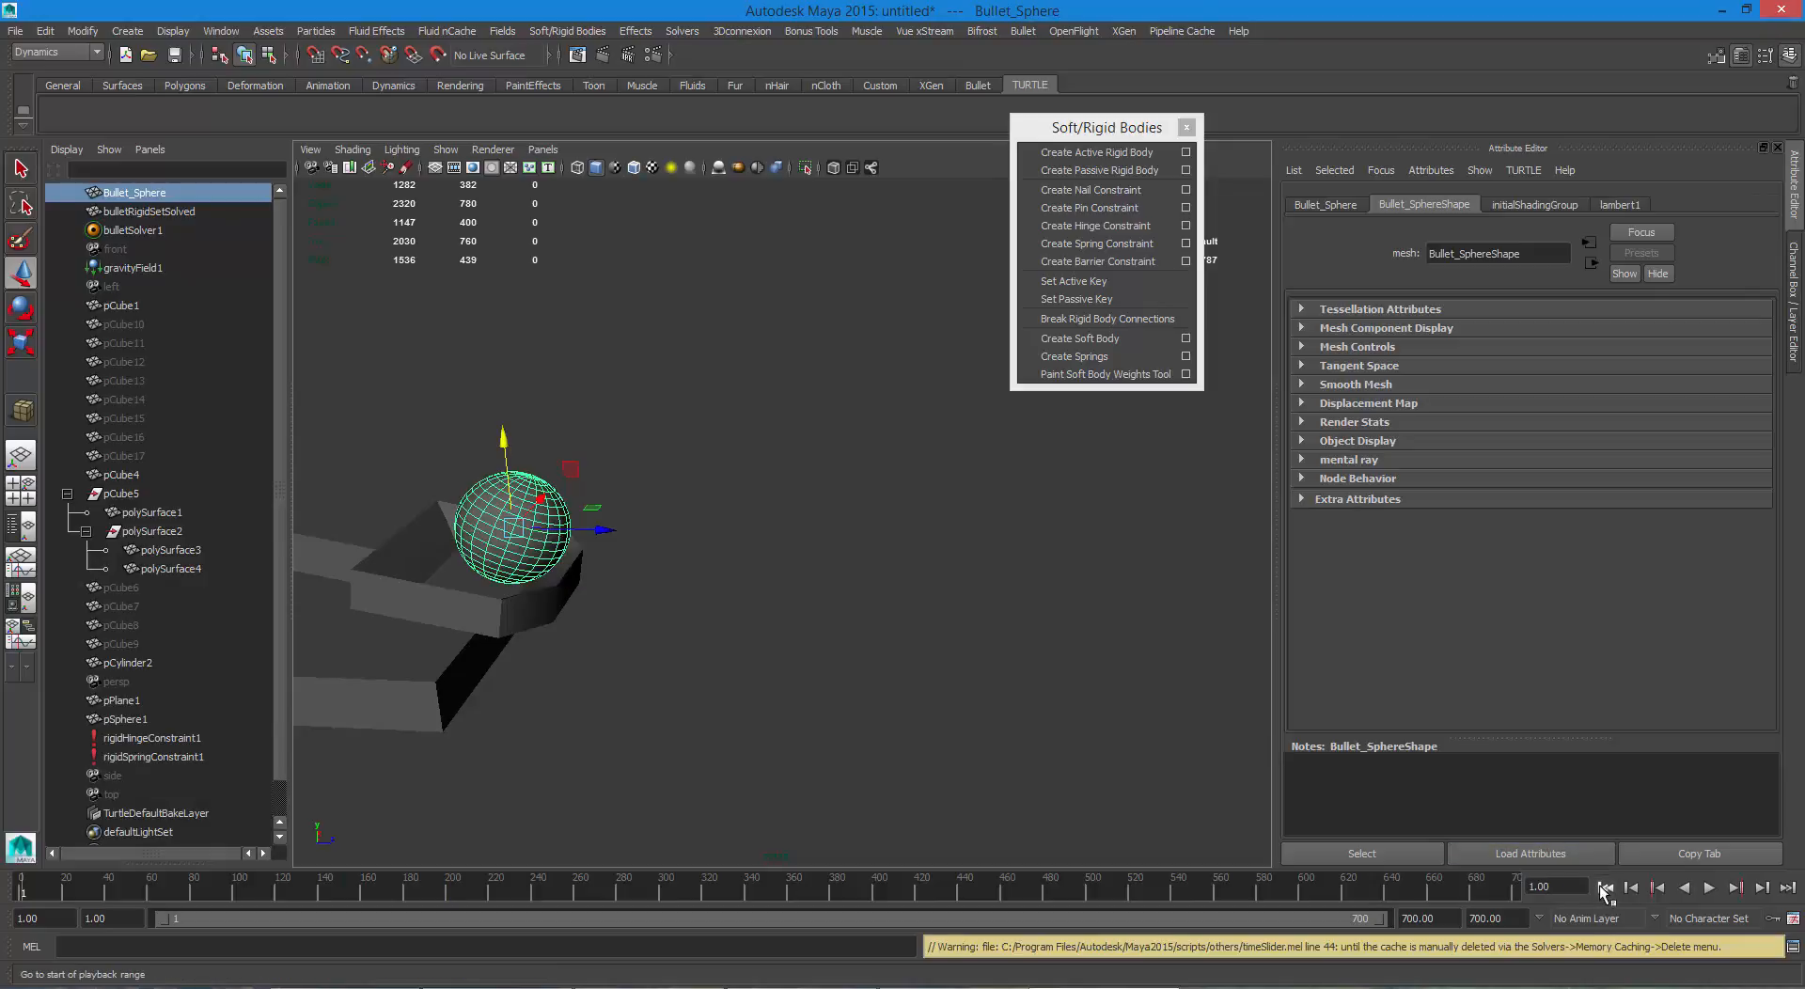
{"action": "middle_click_drag", "start_coordinate": [651, 409], "coordinate": [859, 466], "text": "alt"}
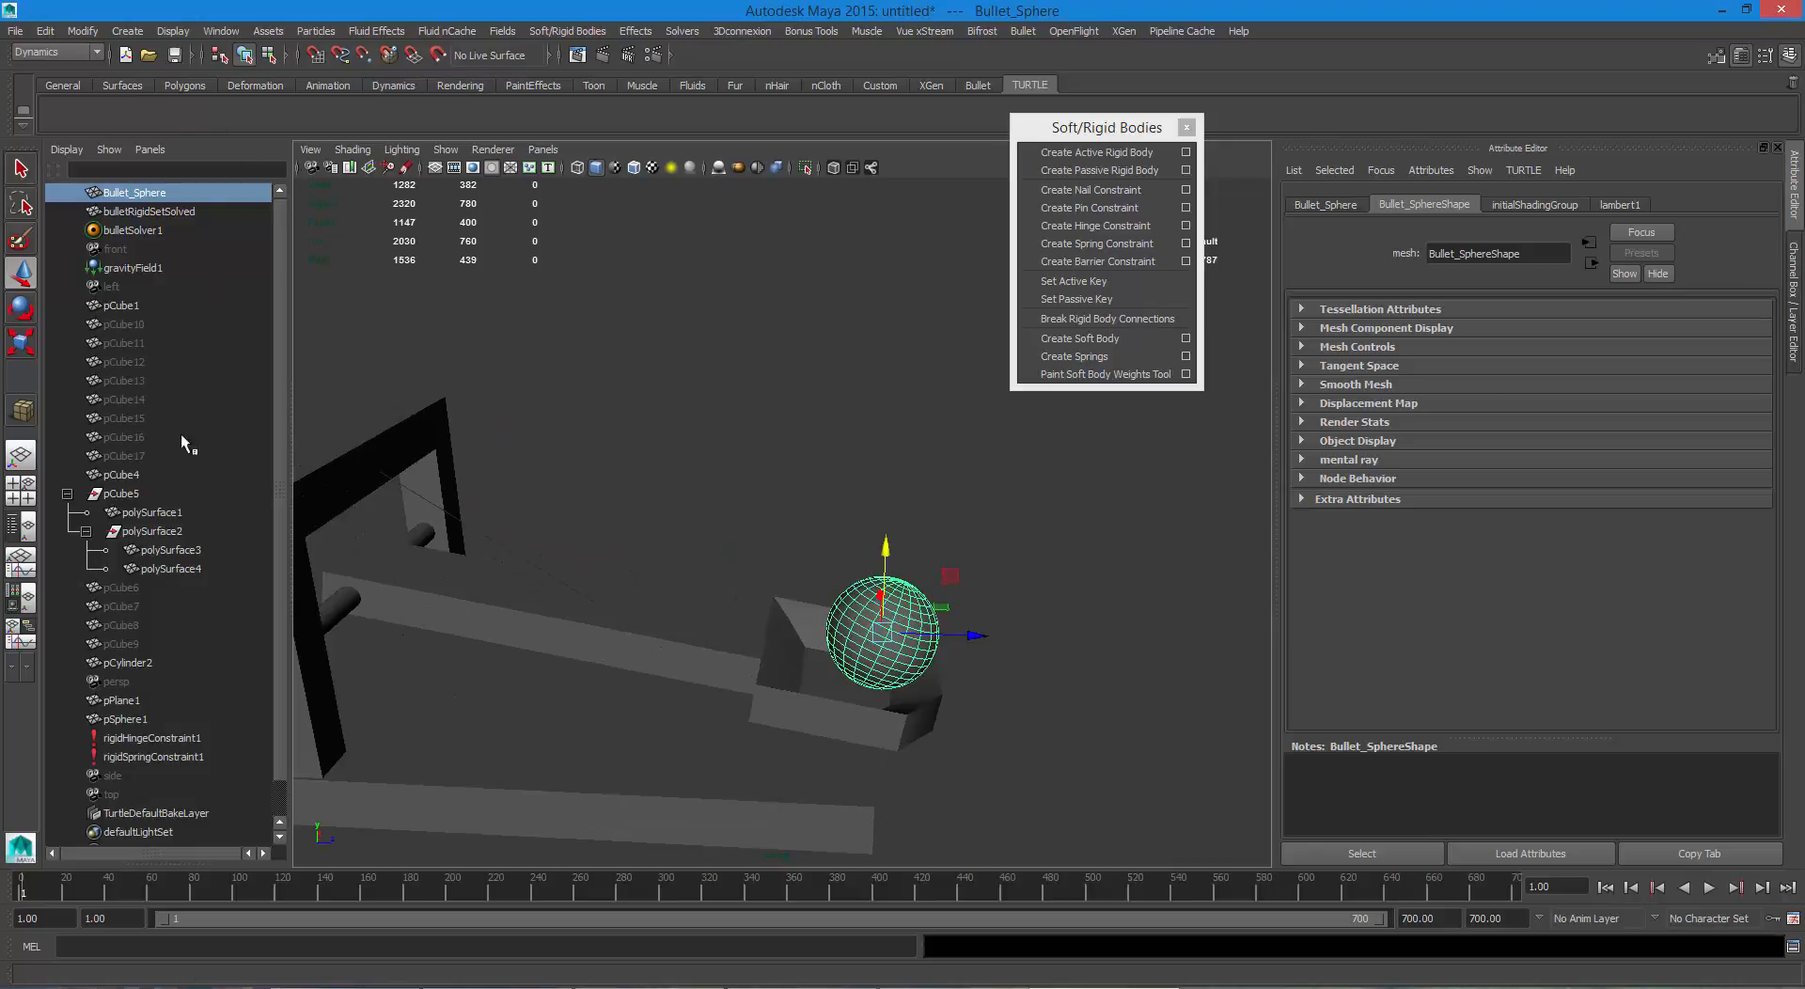
Parent Bullet_Sphere under pSphere1 and expand it in the Outliner hierarchy.
{"action": "left_click", "coordinate": [127, 718]}
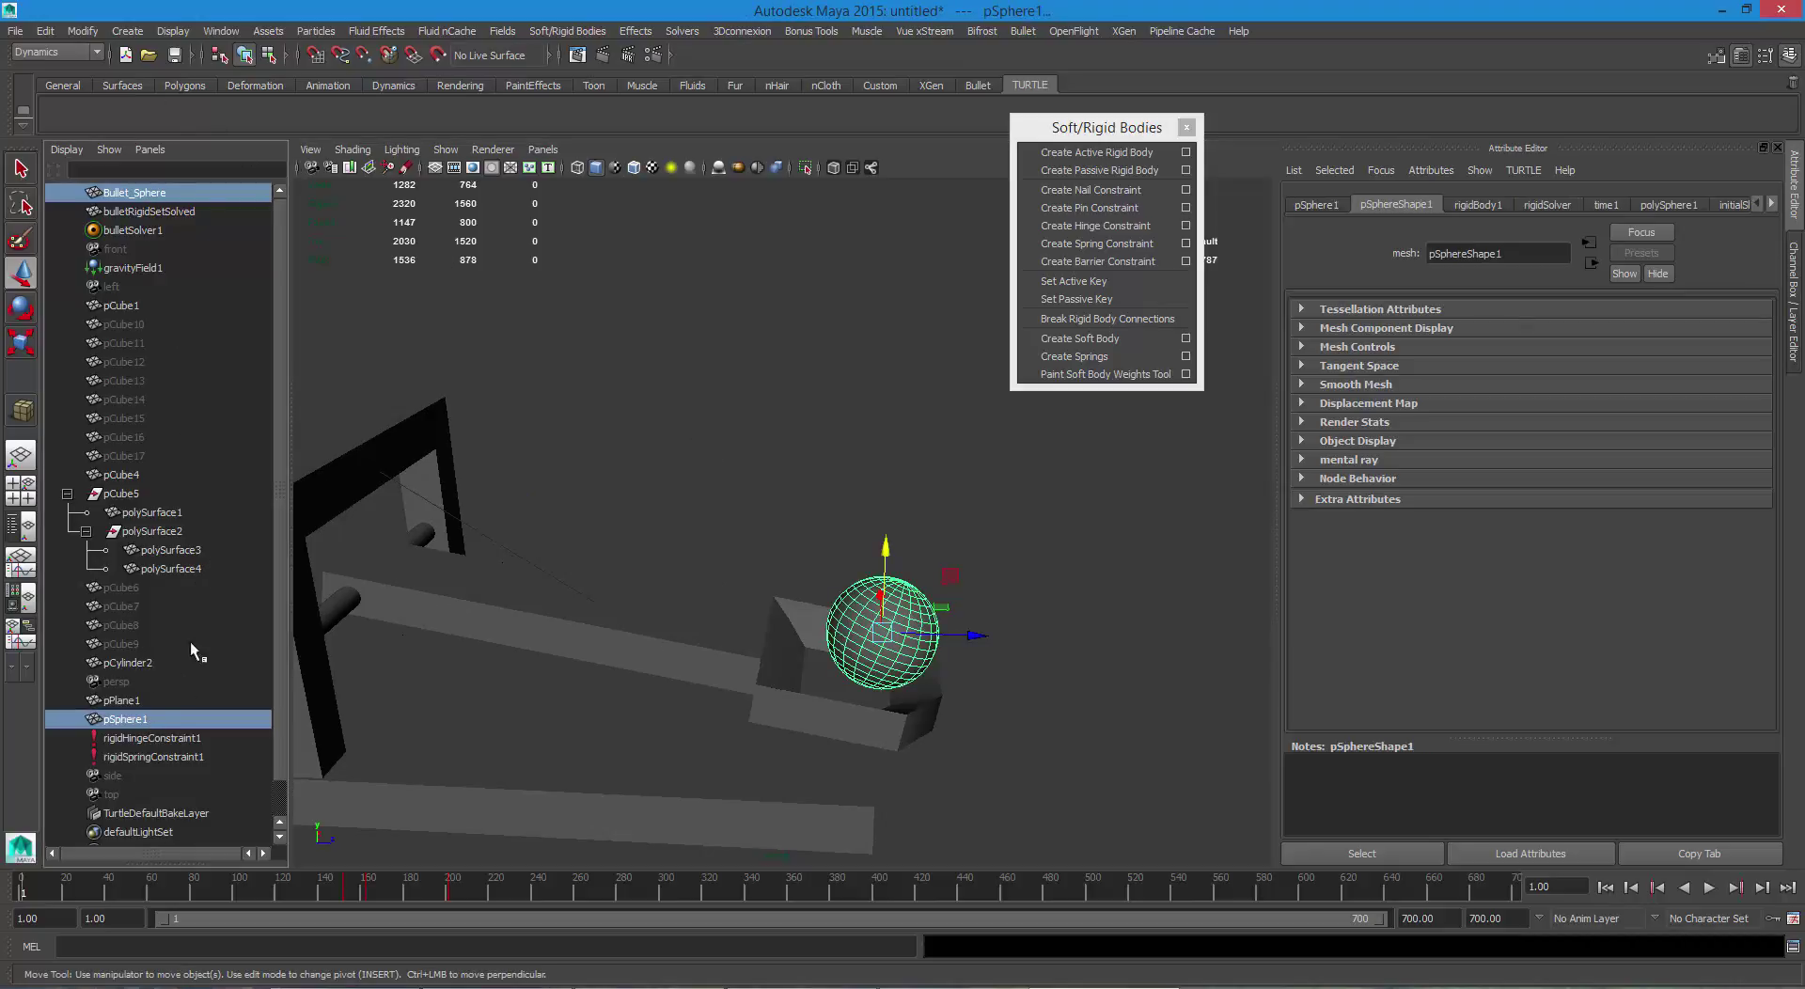
{"action": "left_click", "coordinate": [85, 31]}
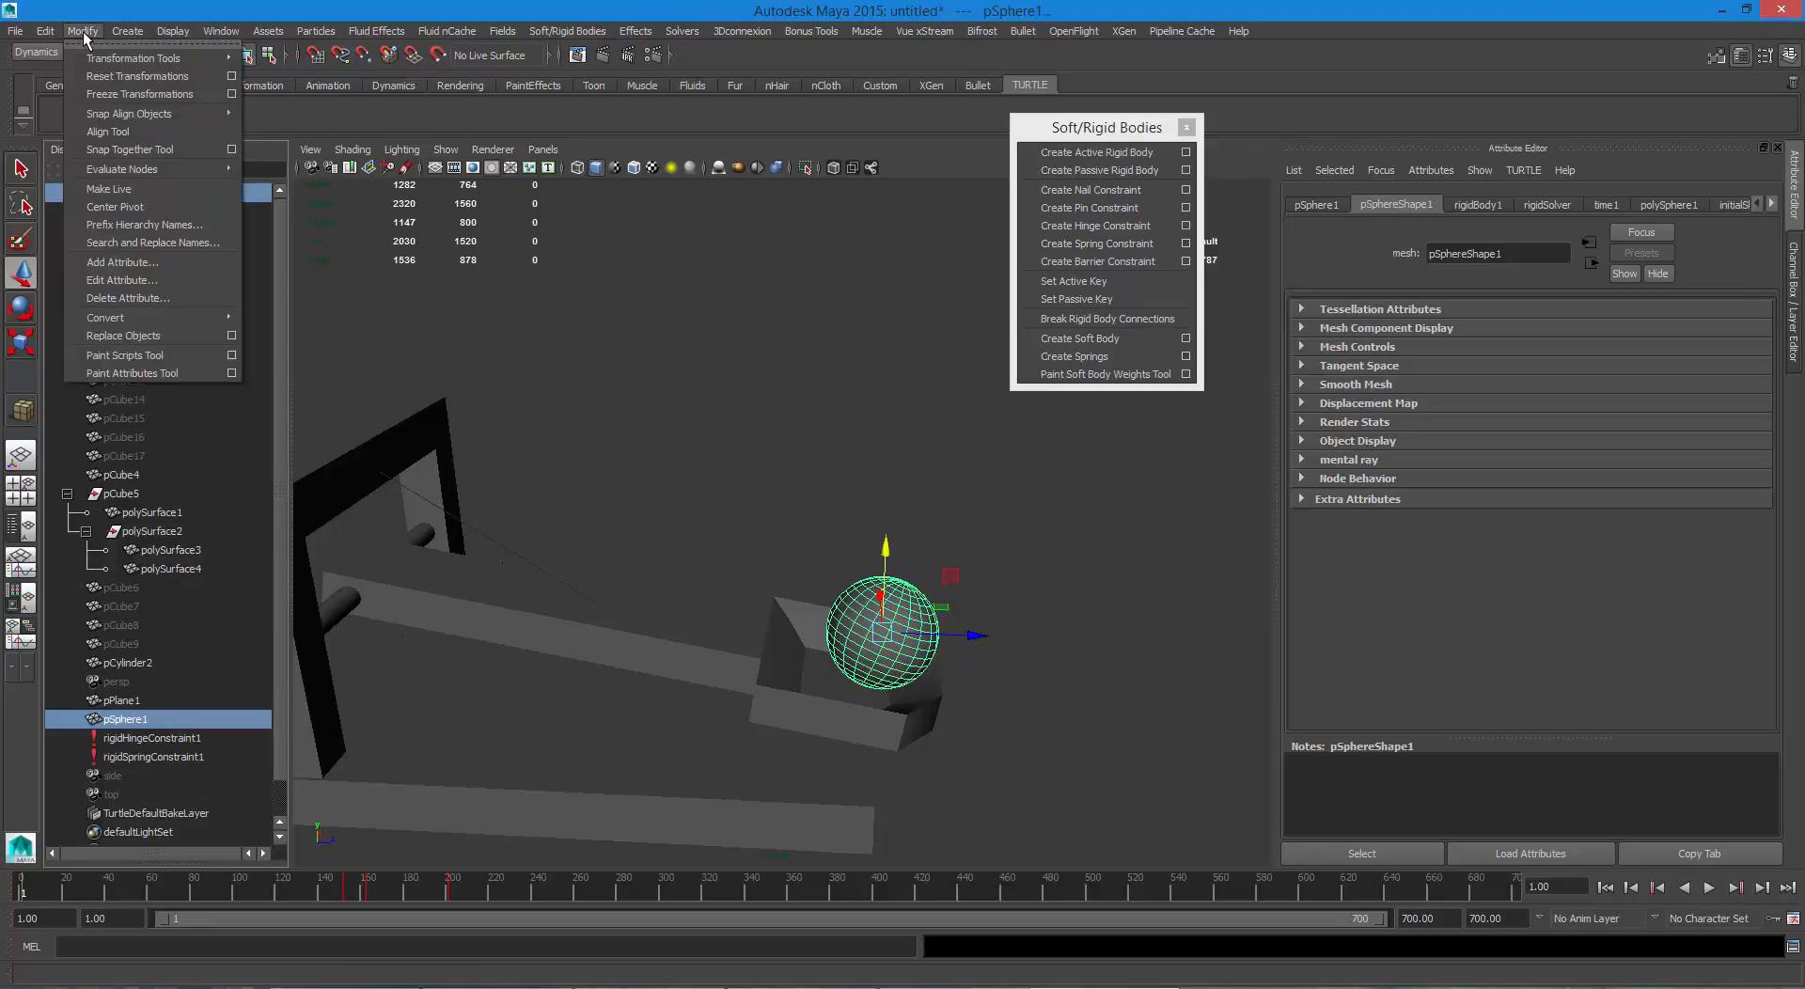
{"action": "mouse_move", "coordinate": [45, 31]}
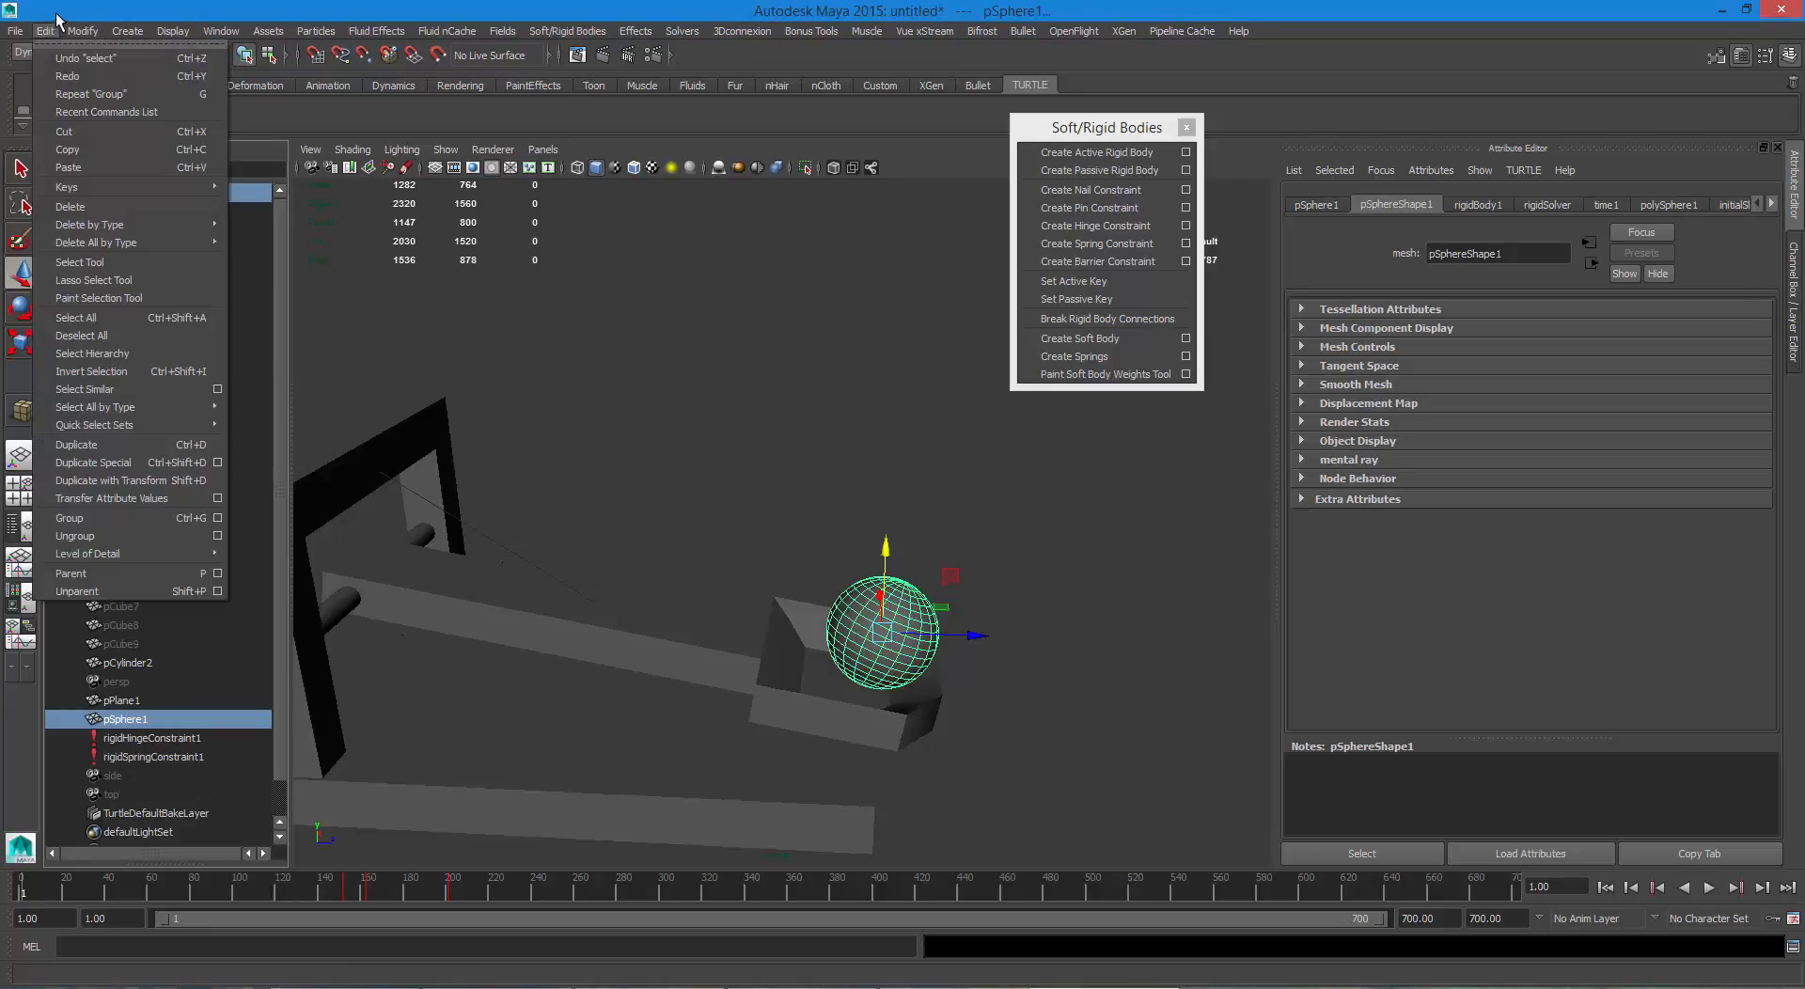
{"action": "left_click", "coordinate": [138, 9]}
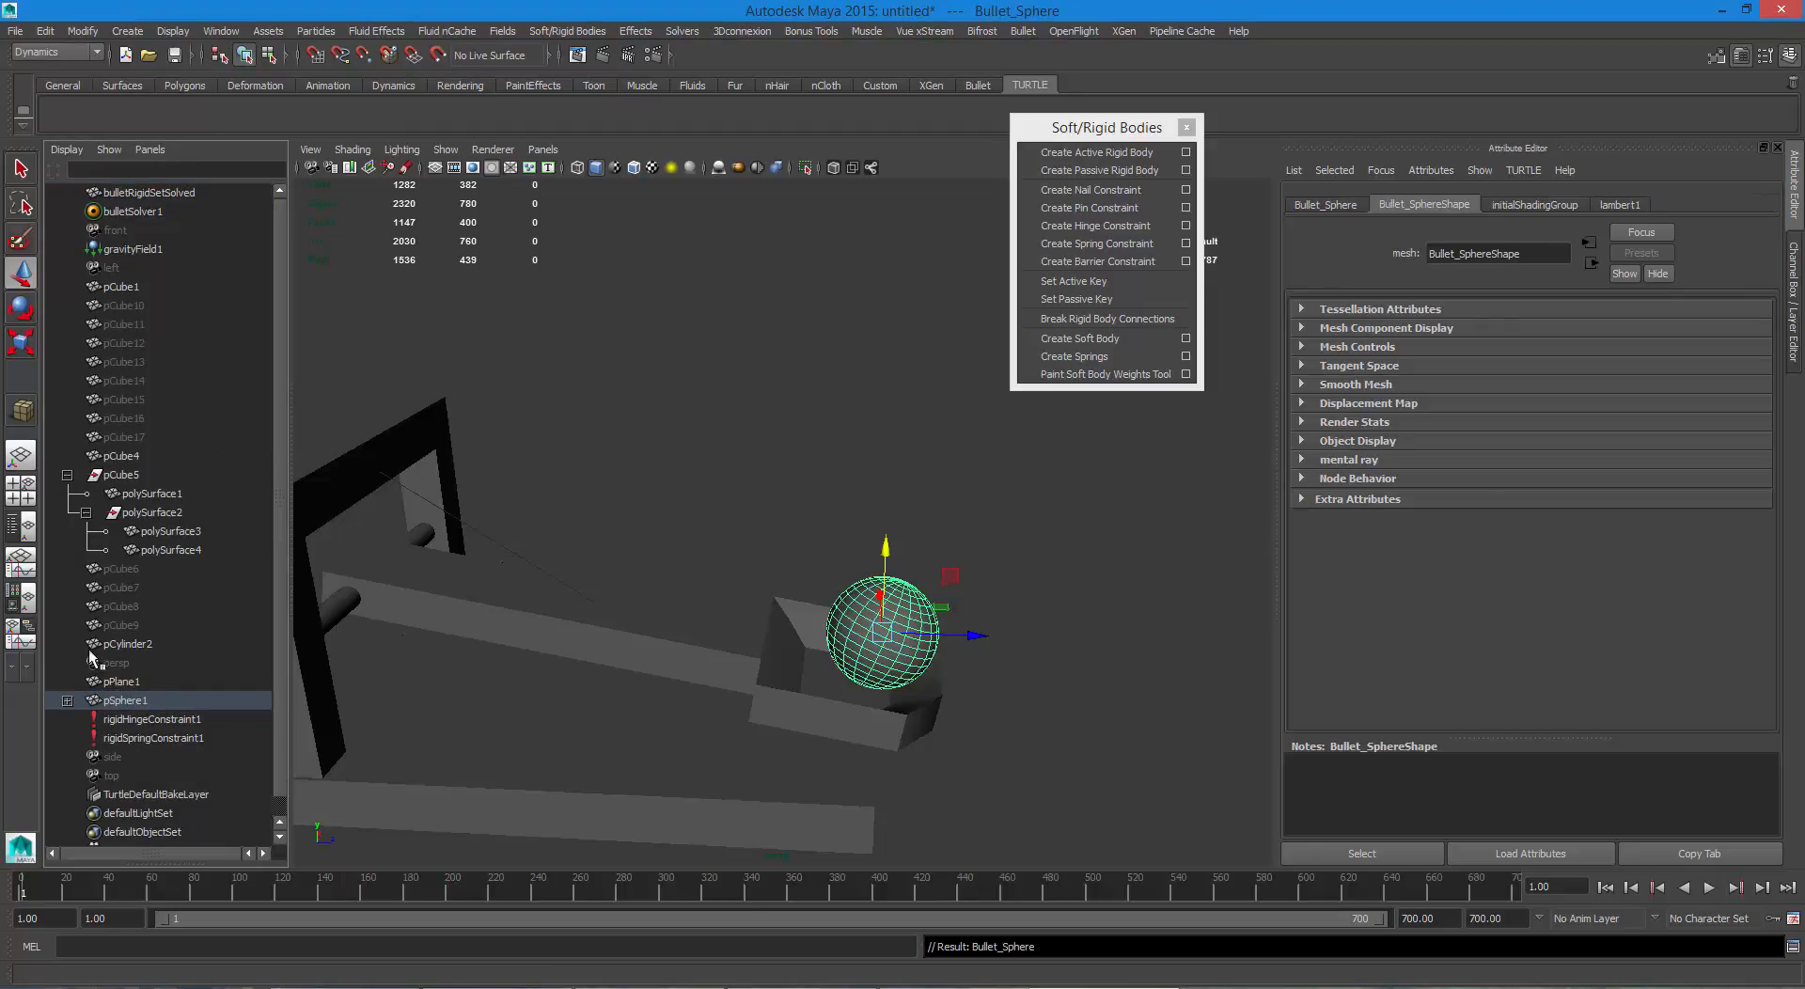
{"action": "left_click", "coordinate": [65, 700]}
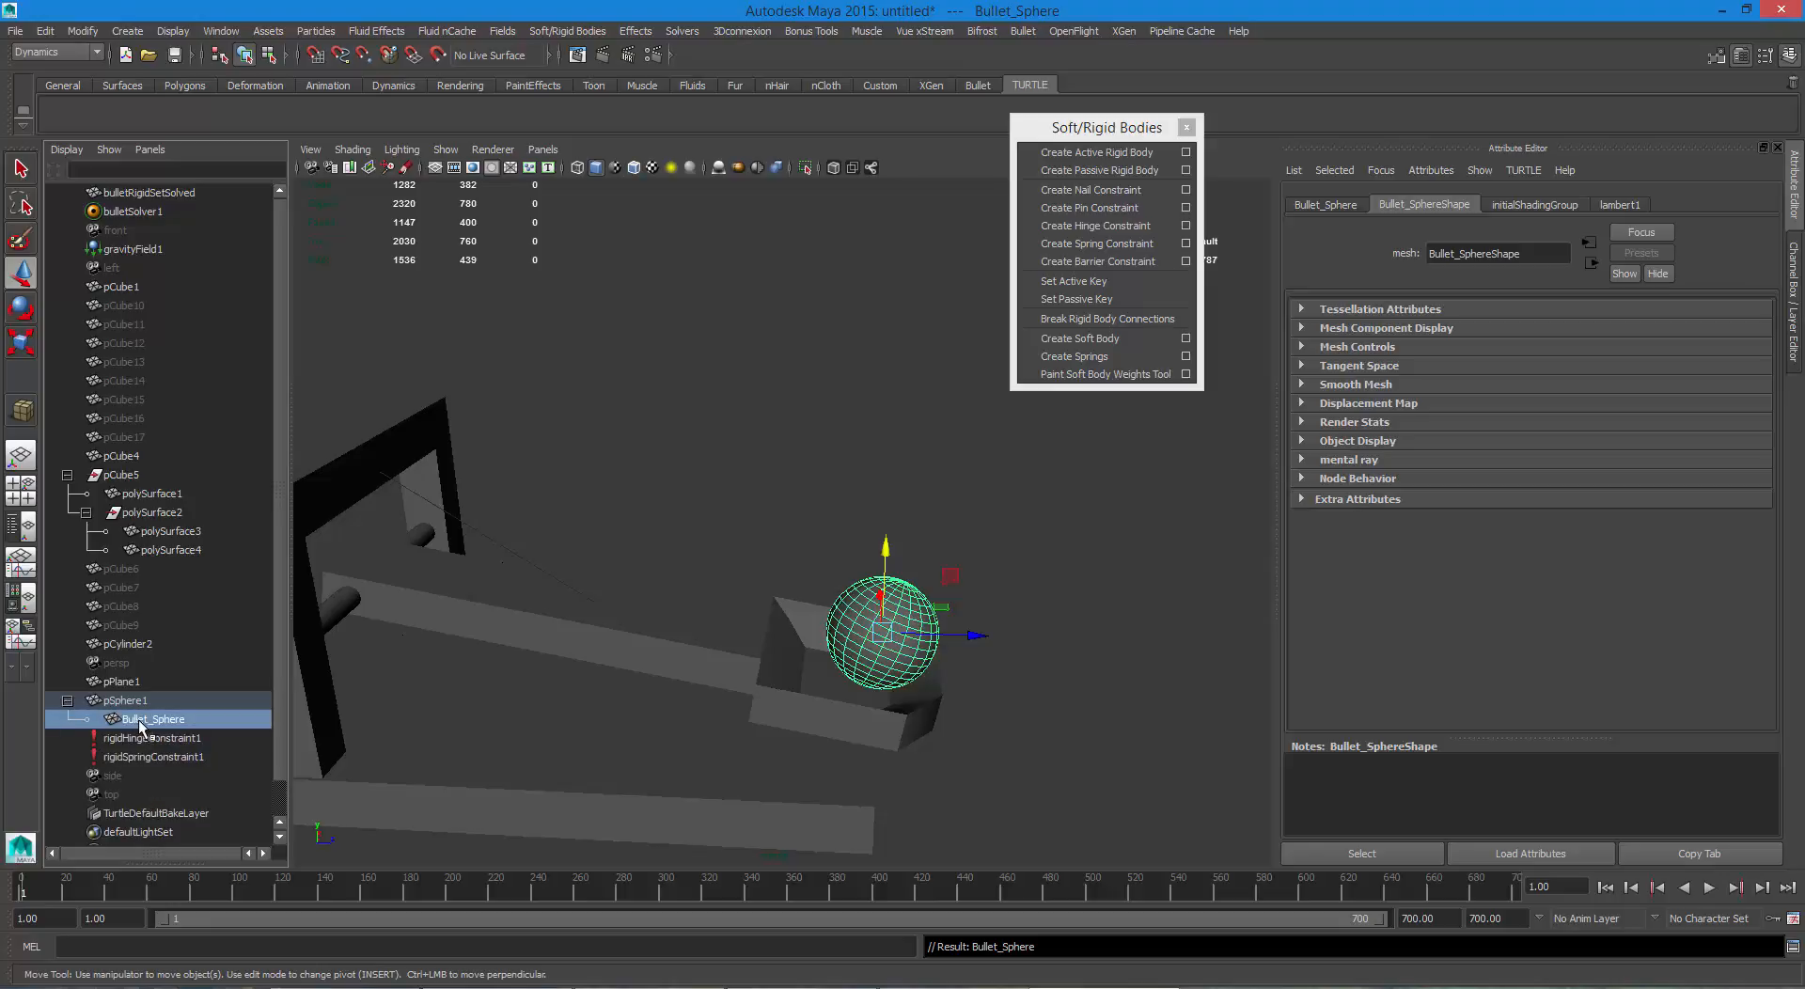
Play the simulation to watch the parented ball, then stop and rewind to frame 1.
{"action": "left_click", "coordinate": [1709, 887]}
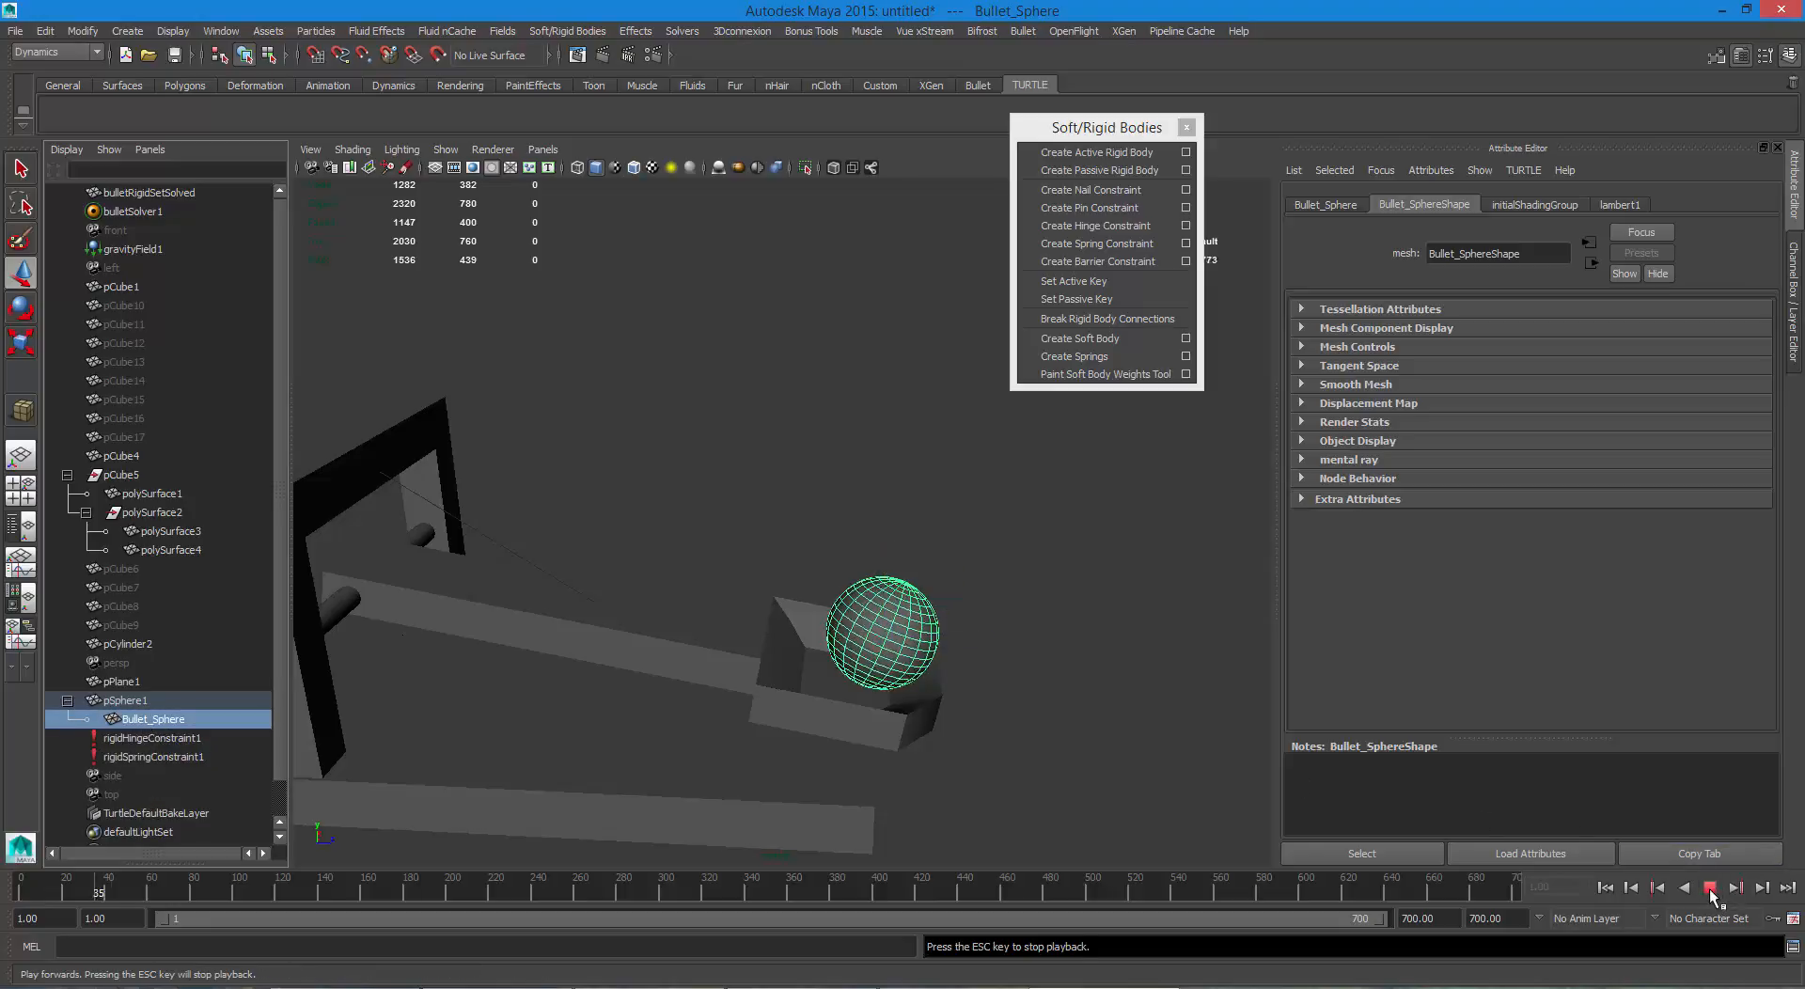
{"action": "left_click", "coordinate": [1709, 887]}
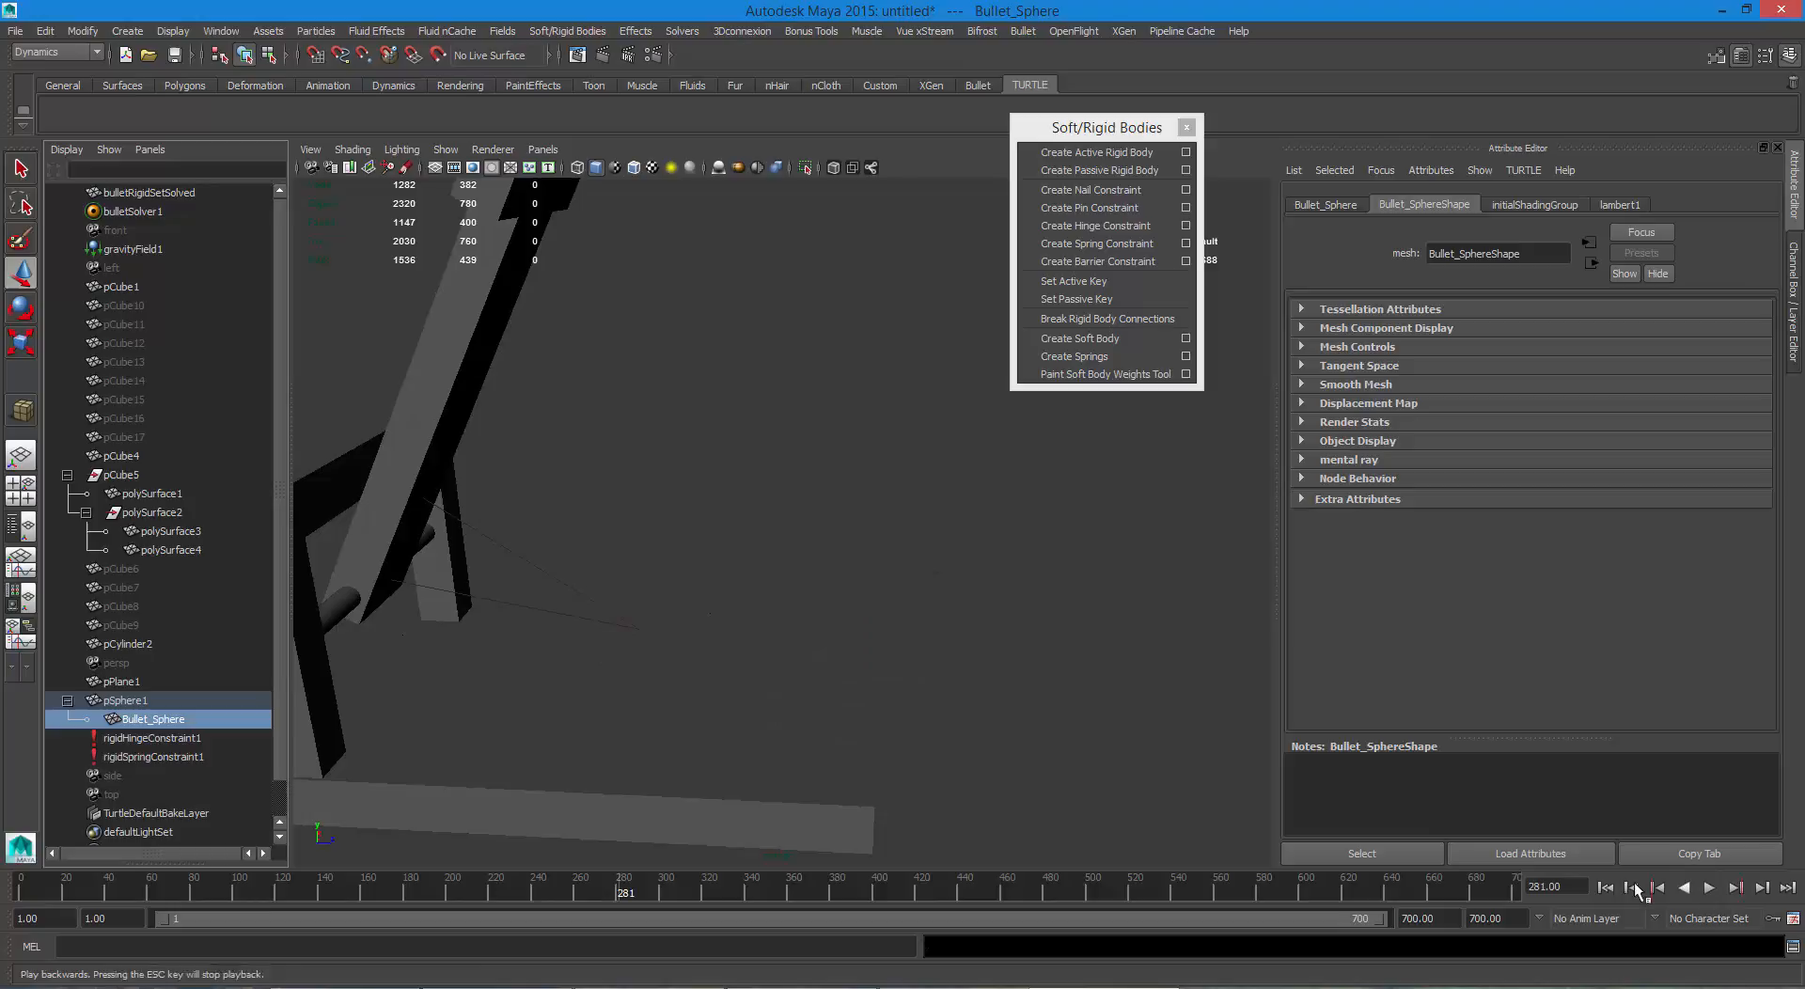
{"action": "left_click", "coordinate": [1608, 886]}
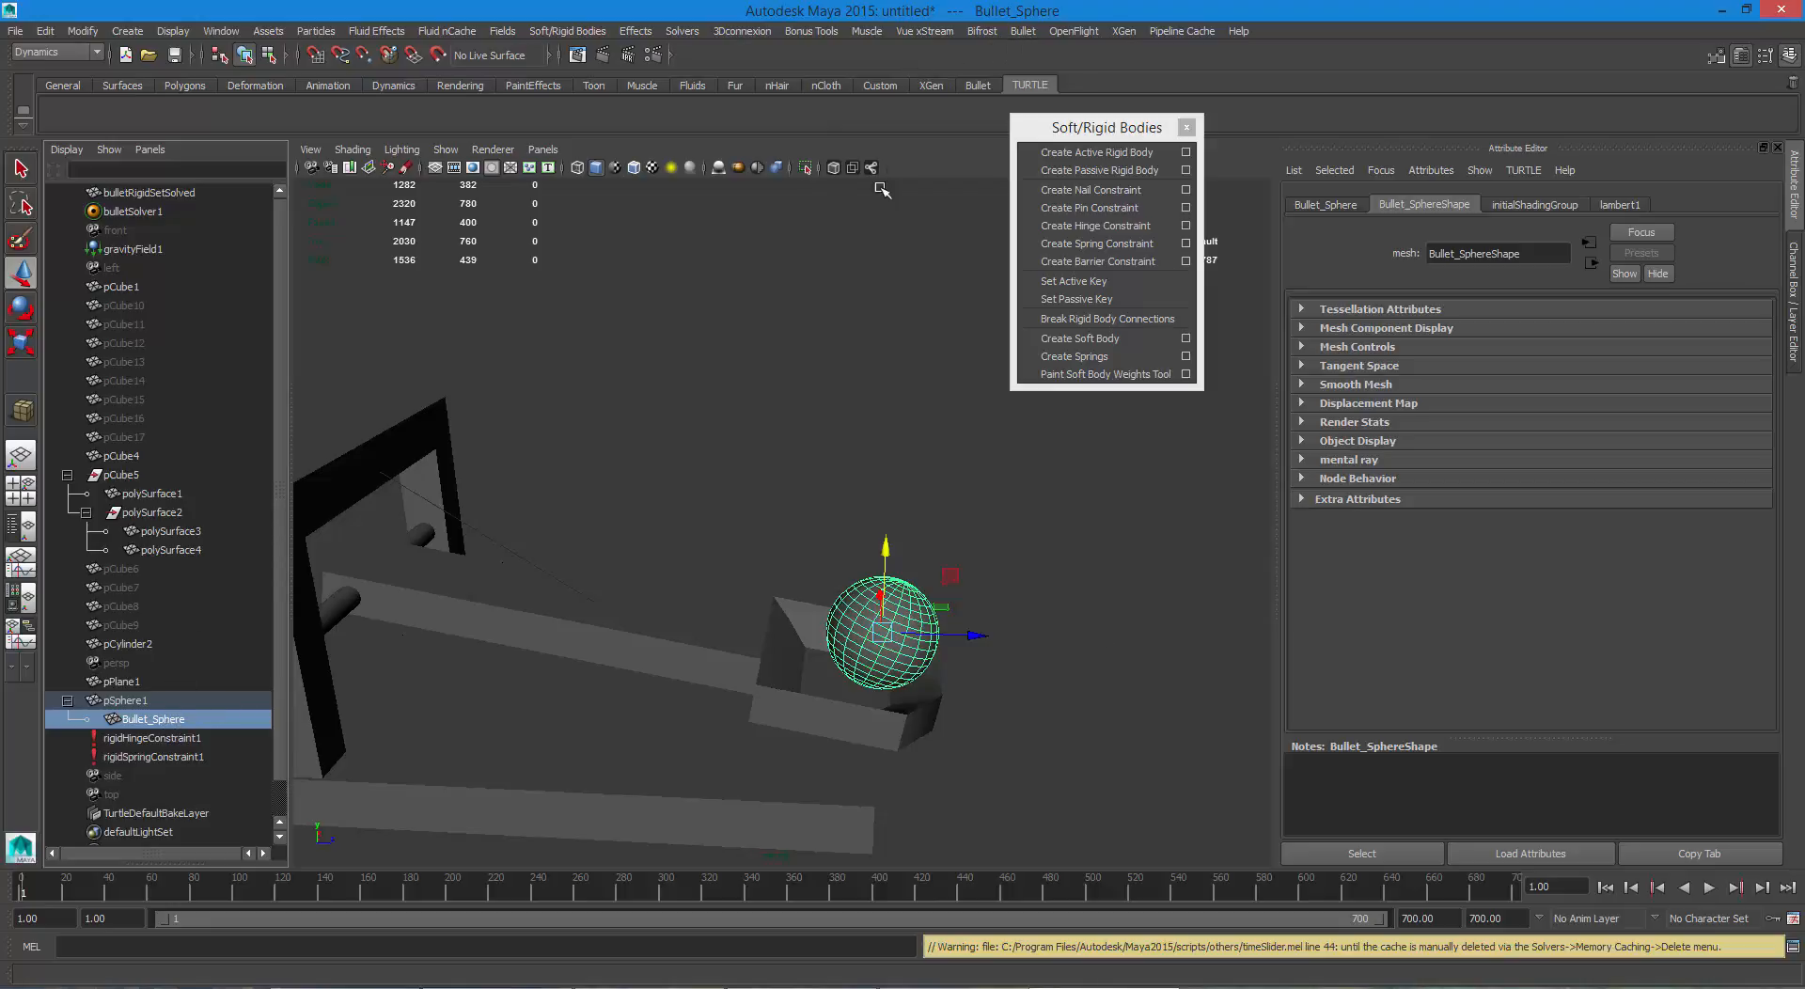
Make Bullet_Sphere an active Bullet rigid body with its collider shape set to sphere.
{"action": "left_click", "coordinate": [1021, 31]}
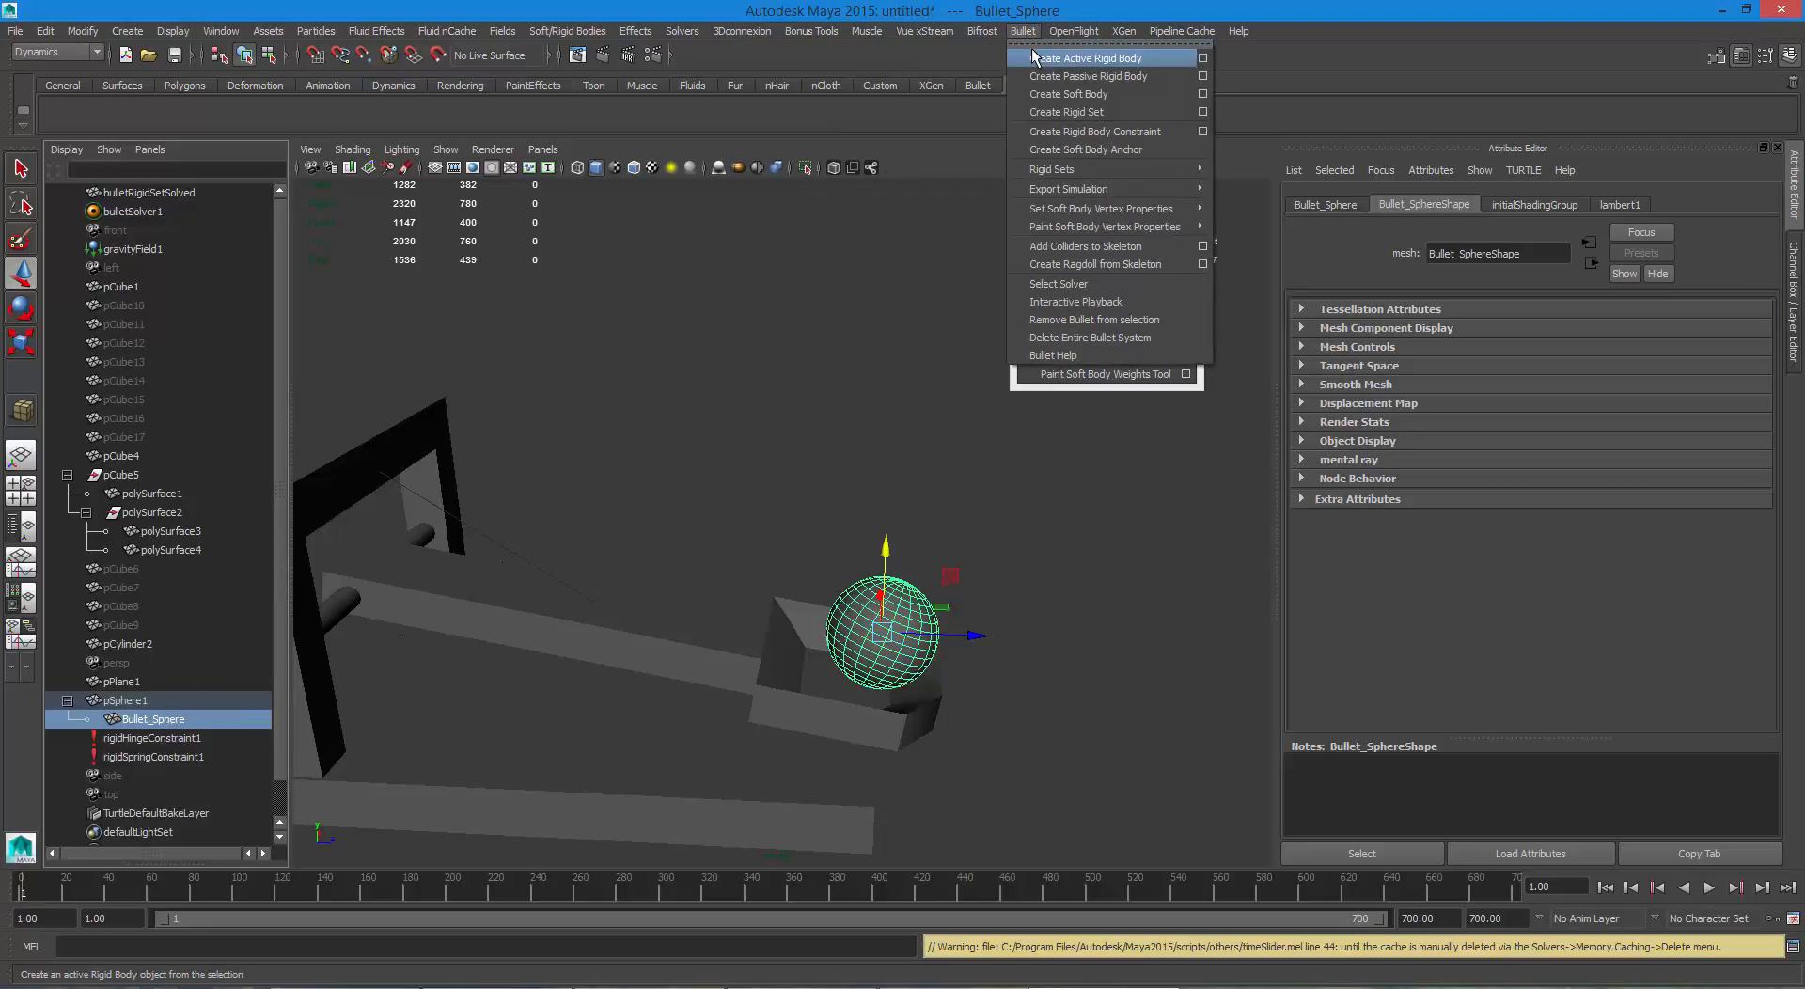
{"action": "left_click", "coordinate": [1086, 58]}
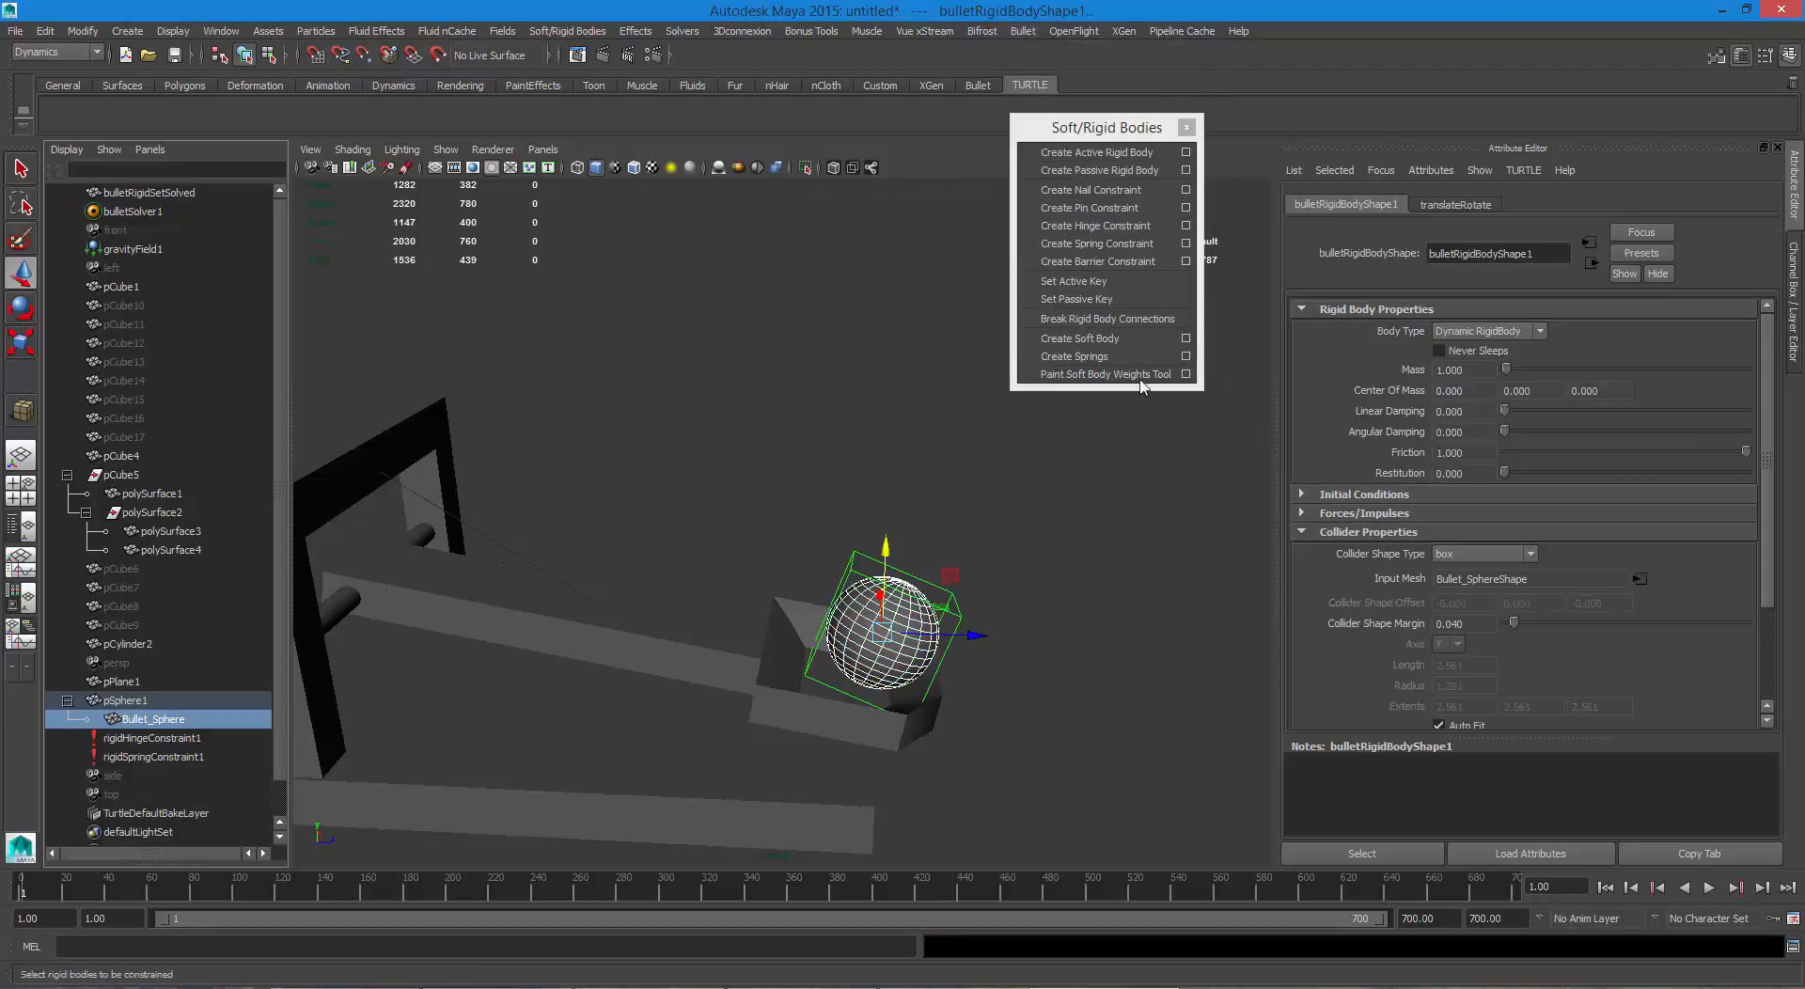
{"action": "left_click", "coordinate": [1515, 554]}
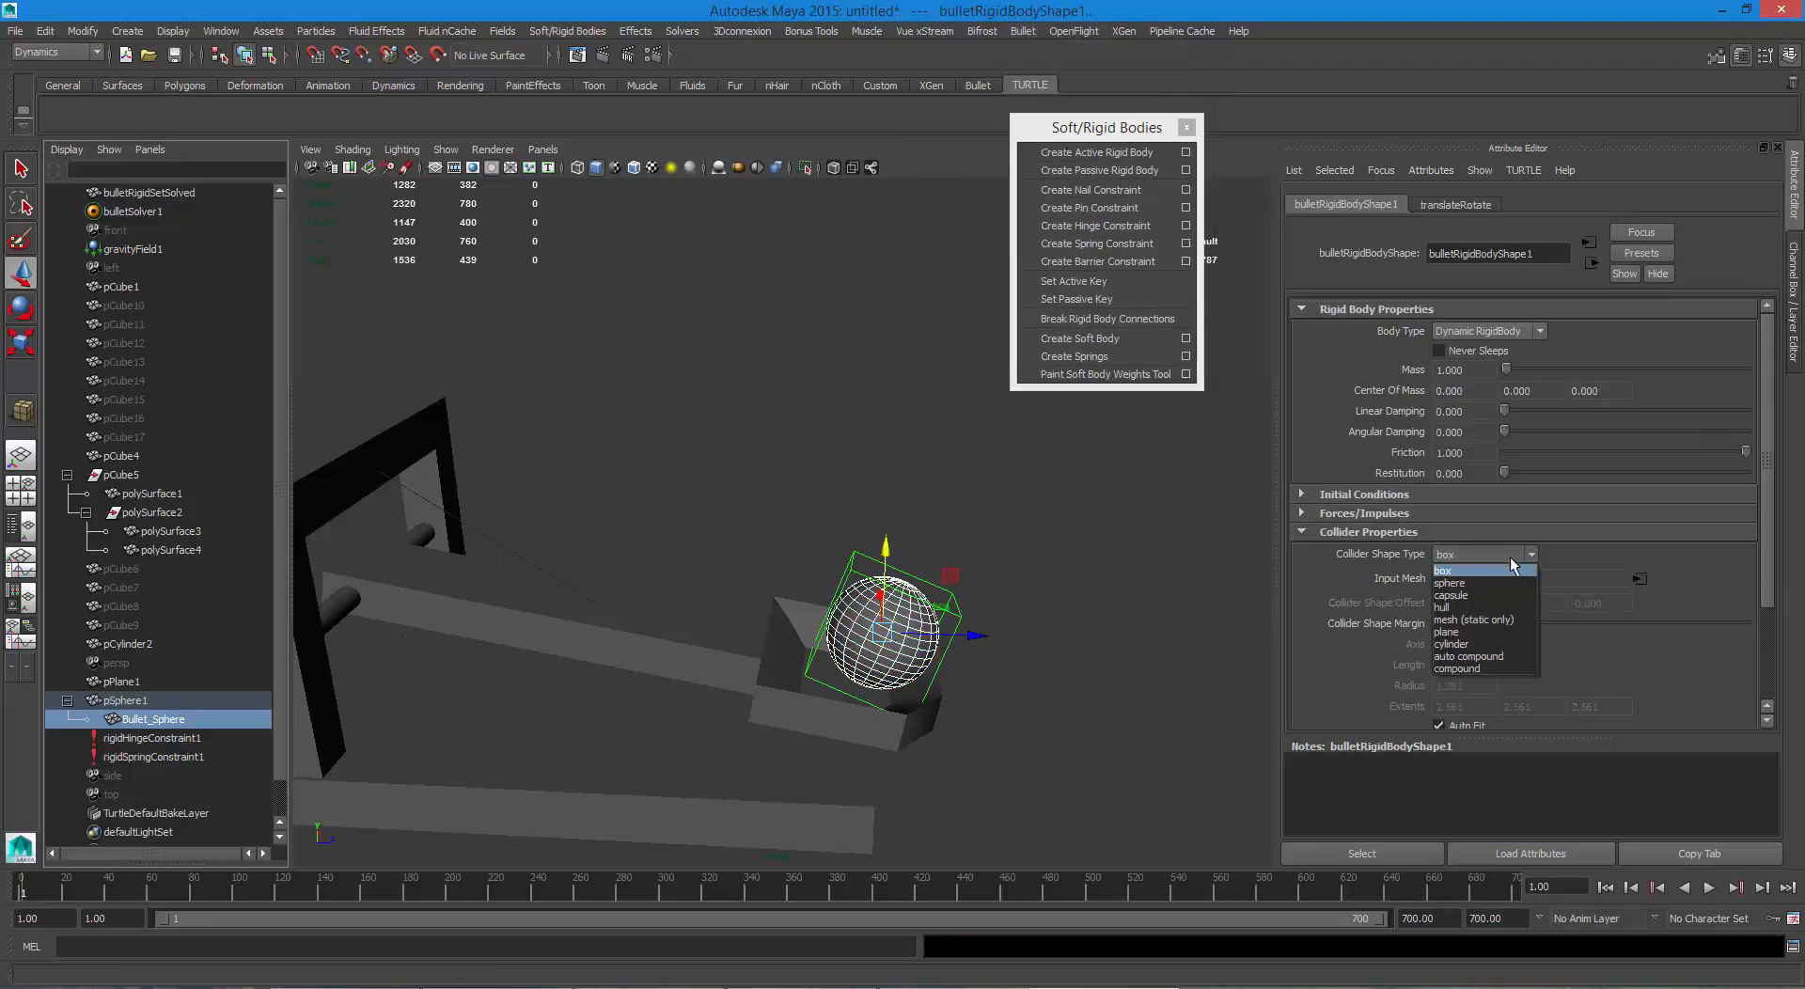
{"action": "left_click", "coordinate": [1450, 582]}
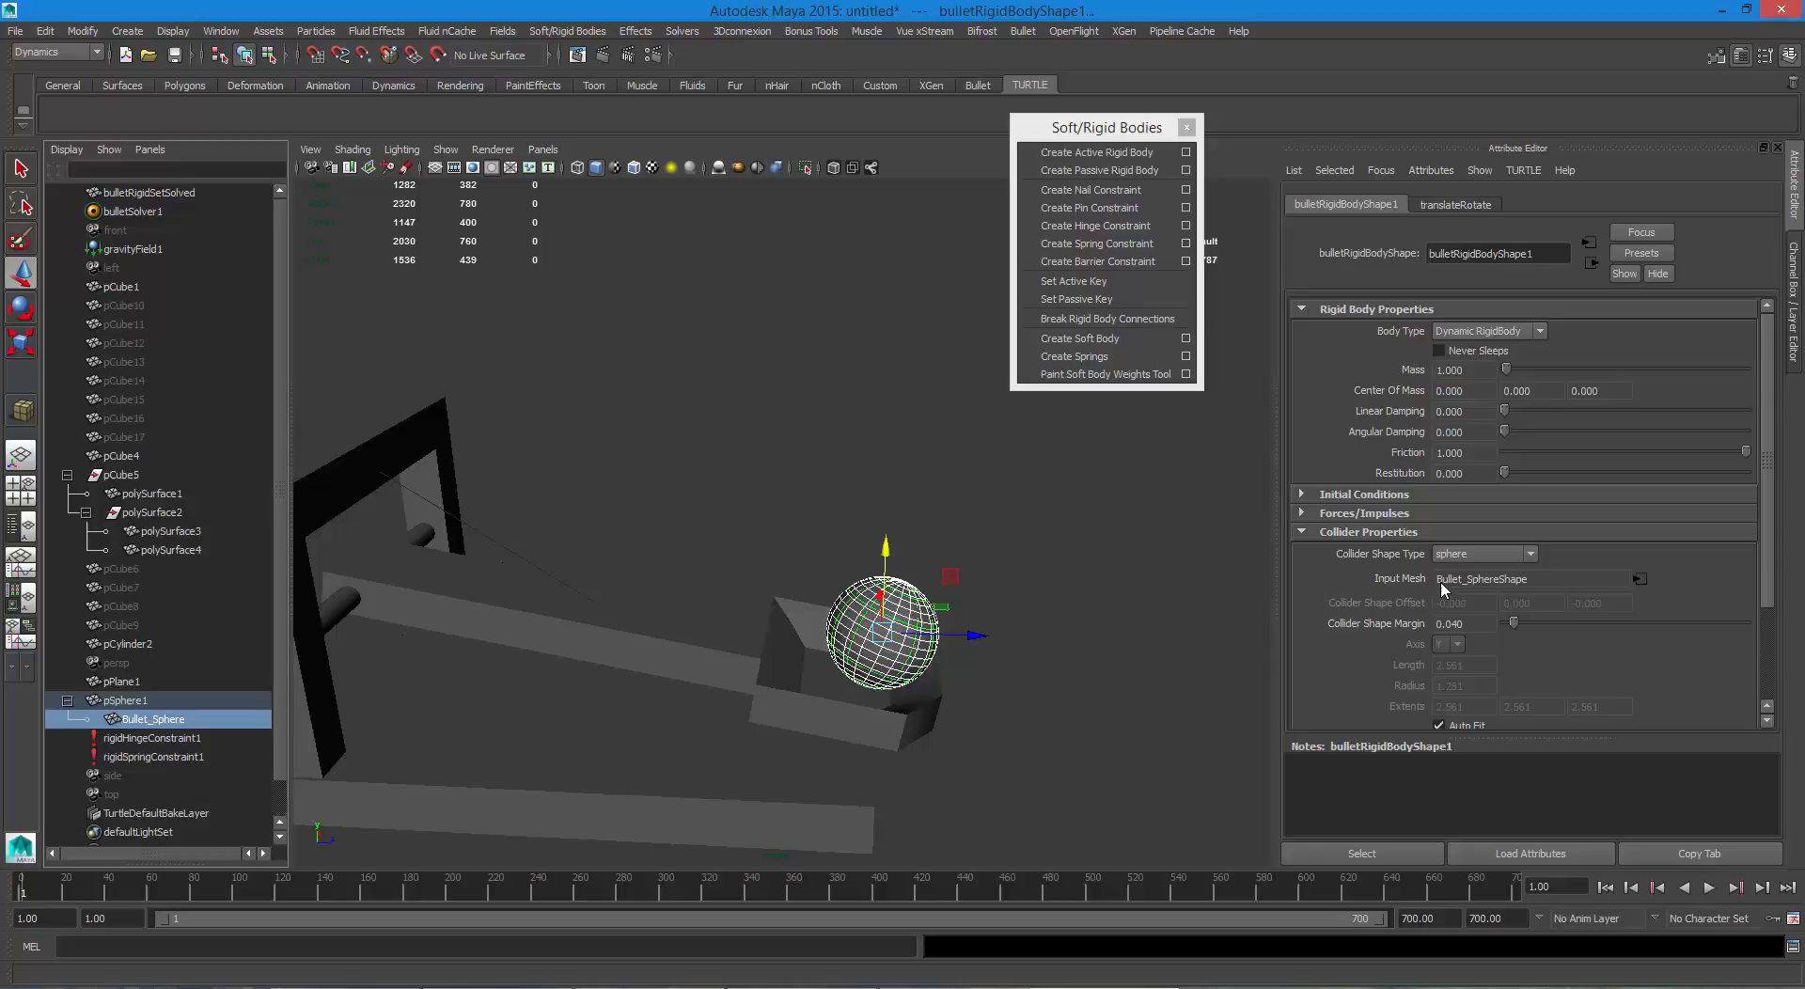
Play the simulation to test the Bullet ball, then stop and rewind to frame 1.
{"action": "left_click", "coordinate": [1707, 888]}
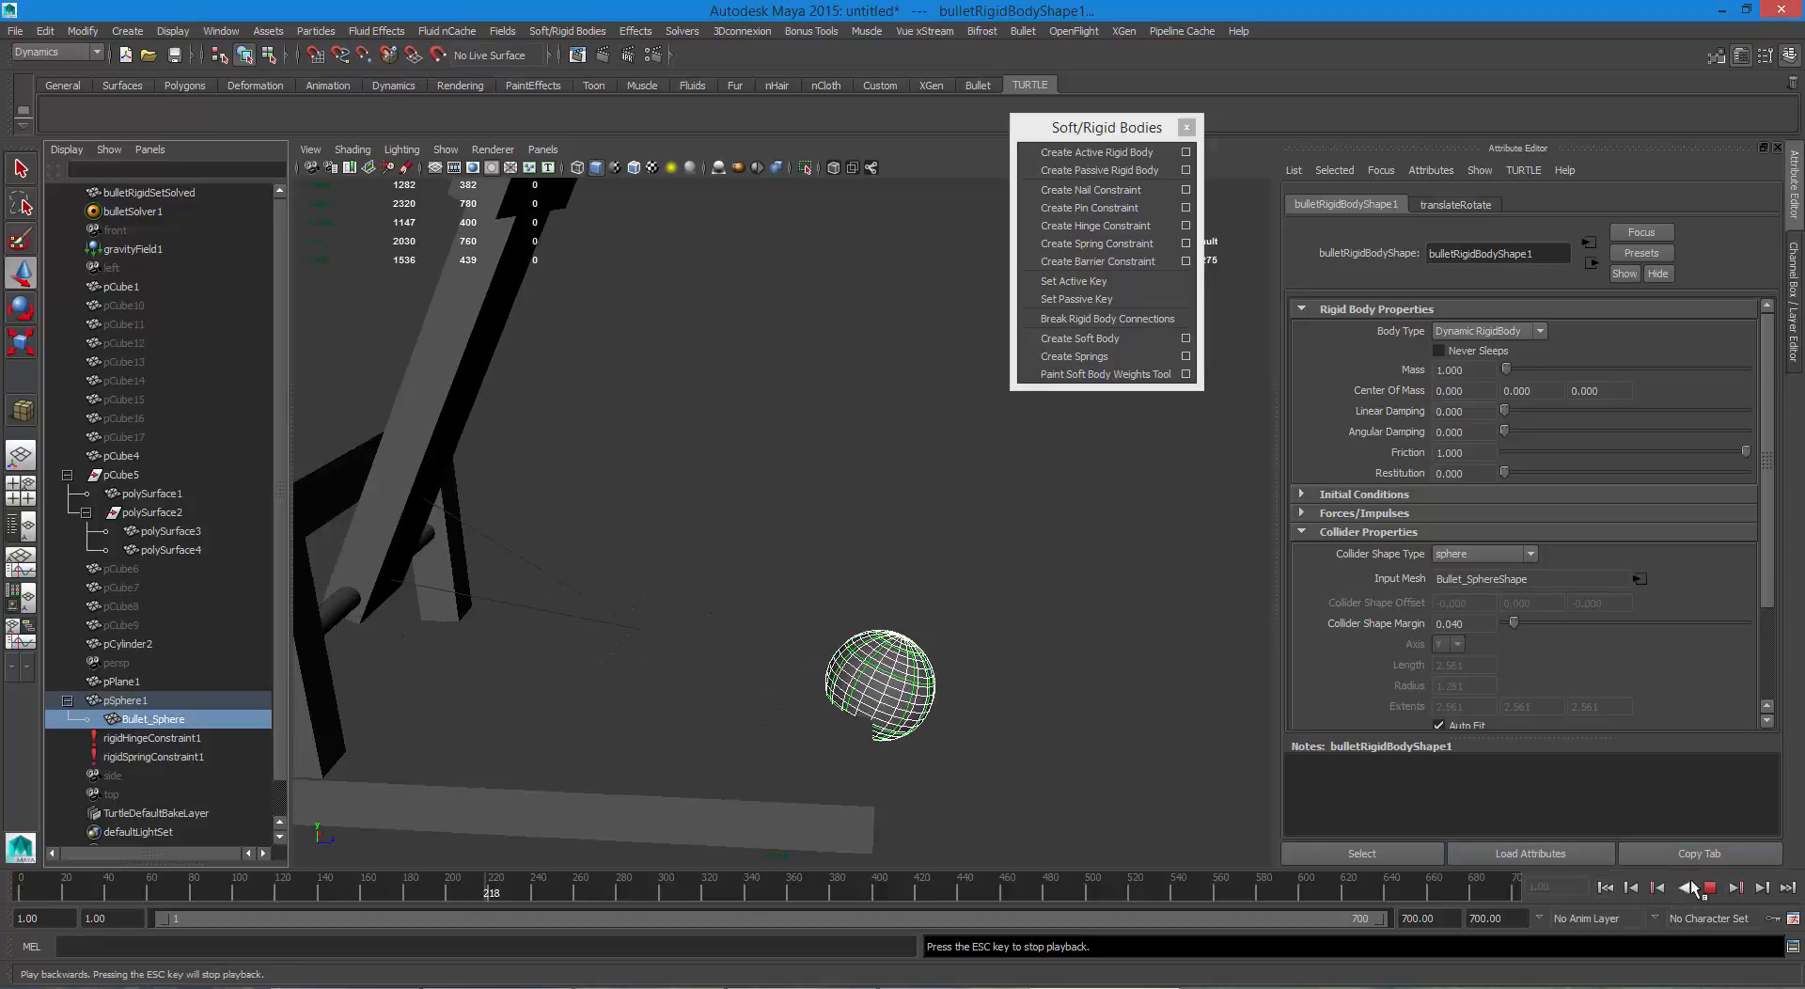
{"action": "left_click", "coordinate": [1709, 887]}
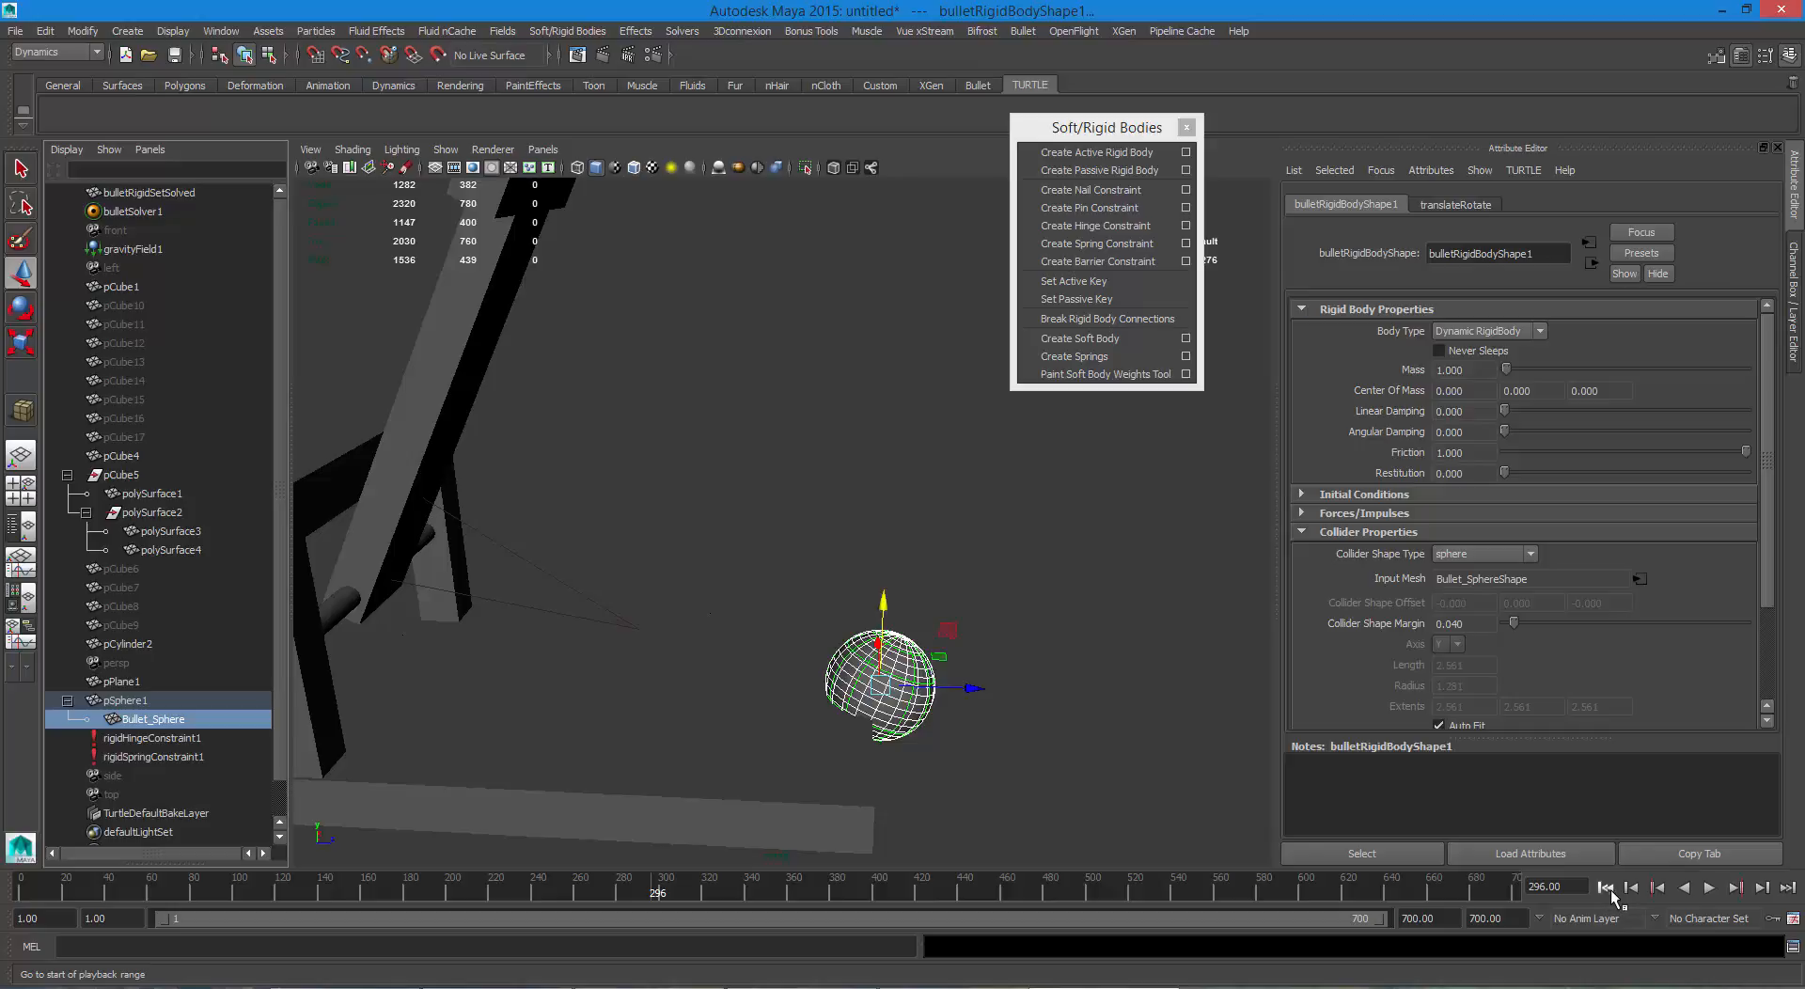
{"action": "left_click", "coordinate": [1610, 887]}
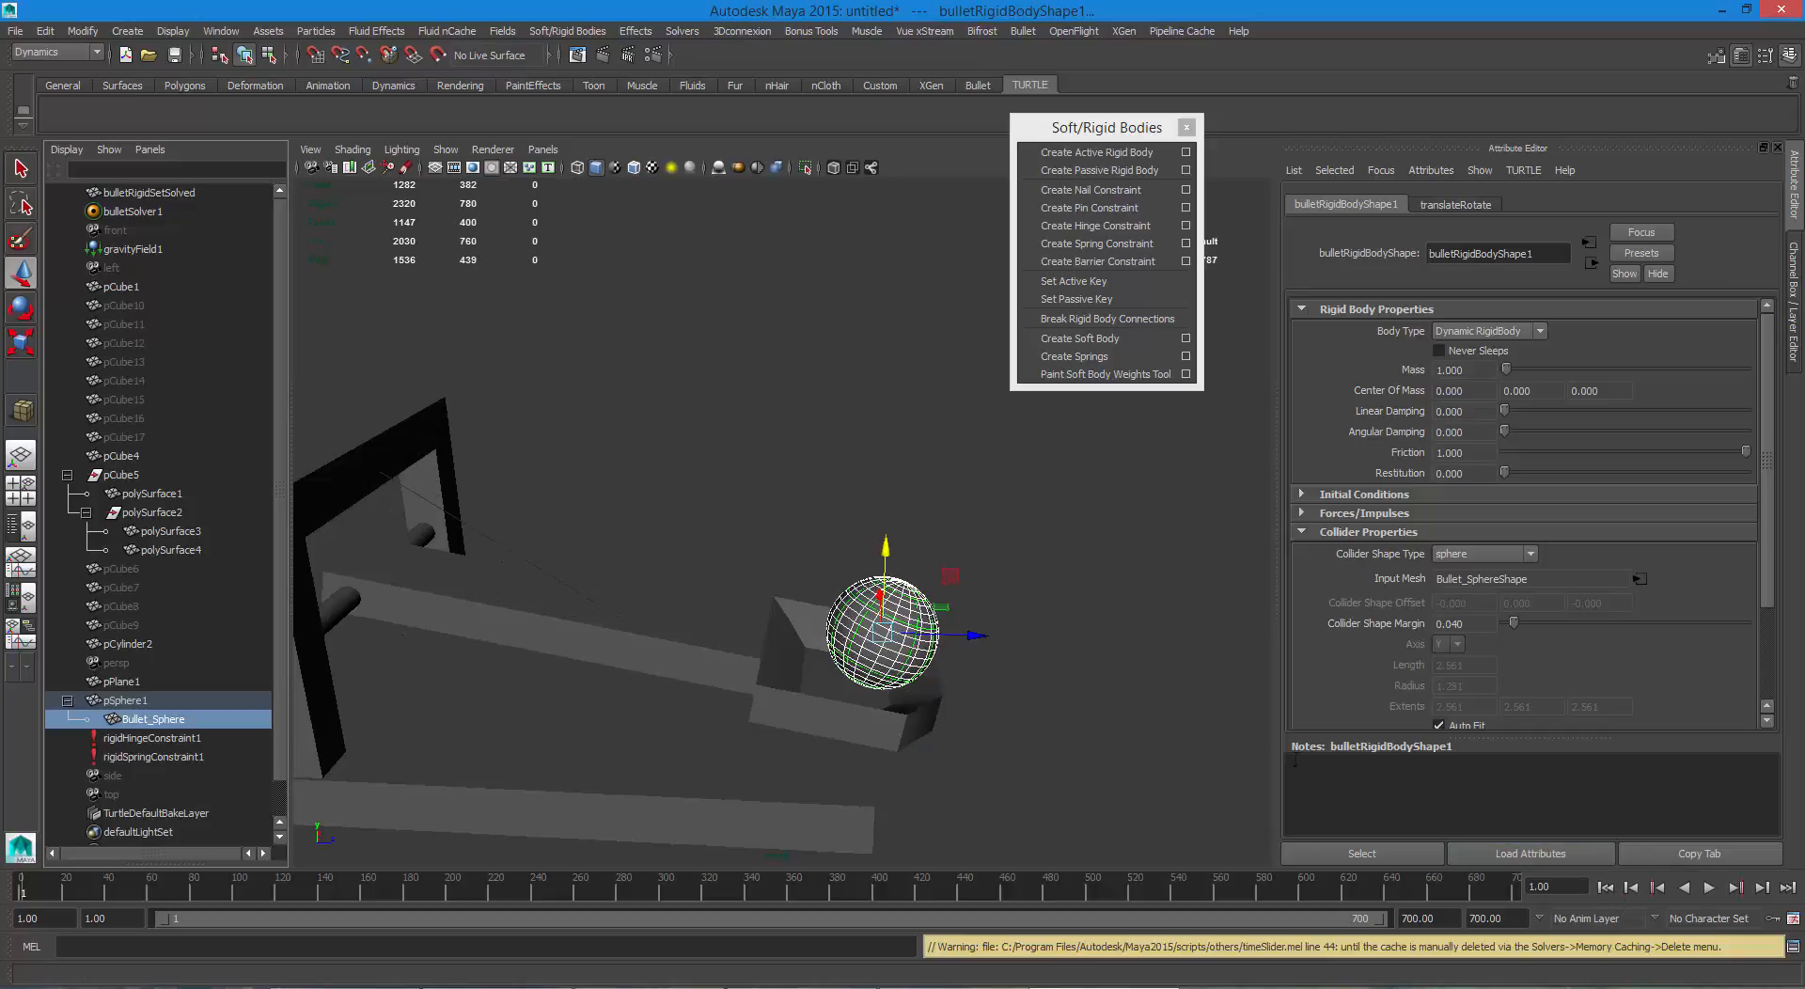
Unparent Bullet_Sphere with Shift+P, add pSphere1 to the selection and group both with Ctrl+G.
{"action": "left_click", "coordinate": [161, 720]}
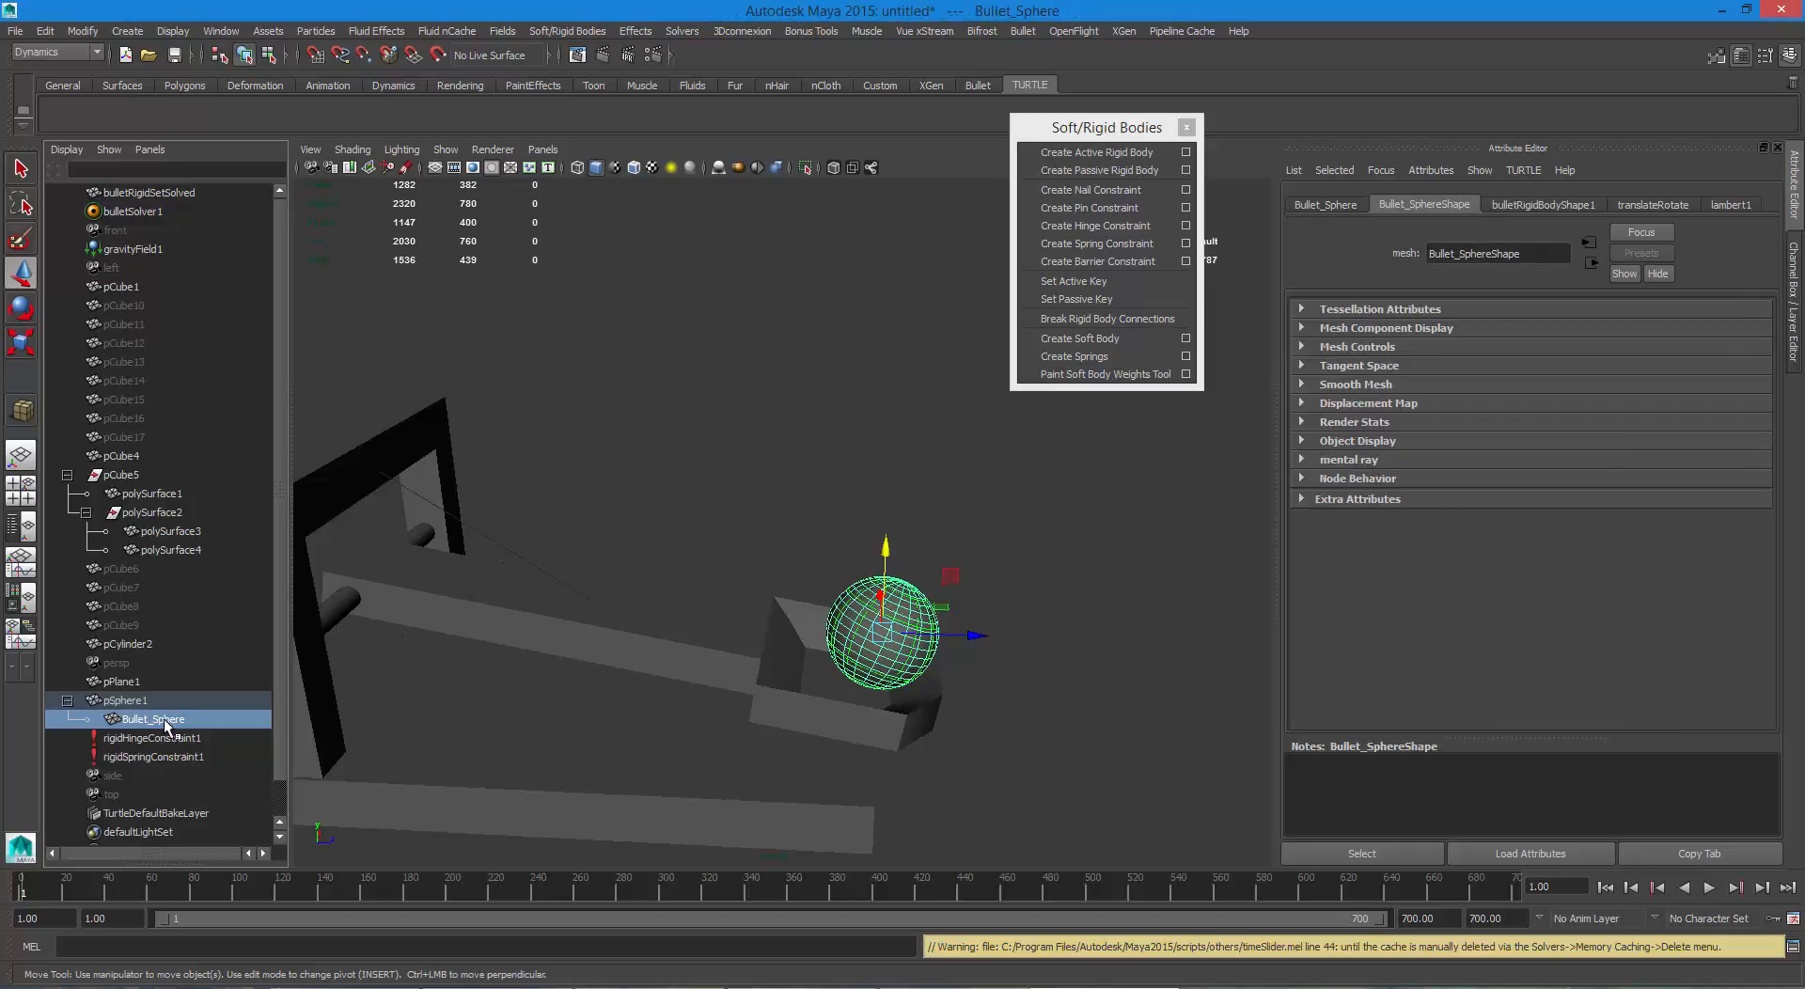
{"action": "key", "text": "shift+p"}
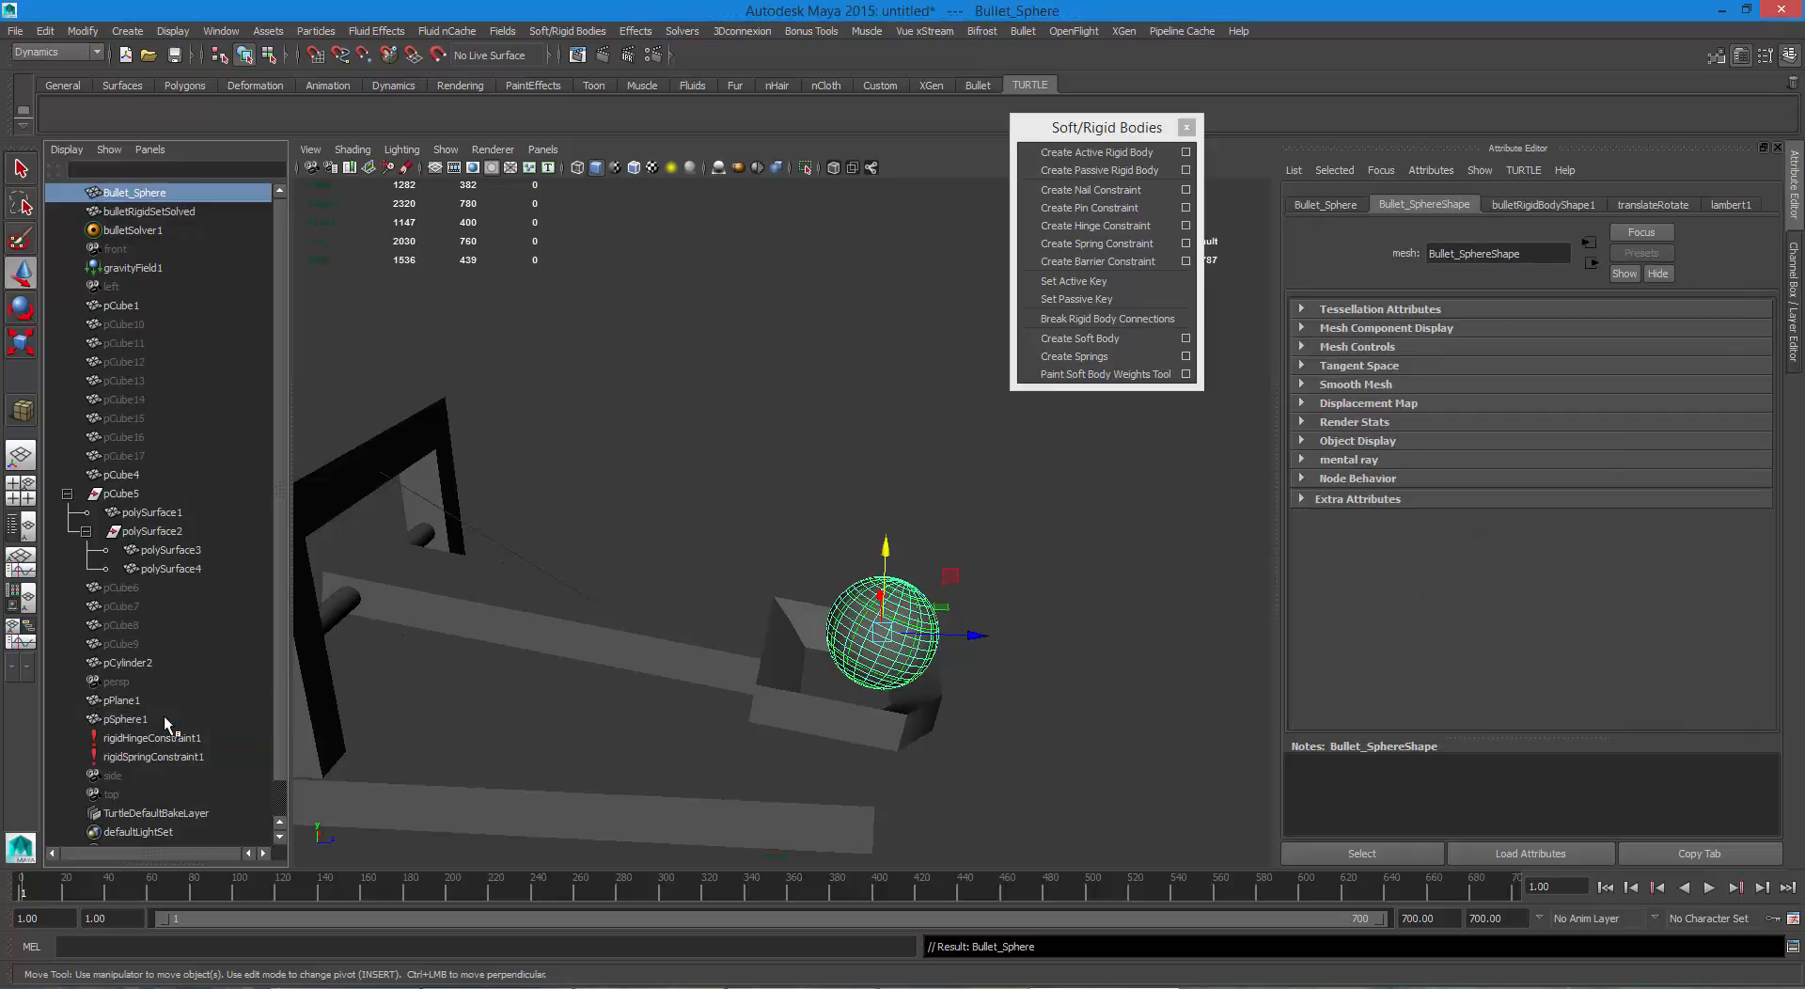
{"action": "left_click", "coordinate": [149, 720]}
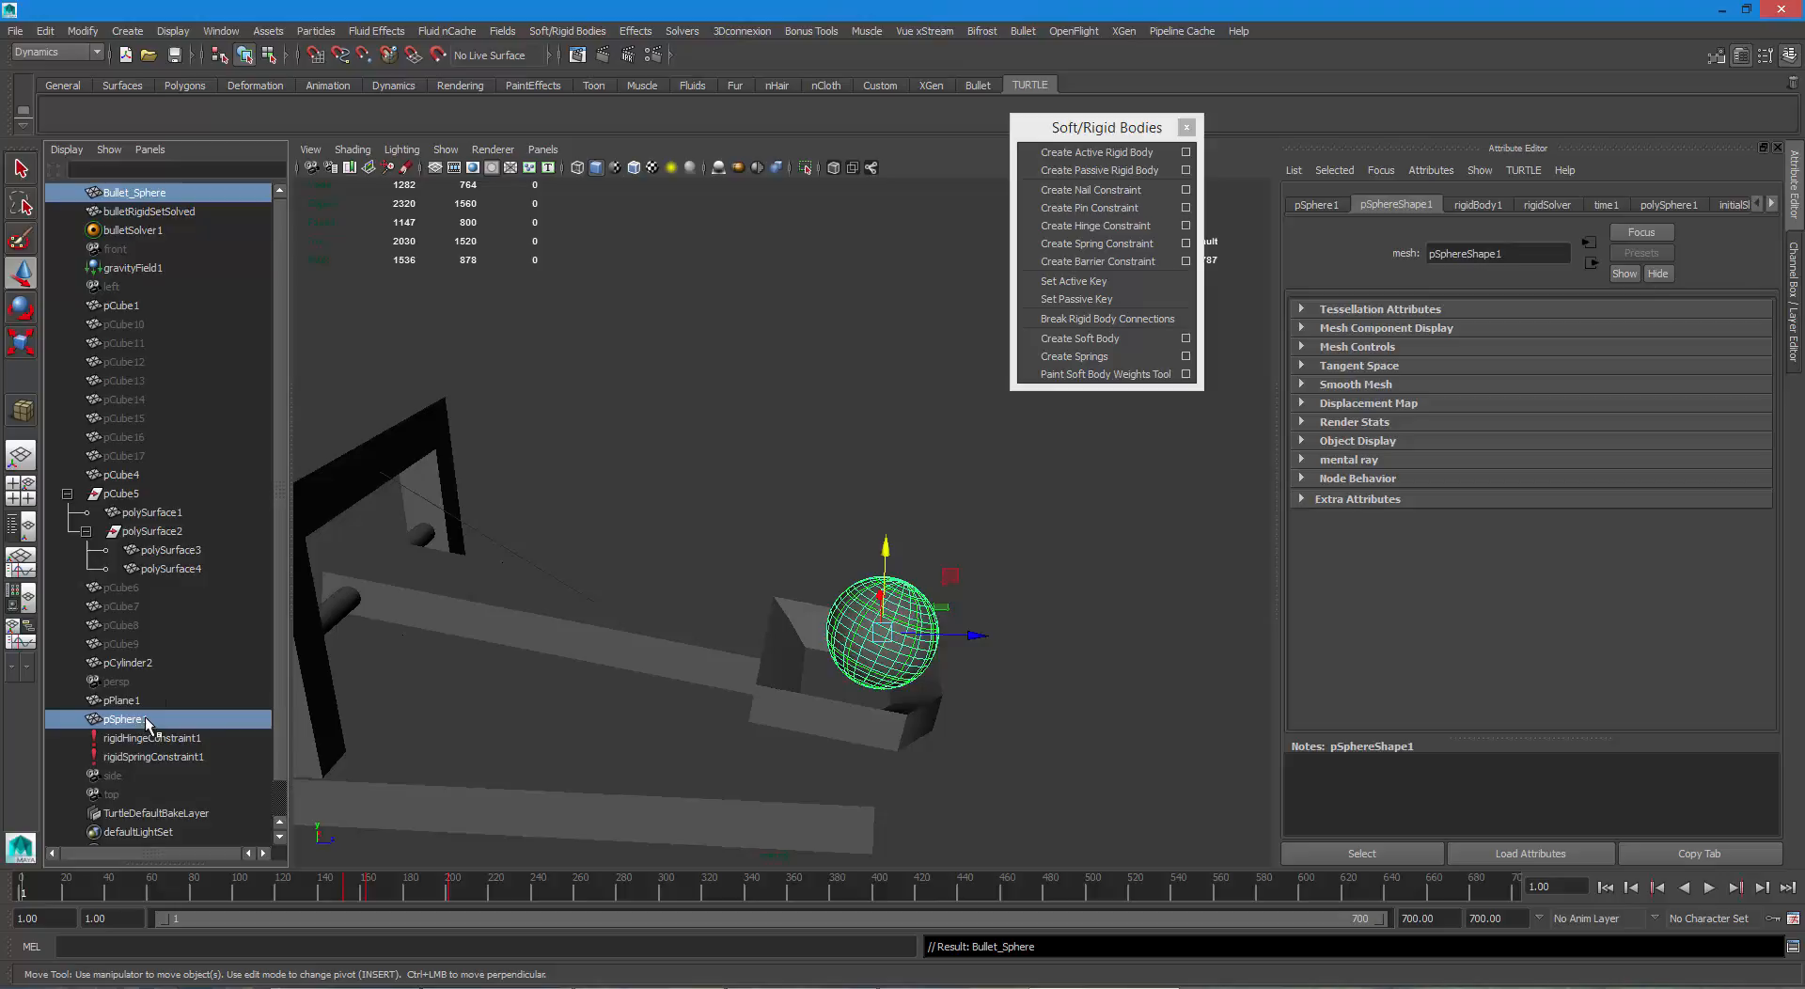
{"action": "right_click_drag", "start_coordinate": [1052, 534], "coordinate": [789, 466], "text": "alt"}
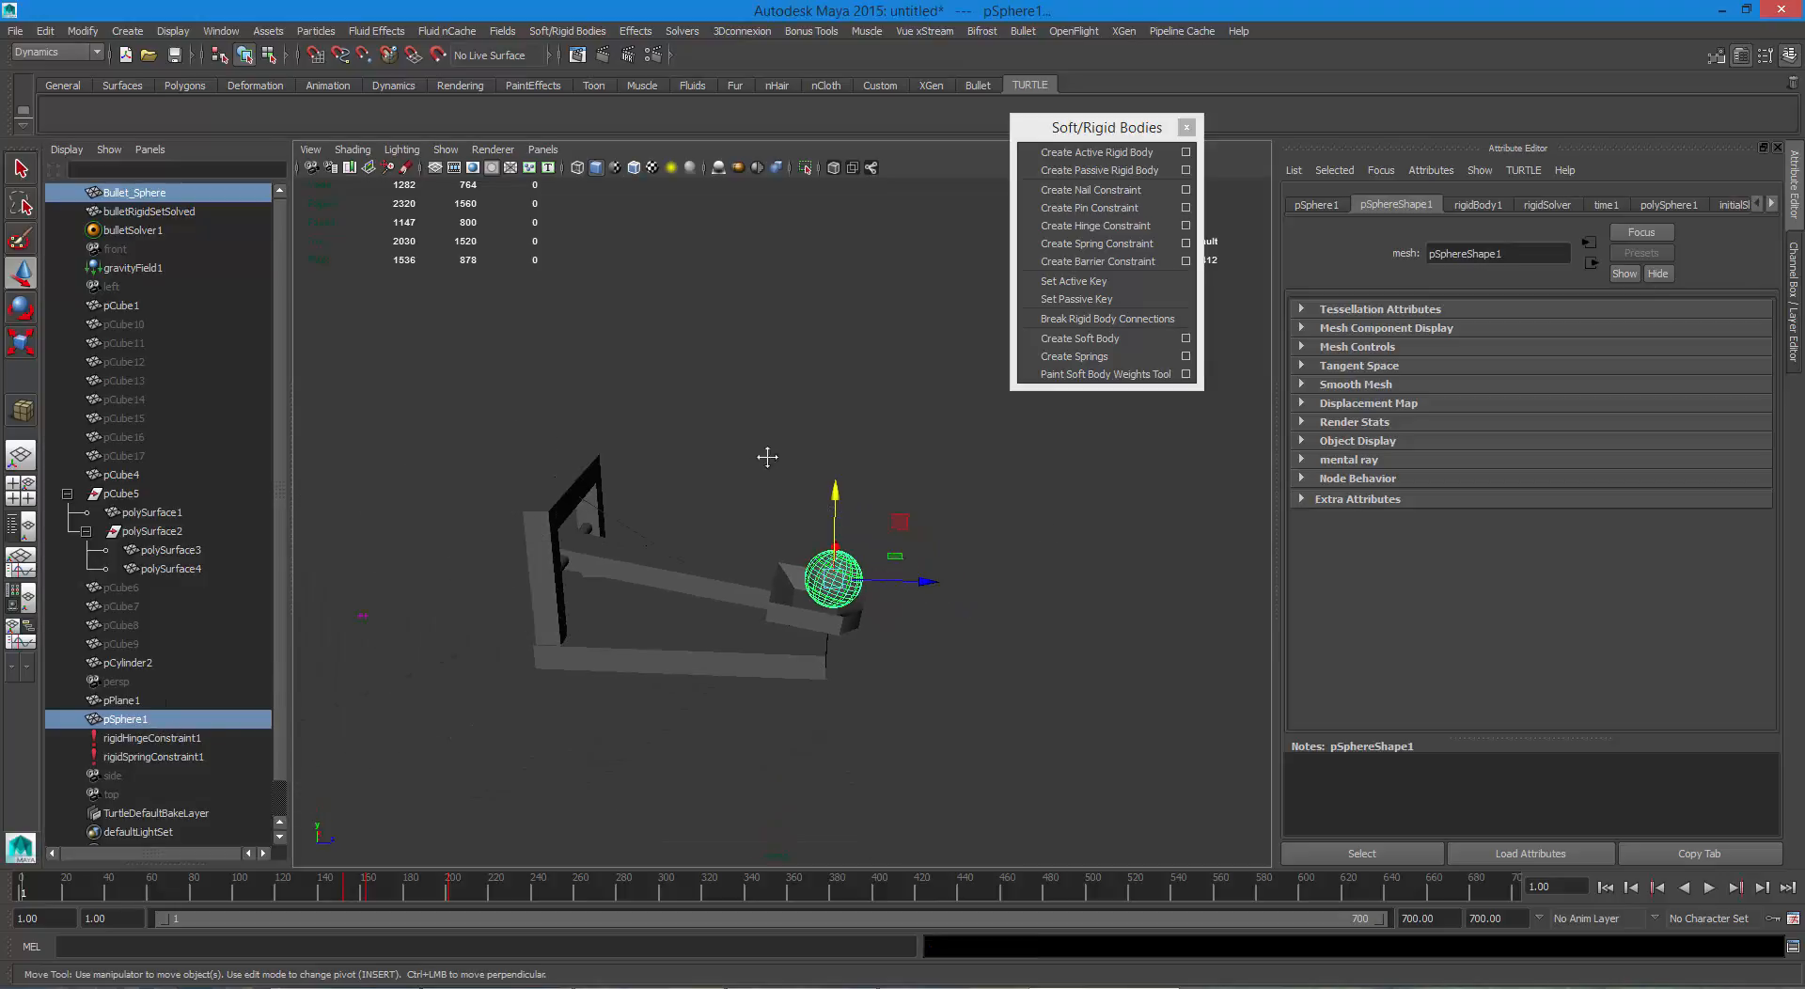
{"action": "left_click_drag", "start_coordinate": [769, 461], "coordinate": [634, 451], "text": "alt"}
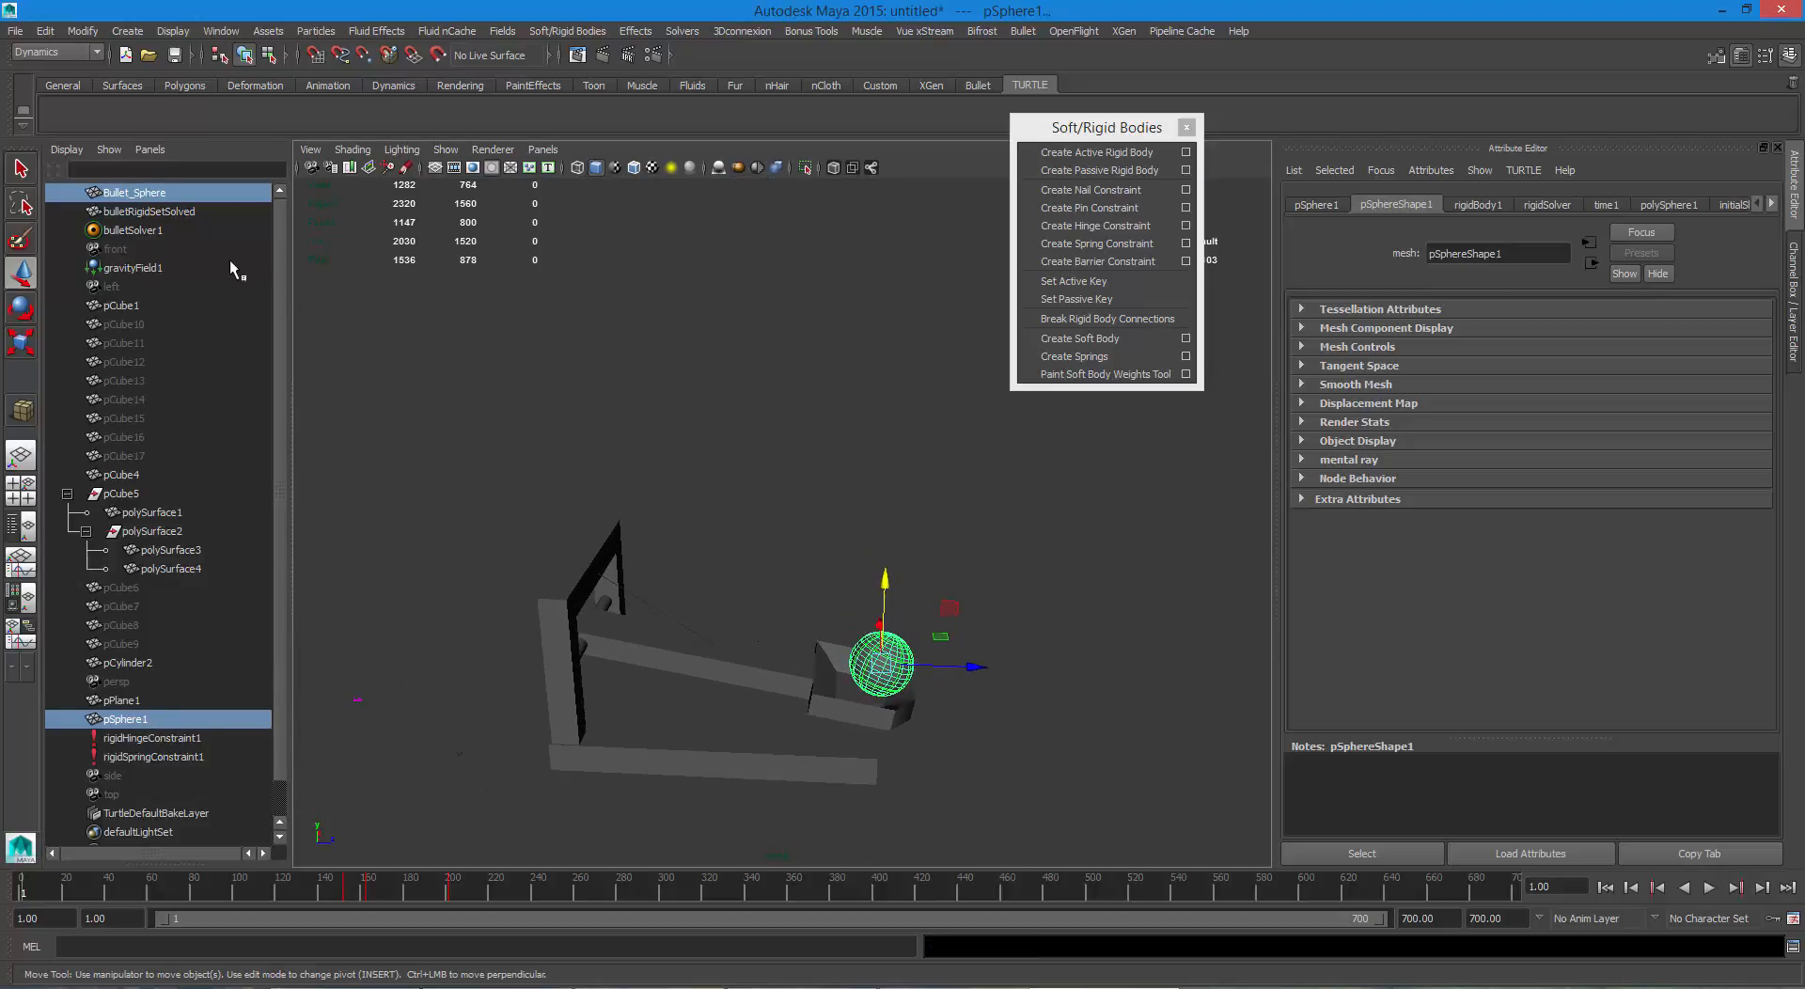
{"action": "key", "text": "ctrl+g"}
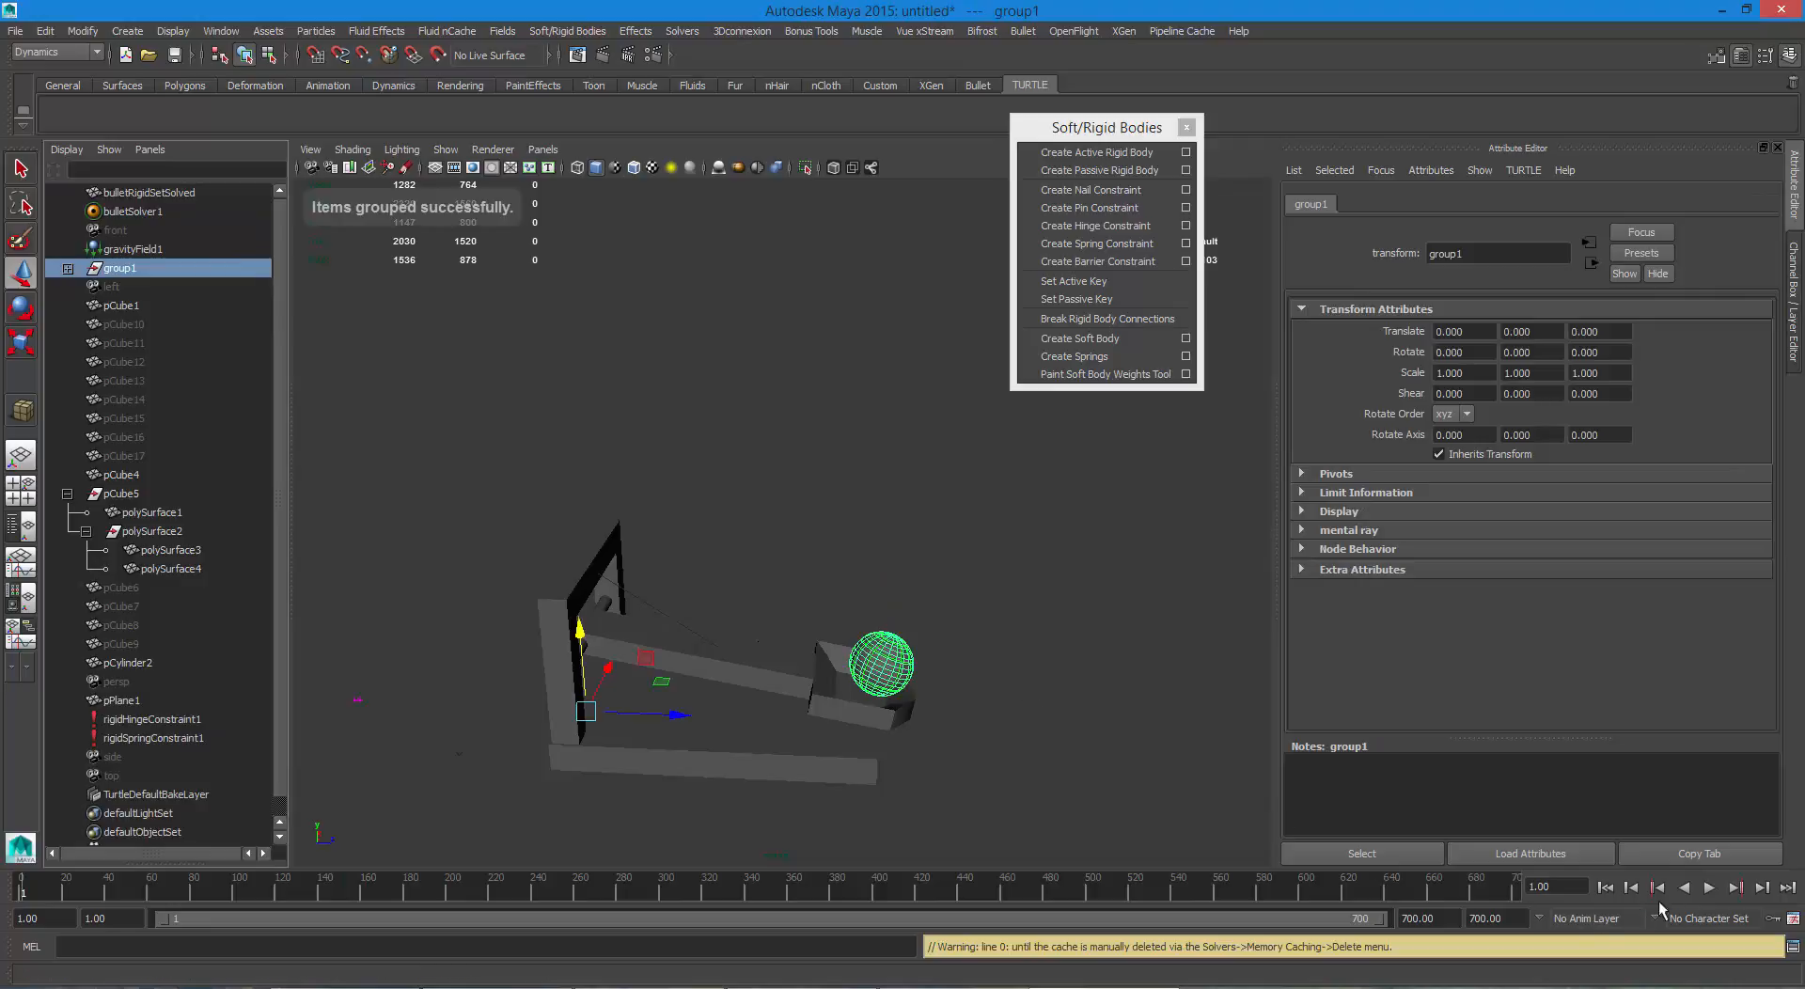
Play and rewind the simulation, then undo the grouping again and return to frame 1.
{"action": "left_click", "coordinate": [1705, 887]}
{"action": "left_click", "coordinate": [1705, 888]}
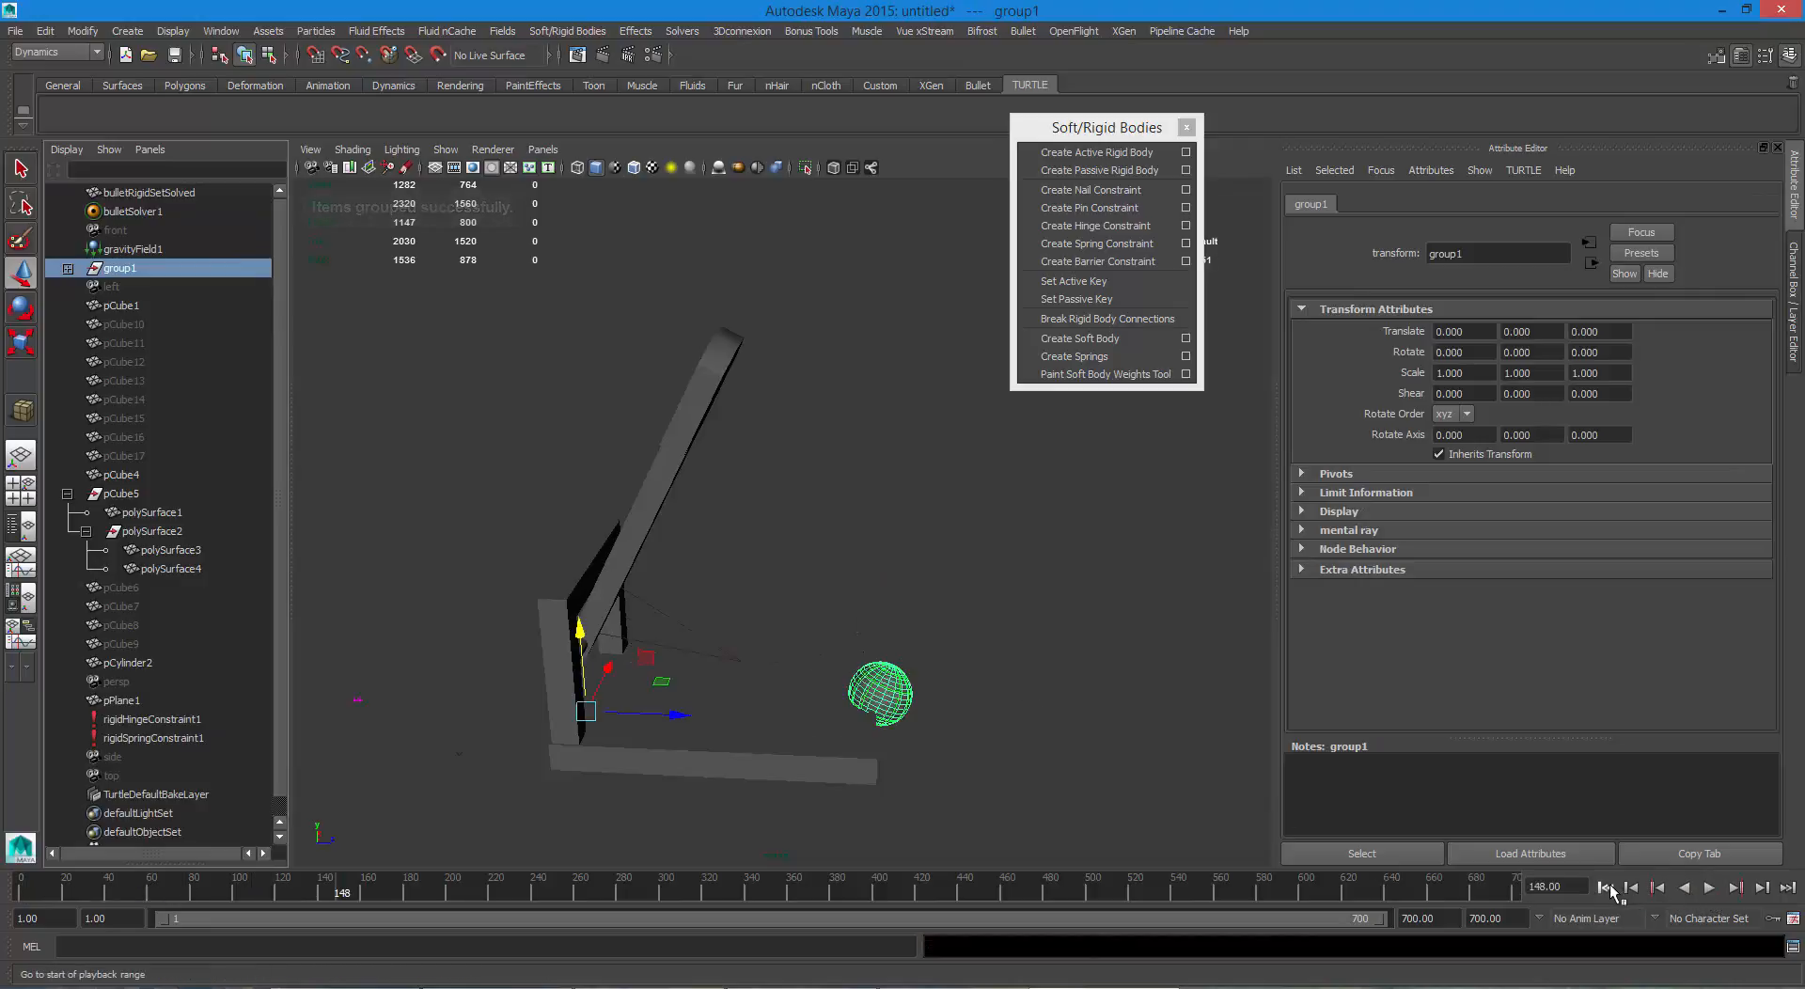
{"action": "left_click", "coordinate": [1608, 888]}
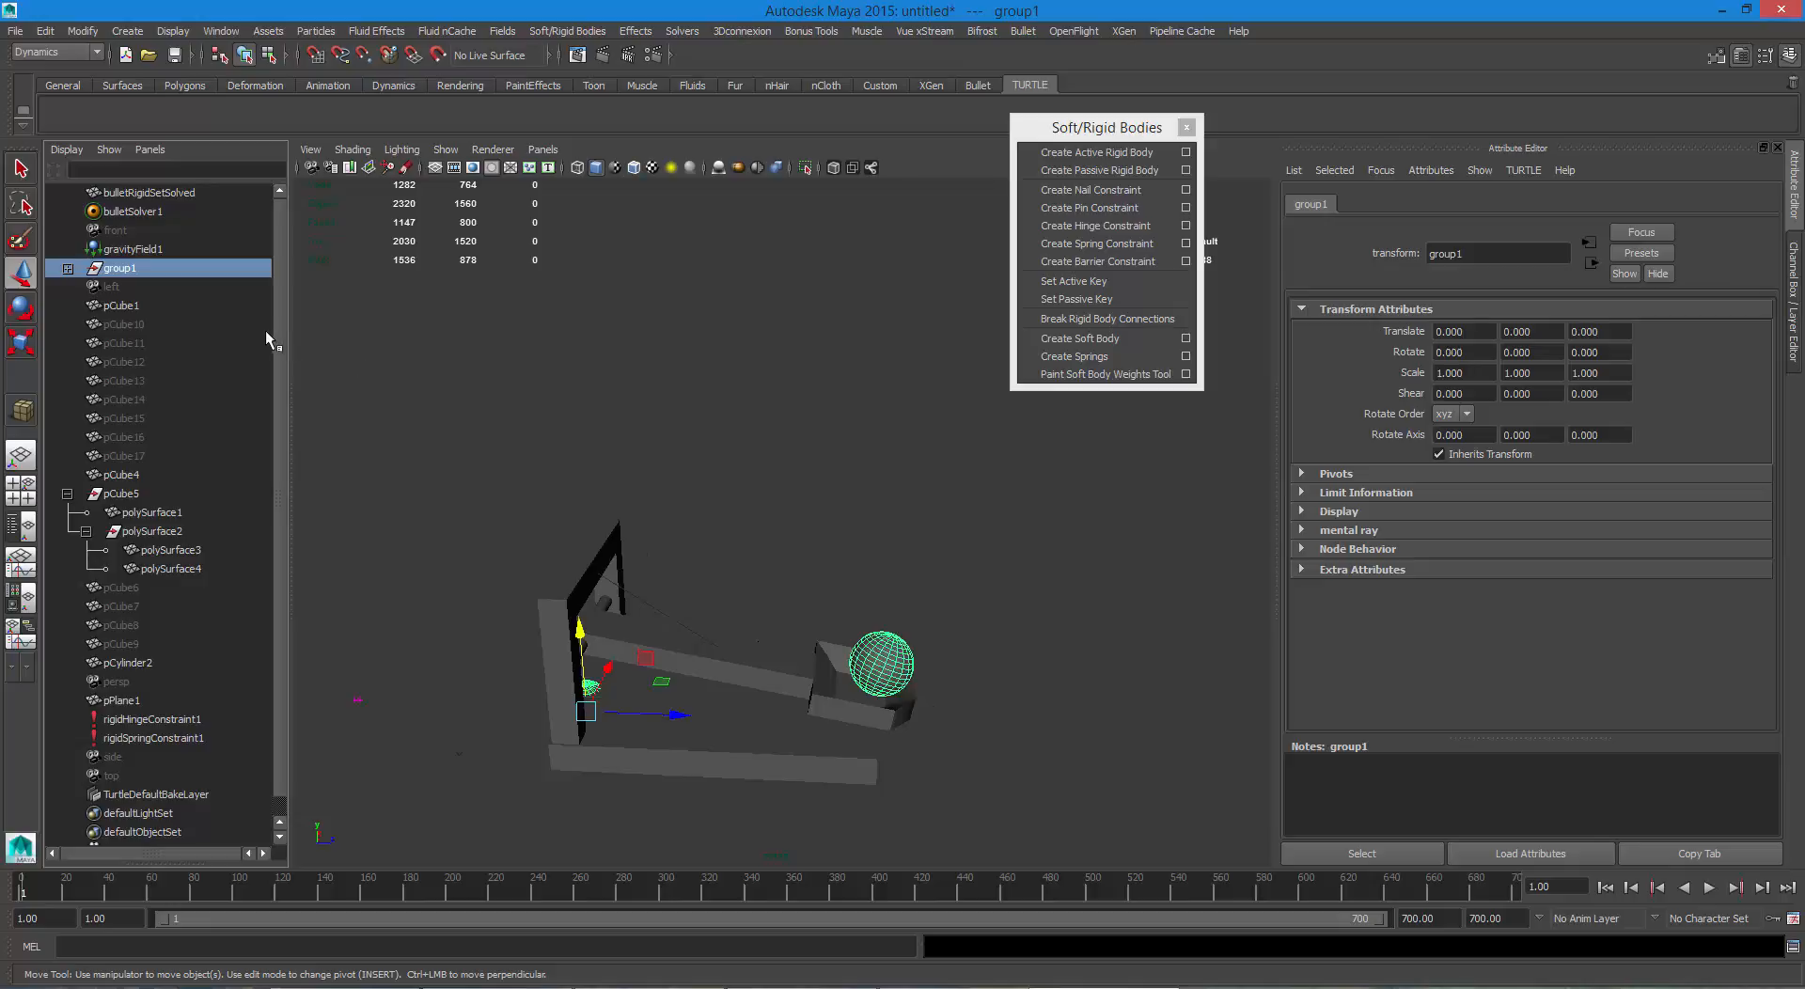
{"action": "key", "text": "ctrl+z"}
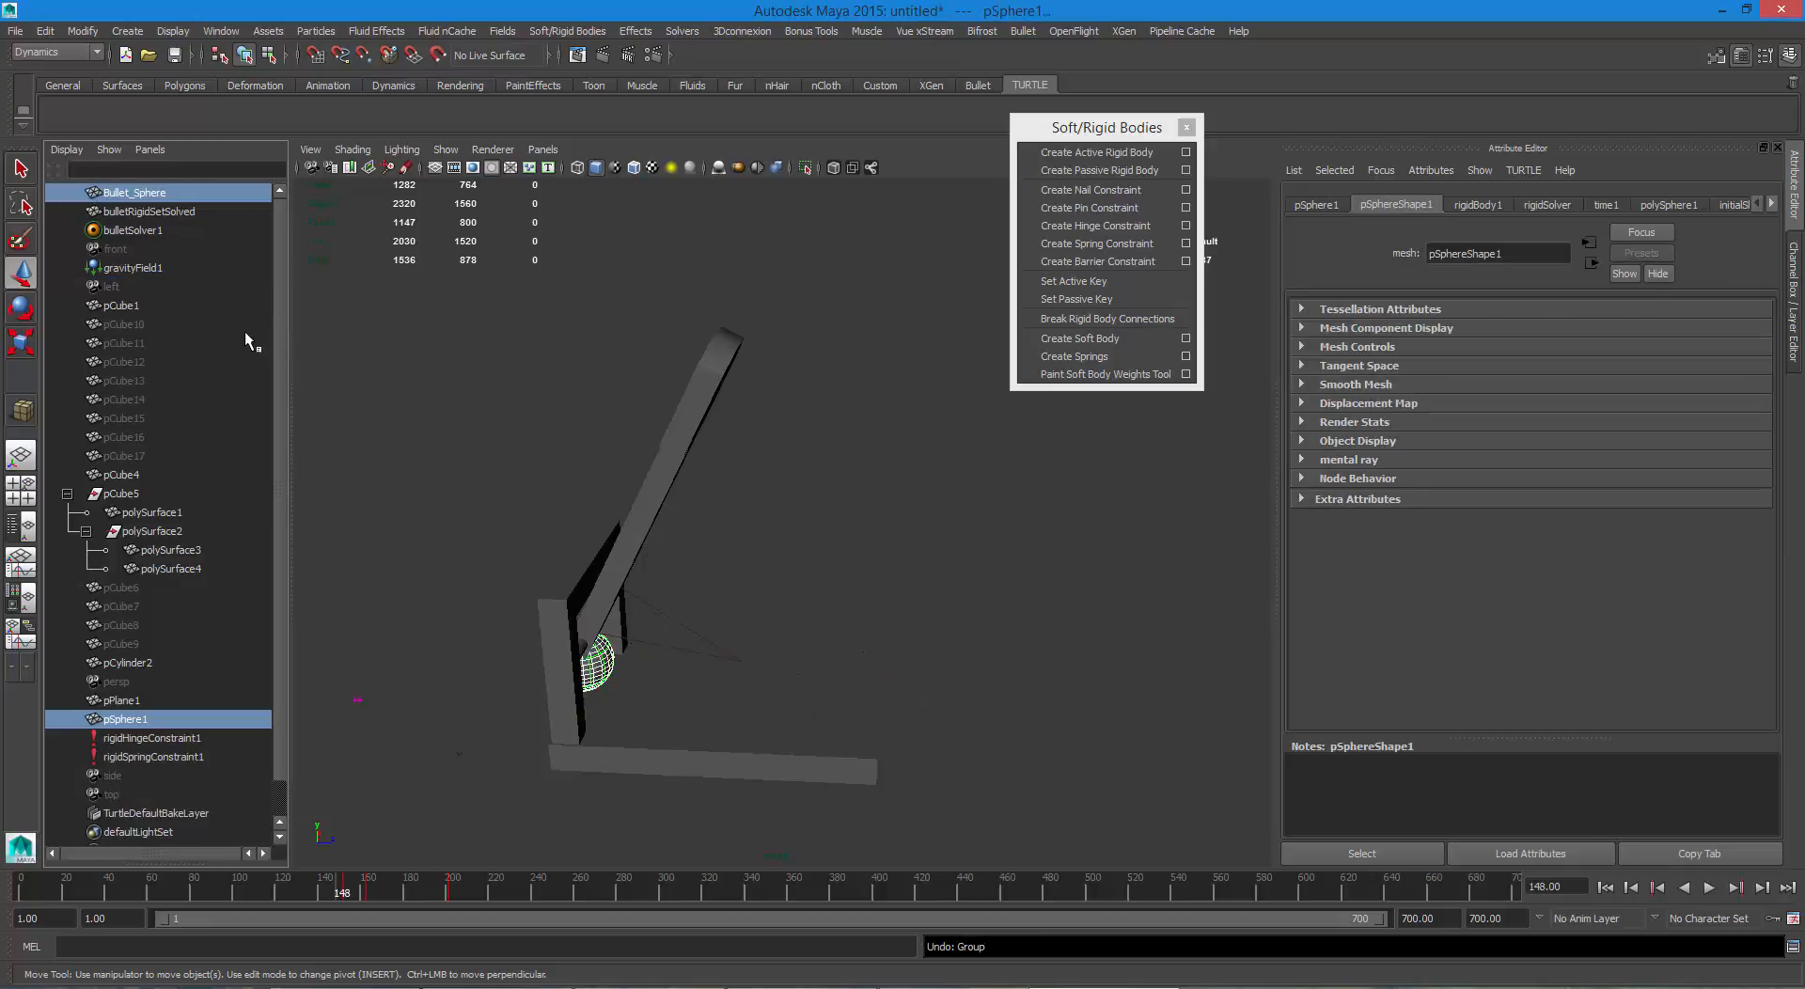
{"action": "left_click", "coordinate": [1605, 887]}
Replay and rewind the simulation several times, launching both balls, stopping around frame 254.
{"action": "left_click", "coordinate": [1707, 887]}
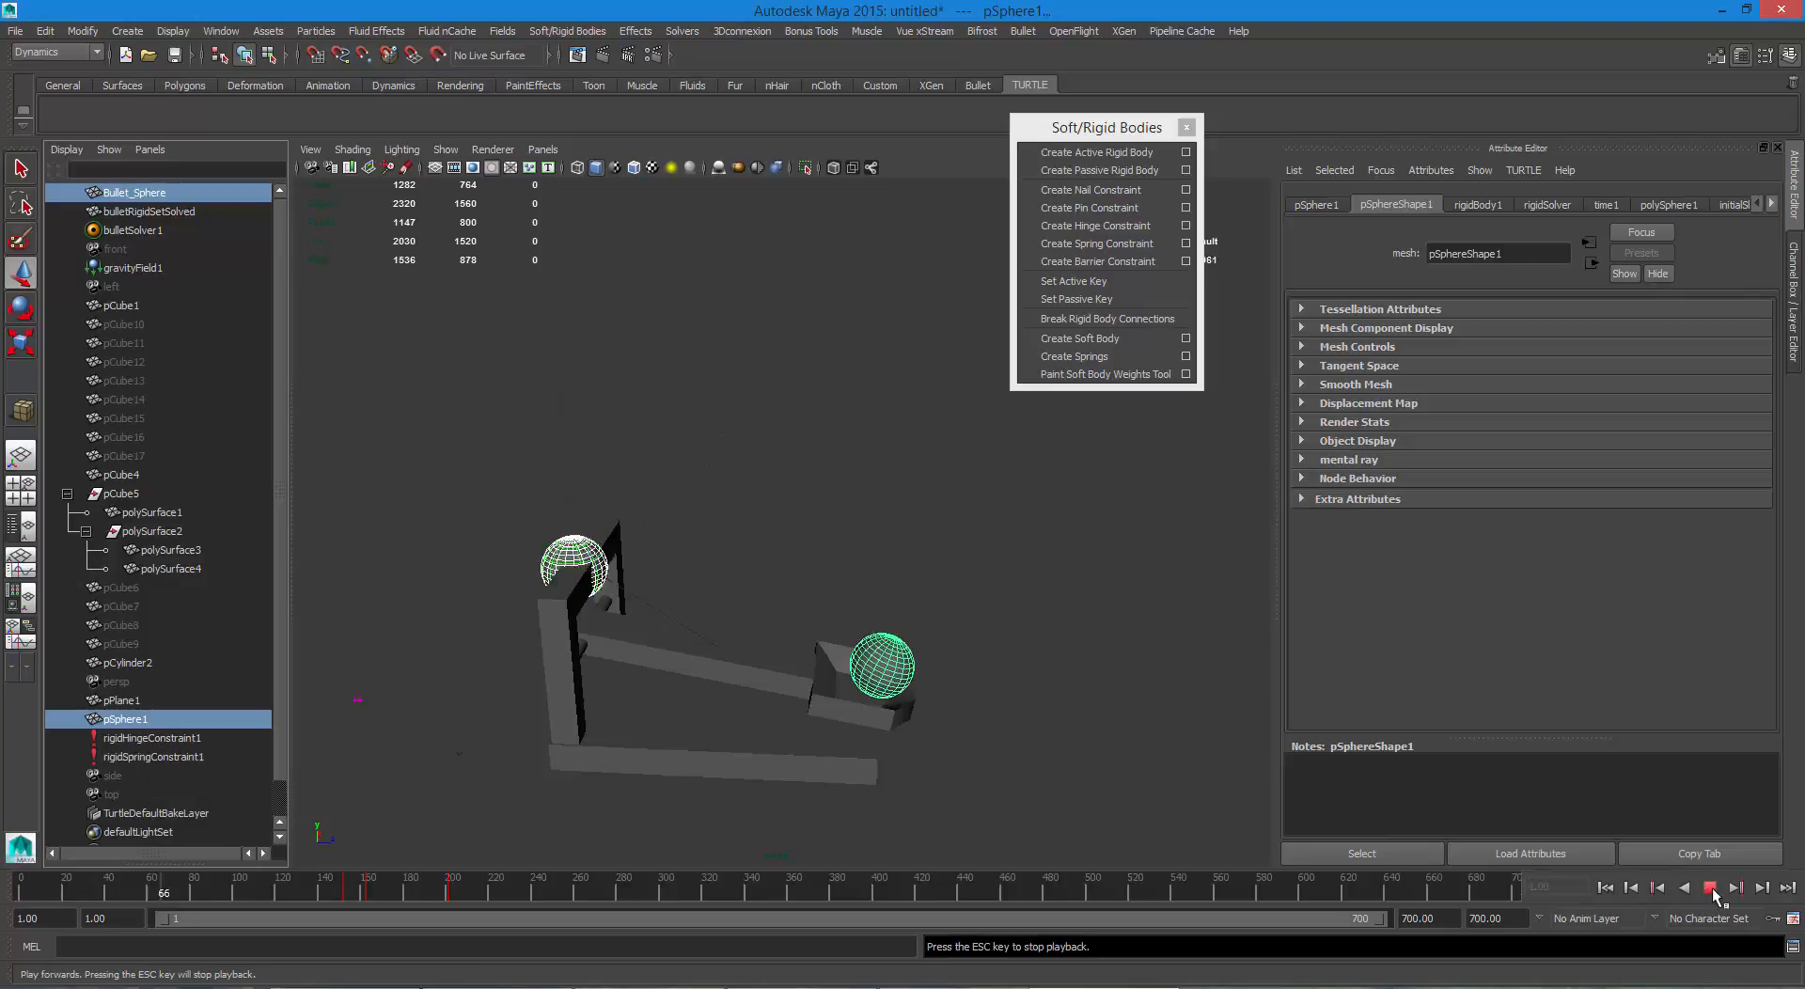
{"action": "left_click", "coordinate": [1712, 886]}
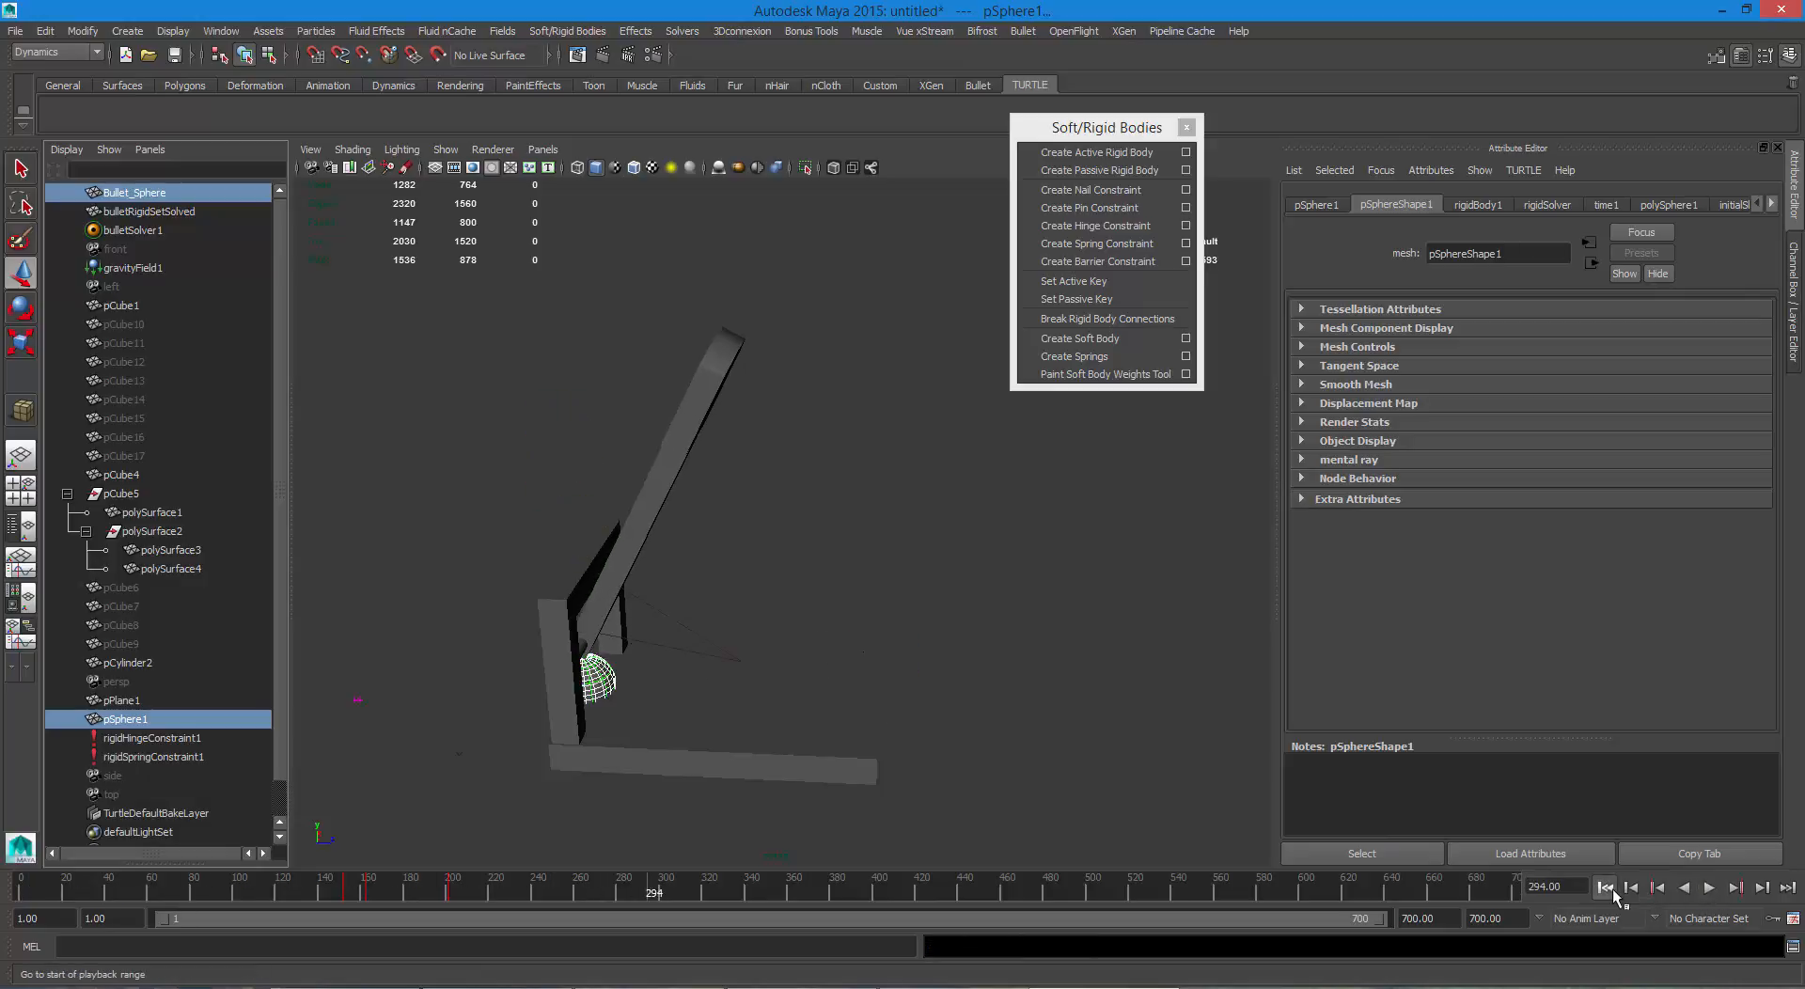
{"action": "left_click", "coordinate": [1611, 887]}
{"action": "left_click", "coordinate": [1707, 886]}
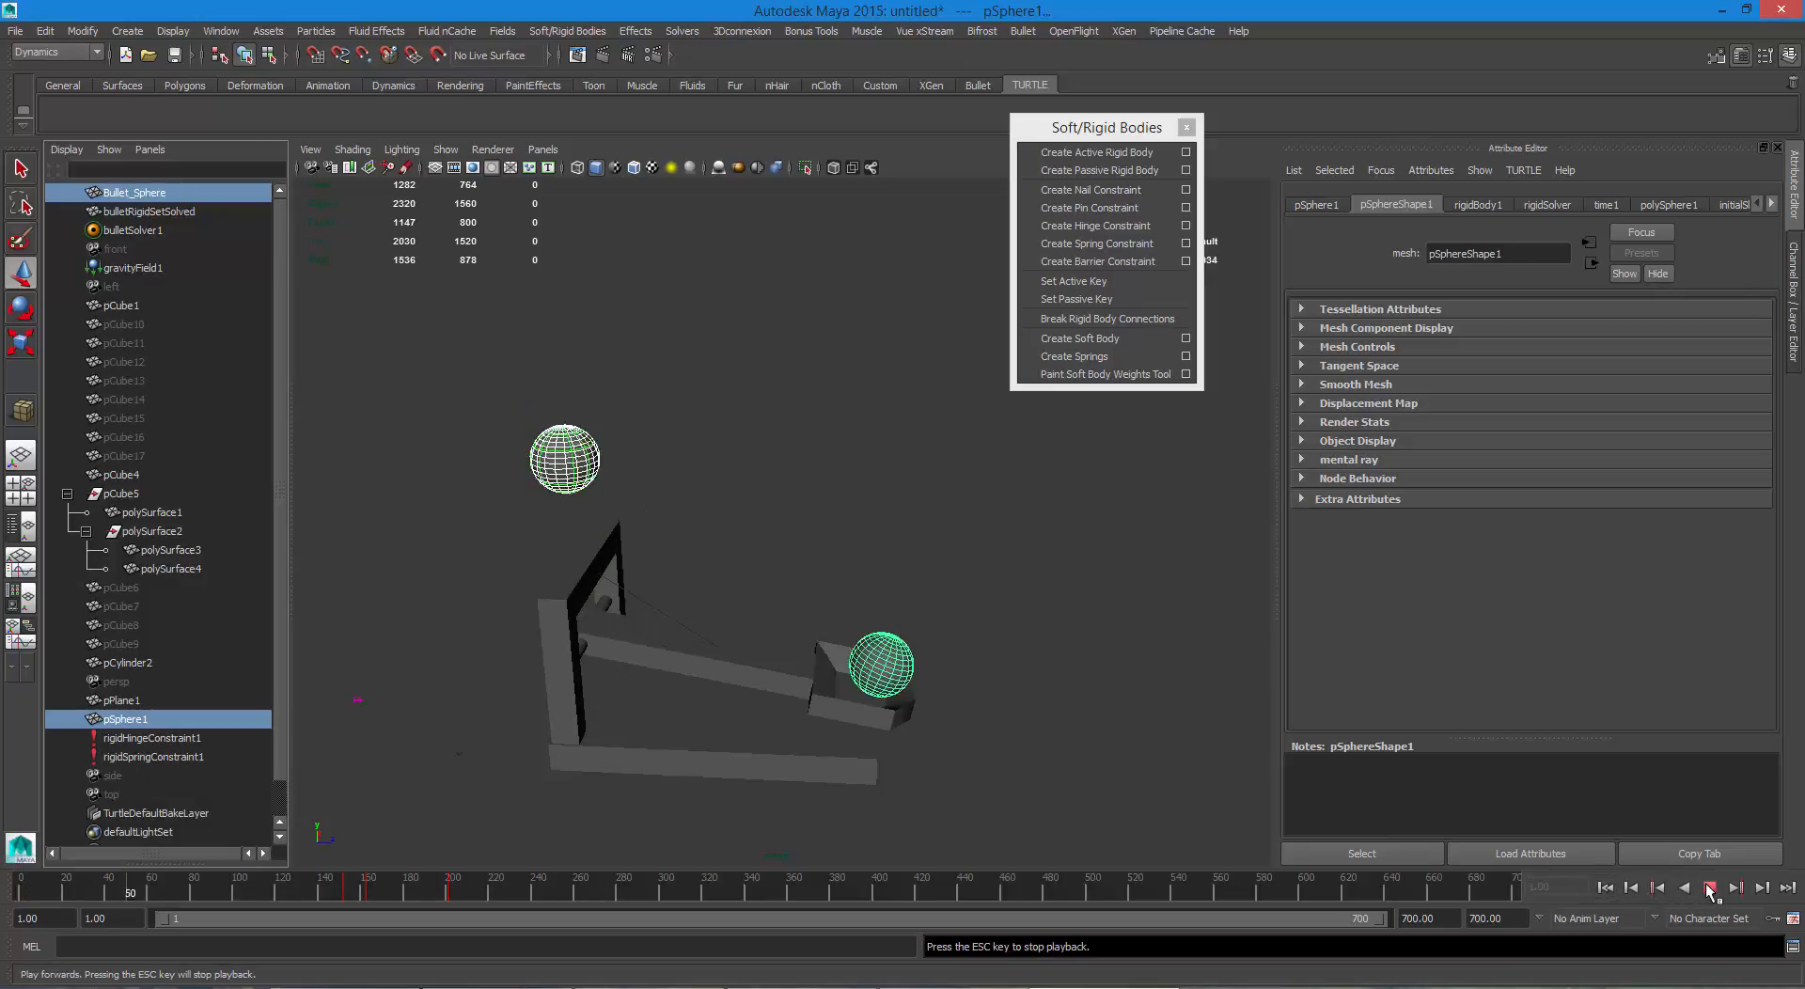
{"action": "left_click", "coordinate": [1710, 889]}
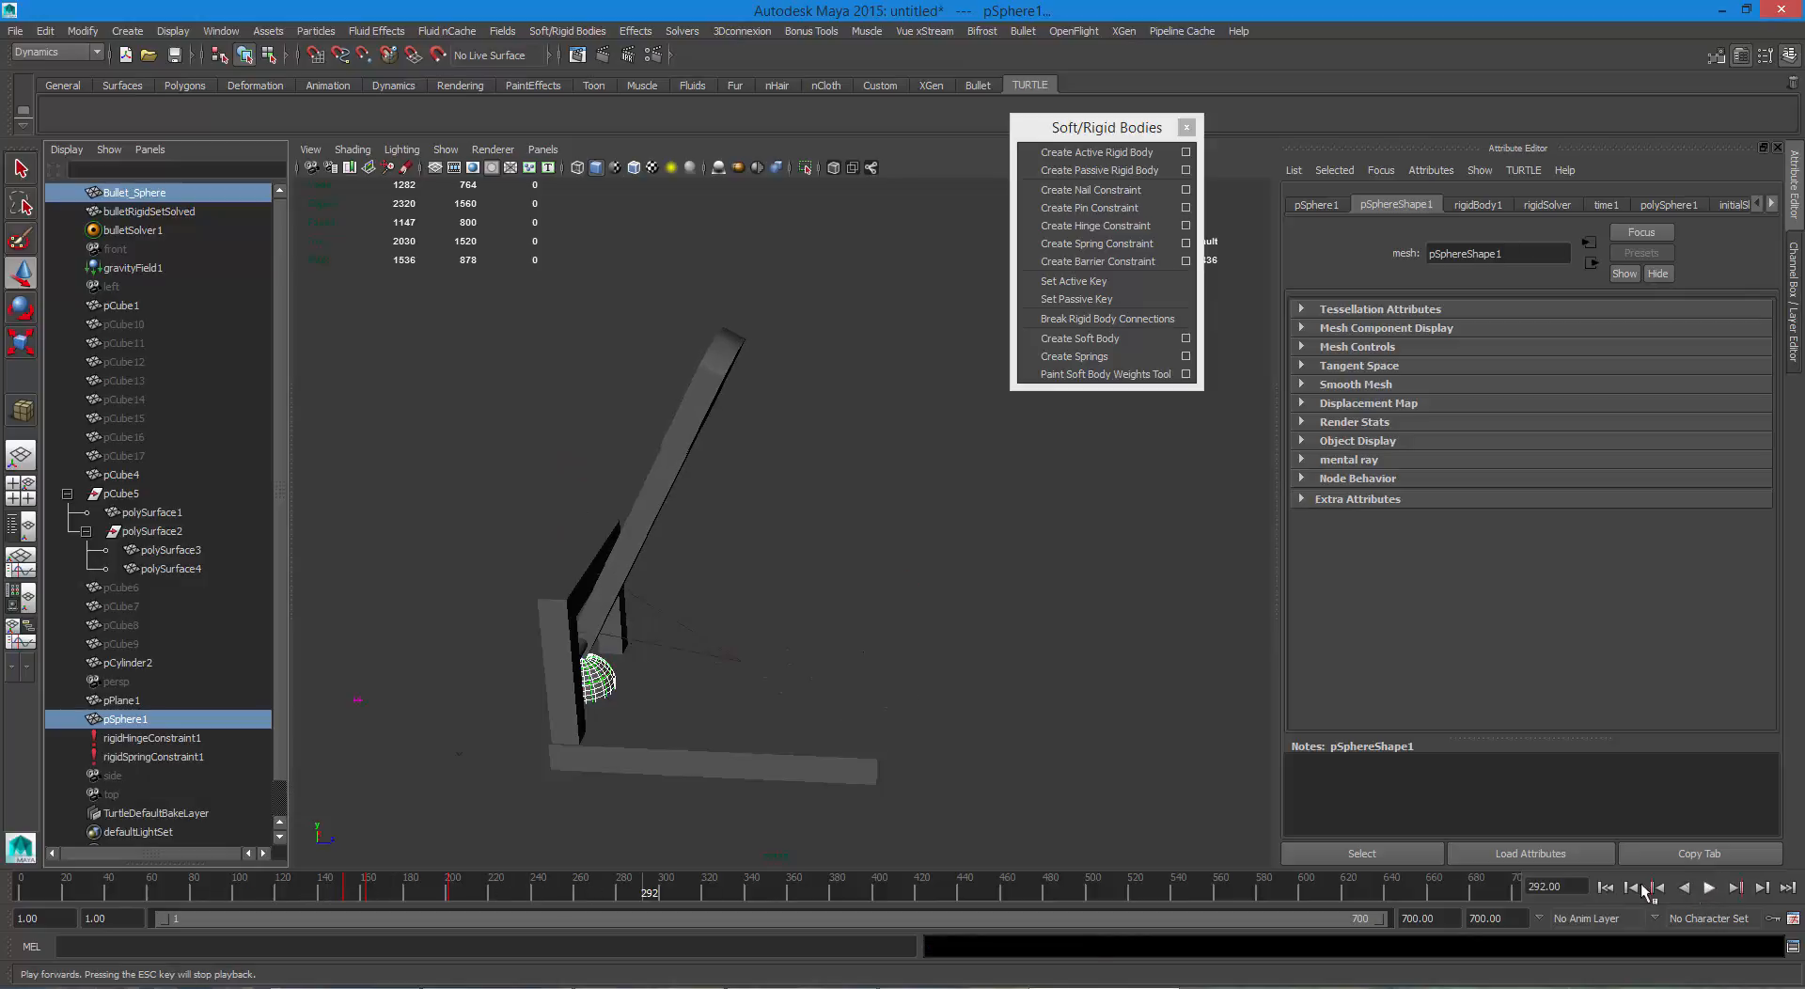
{"action": "left_click", "coordinate": [1607, 889]}
{"action": "left_click", "coordinate": [1707, 886]}
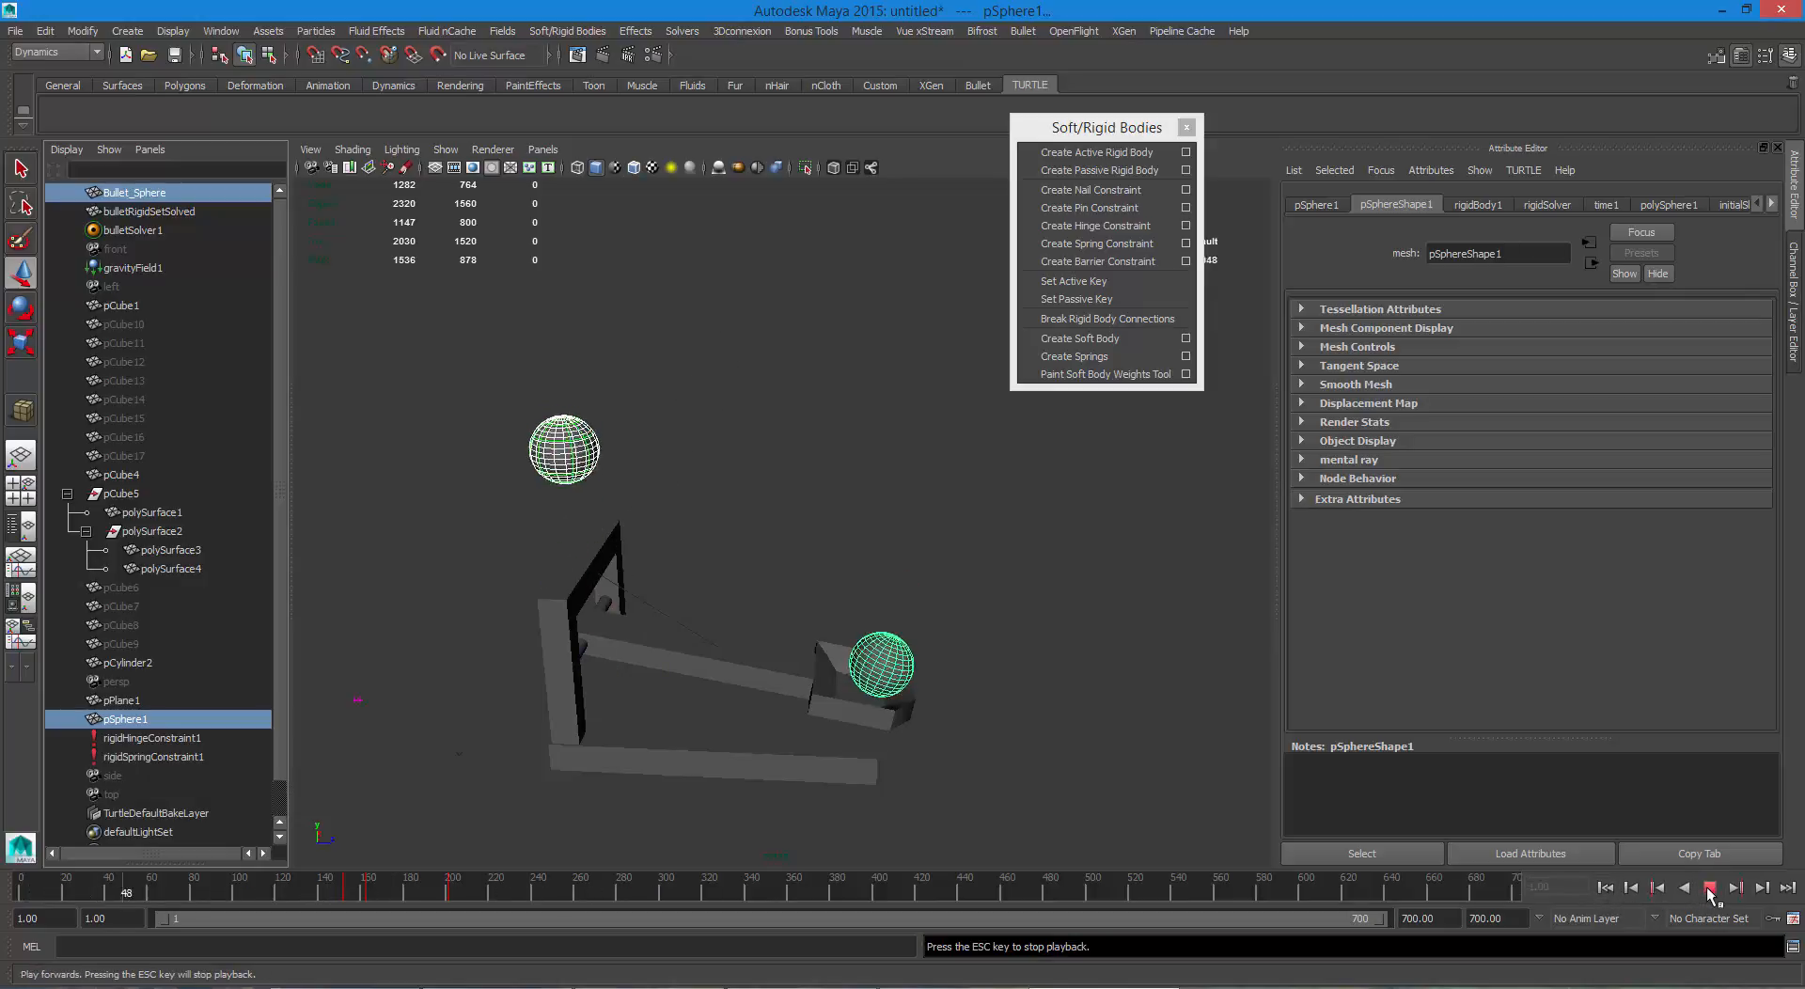
{"action": "left_click", "coordinate": [1707, 889]}
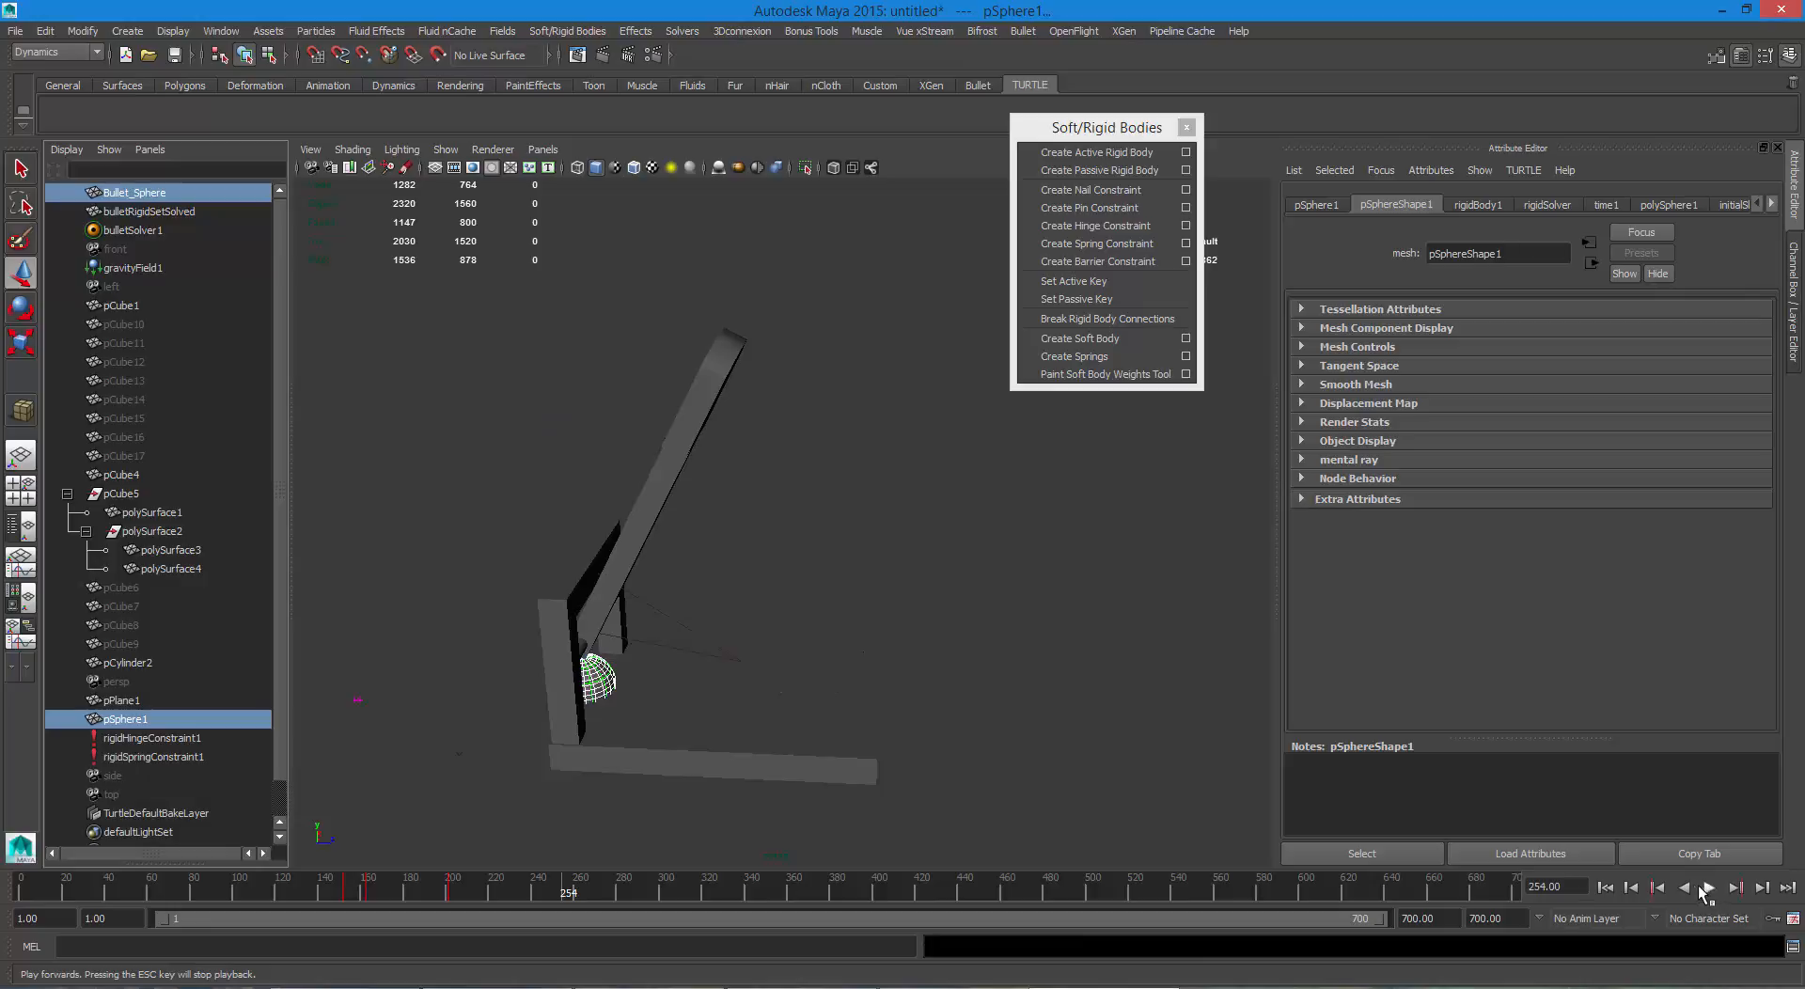
Replay and rewind the simulation, then delete rigidBody1's memory cache via Solvers > Memory Caching > Delete.
{"action": "left_click_drag", "start_coordinate": [989, 588], "coordinate": [708, 540], "text": "alt"}
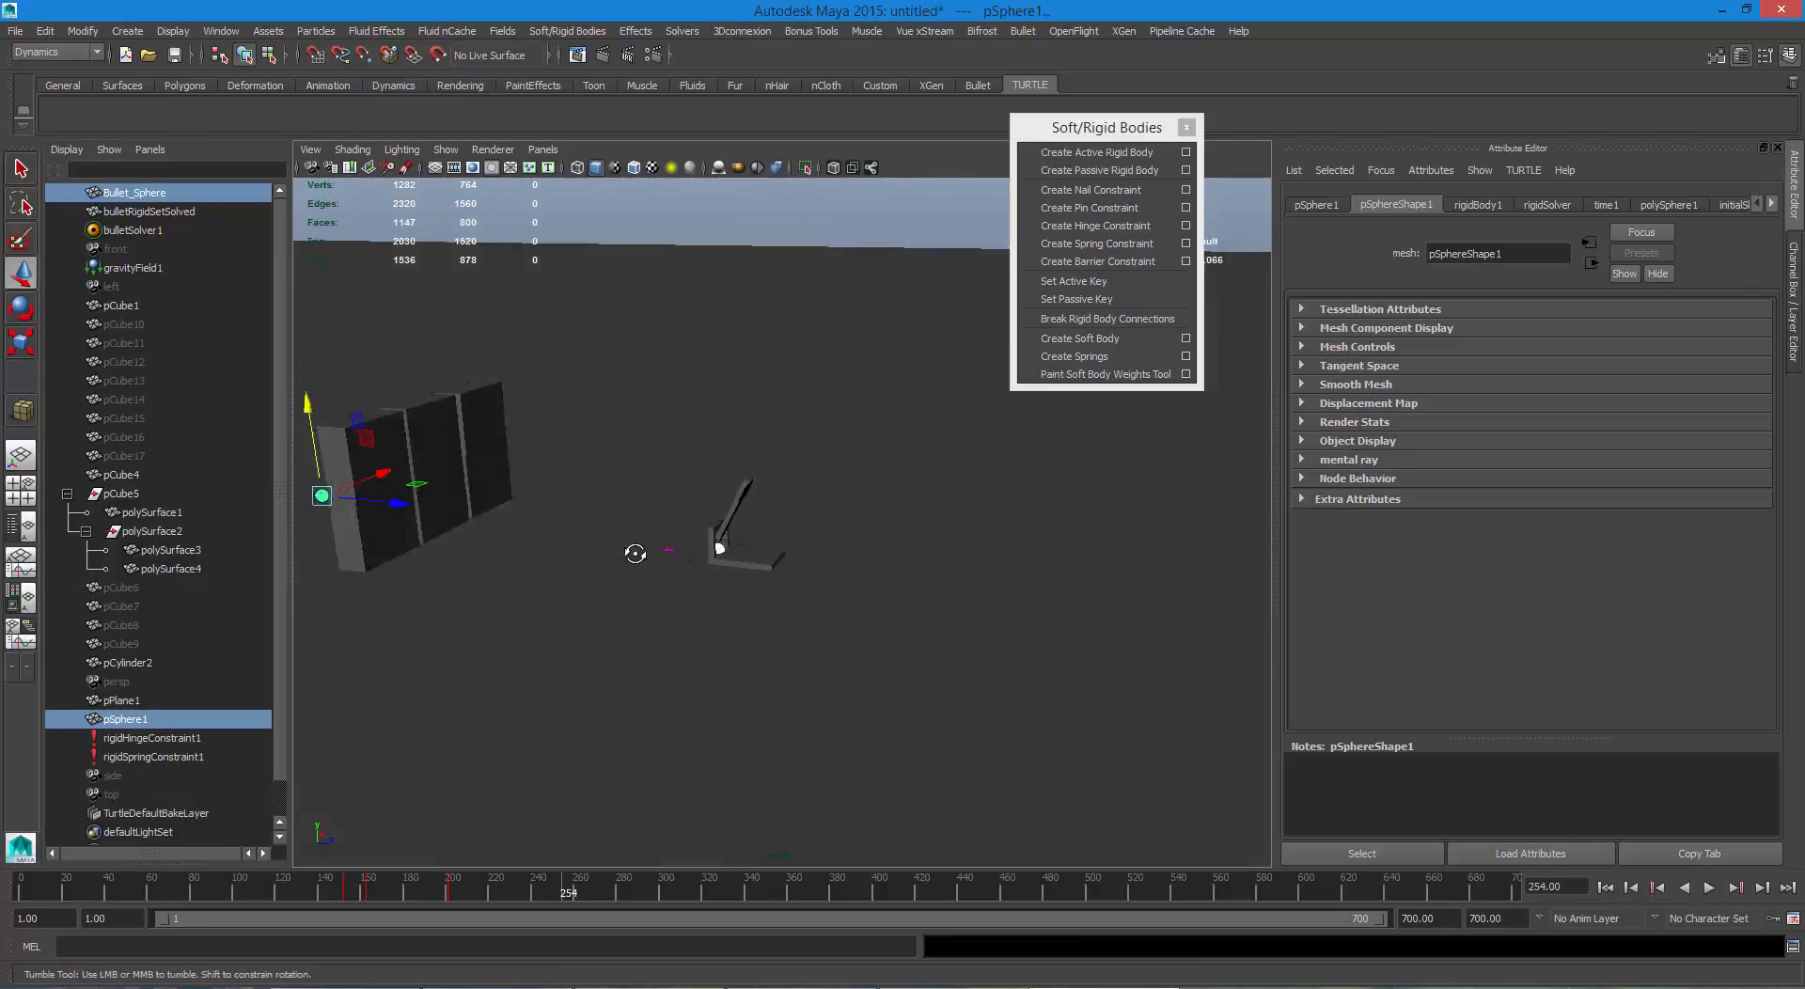
{"action": "left_click", "coordinate": [1609, 888]}
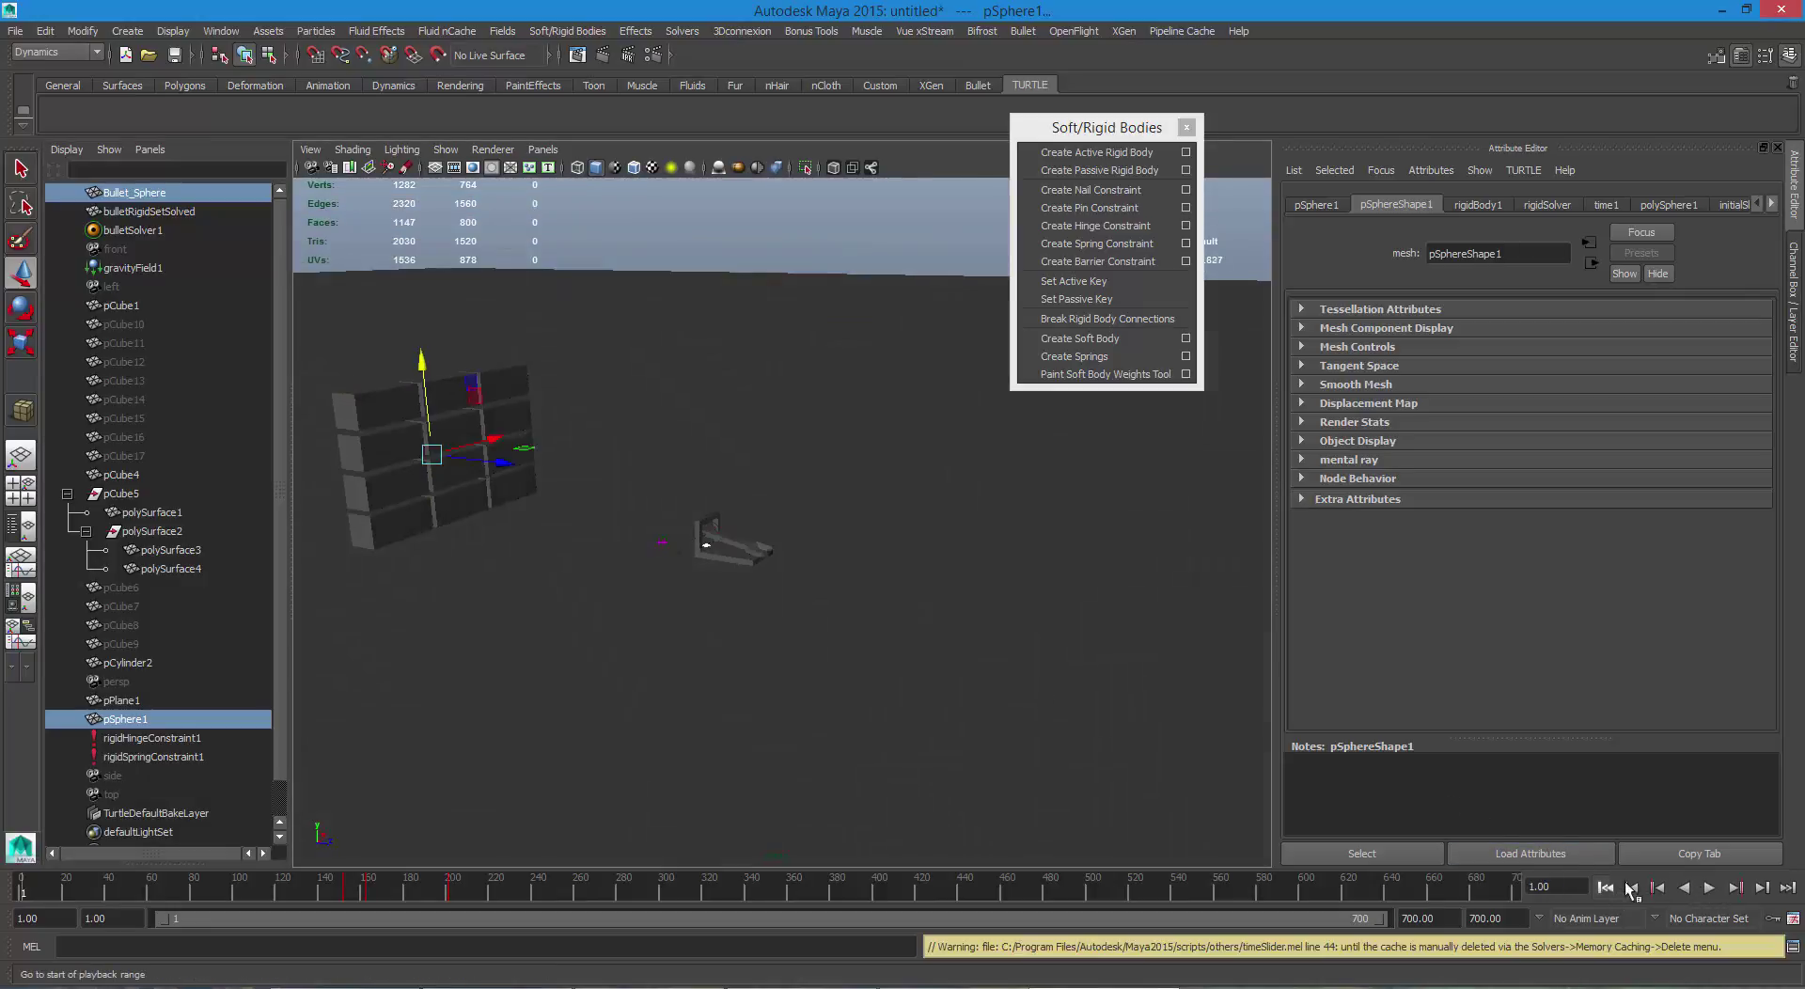
{"action": "left_click", "coordinate": [1707, 887]}
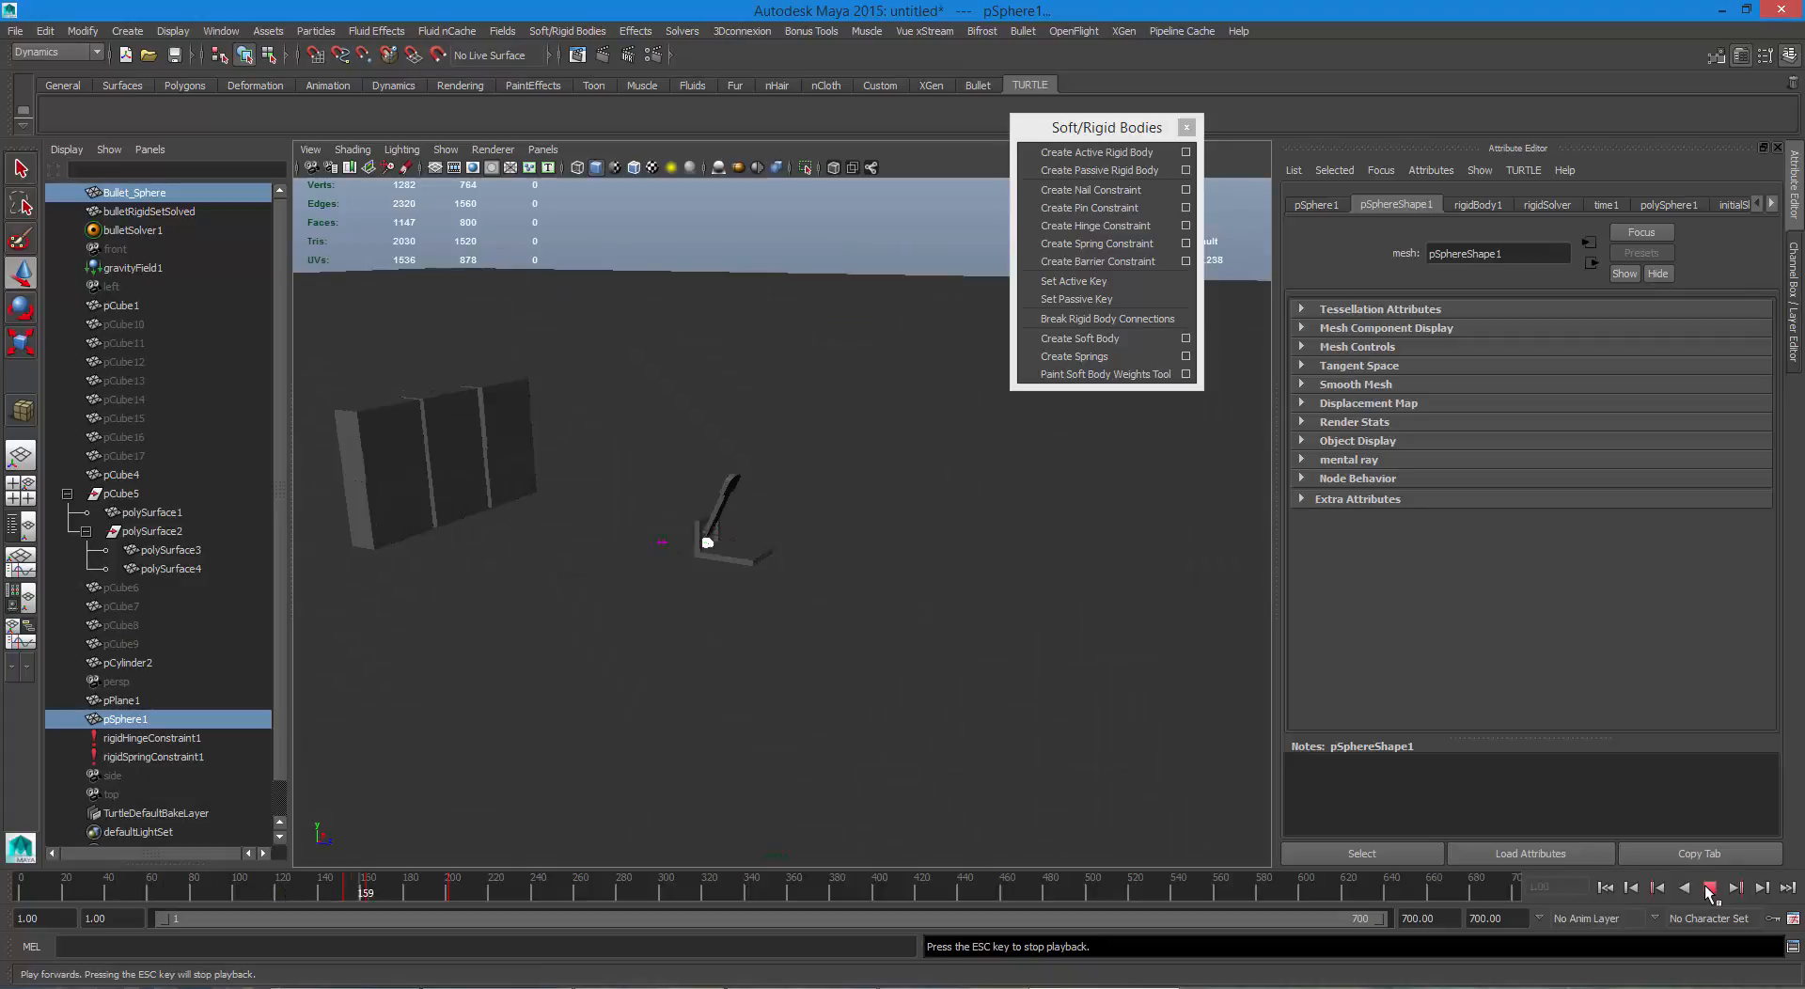
{"action": "left_click", "coordinate": [1707, 889]}
{"action": "left_click", "coordinate": [1605, 887]}
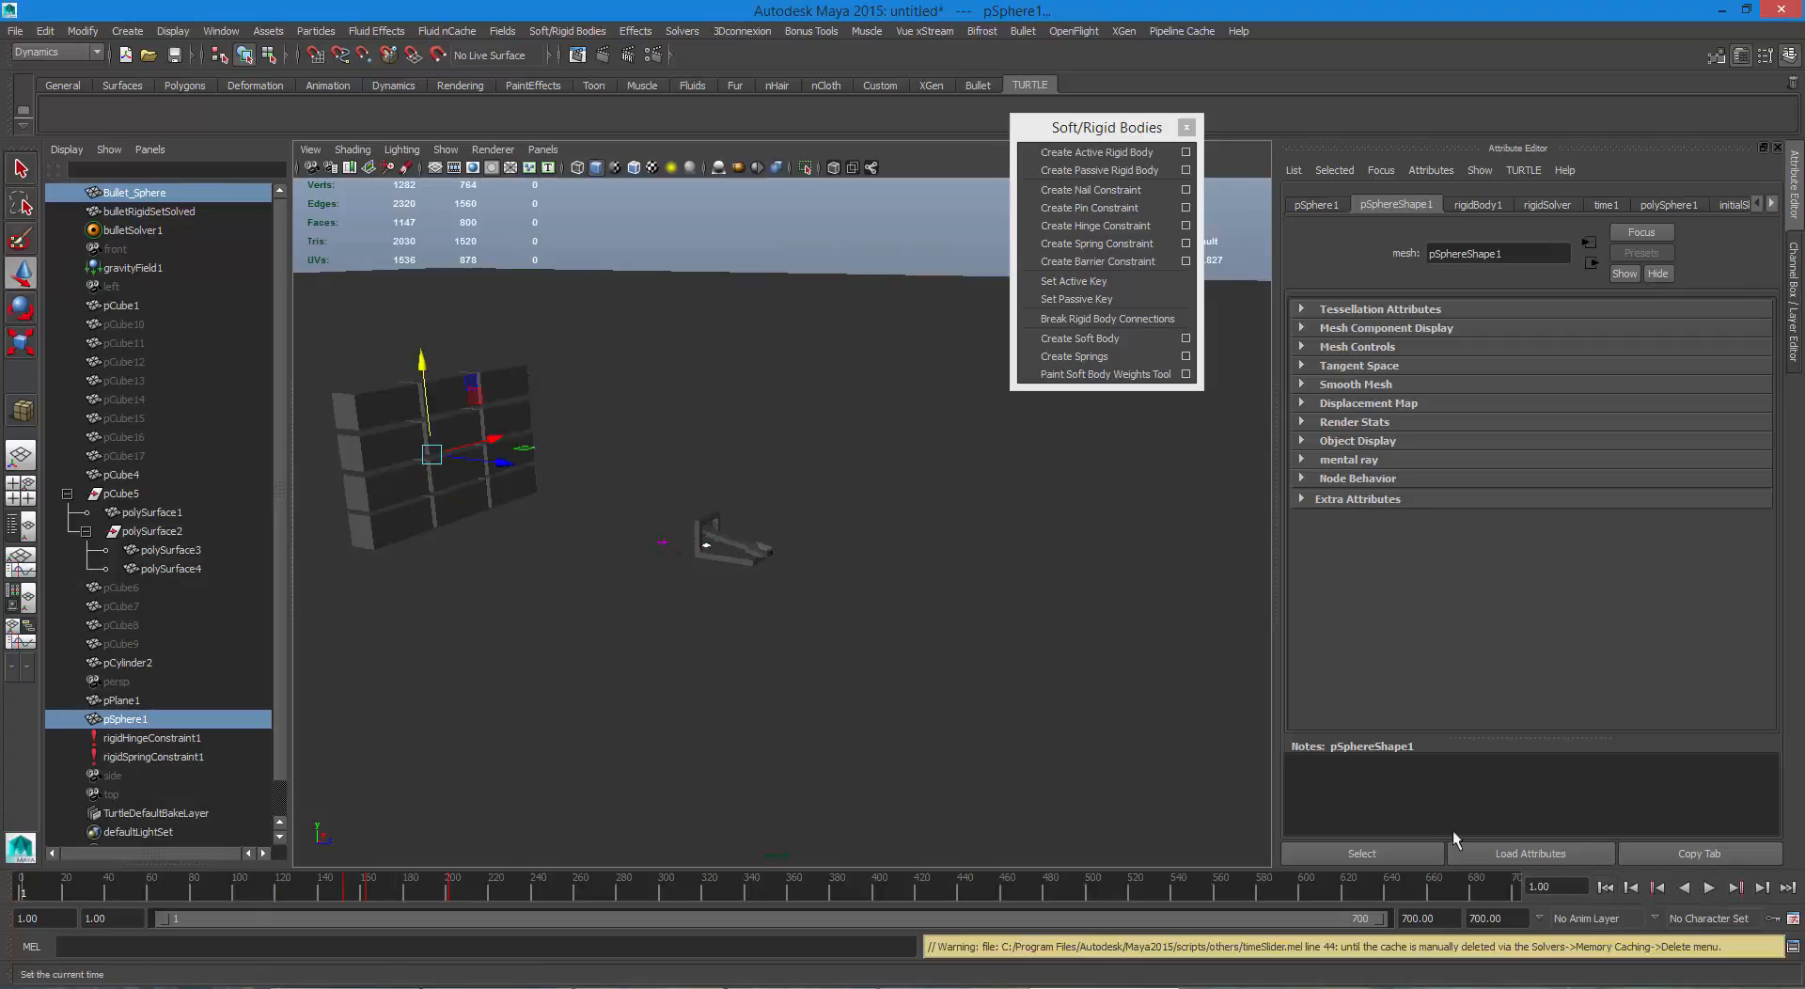
{"action": "left_click", "coordinate": [564, 29]}
{"action": "mouse_move", "coordinate": [681, 30]}
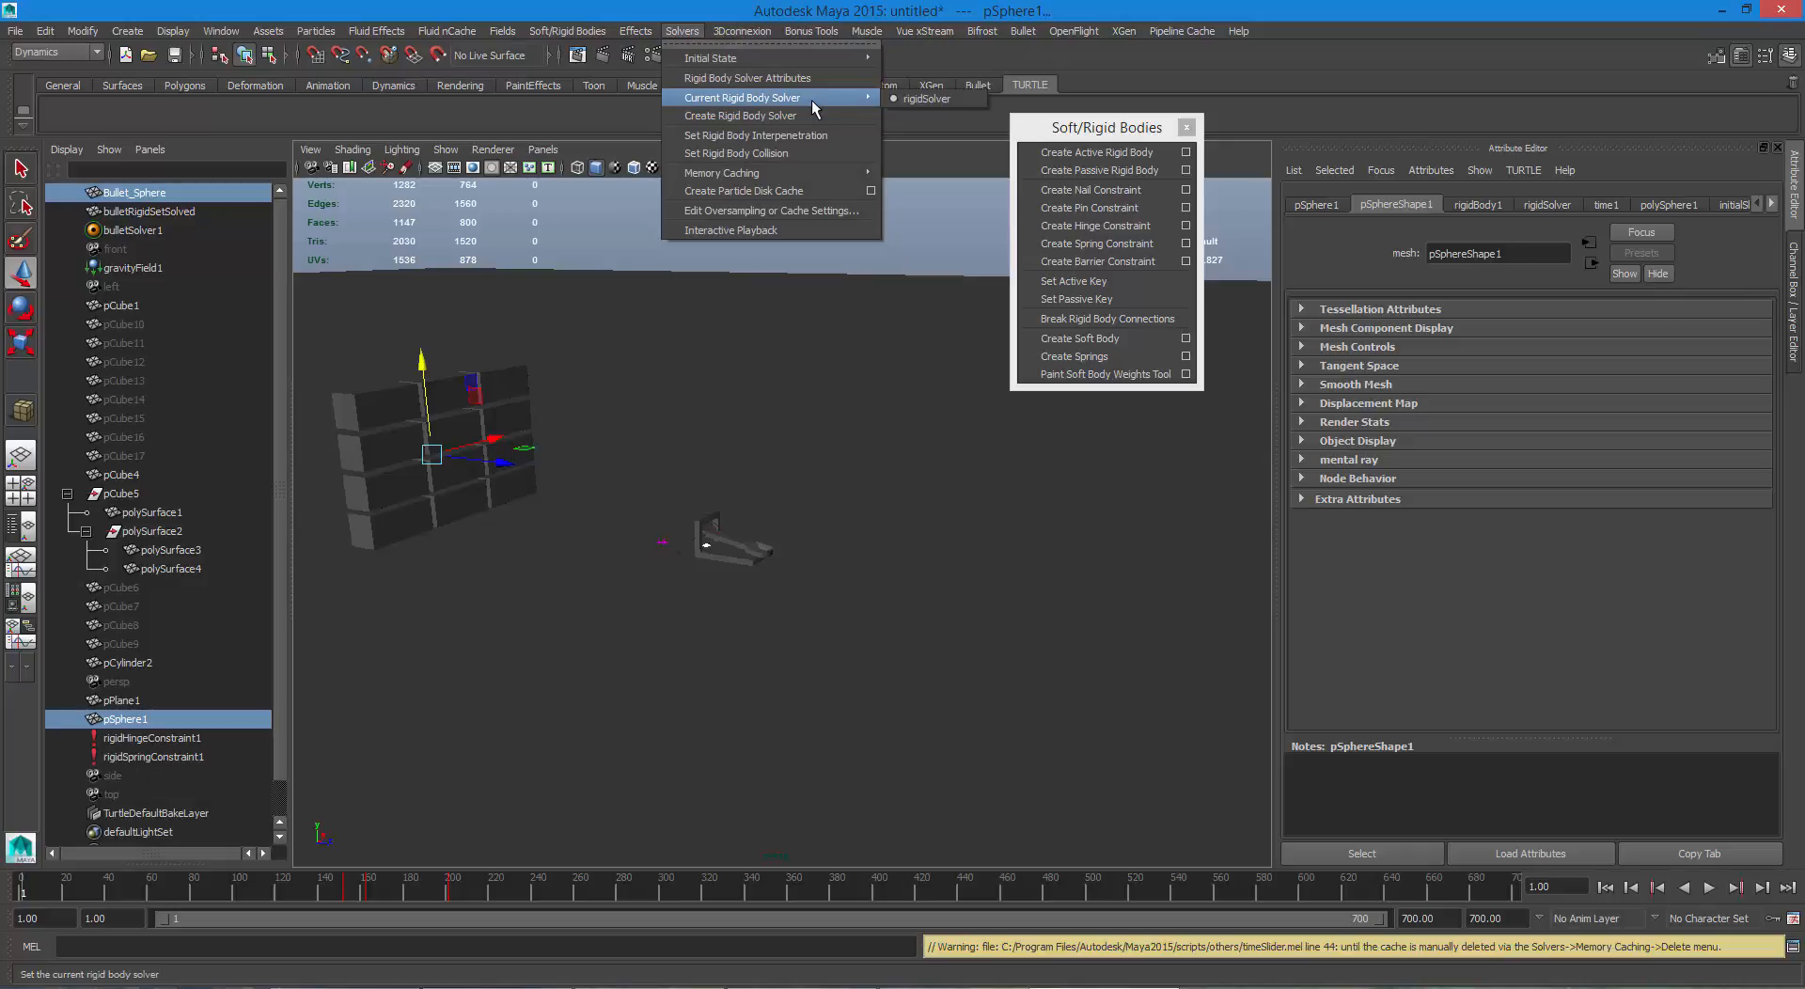
{"action": "mouse_move", "coordinate": [722, 172]}
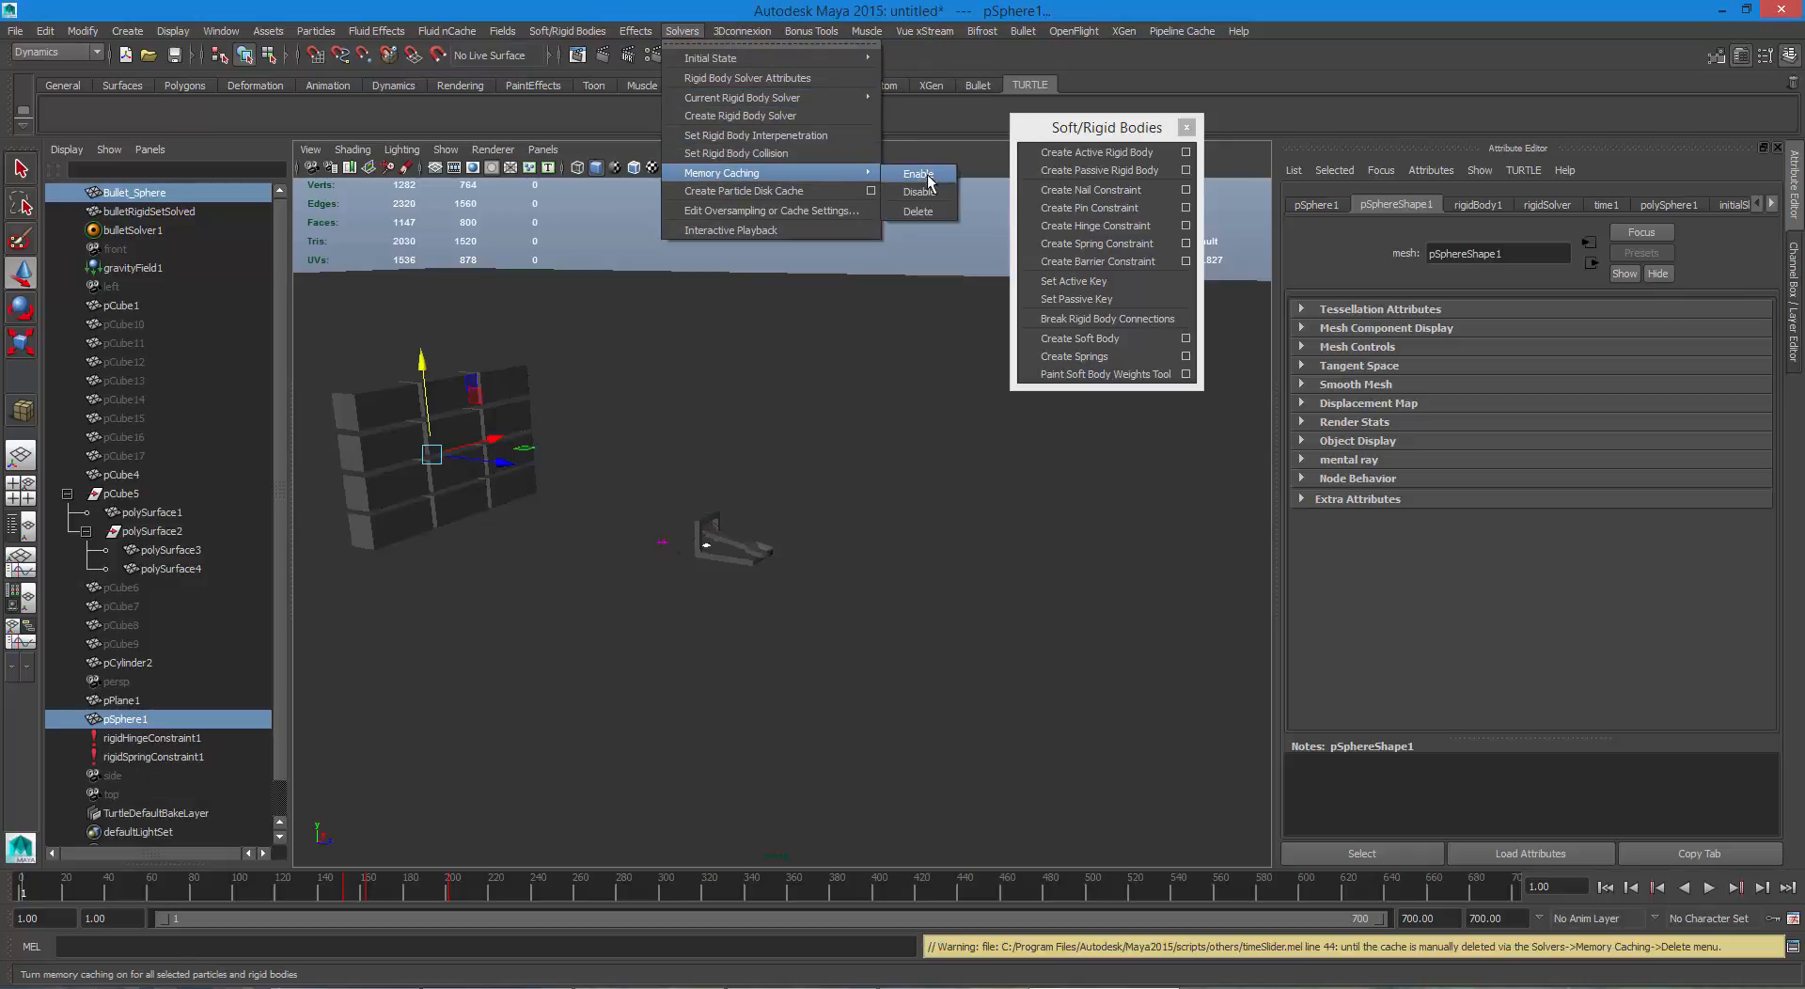
{"action": "left_click", "coordinate": [931, 210]}
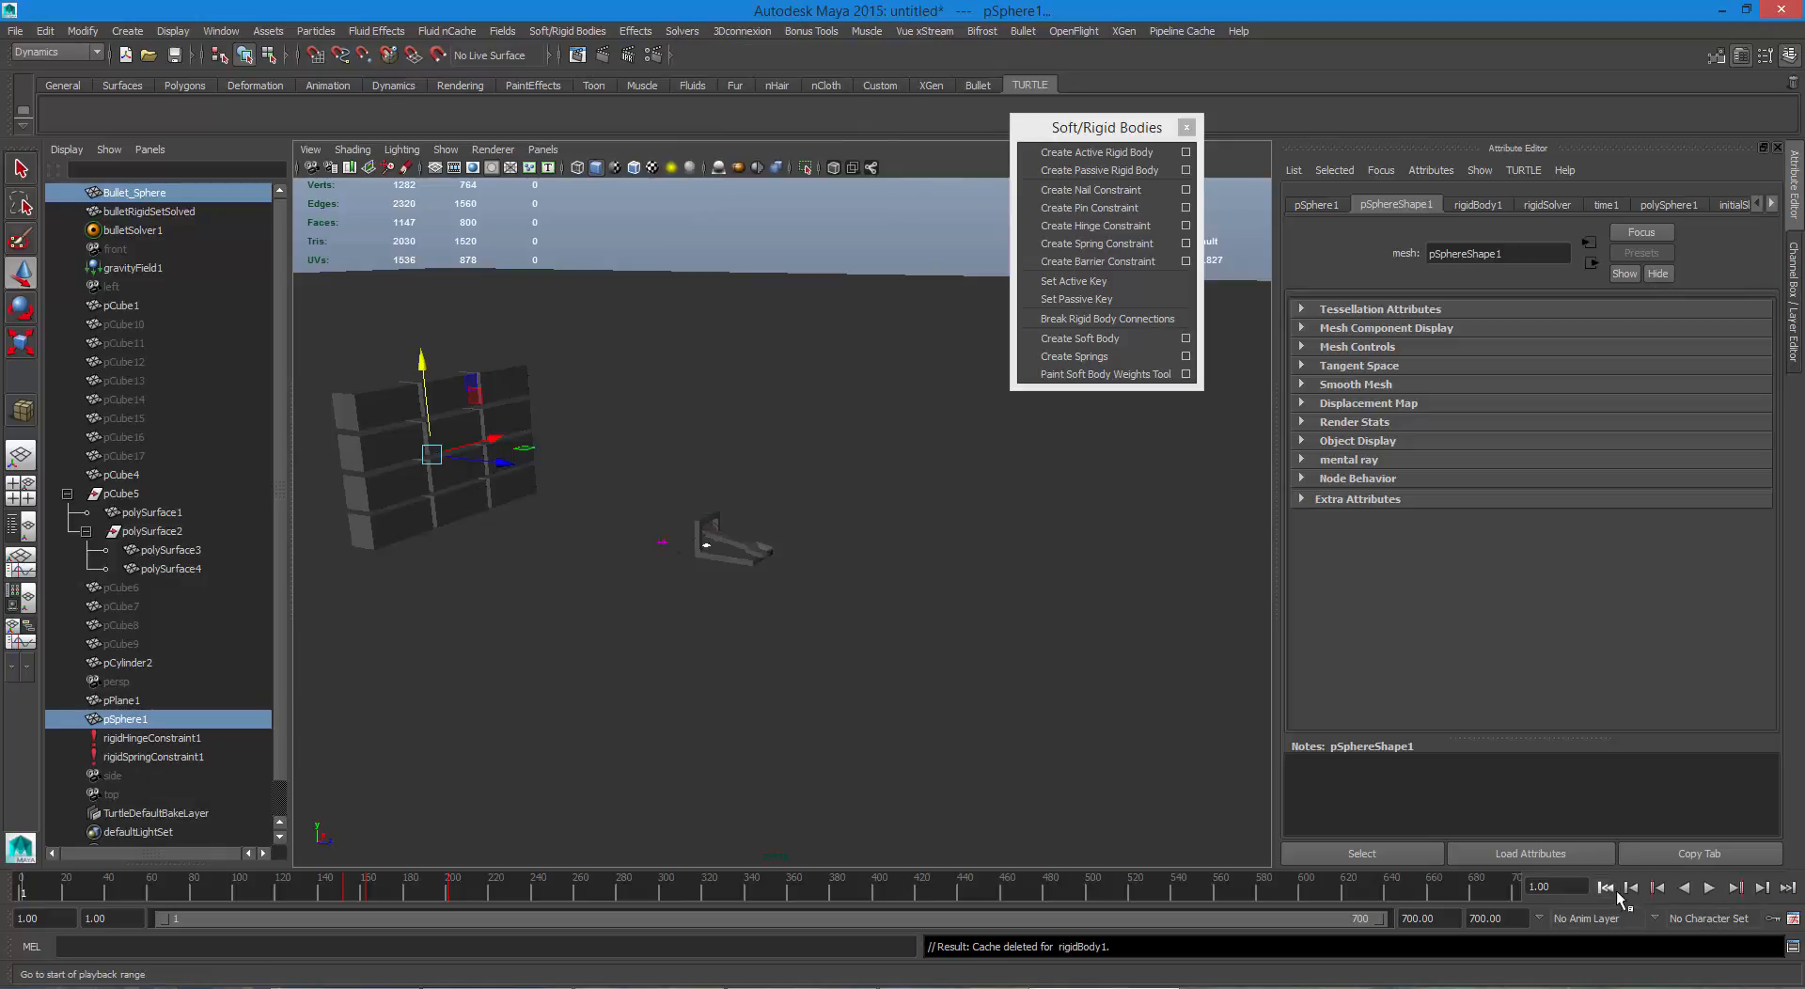
Play the simulation to about frame 279, rewind to frame 1, select pSphere1 and frame the view on it.
{"action": "left_click", "coordinate": [1683, 886]}
{"action": "left_click", "coordinate": [1734, 886]}
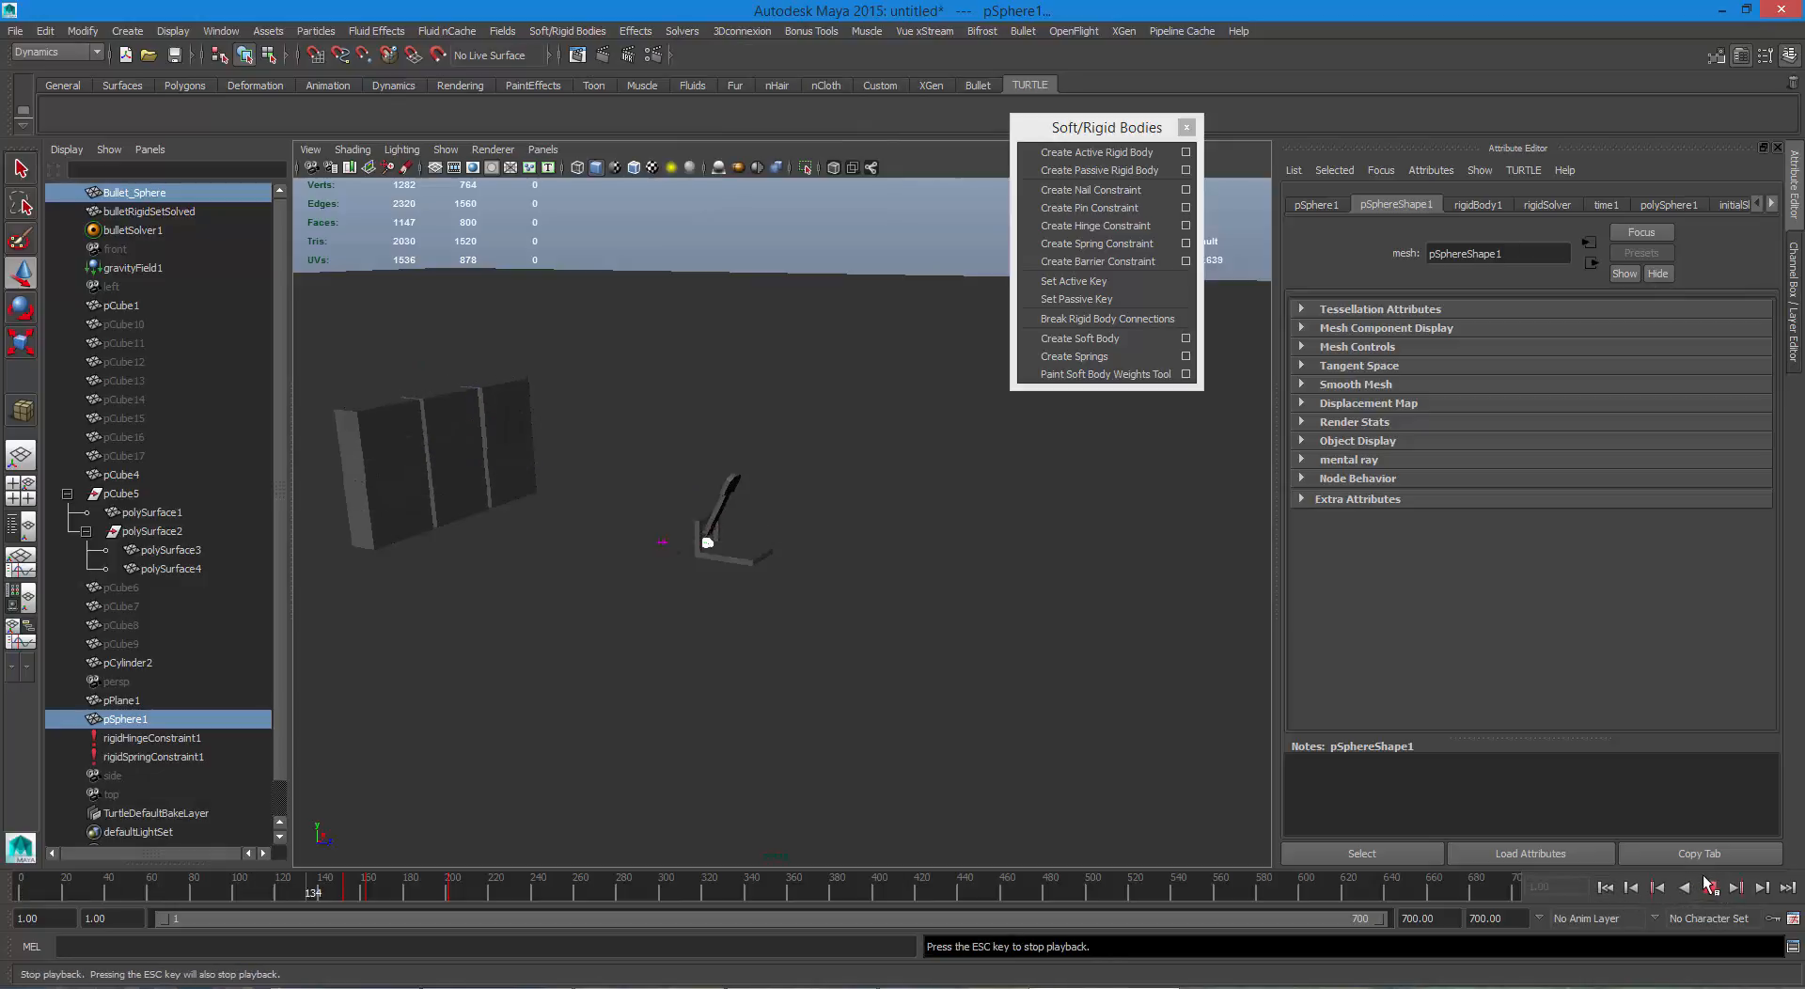
{"action": "left_click", "coordinate": [1709, 887]}
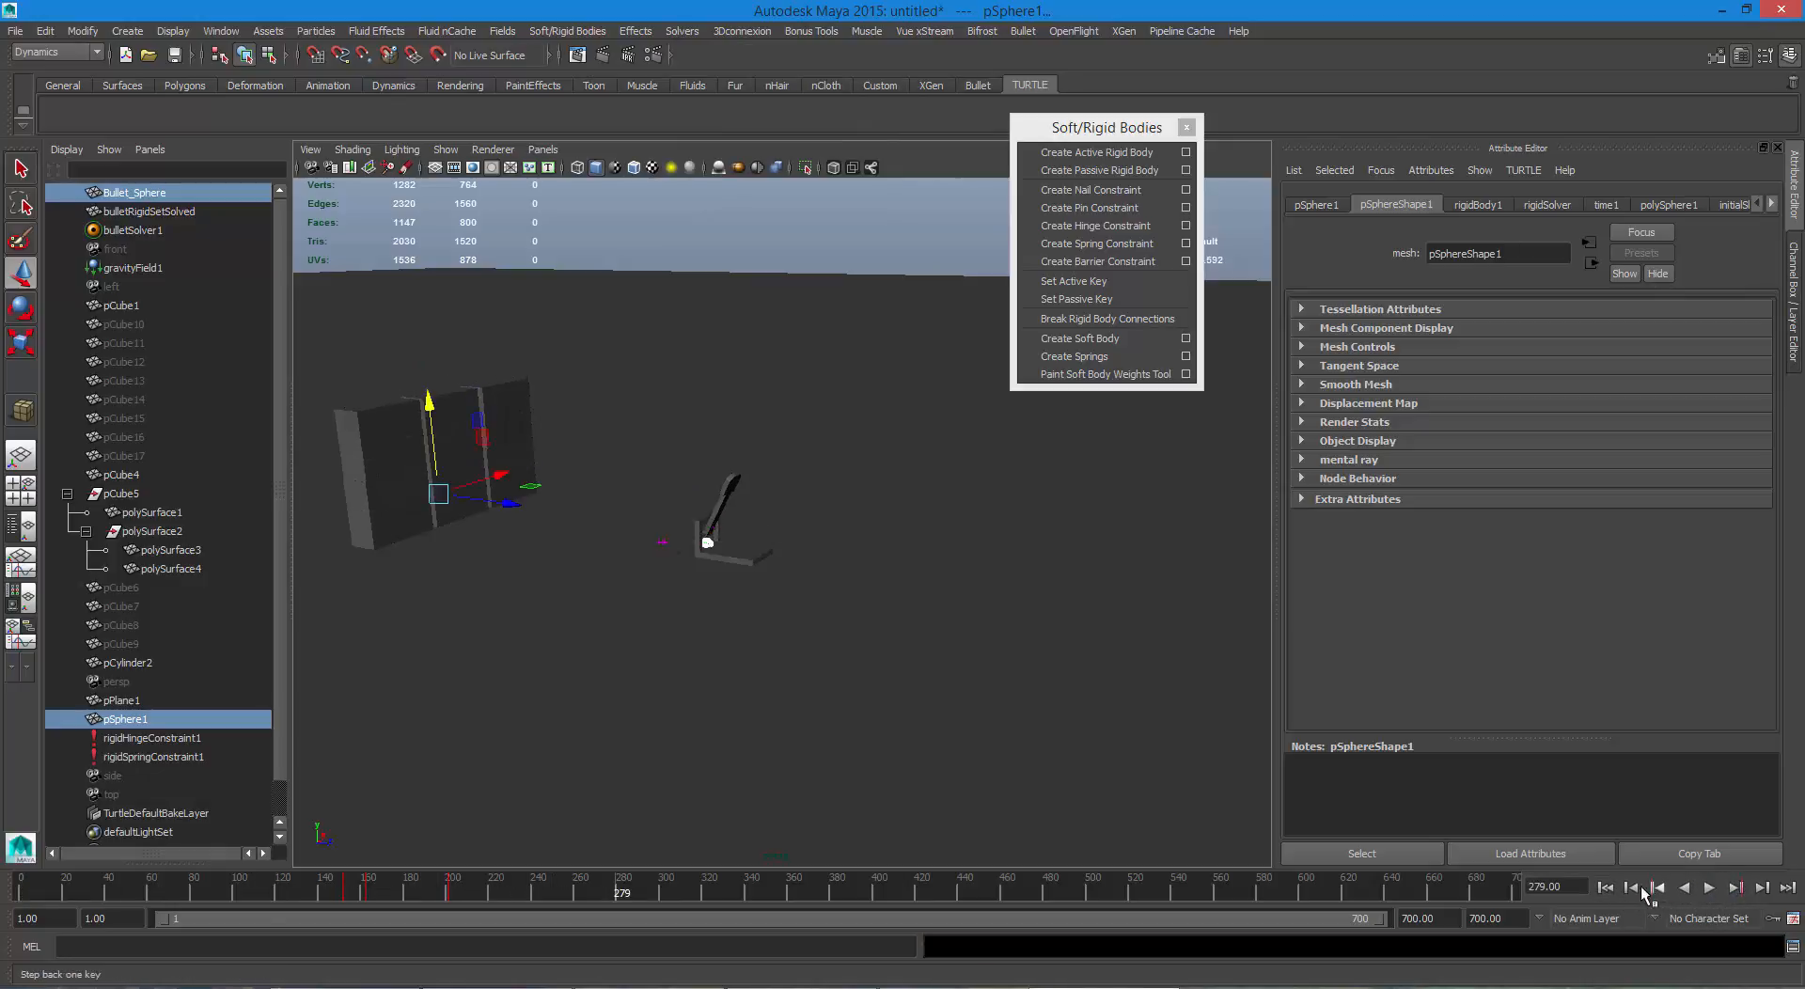
{"action": "left_click", "coordinate": [1607, 887]}
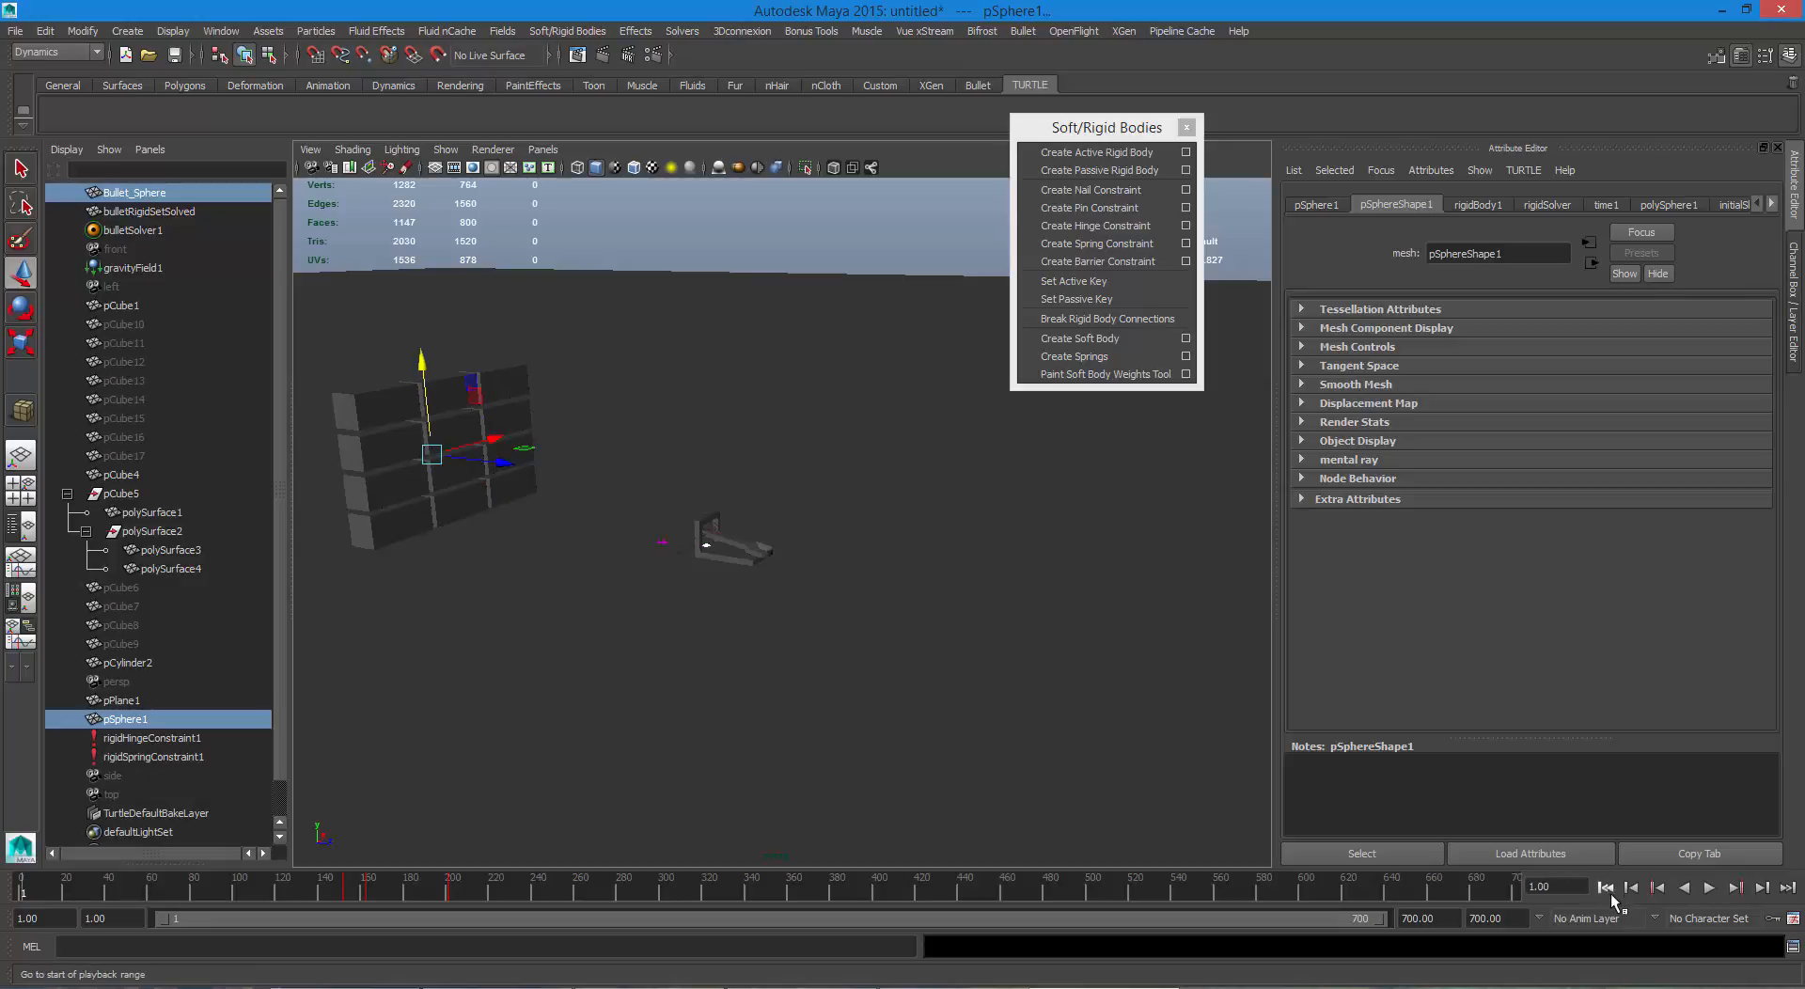
{"action": "left_click", "coordinate": [126, 720]}
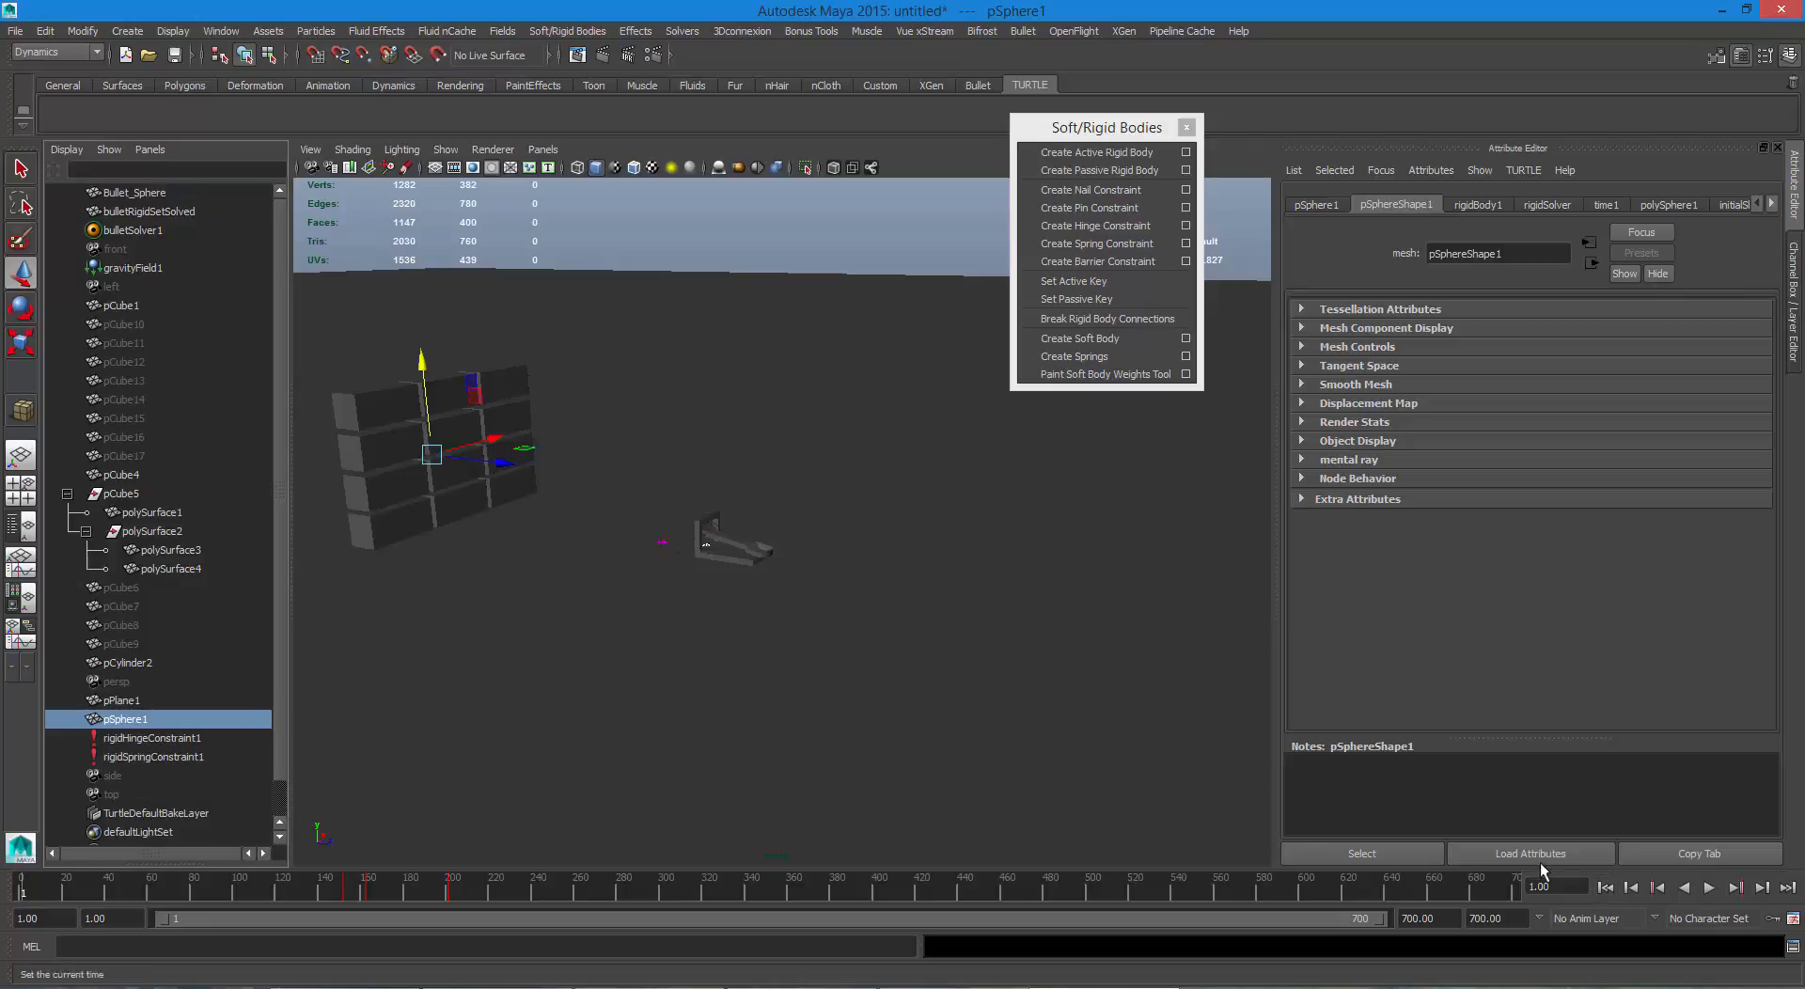
{"action": "key", "text": "f"}
Select pSphere1, browse the Create menu and show its transform and rigidBody1 channels in the Channel Box.
{"action": "mouse_move", "coordinate": [788, 565]}
{"action": "right_mouse_down", "text": "alt"}
{"action": "mouse_move", "coordinate": [978, 610]}
{"action": "mouse_move", "coordinate": [959, 605]}
{"action": "right_mouse_up", "text": "alt"}
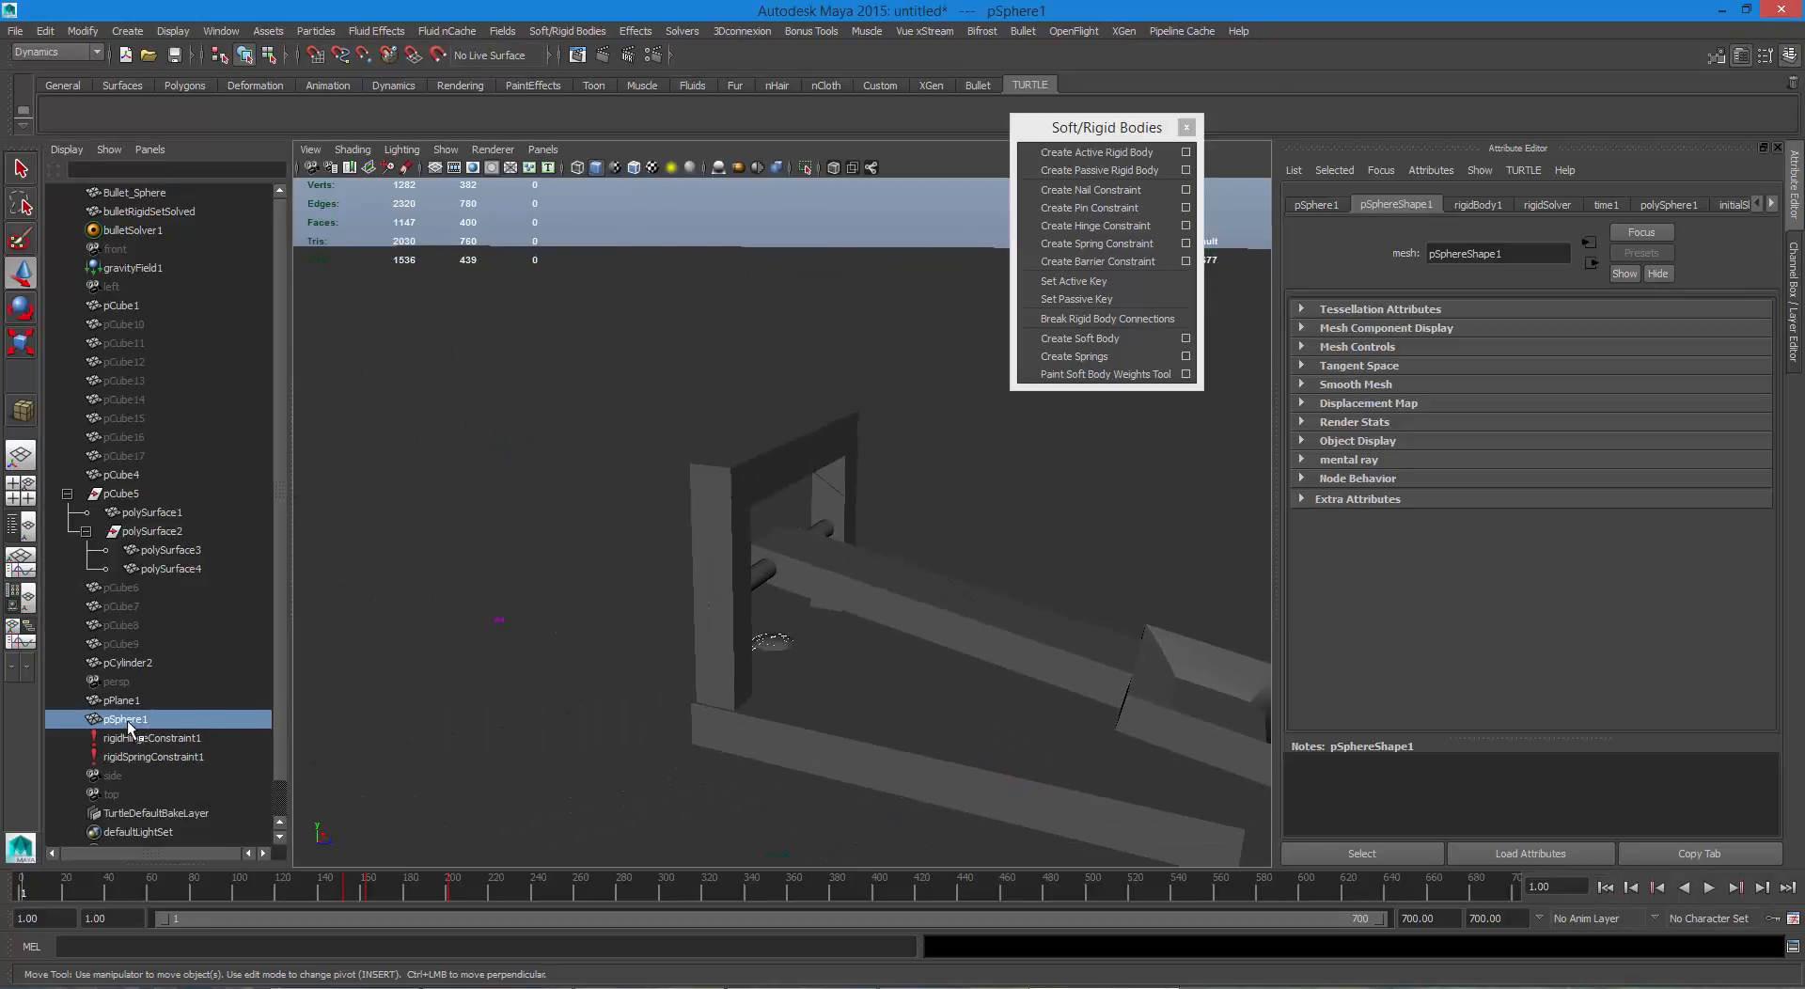
{"action": "left_click", "coordinate": [770, 642]}
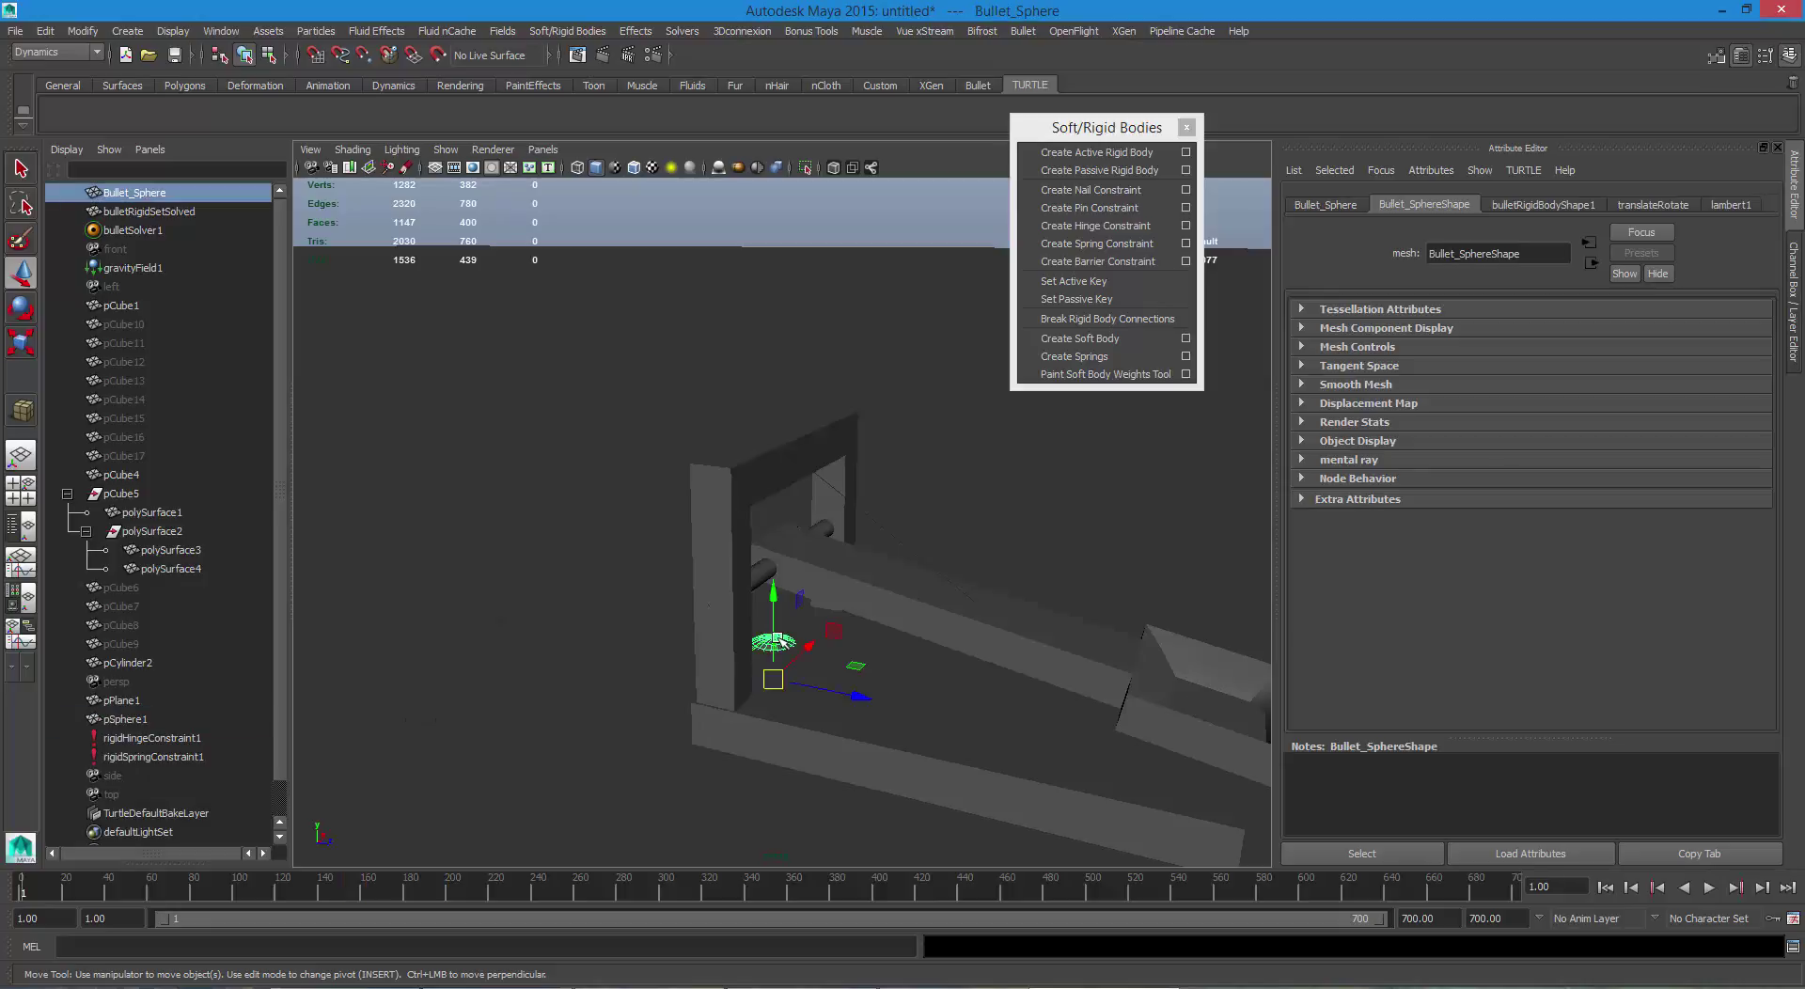
{"action": "left_click", "coordinate": [124, 718]}
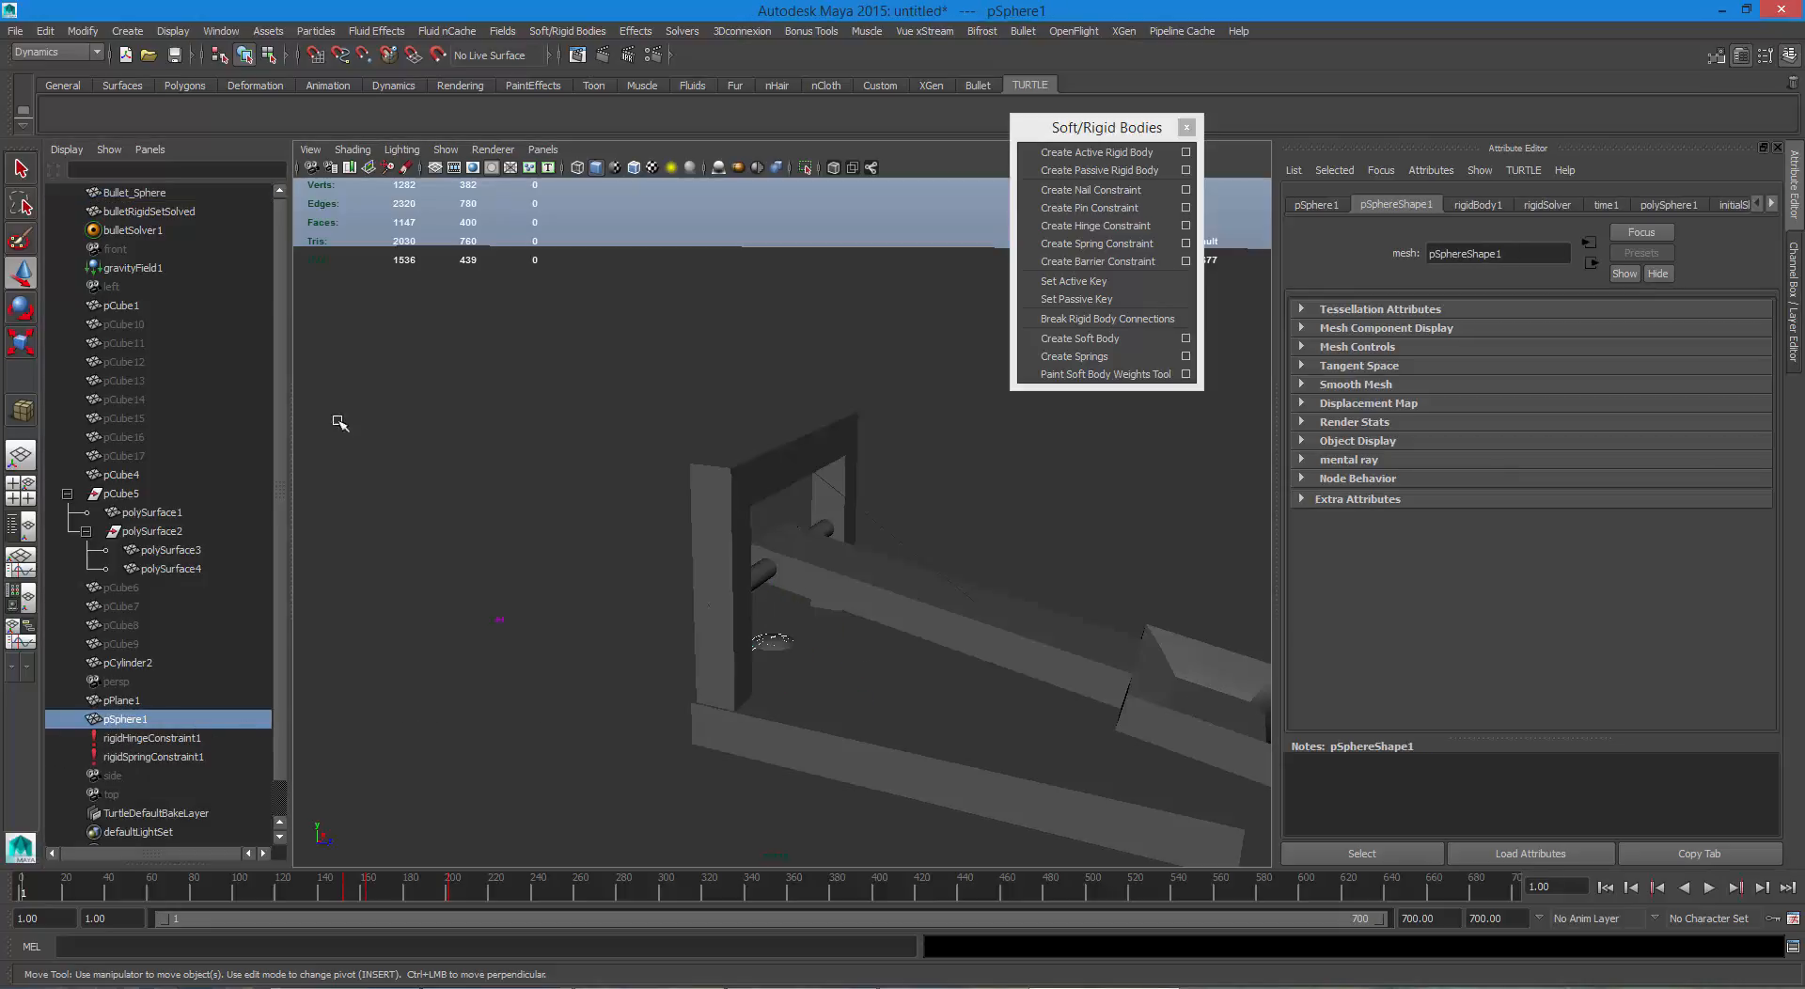
{"action": "left_click", "coordinate": [127, 31]}
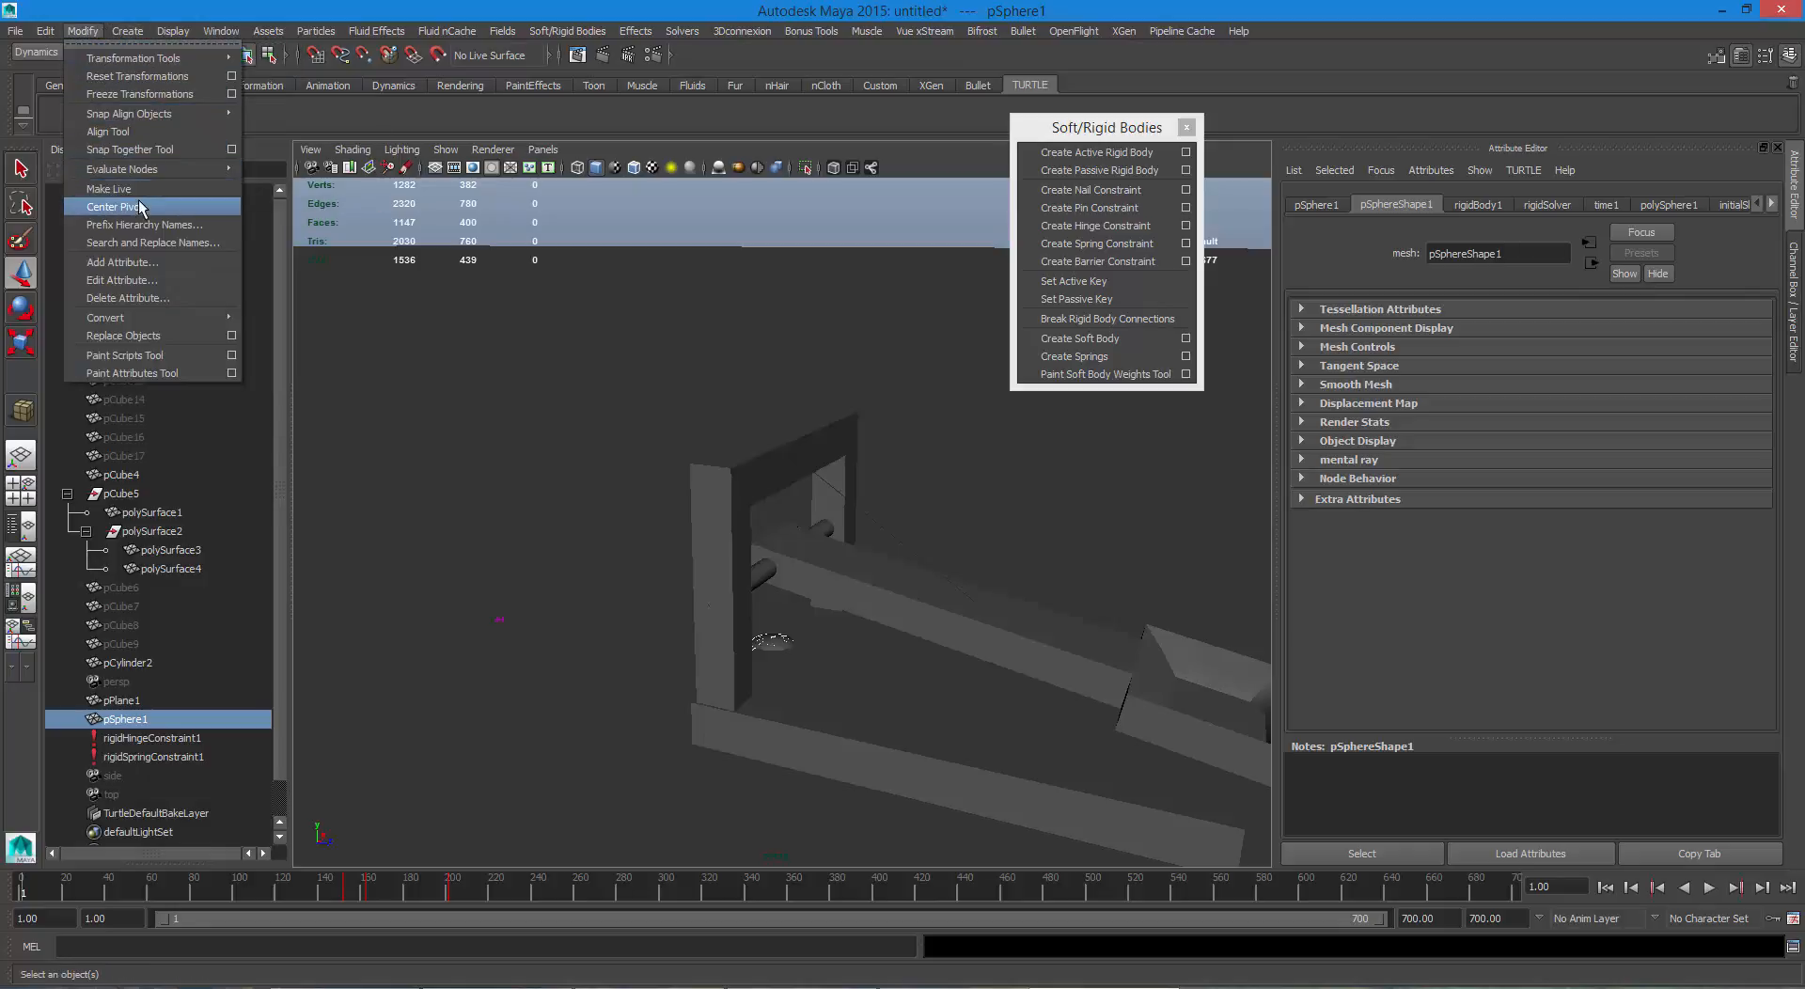
{"action": "left_click", "coordinate": [155, 204]}
{"action": "scroll", "coordinate": [798, 667], "scroll_direction": "down", "scroll_amount": 5}
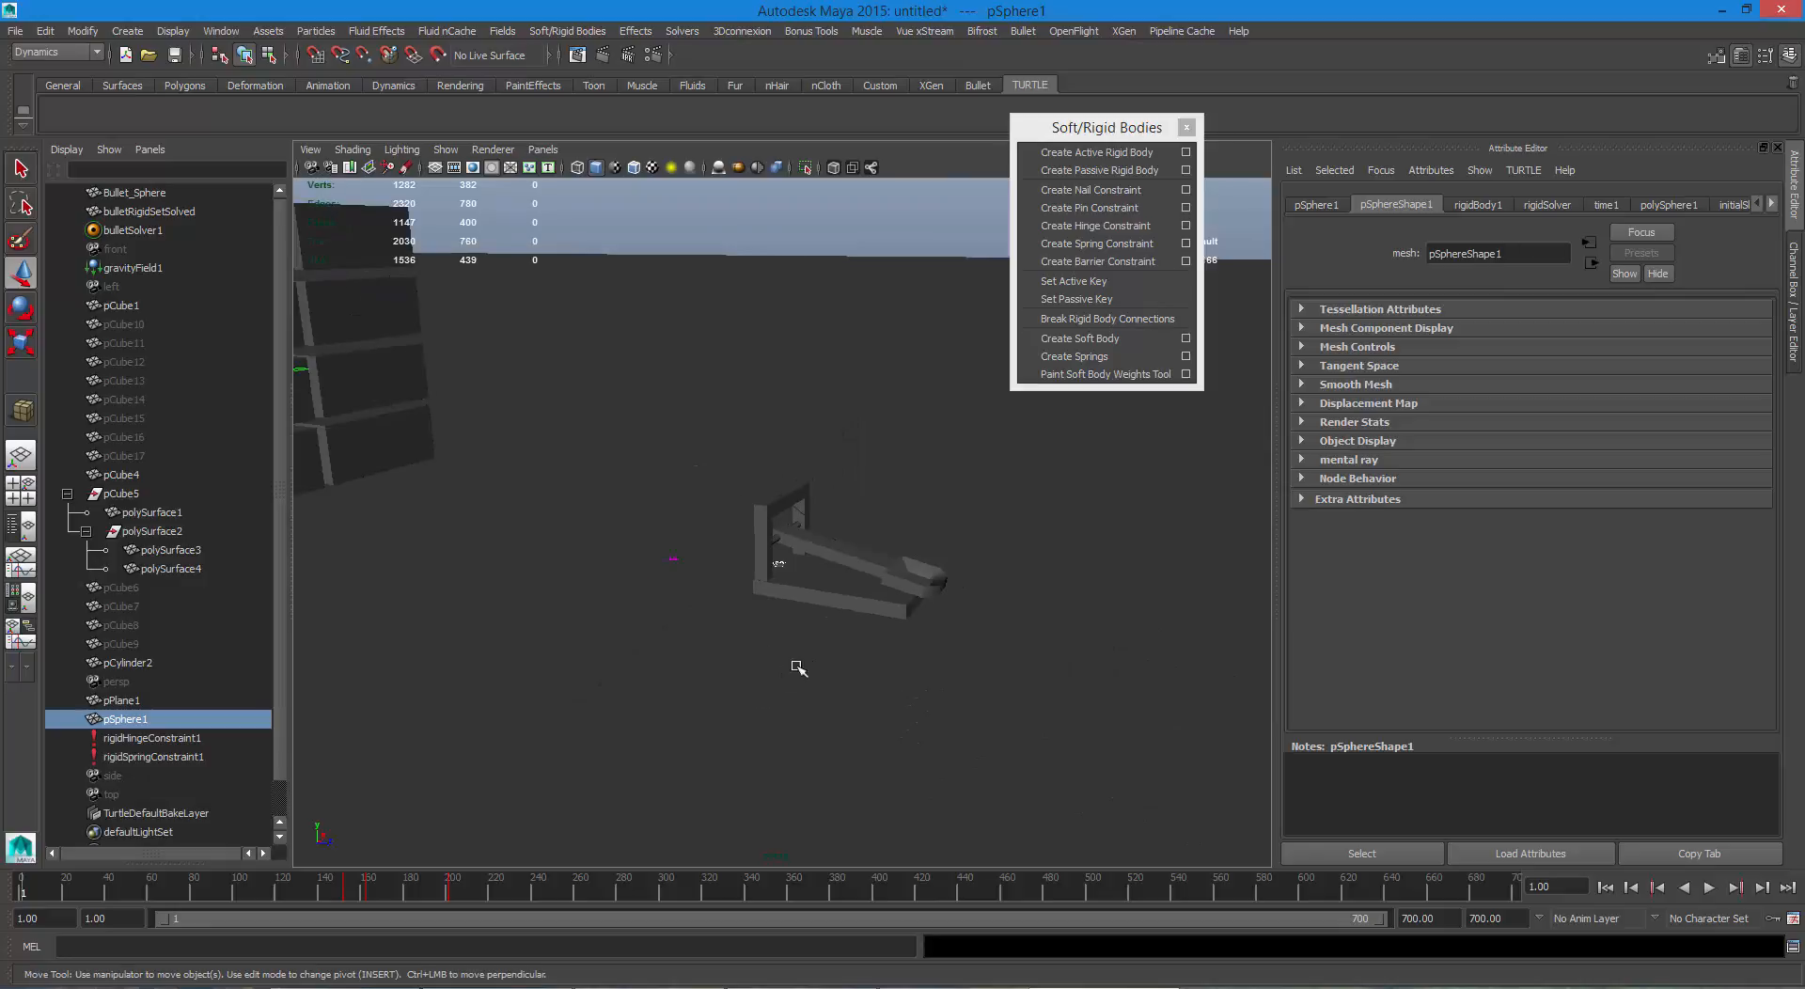
{"action": "left_click", "coordinate": [1793, 251]}
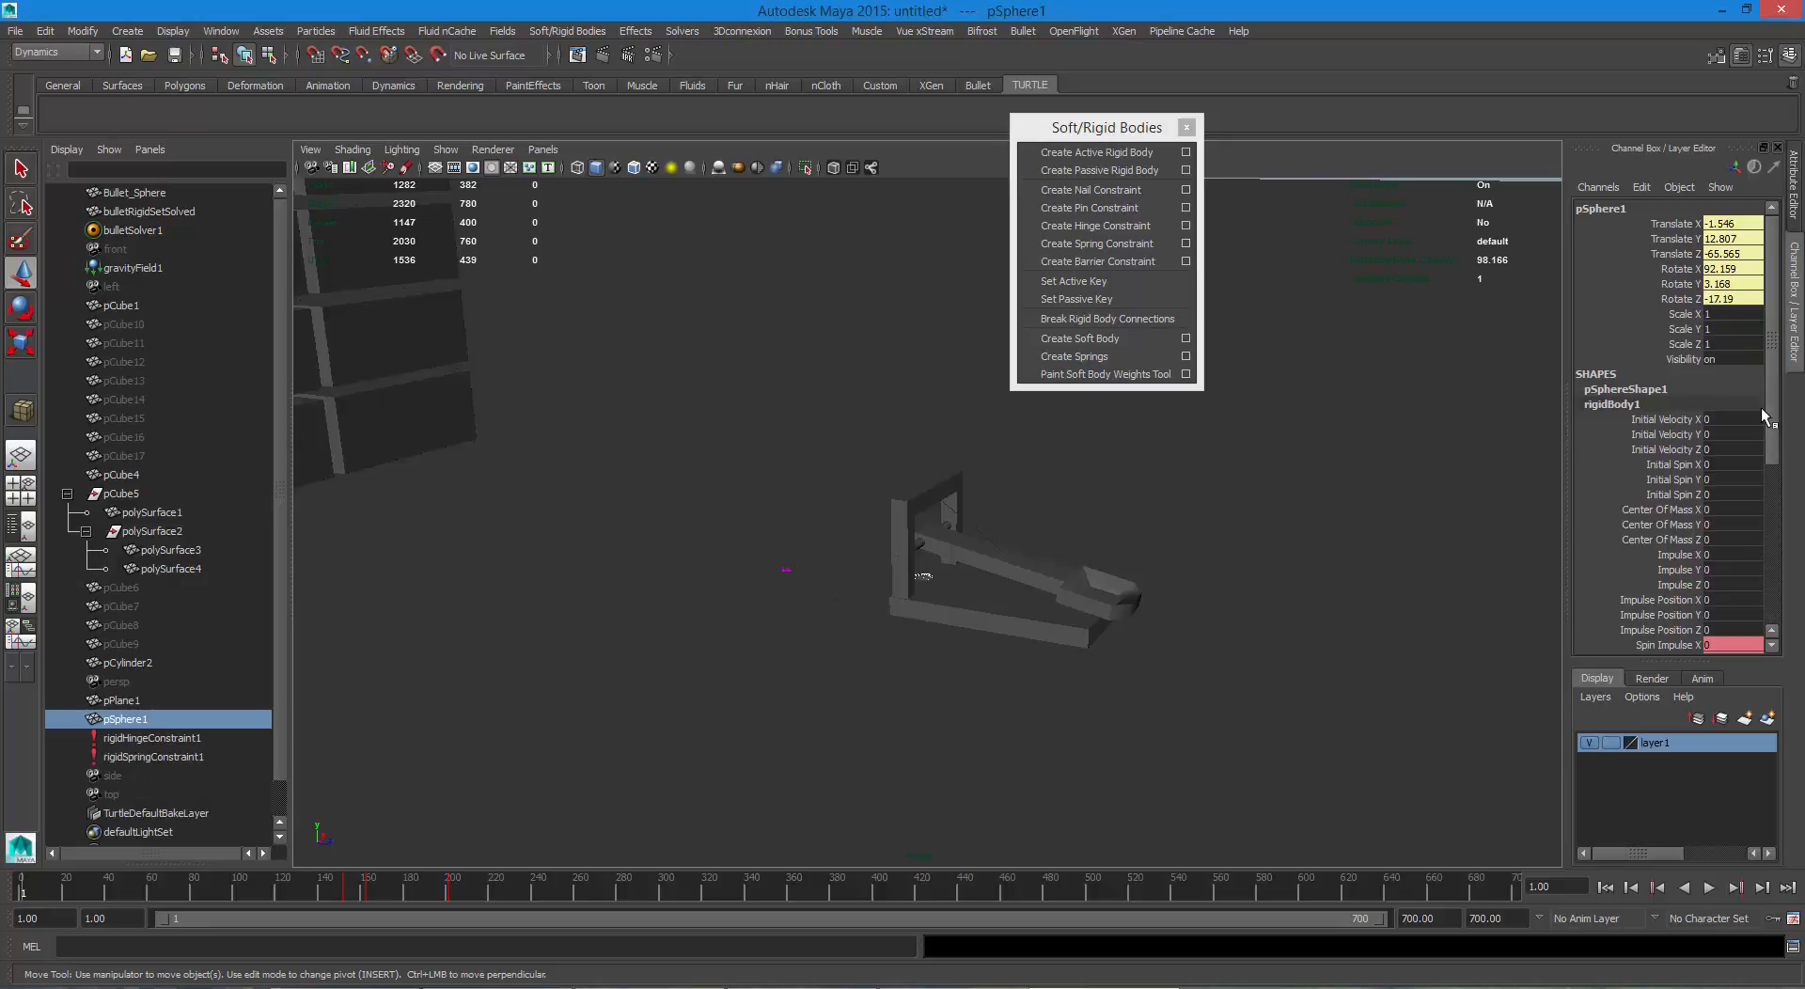
Delete Bullet_Sphere from the scene, then marquee-select over the stacked bricks of the wall.
{"action": "left_click", "coordinate": [138, 193]}
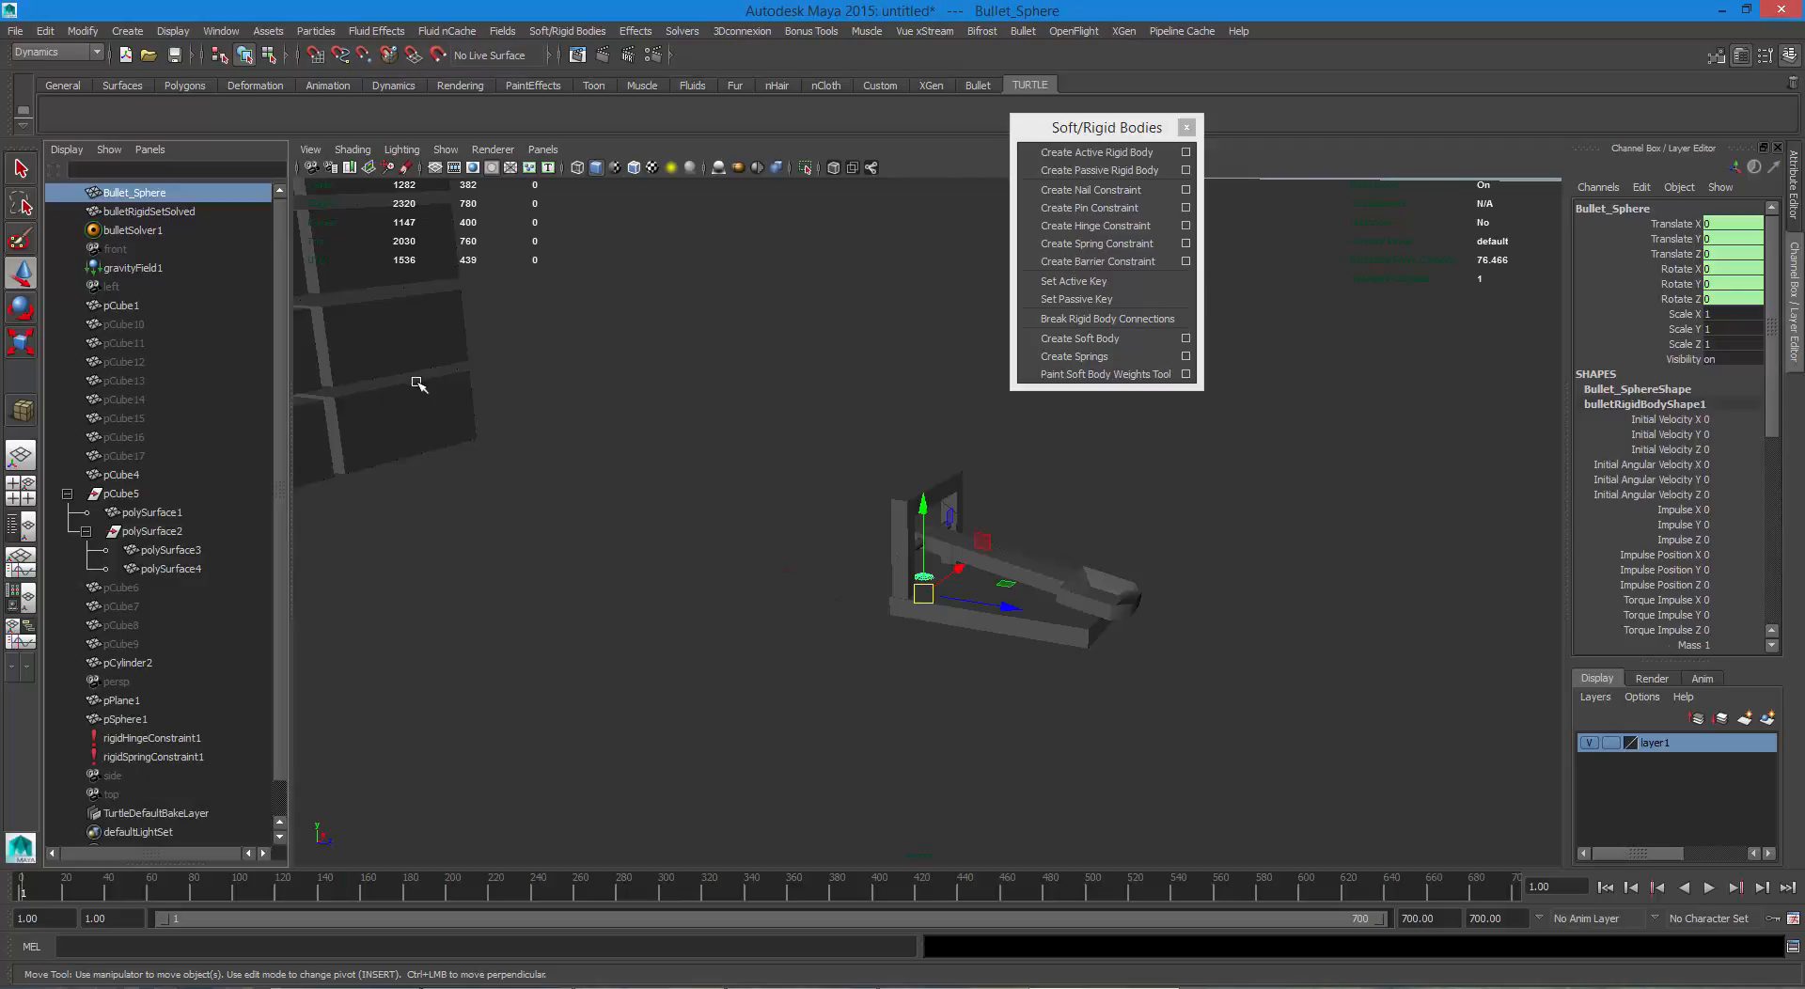
{"action": "key", "text": "Delete"}
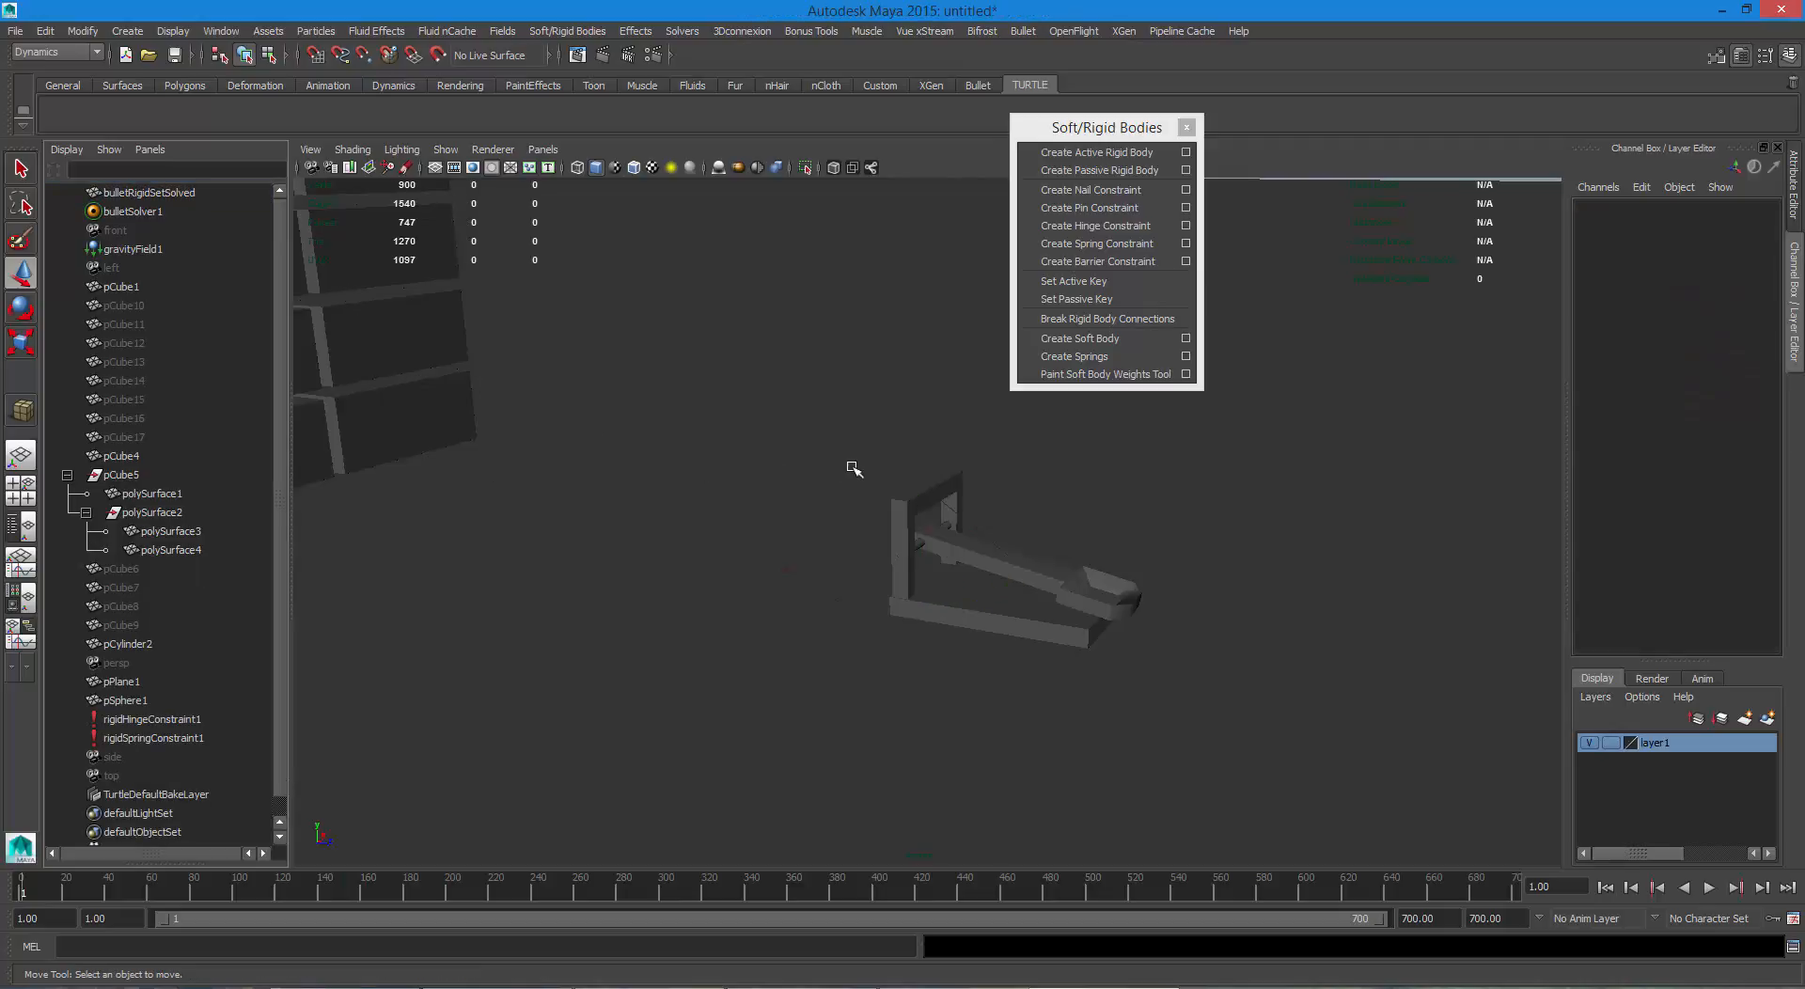
{"action": "scroll", "coordinate": [853, 468], "scroll_direction": "down", "scroll_amount": 5}
{"action": "left_click_drag", "start_coordinate": [733, 465], "coordinate": [711, 441], "text": "alt"}
{"action": "left_click_drag", "start_coordinate": [553, 356], "coordinate": [833, 508]}
{"action": "key", "text": "ctrl+z"}
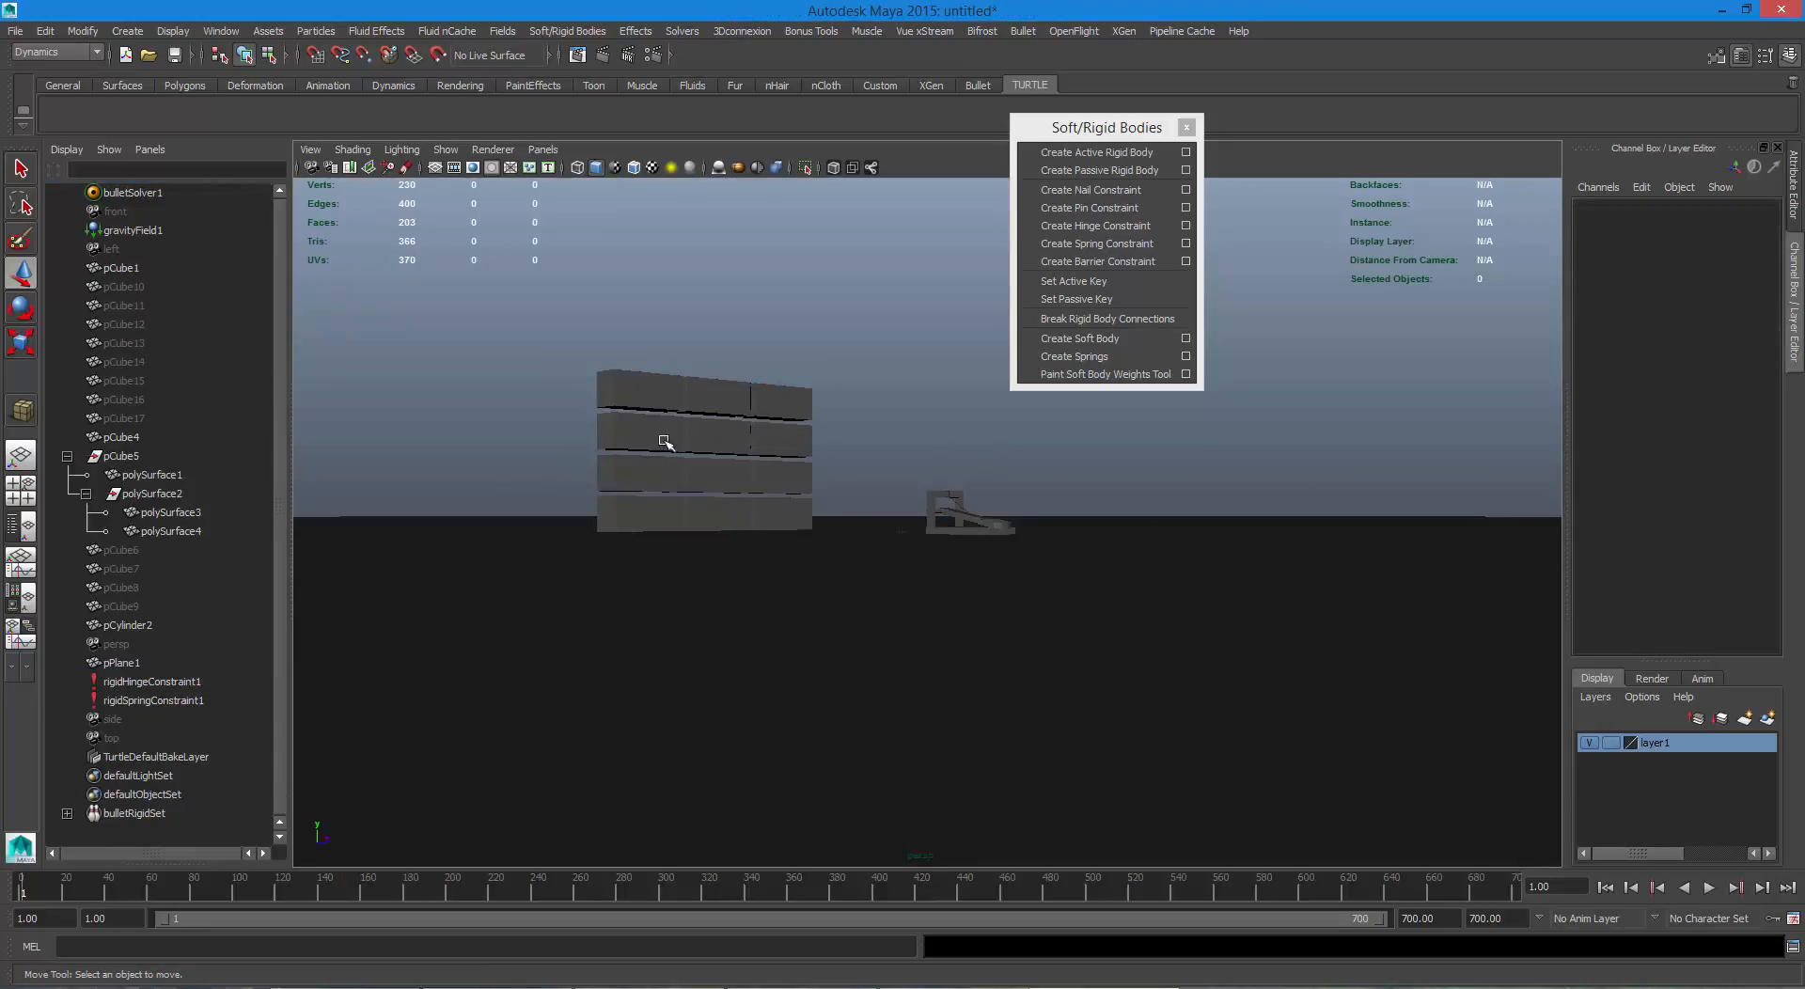
{"action": "left_click_drag", "start_coordinate": [528, 350], "coordinate": [855, 504]}
Navigate around the catapult and select rigidSpringConstraint1 to show its stiffness, damping 0.1 and rest length 0.
{"action": "left_click_drag", "start_coordinate": [808, 446], "coordinate": [832, 479], "text": "alt"}
{"action": "left_click_drag", "start_coordinate": [1114, 528], "coordinate": [1192, 605], "text": "alt"}
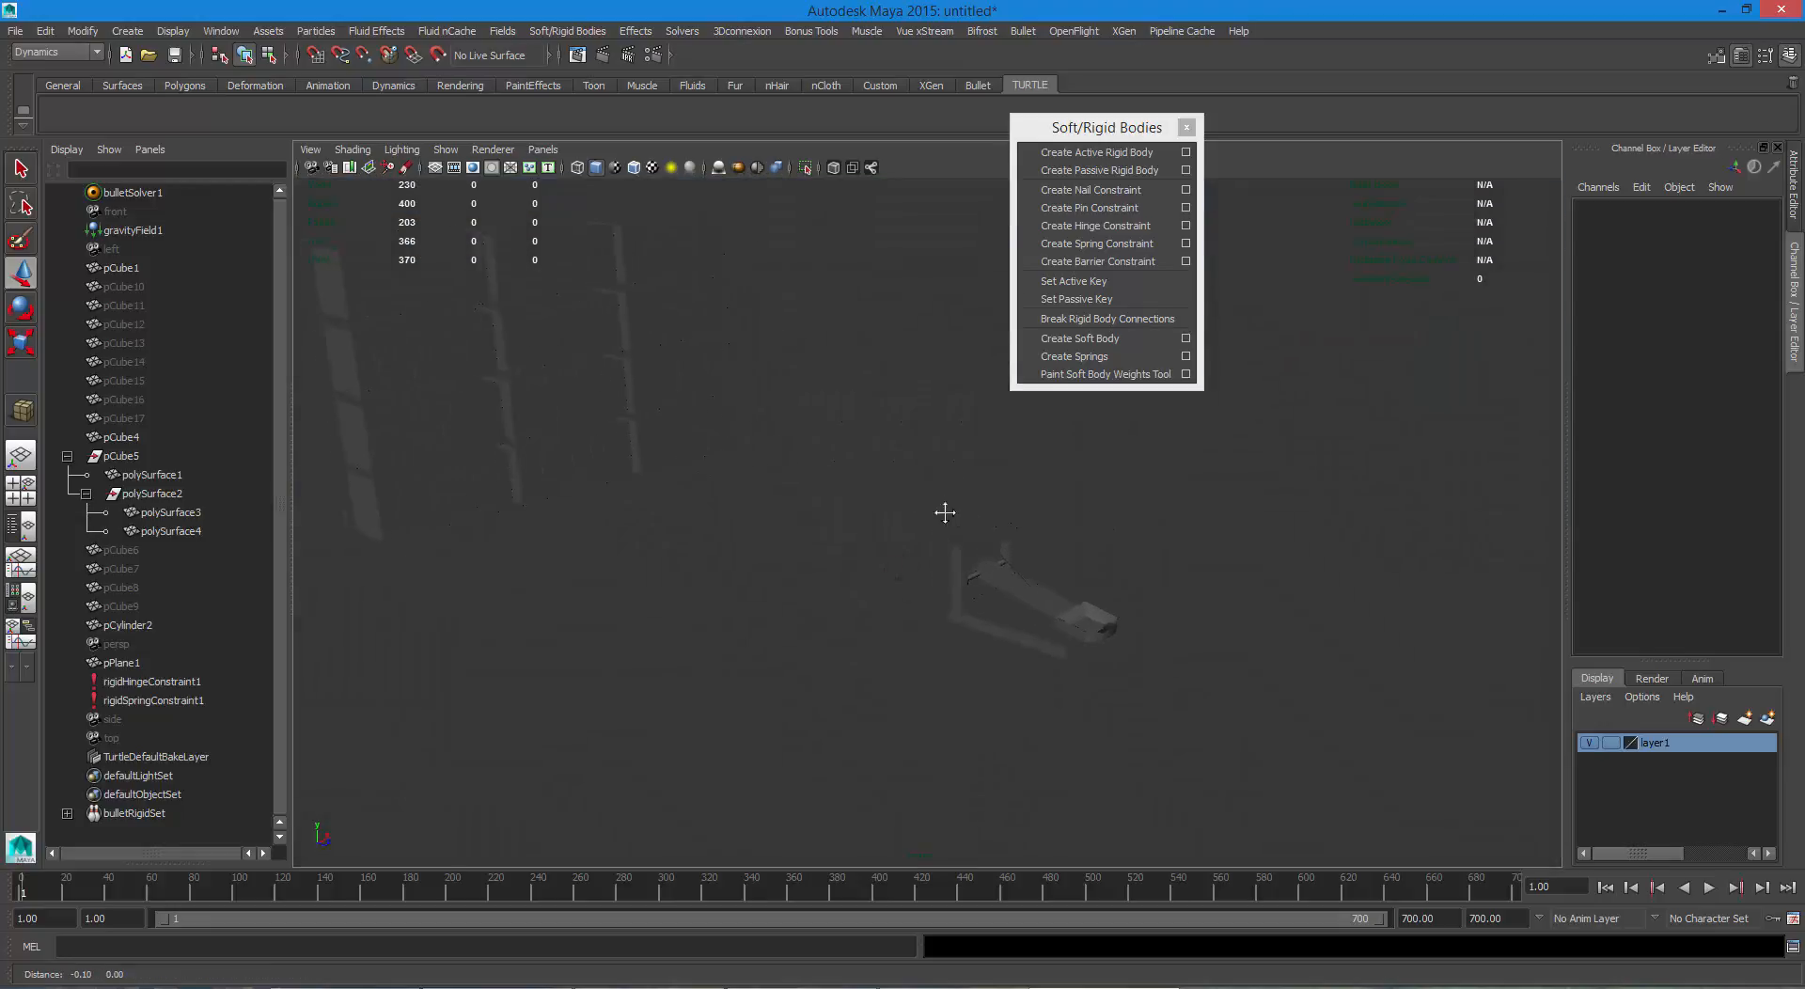
{"action": "left_click_drag", "start_coordinate": [1055, 585], "coordinate": [1071, 535], "text": "alt"}
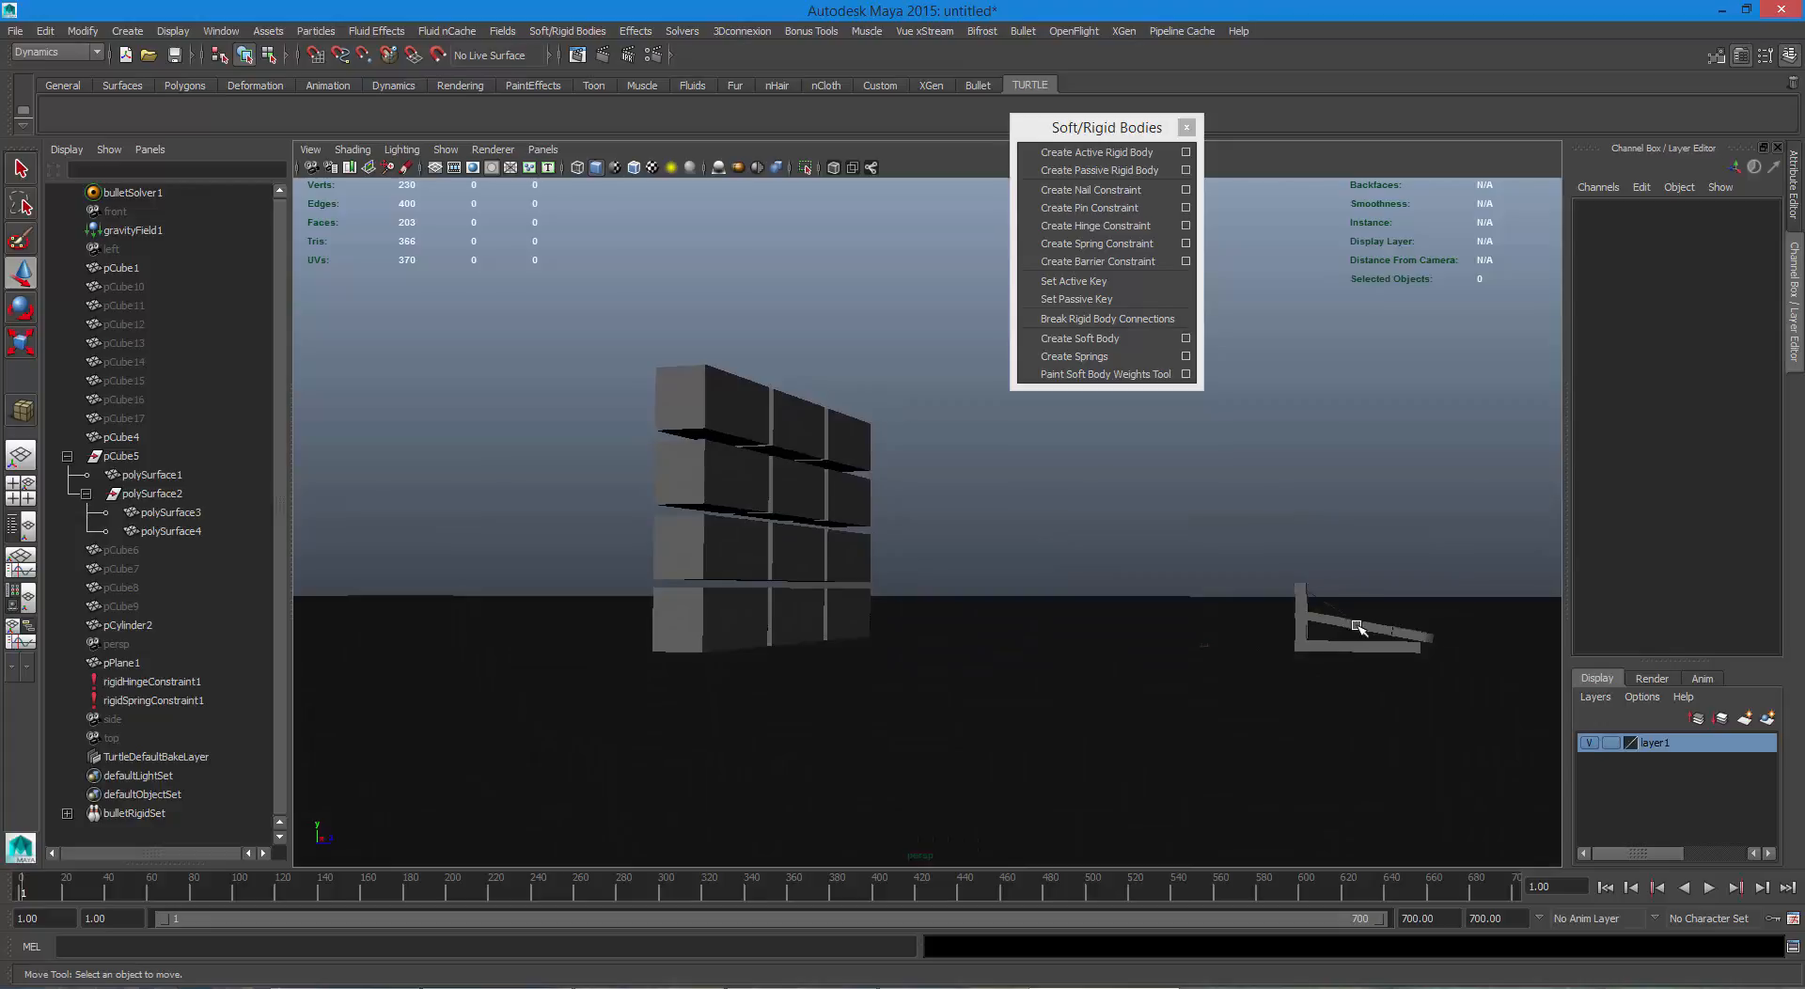
{"action": "mouse_move", "coordinate": [1237, 622]}
{"action": "left_mouse_down", "text": "alt"}
{"action": "mouse_move", "coordinate": [1374, 641]}
{"action": "mouse_move", "coordinate": [1368, 661]}
{"action": "left_mouse_up", "text": "alt"}
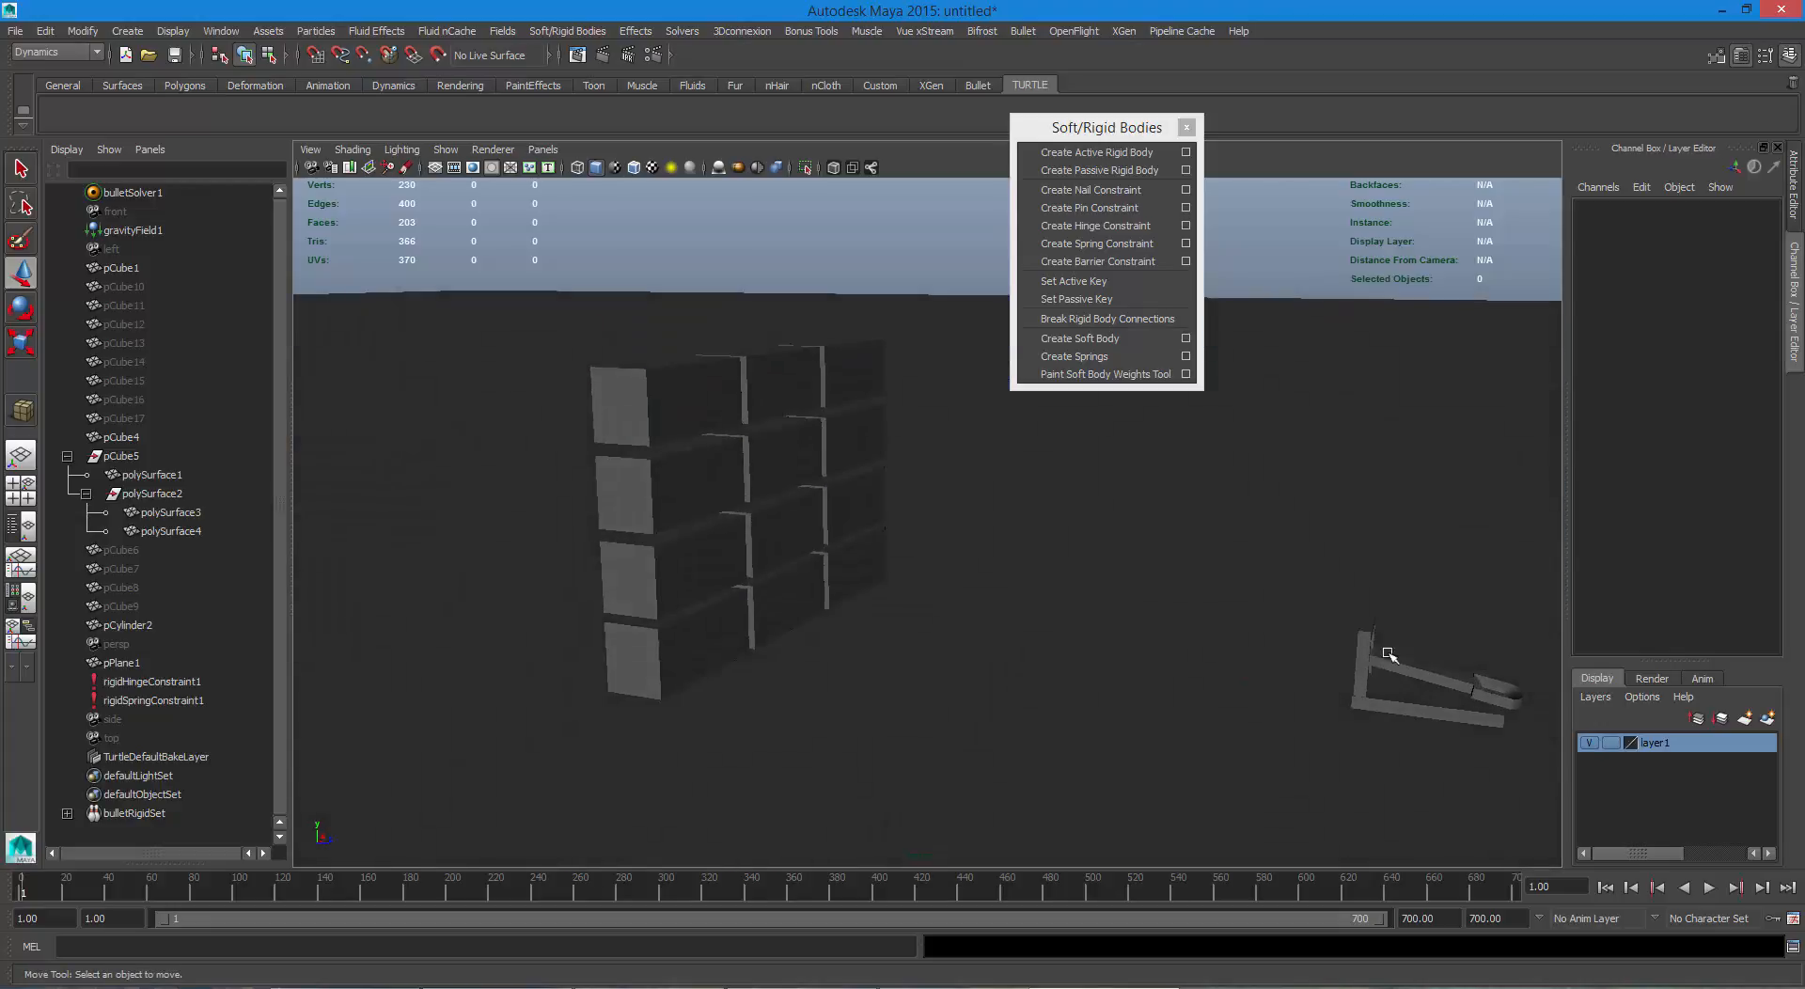
{"action": "middle_click_drag", "start_coordinate": [1361, 641], "coordinate": [906, 589], "text": "alt"}
{"action": "left_click_drag", "start_coordinate": [906, 589], "coordinate": [1184, 648], "text": "alt"}
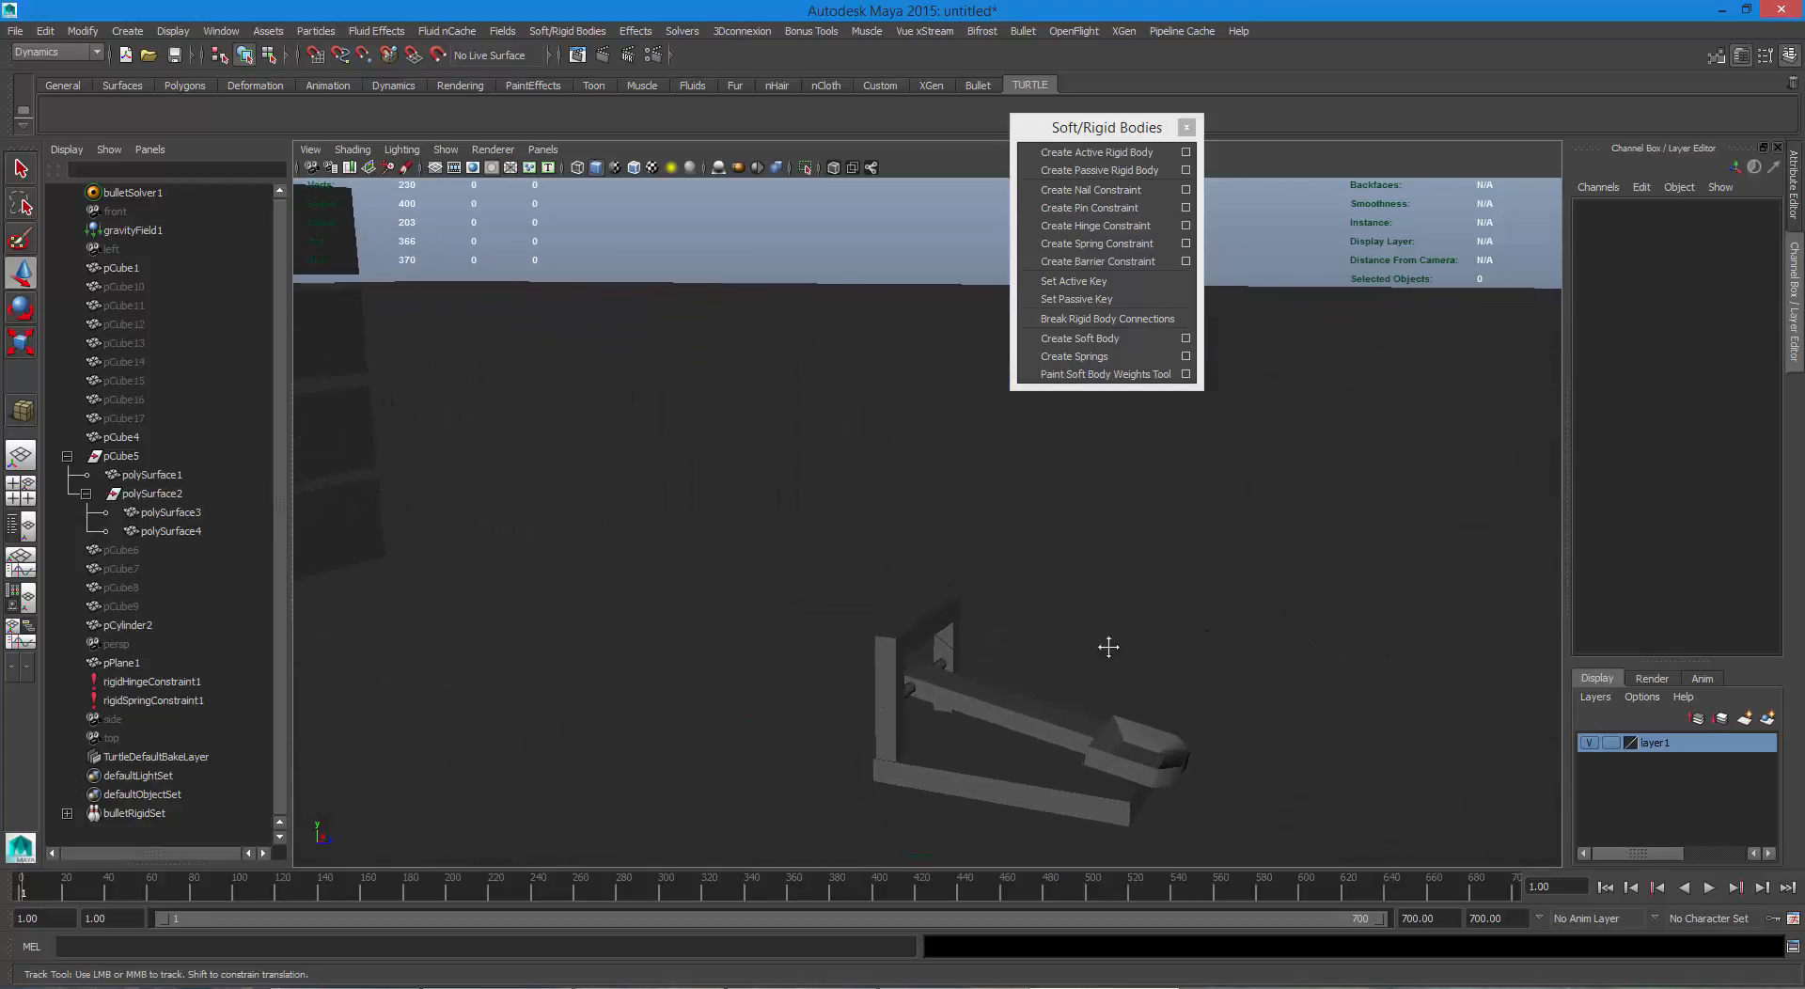
{"action": "right_click_drag", "start_coordinate": [1114, 647], "coordinate": [1024, 650], "text": "alt"}
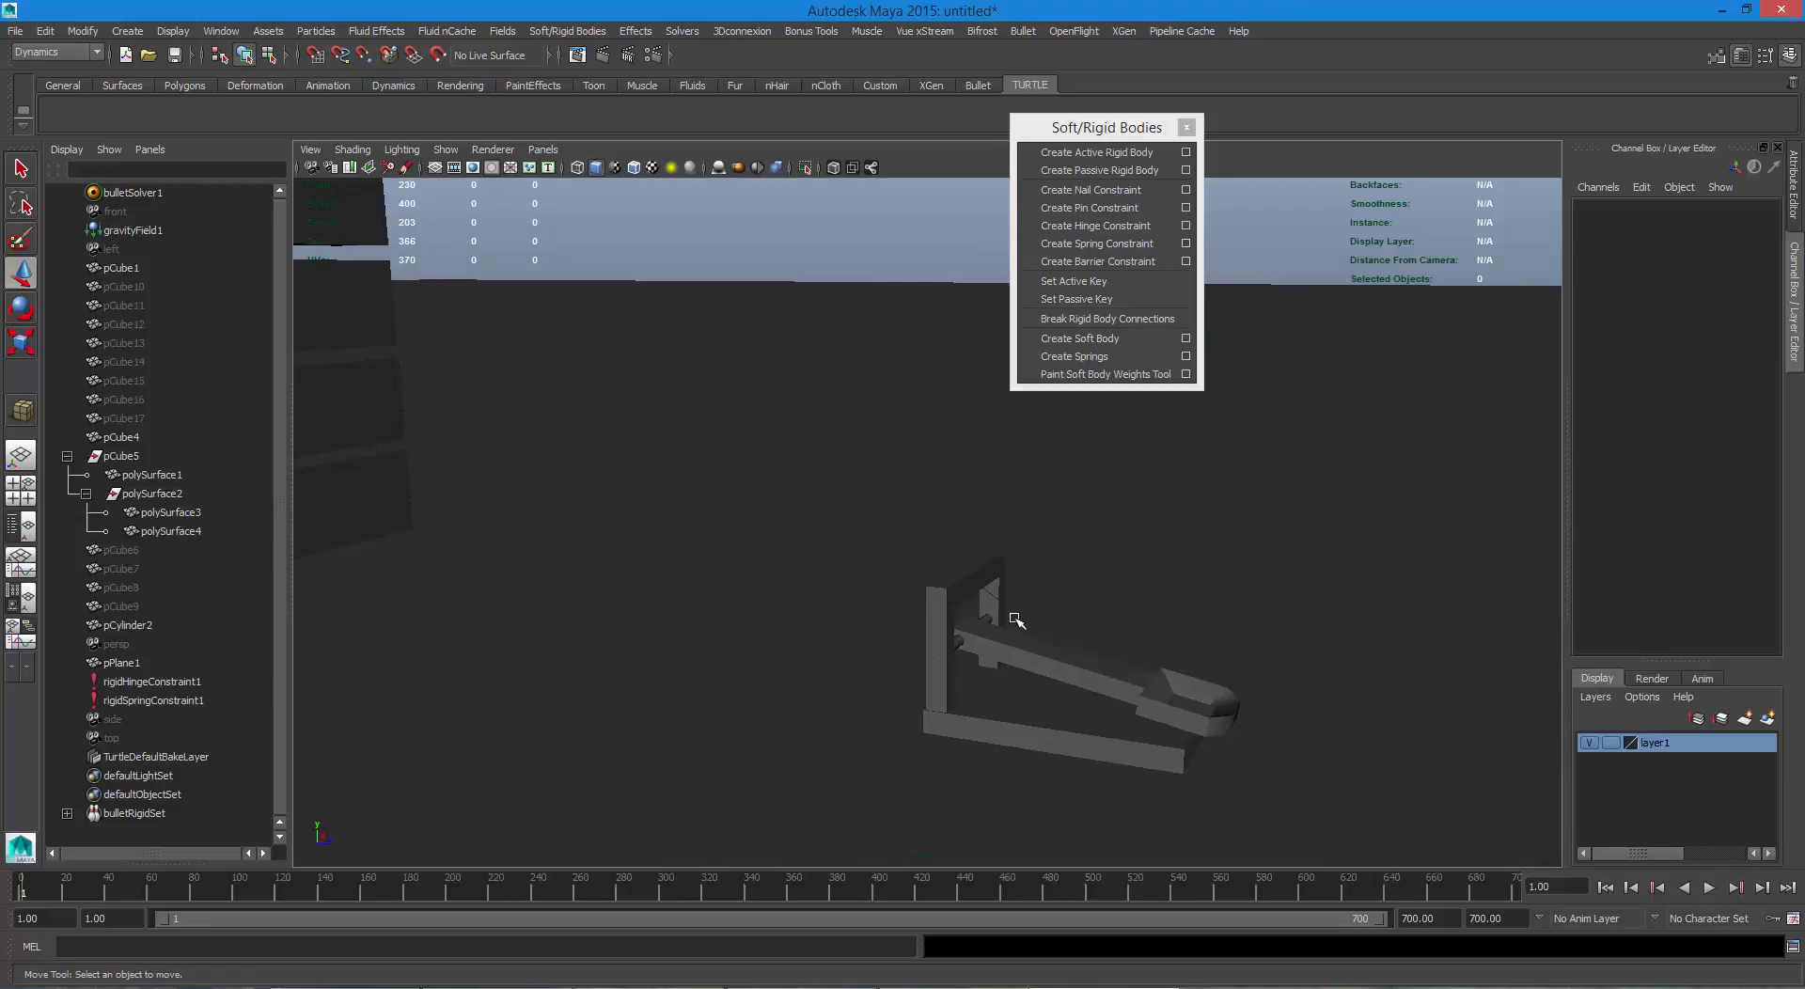
{"action": "left_click", "coordinate": [1013, 616]}
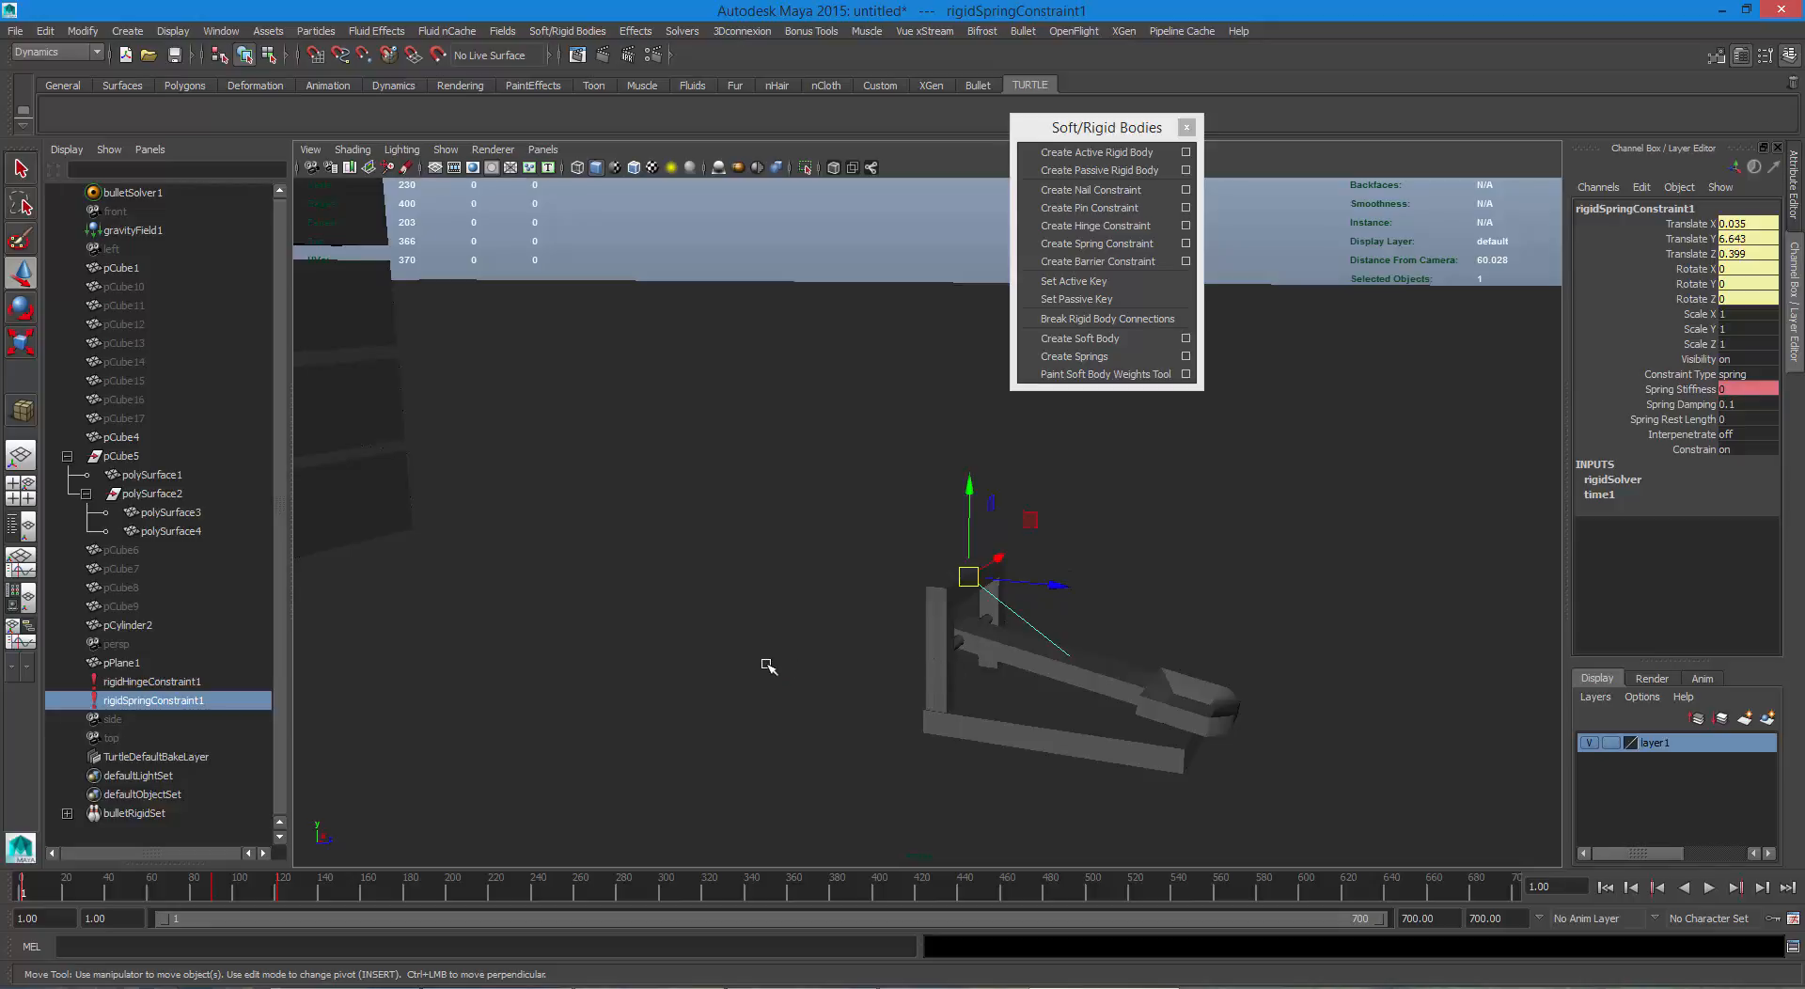
Select gravityField1 to show its magnitude 9.8 and direction Y -1 in the Channel Box.
{"action": "left_click_drag", "start_coordinate": [771, 667], "coordinate": [883, 730]}
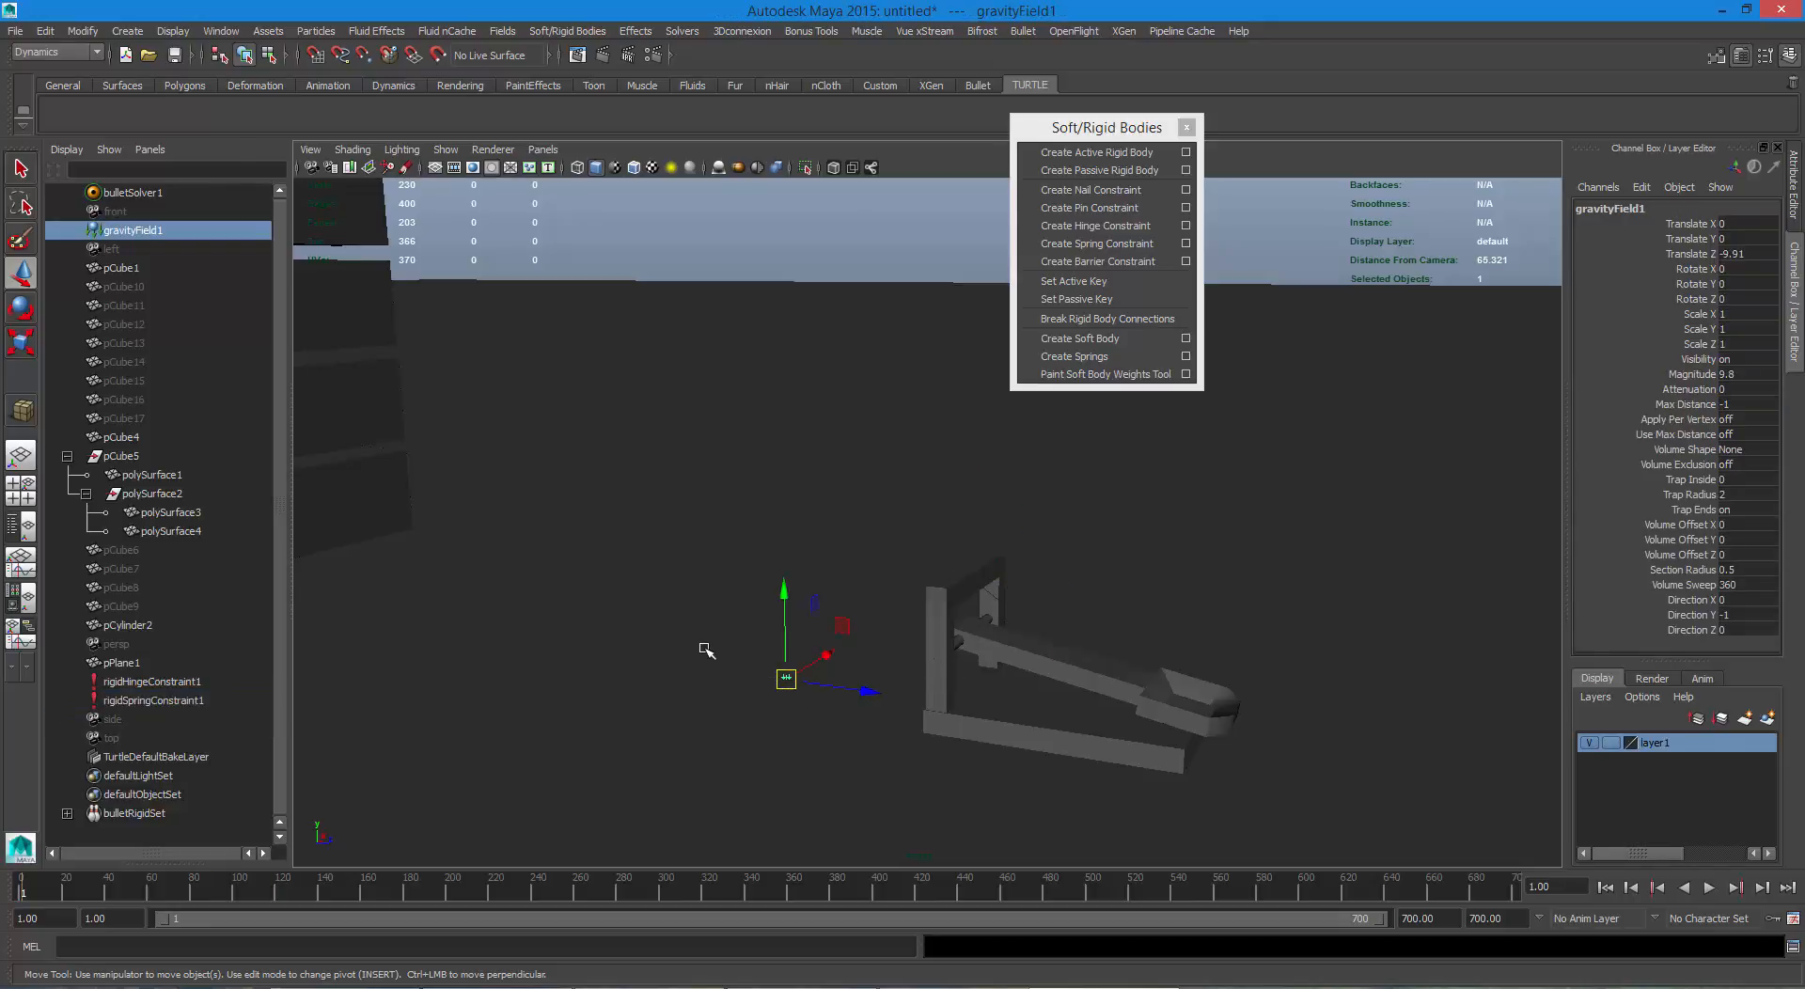